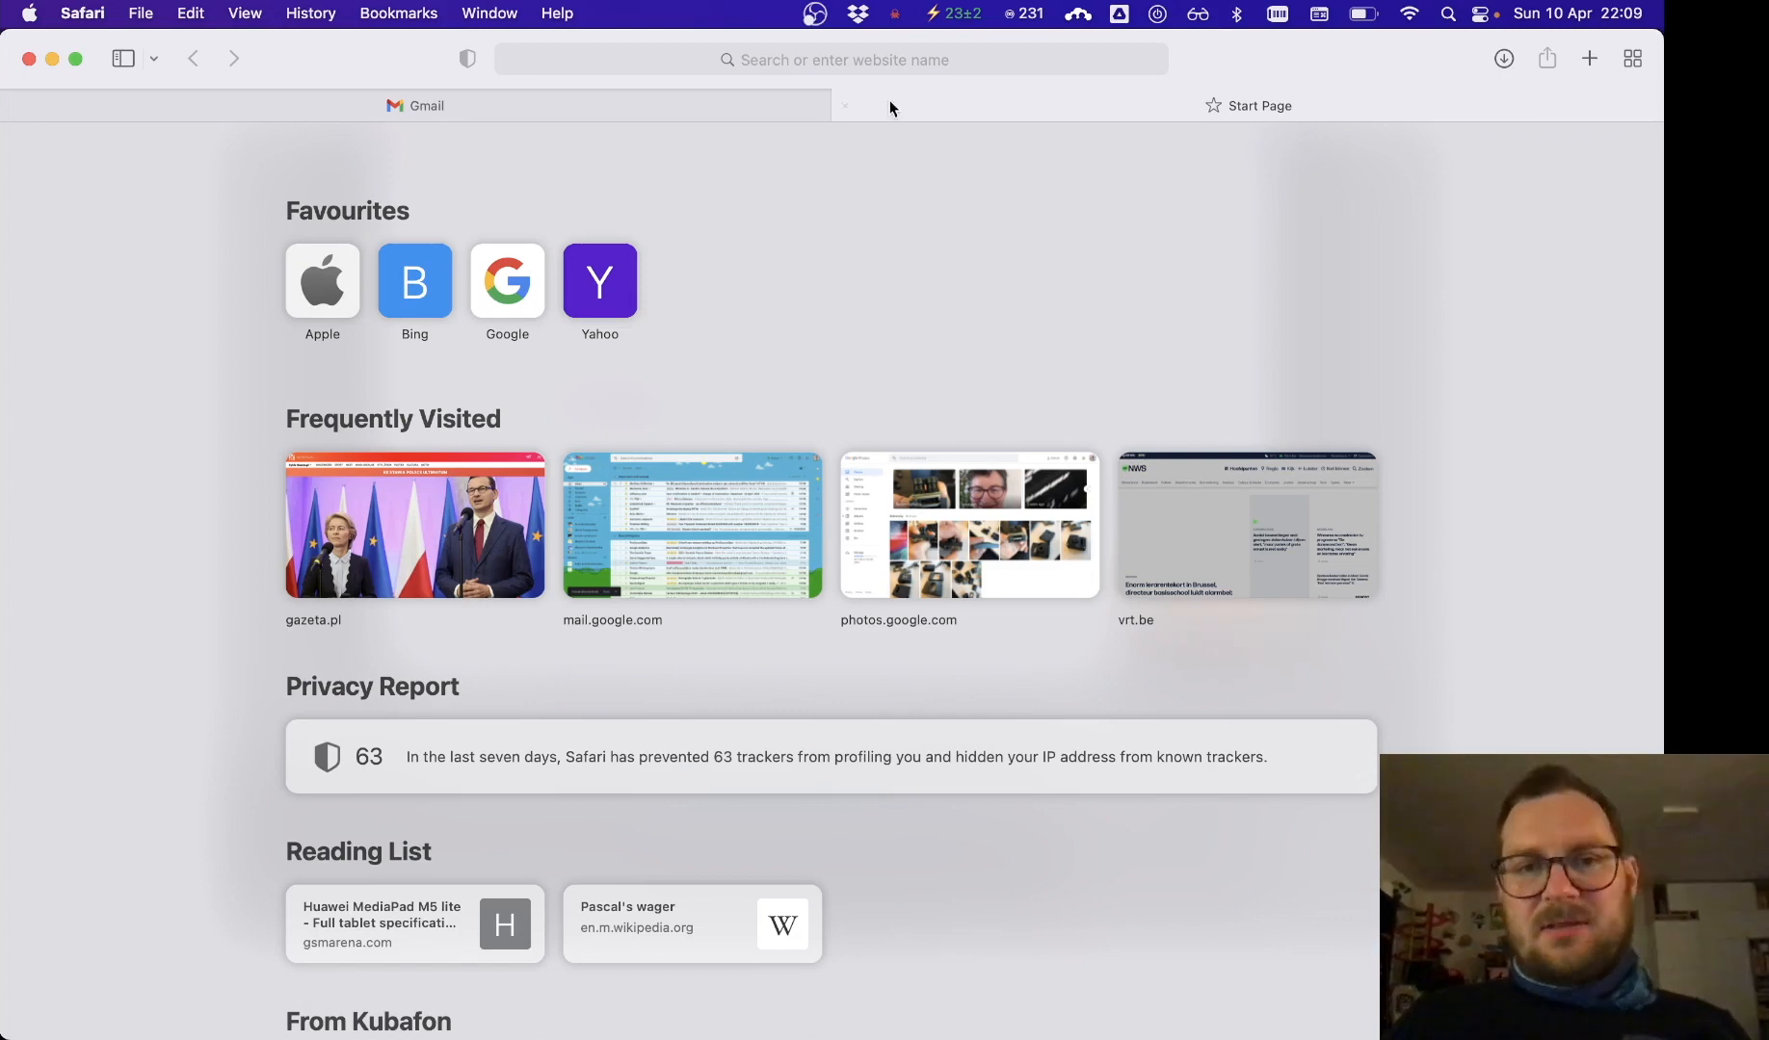
Search the web for aegisub and open the project's GitHub repository from the results.
click(929, 60)
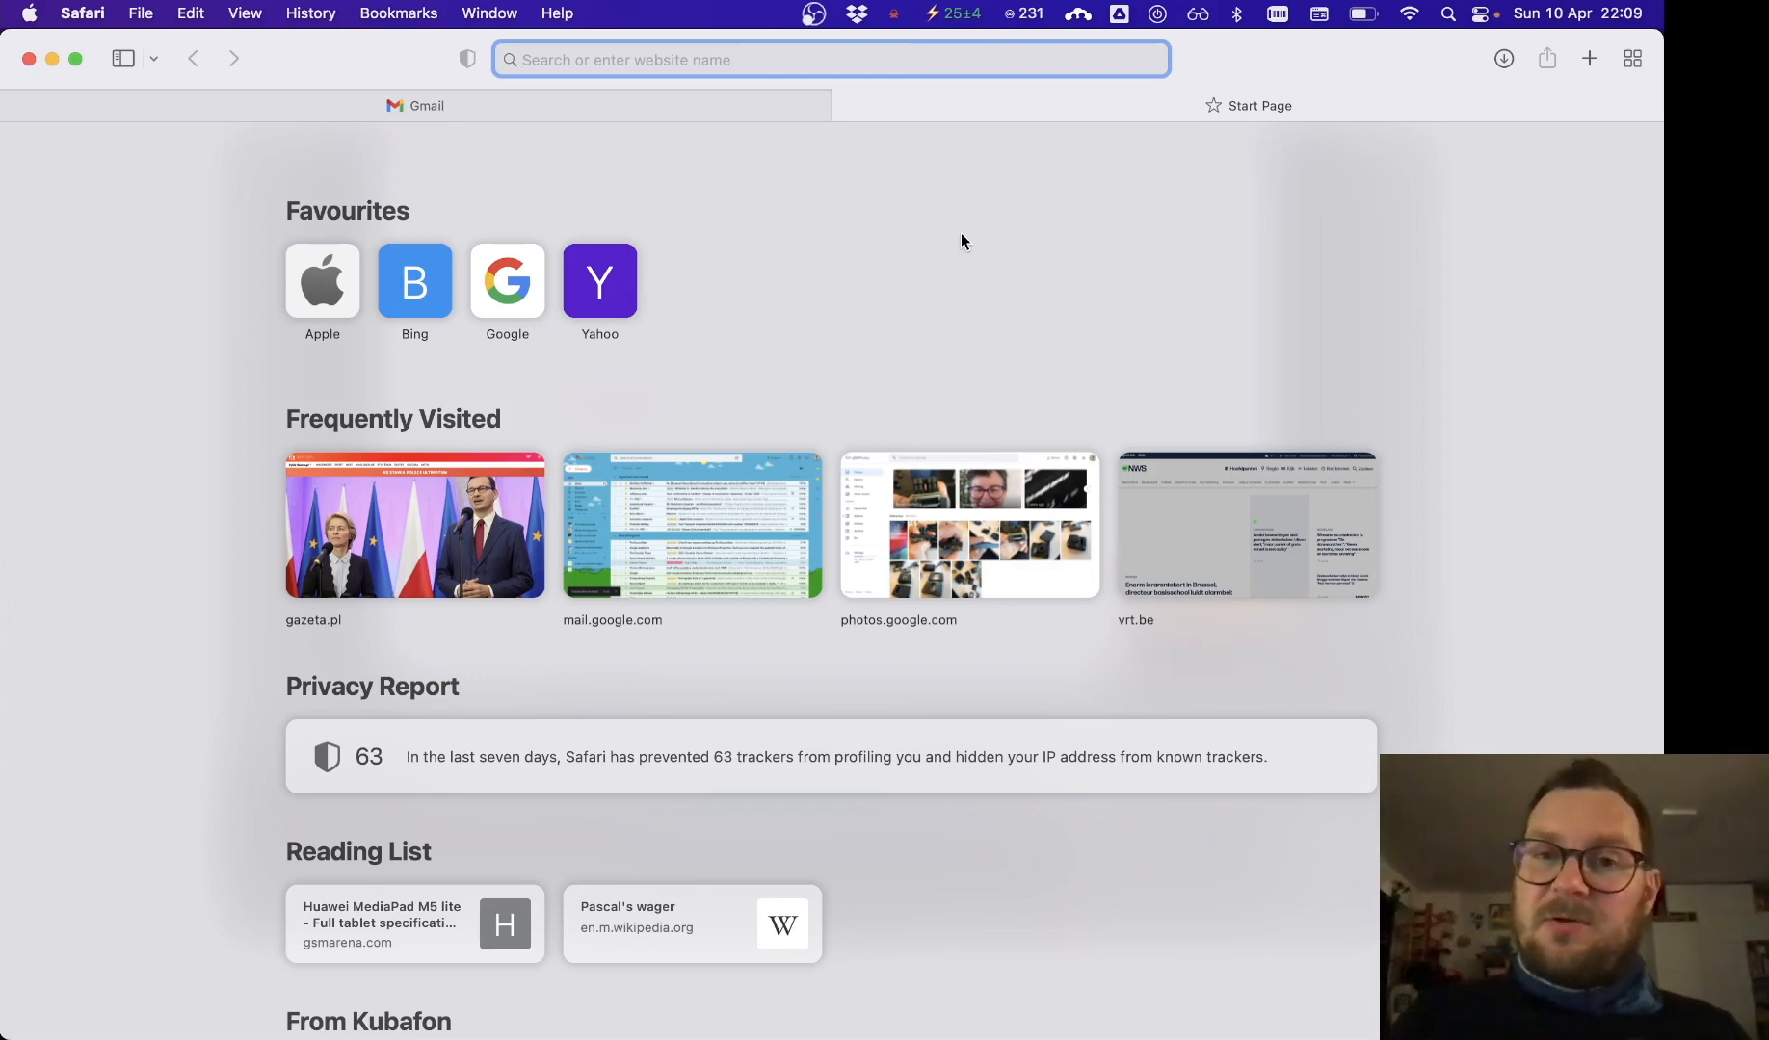
text(aeg)
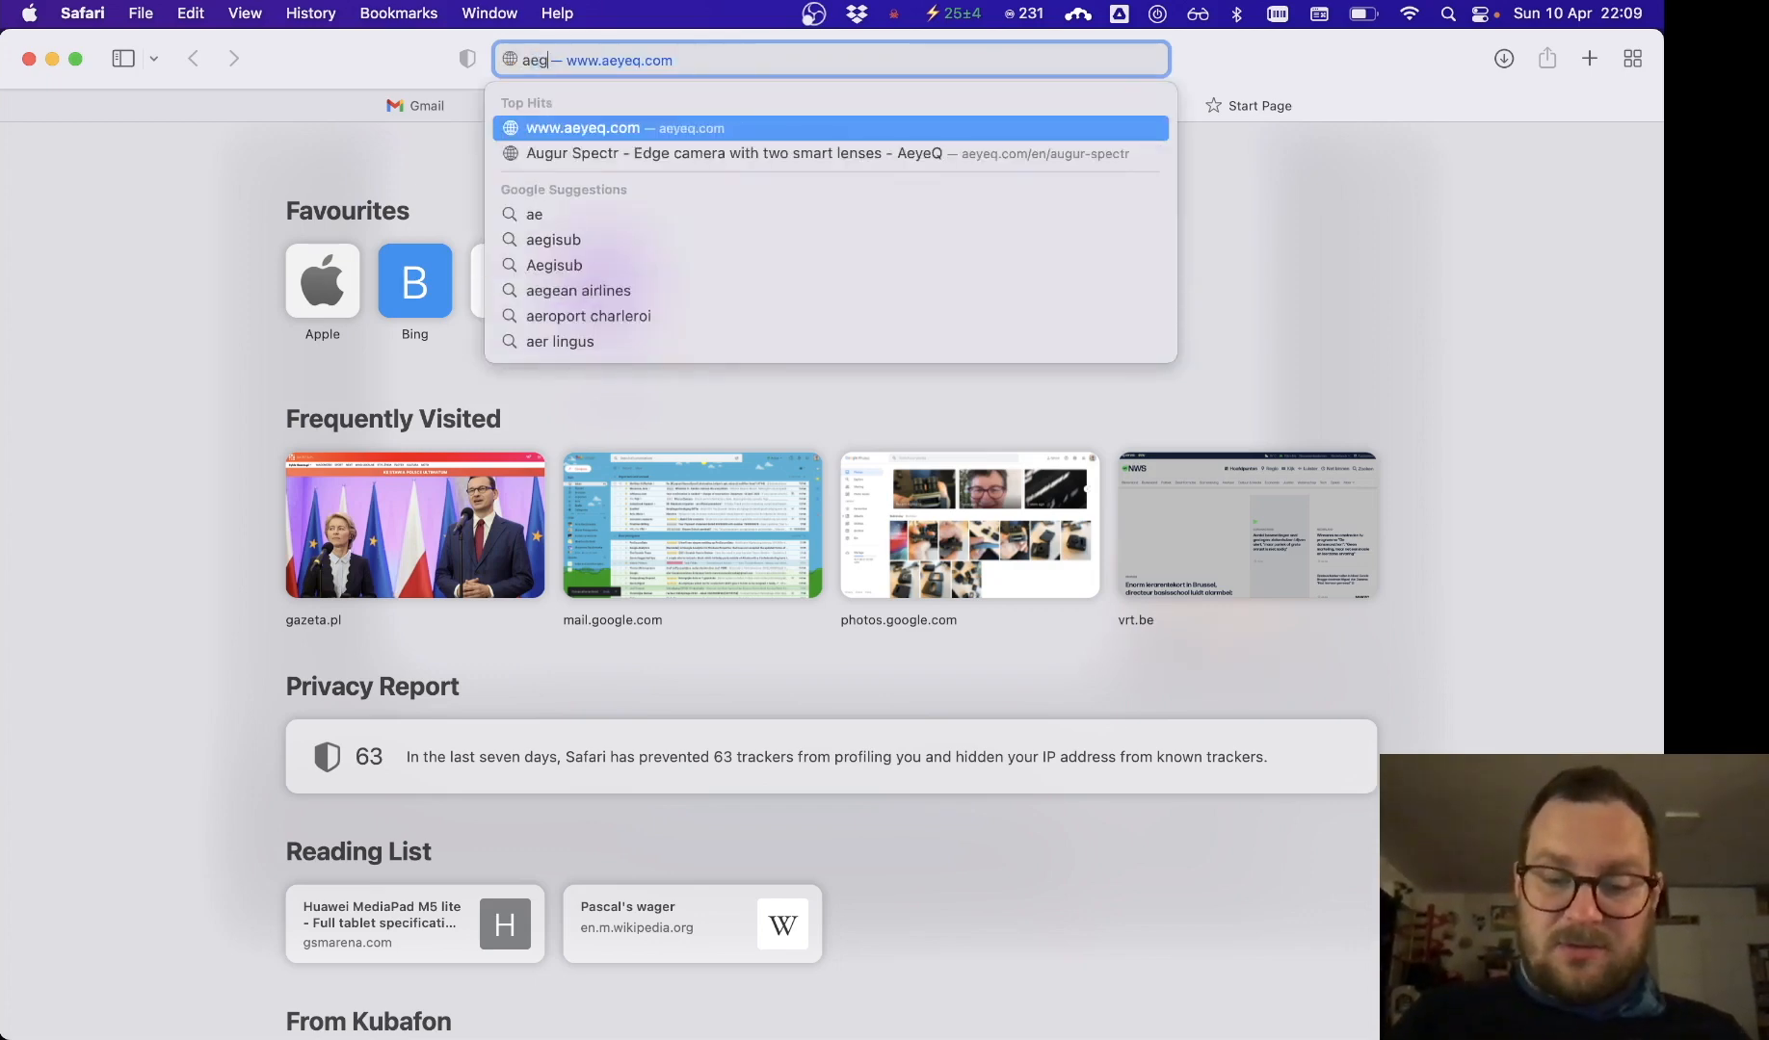
text(isub)
key(Return)
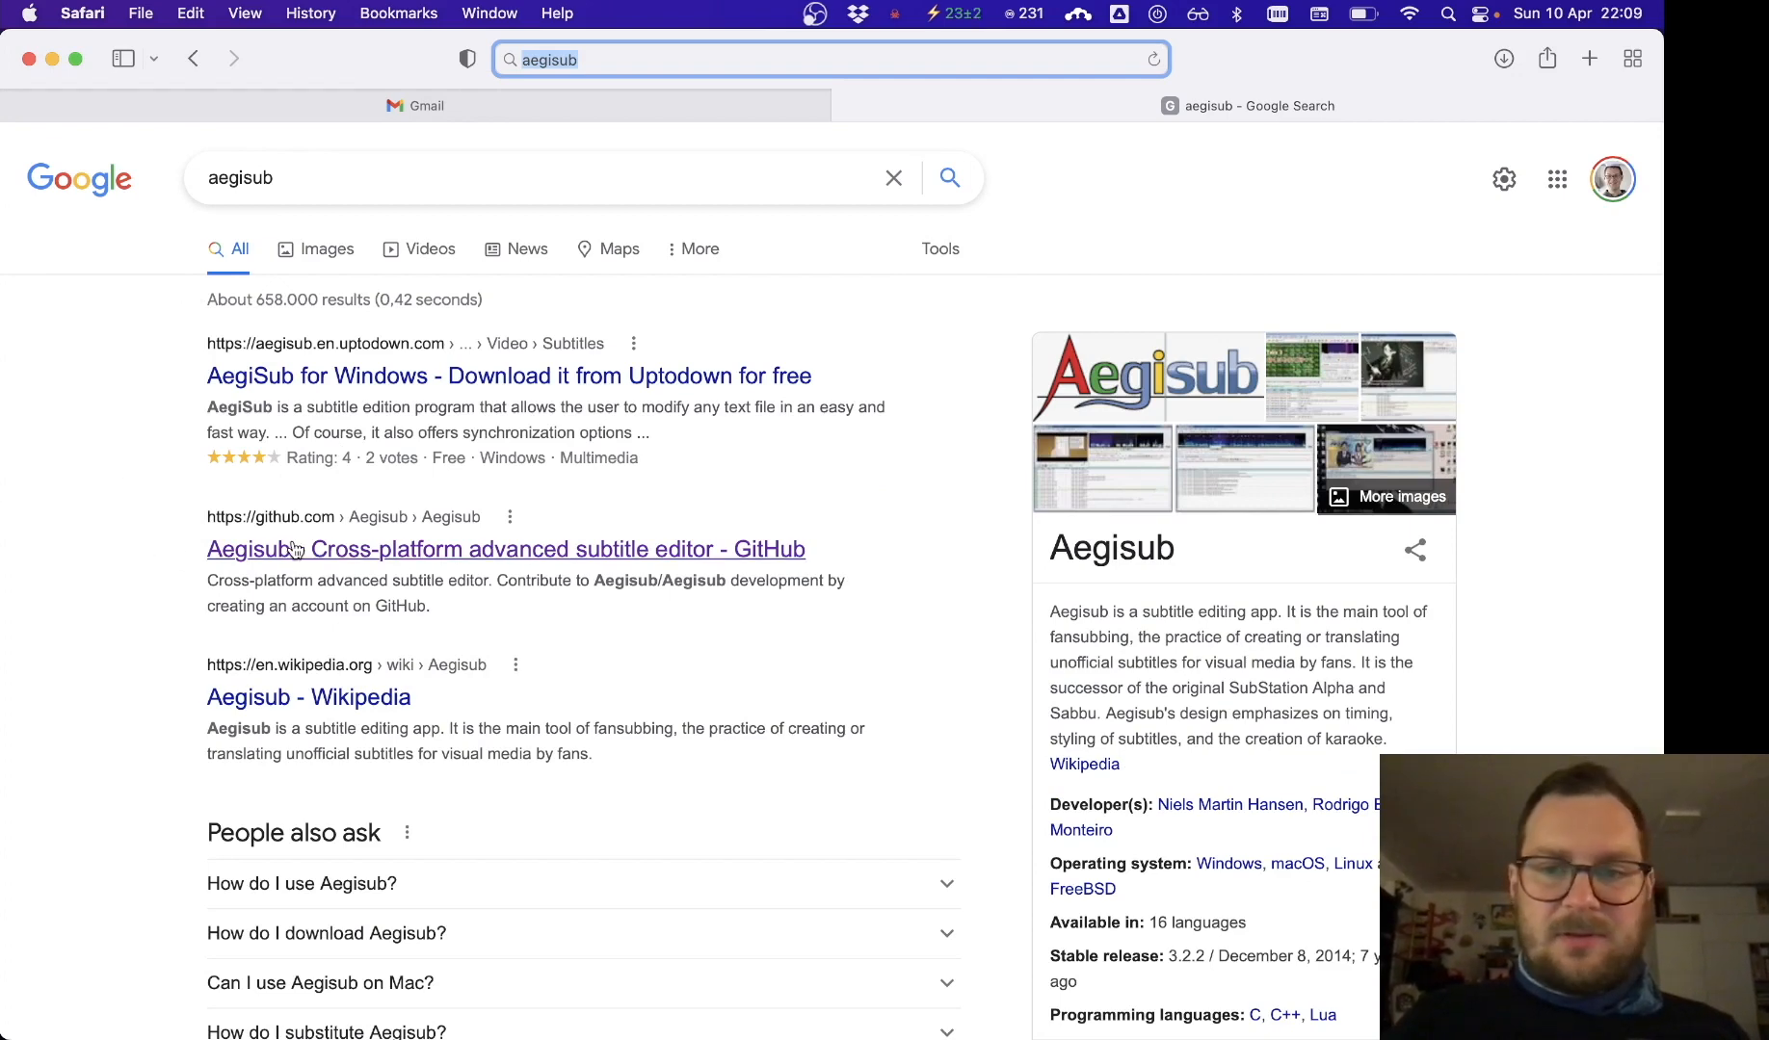
click(734, 568)
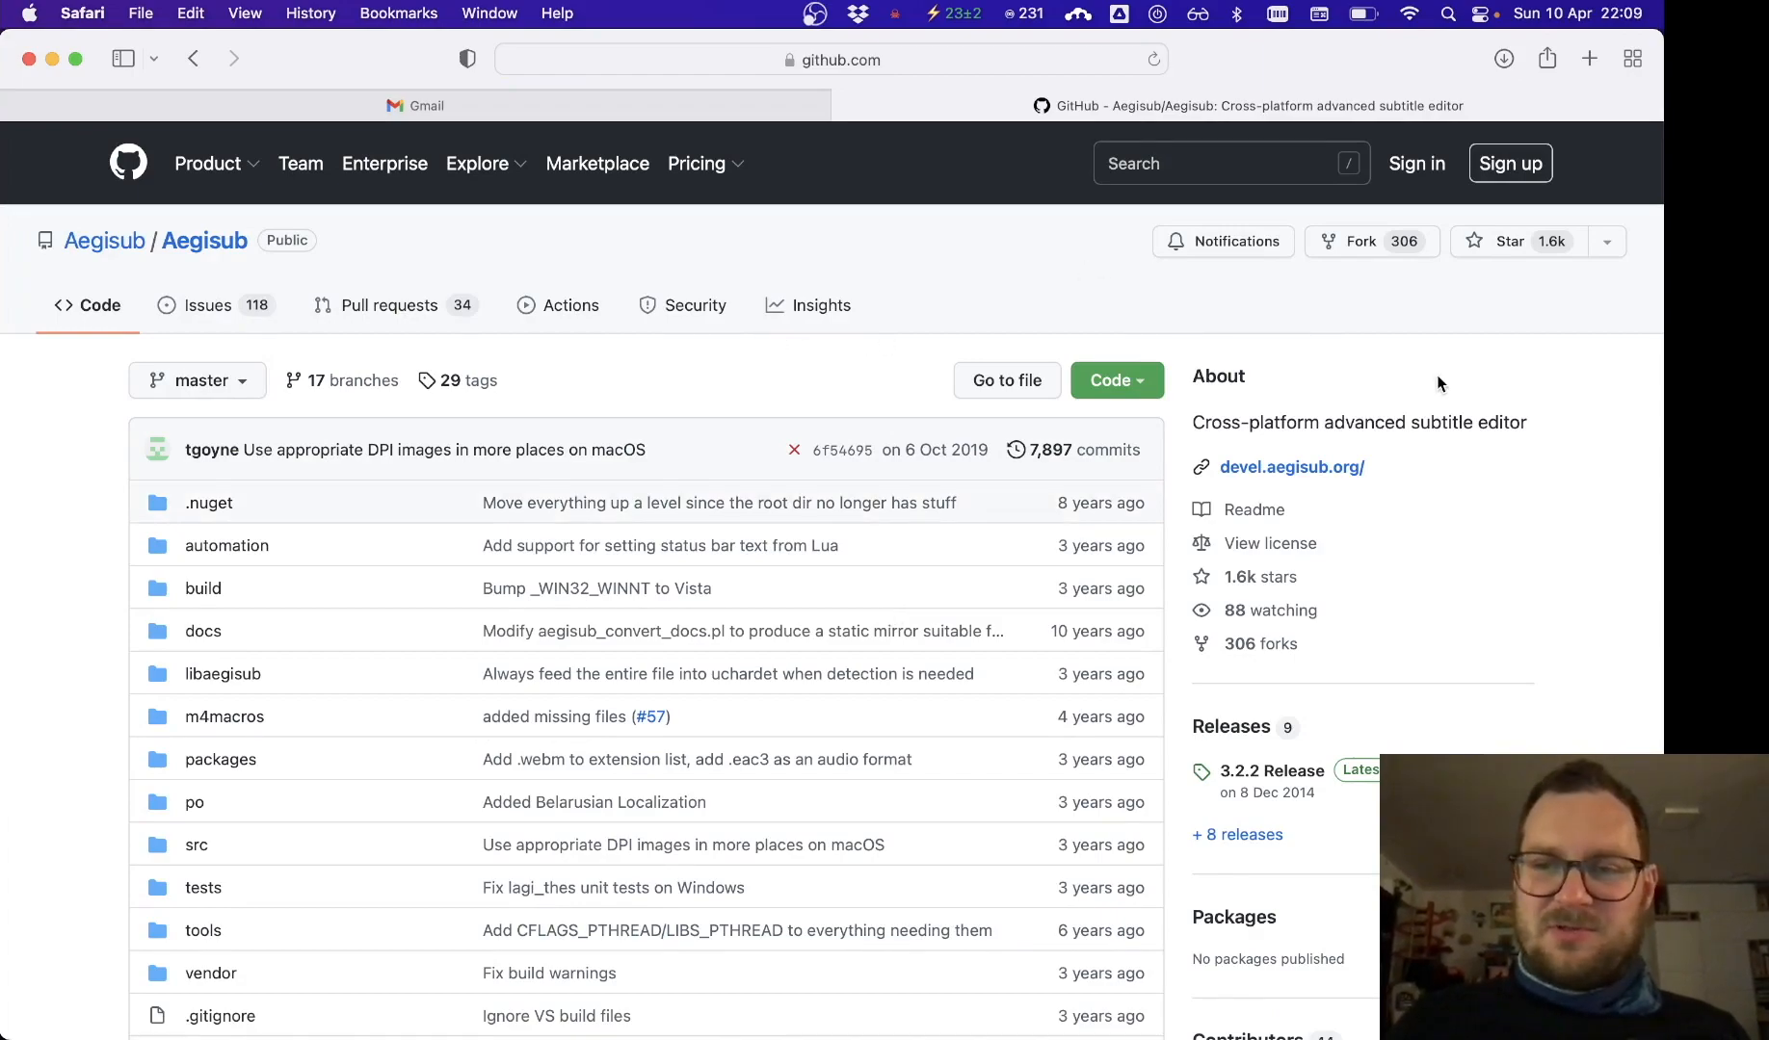
Open the 3.2.2 Release of Aegisub and download the macOS disk image Aegisub-3.2.2.dmg from its assets.
scroll(1436, 382, down, 4)
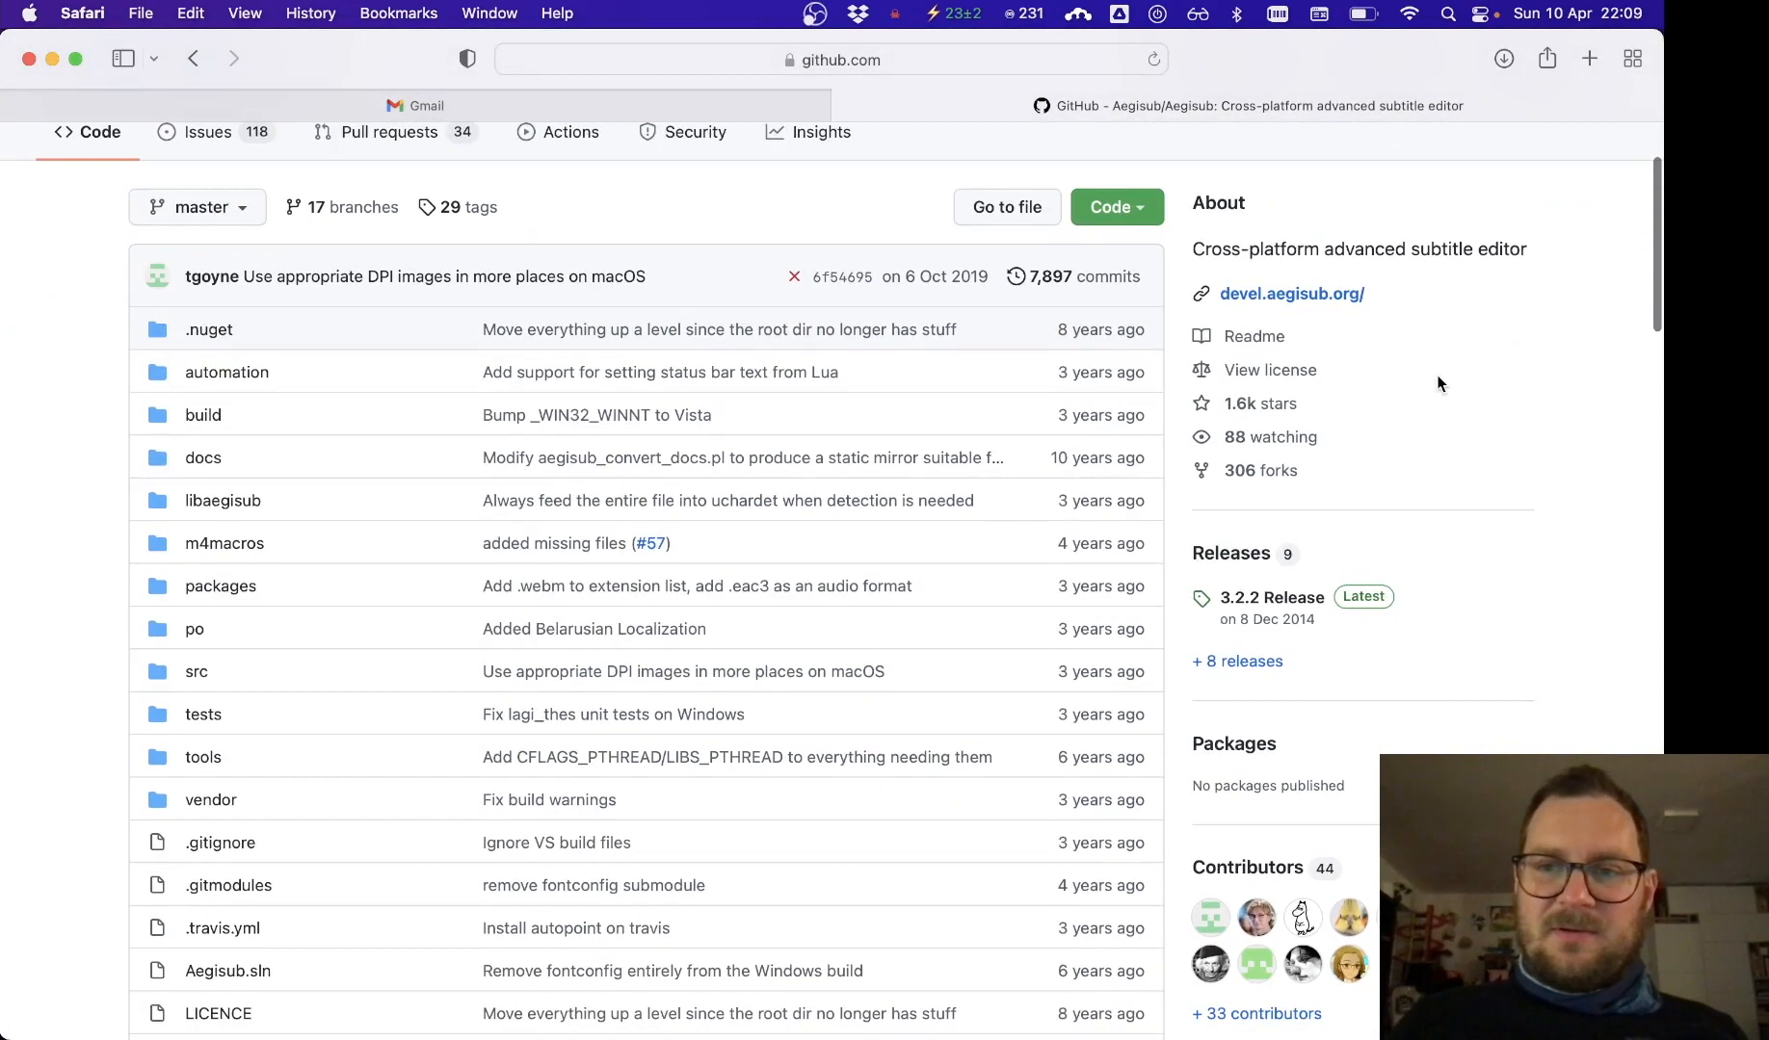
scroll(1436, 383, down, 1)
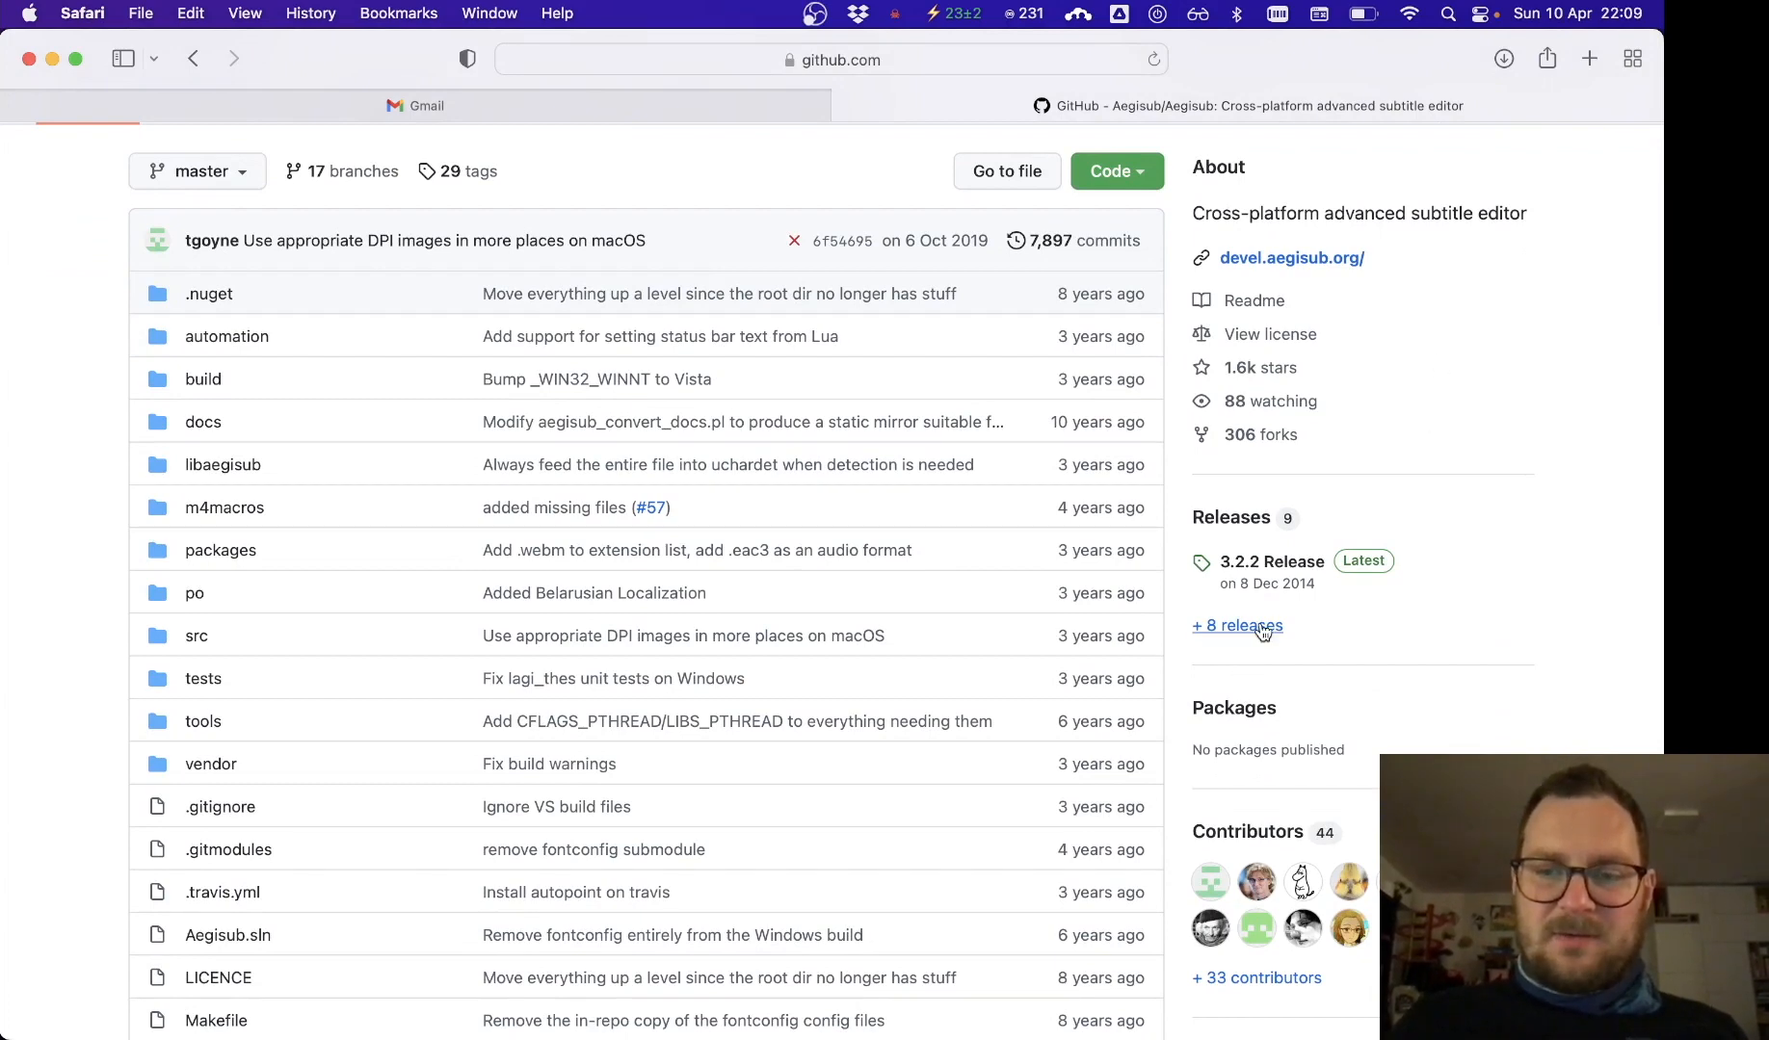
click(1281, 561)
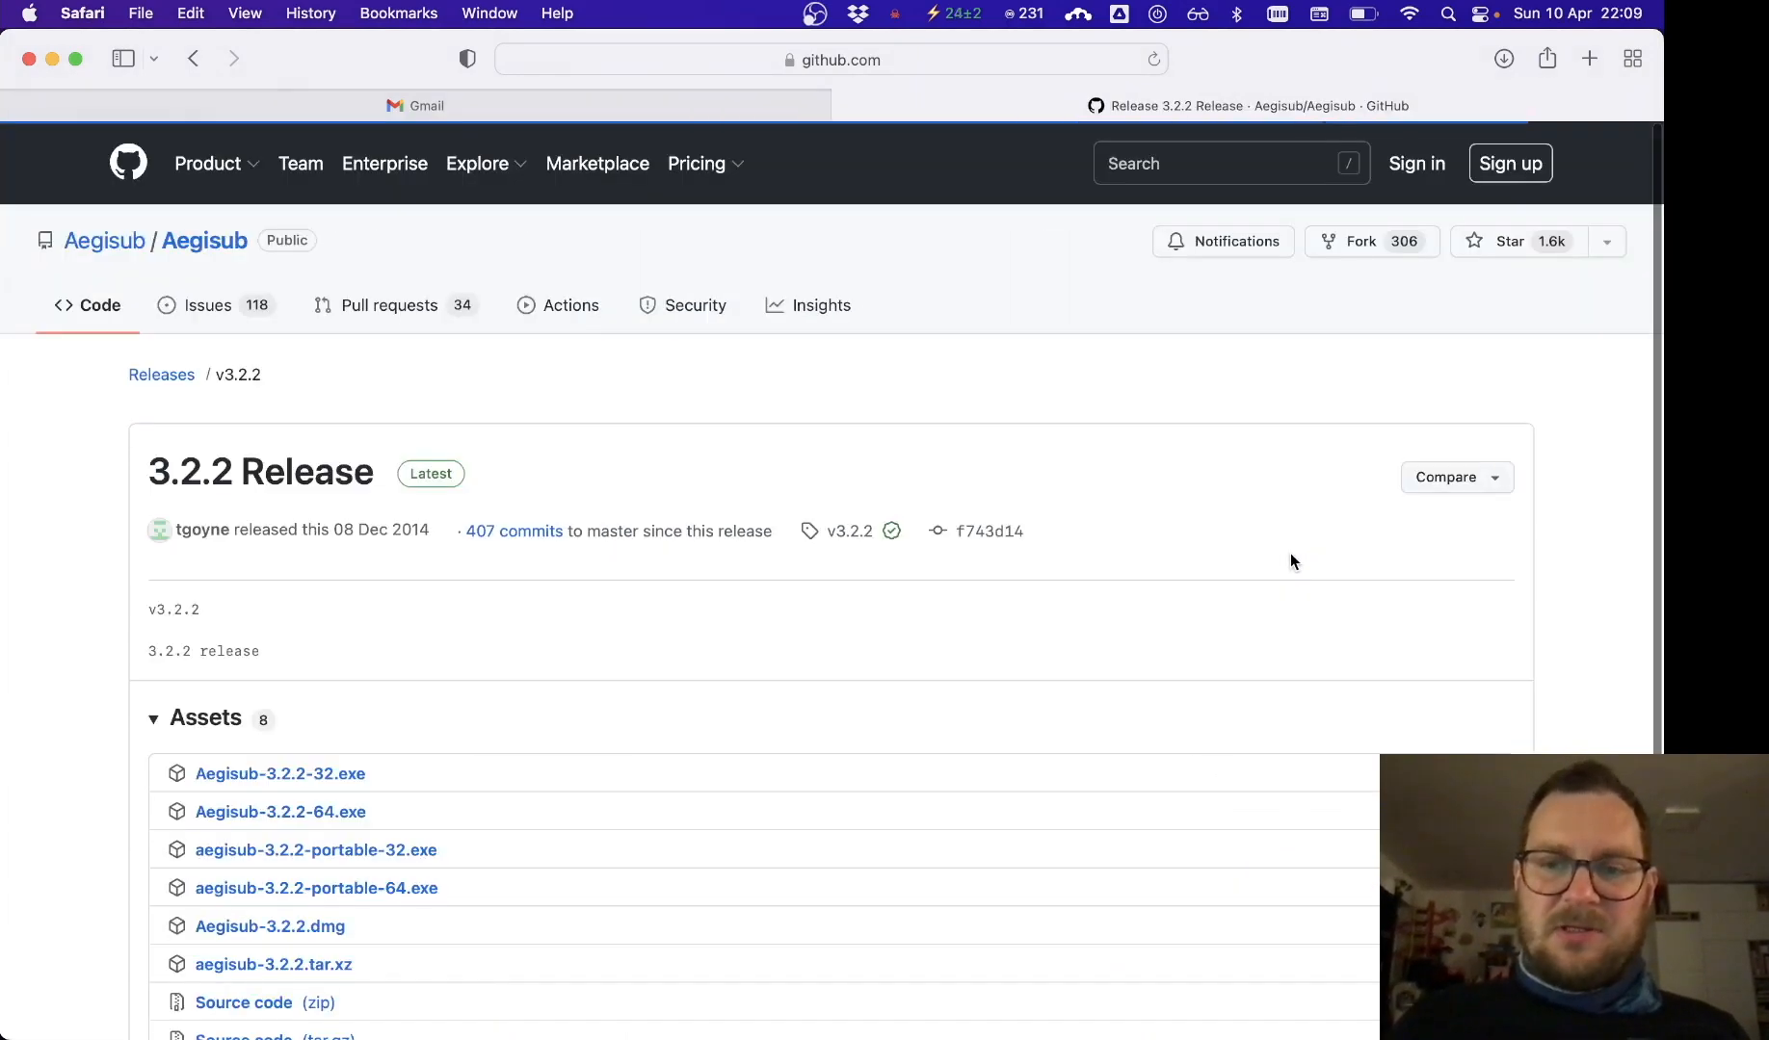
scroll(885, 556, down, 5)
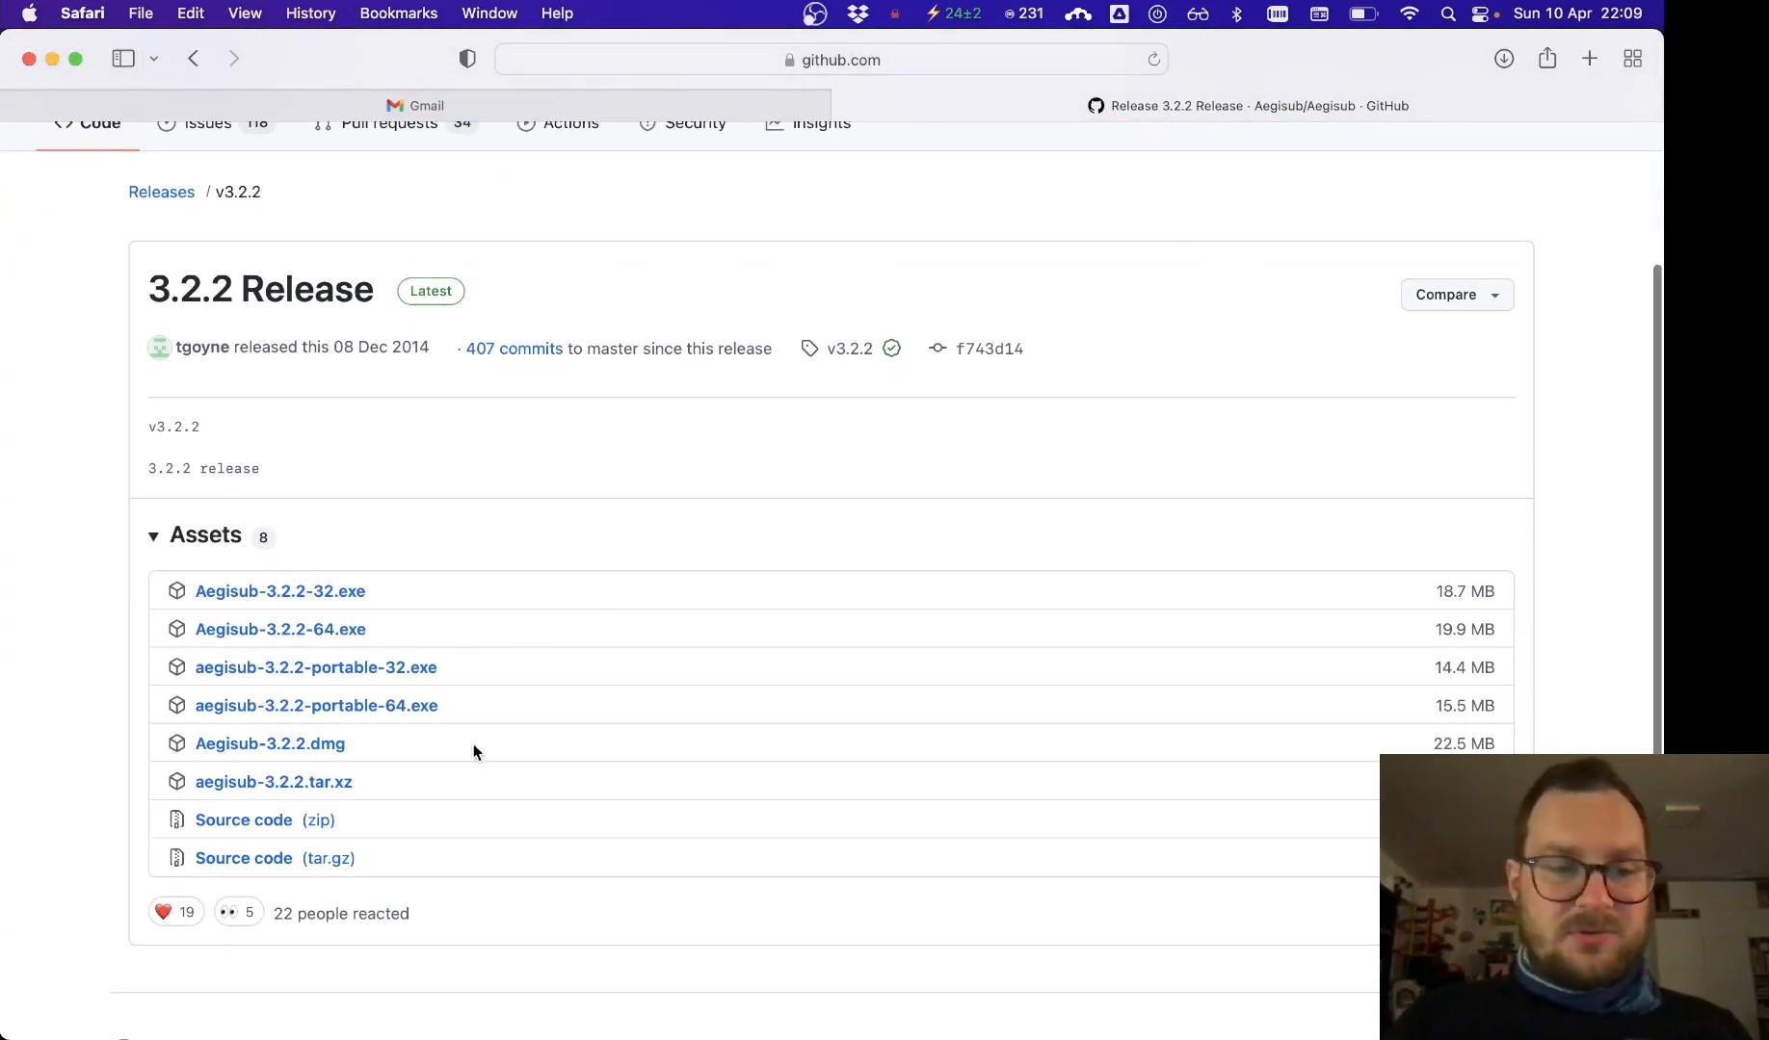
click(332, 750)
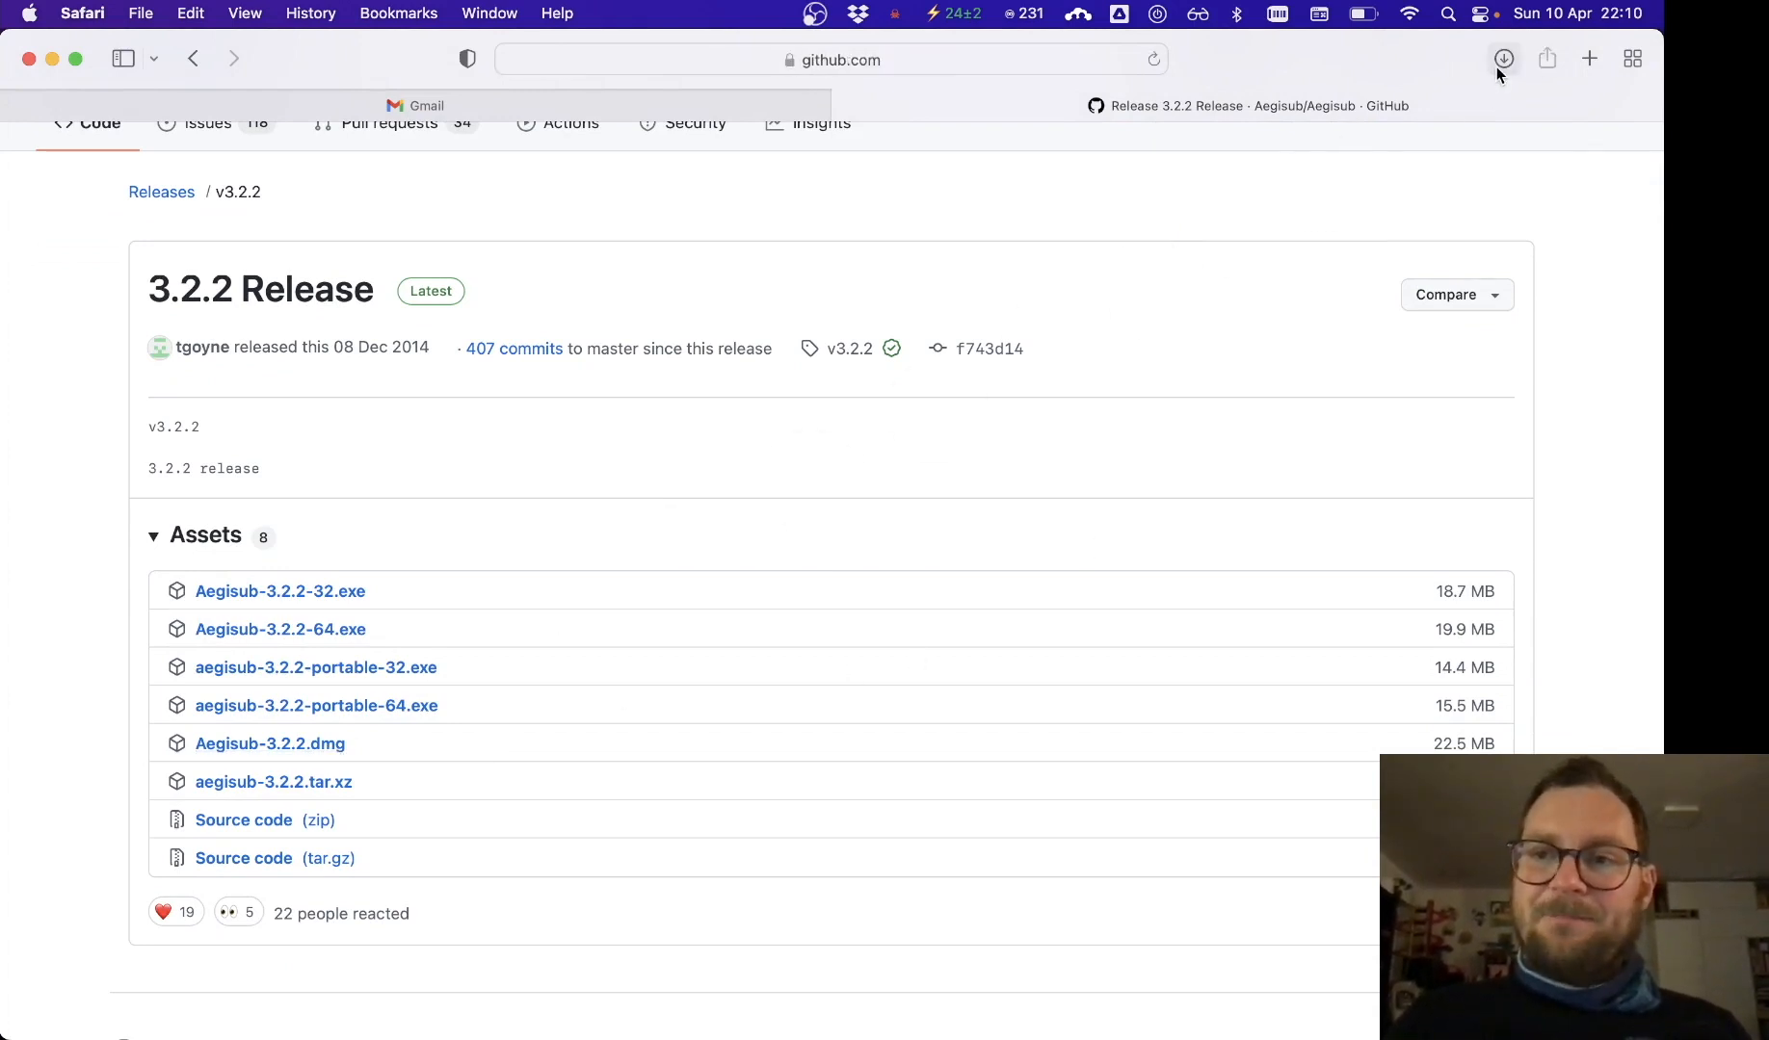
Open the downloaded Aegisub-3.2.2.dmg and copy Aegisub.app into Applications, replacing the existing copy.
click(1500, 62)
click(1432, 170)
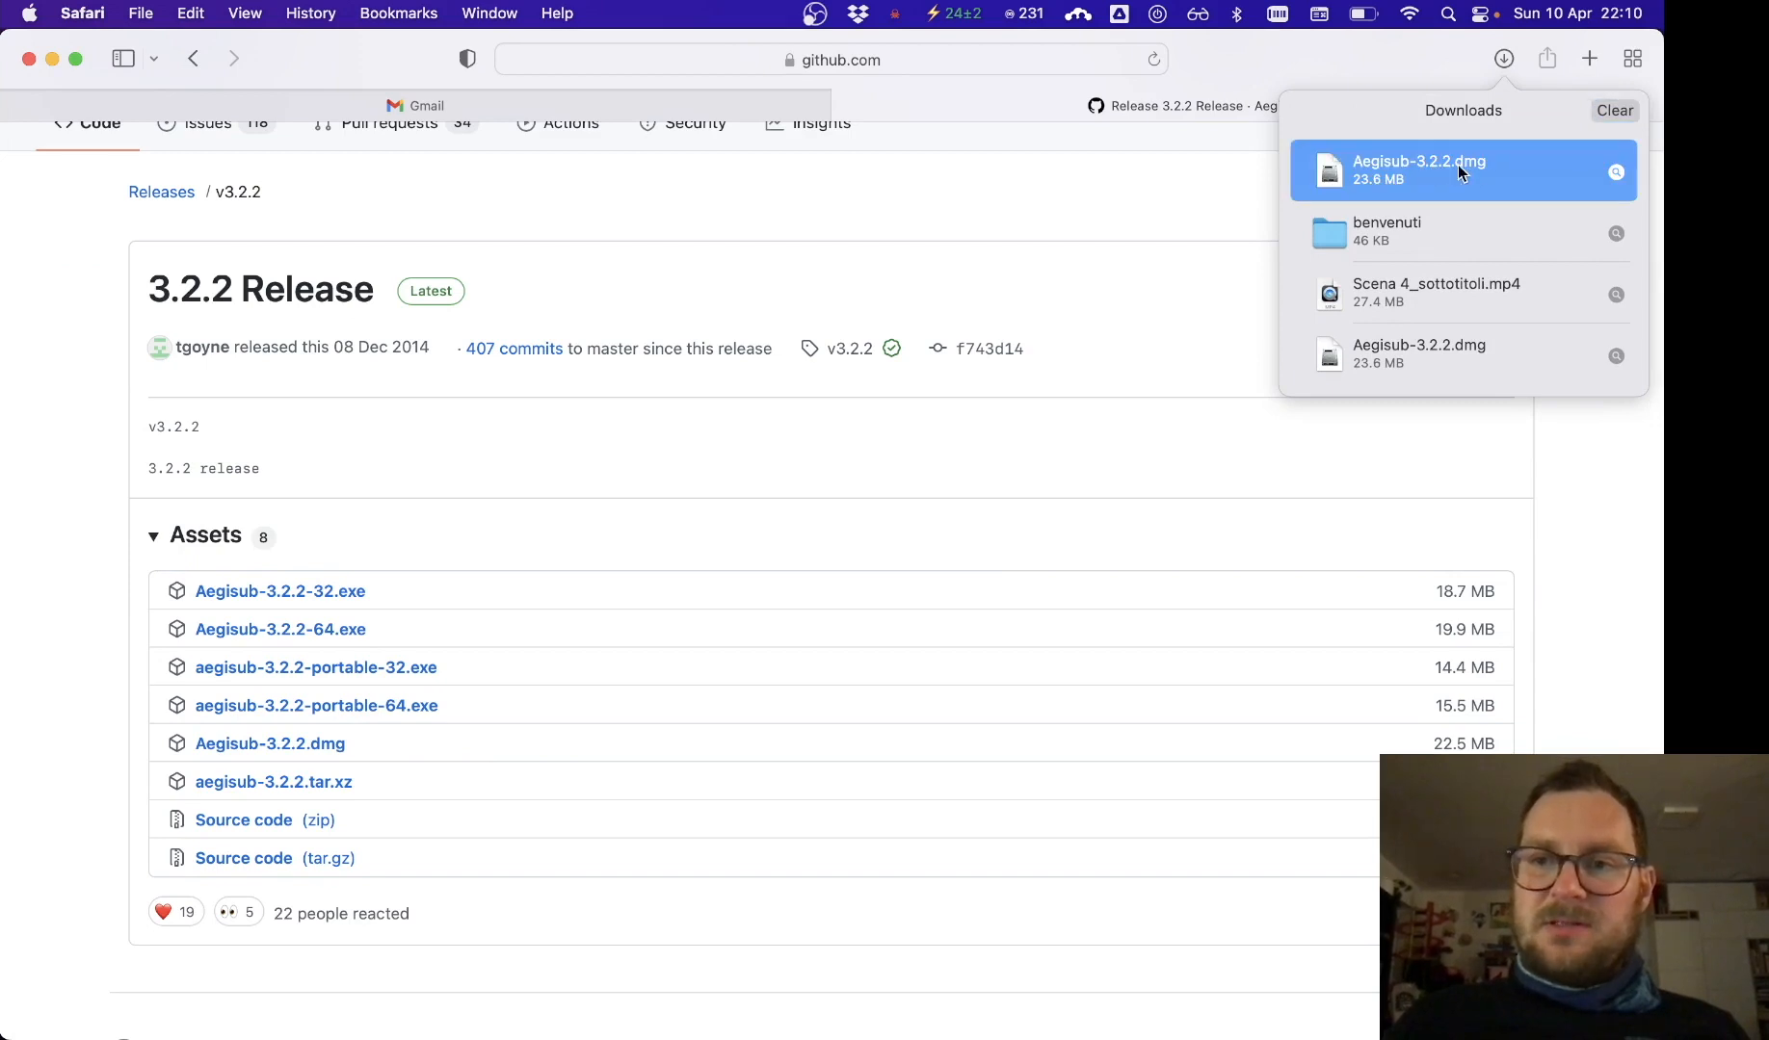
double_click(1487, 171)
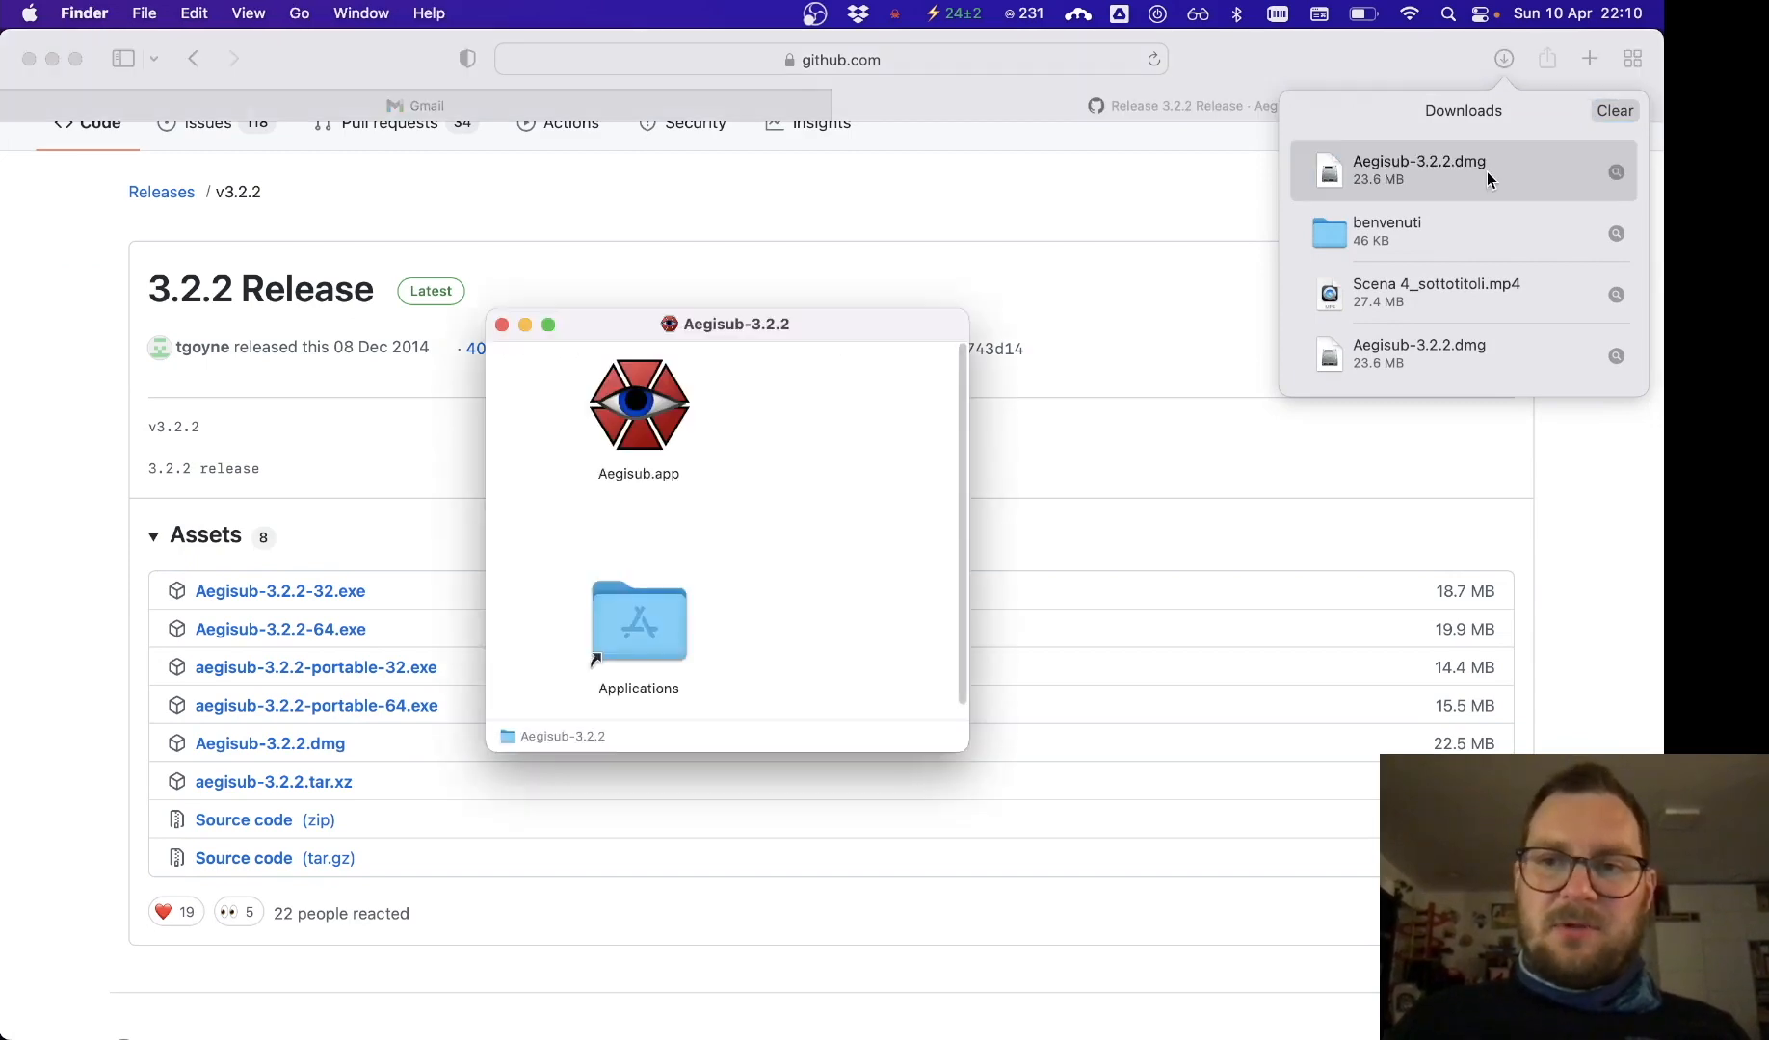
drag(658, 438, 643, 631)
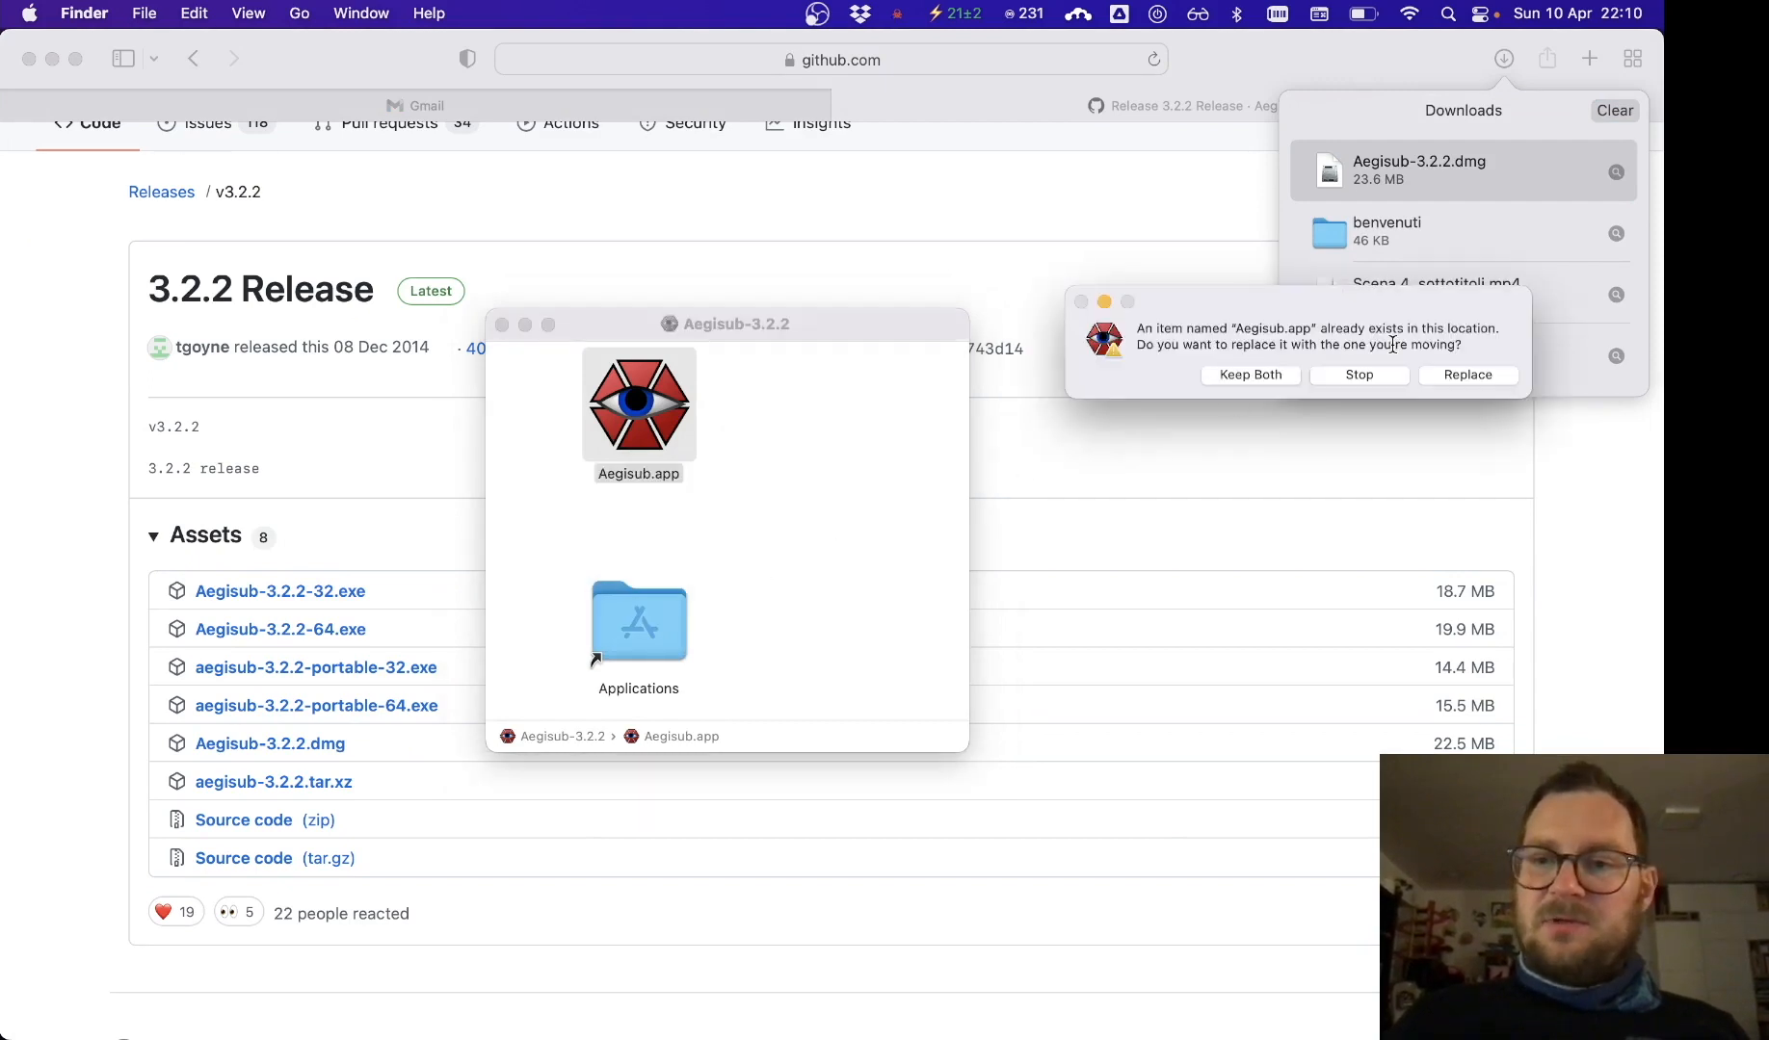
click(1467, 375)
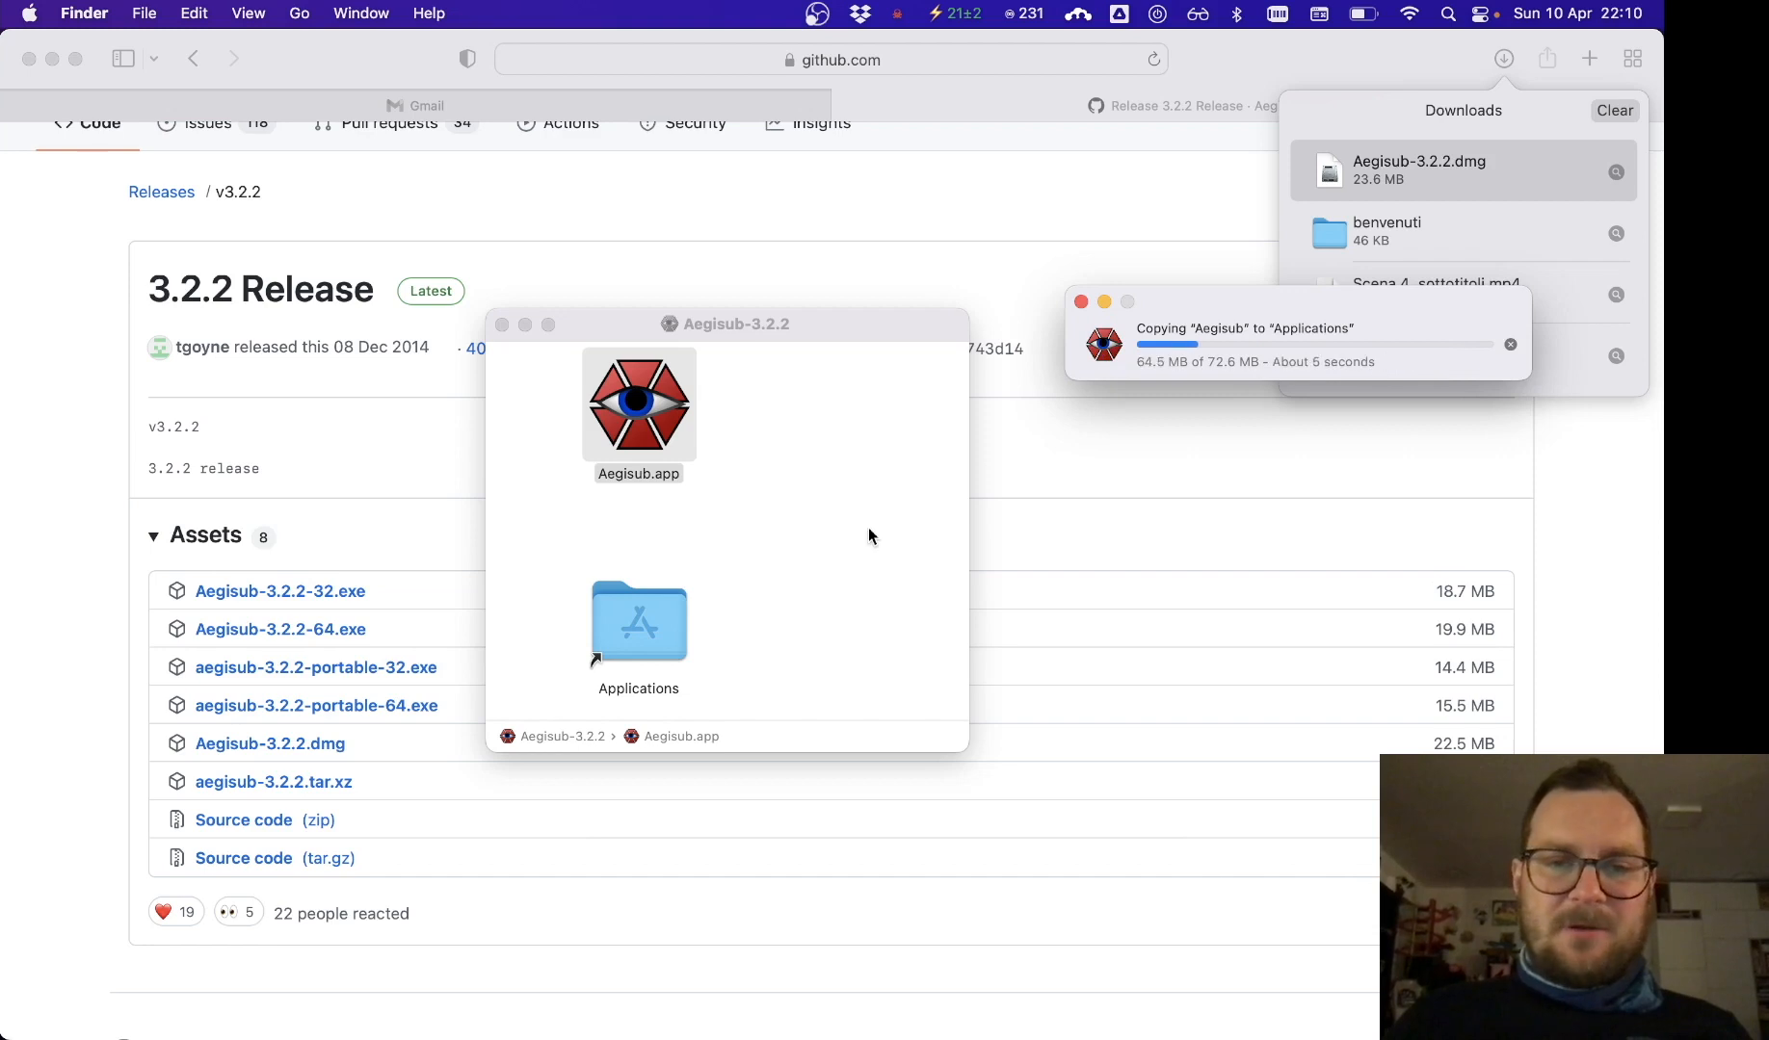
Open the Applications folder from the disk image and try to launch Aegisub.app, cancelling the security warning.
click(650, 616)
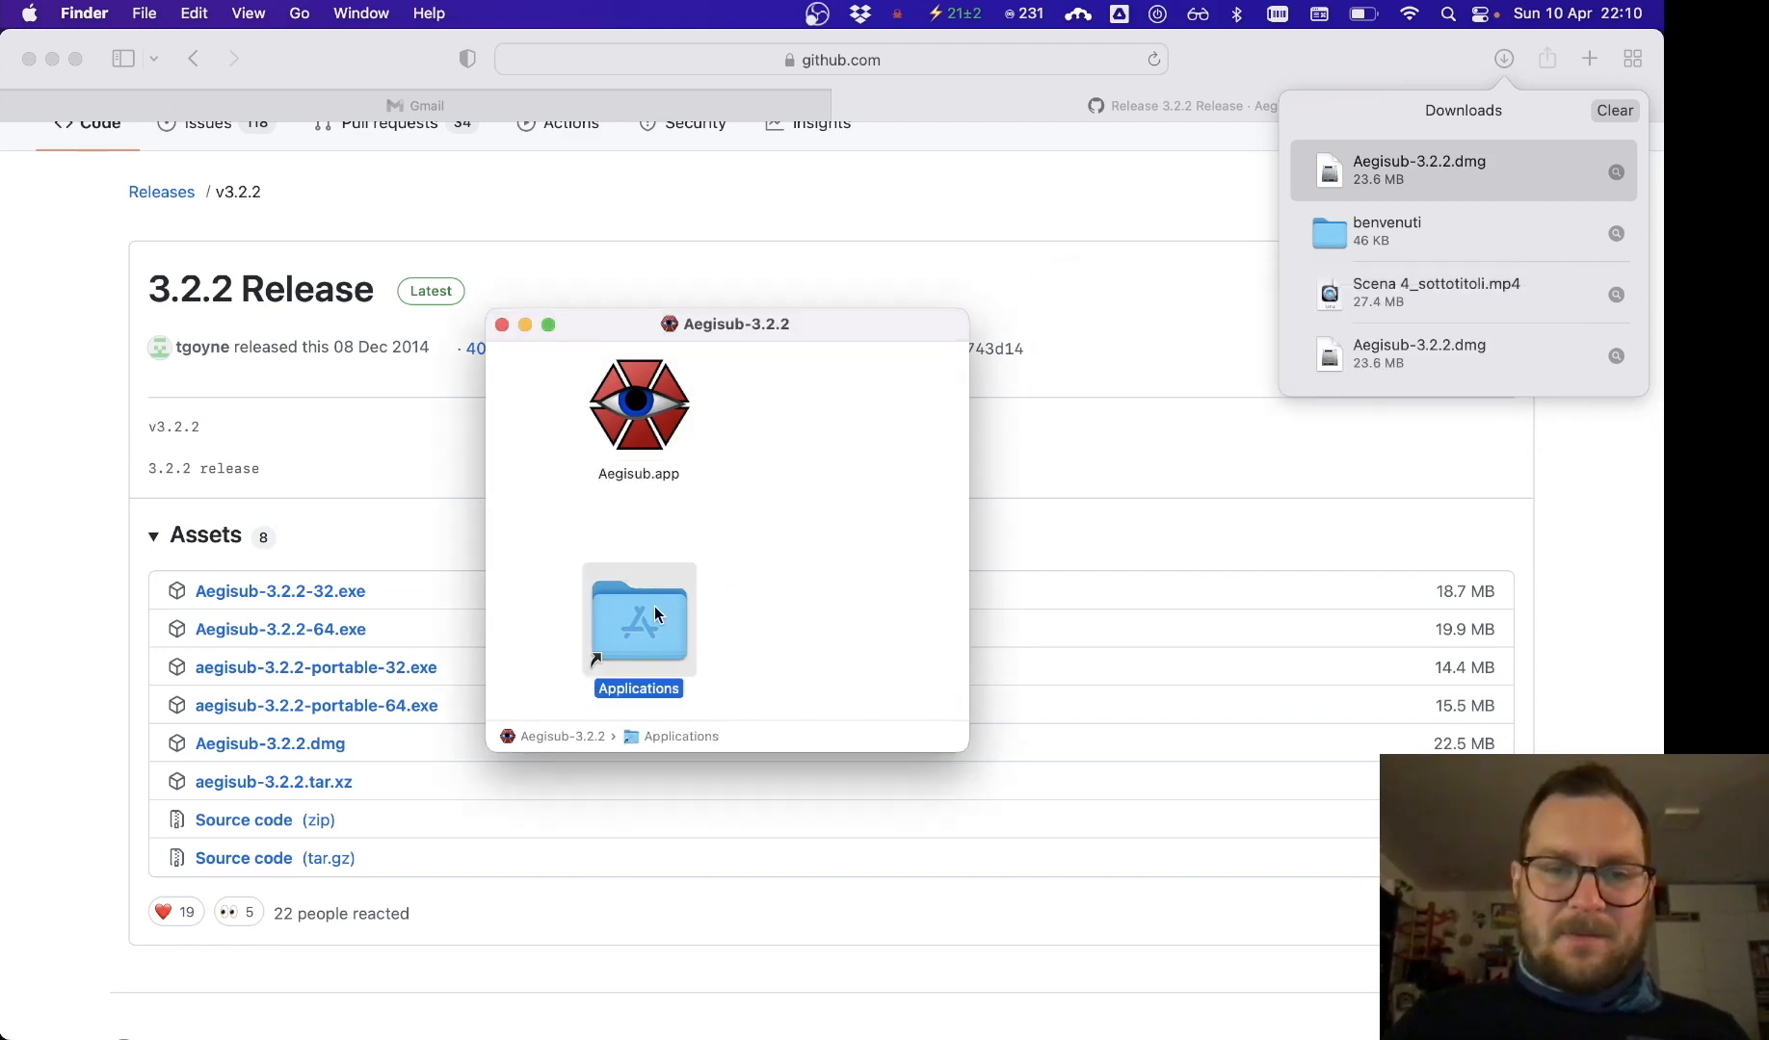
double_click(655, 615)
click(609, 421)
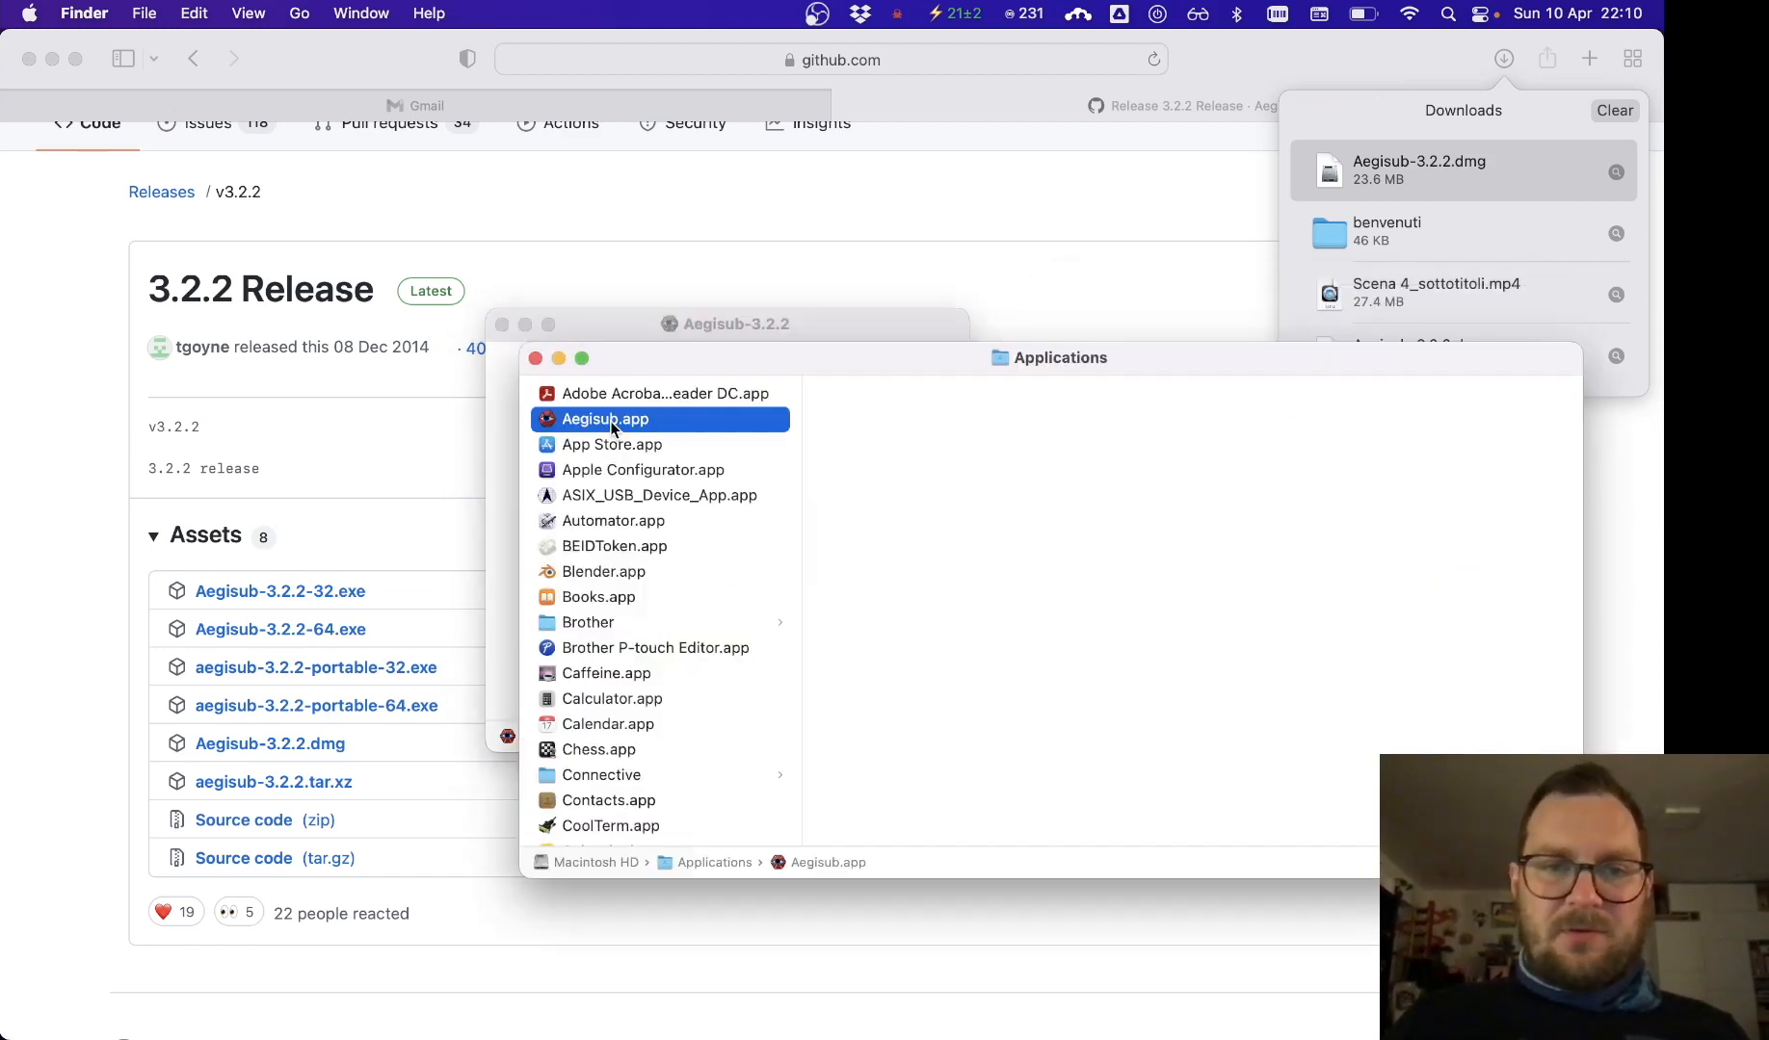
double_click(610, 421)
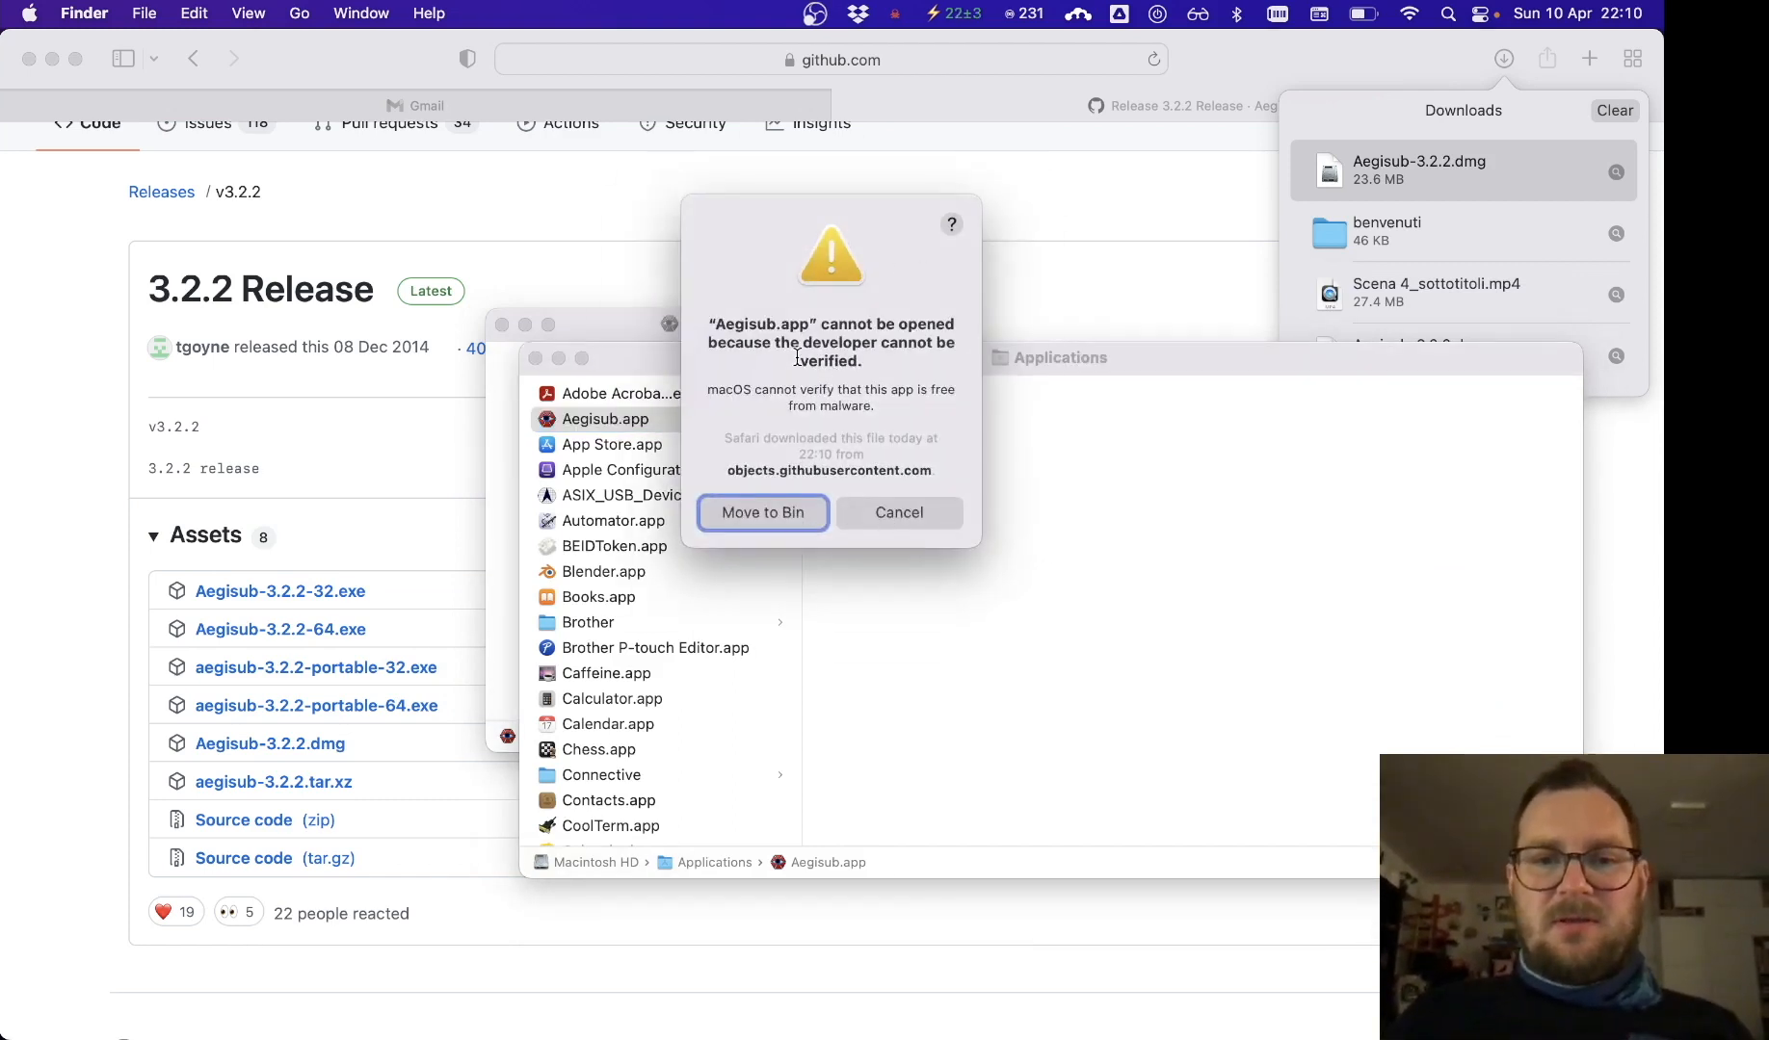
click(915, 516)
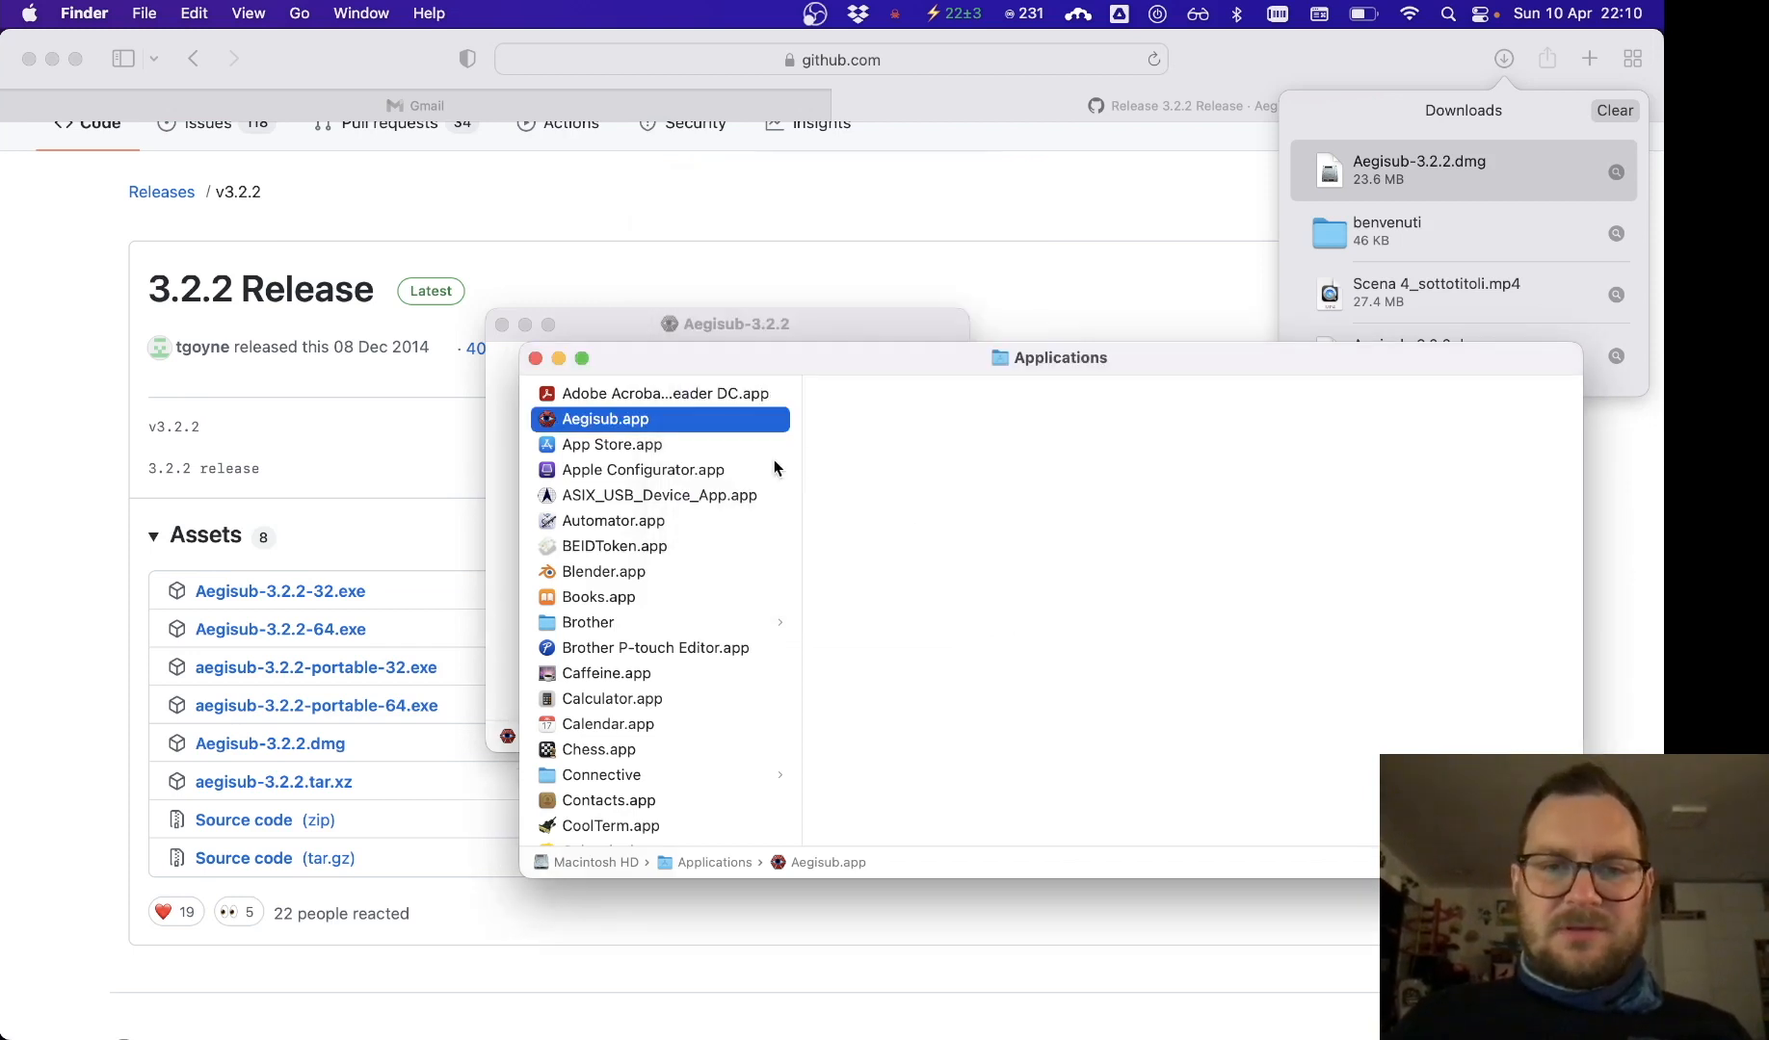
Open Aegisub.app from the Applications folder by overriding the unverified developer restriction.
right_click(709, 425)
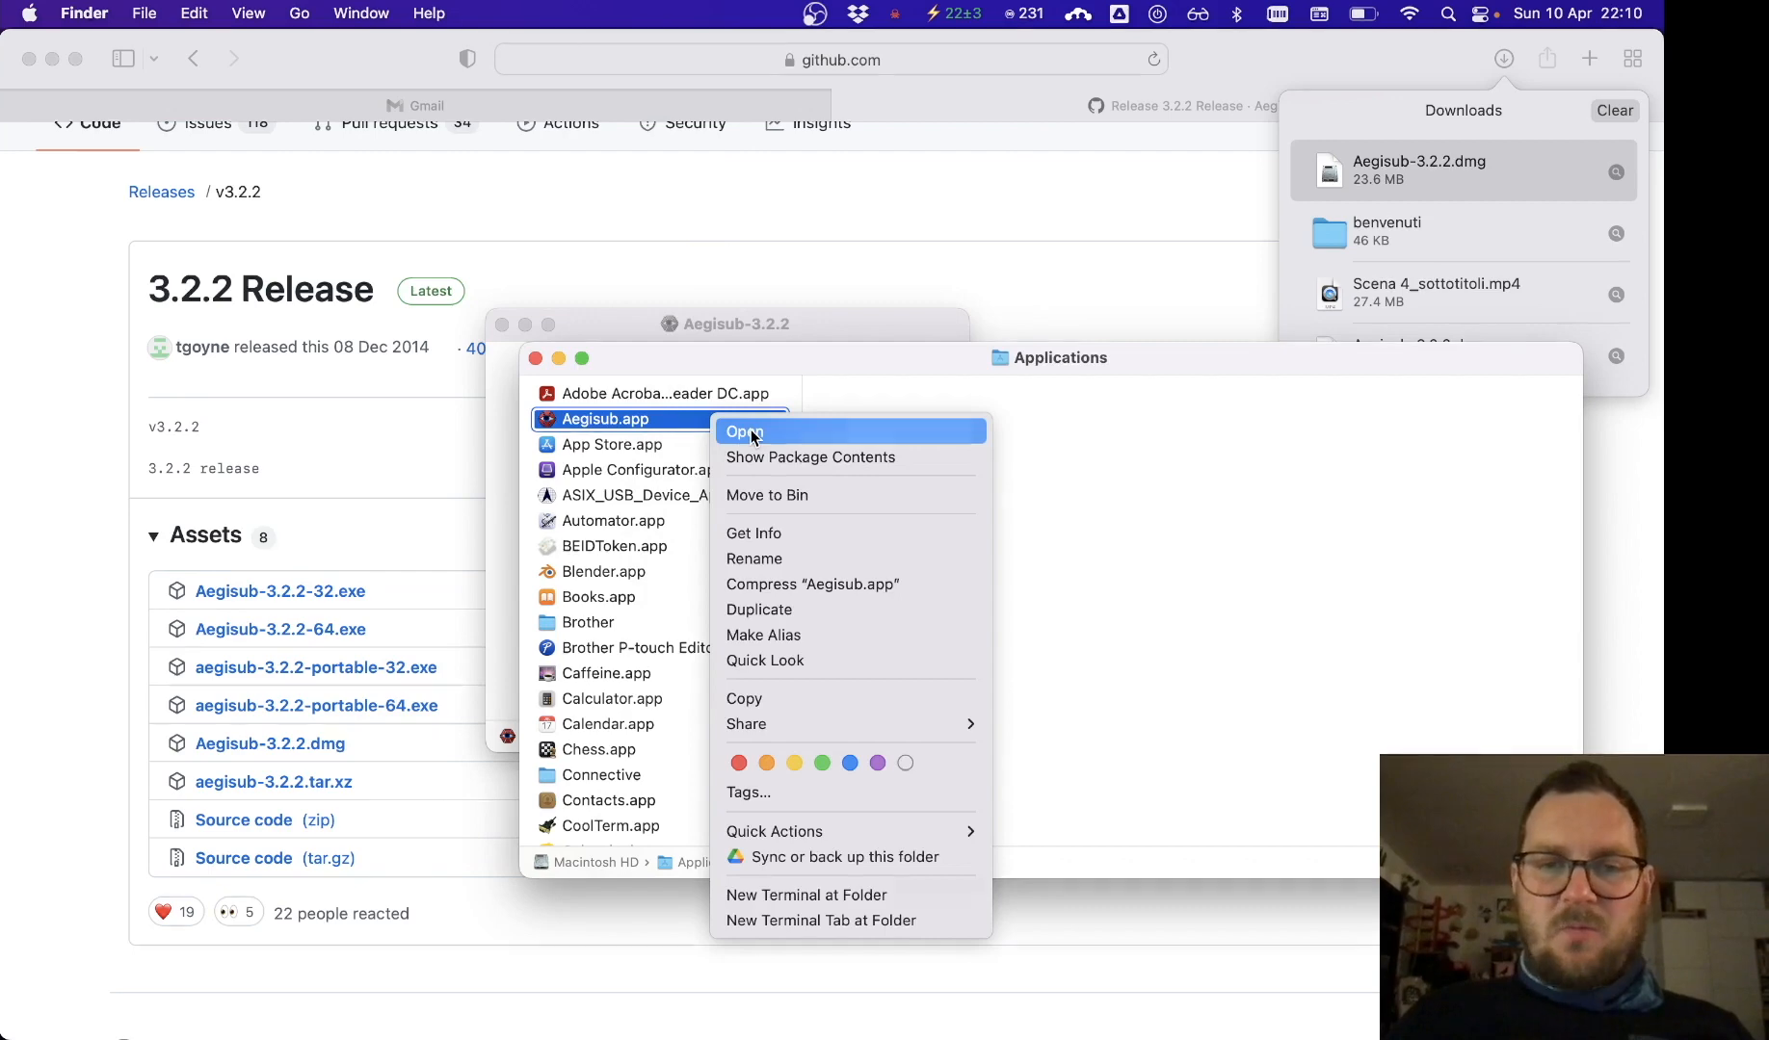
click(751, 435)
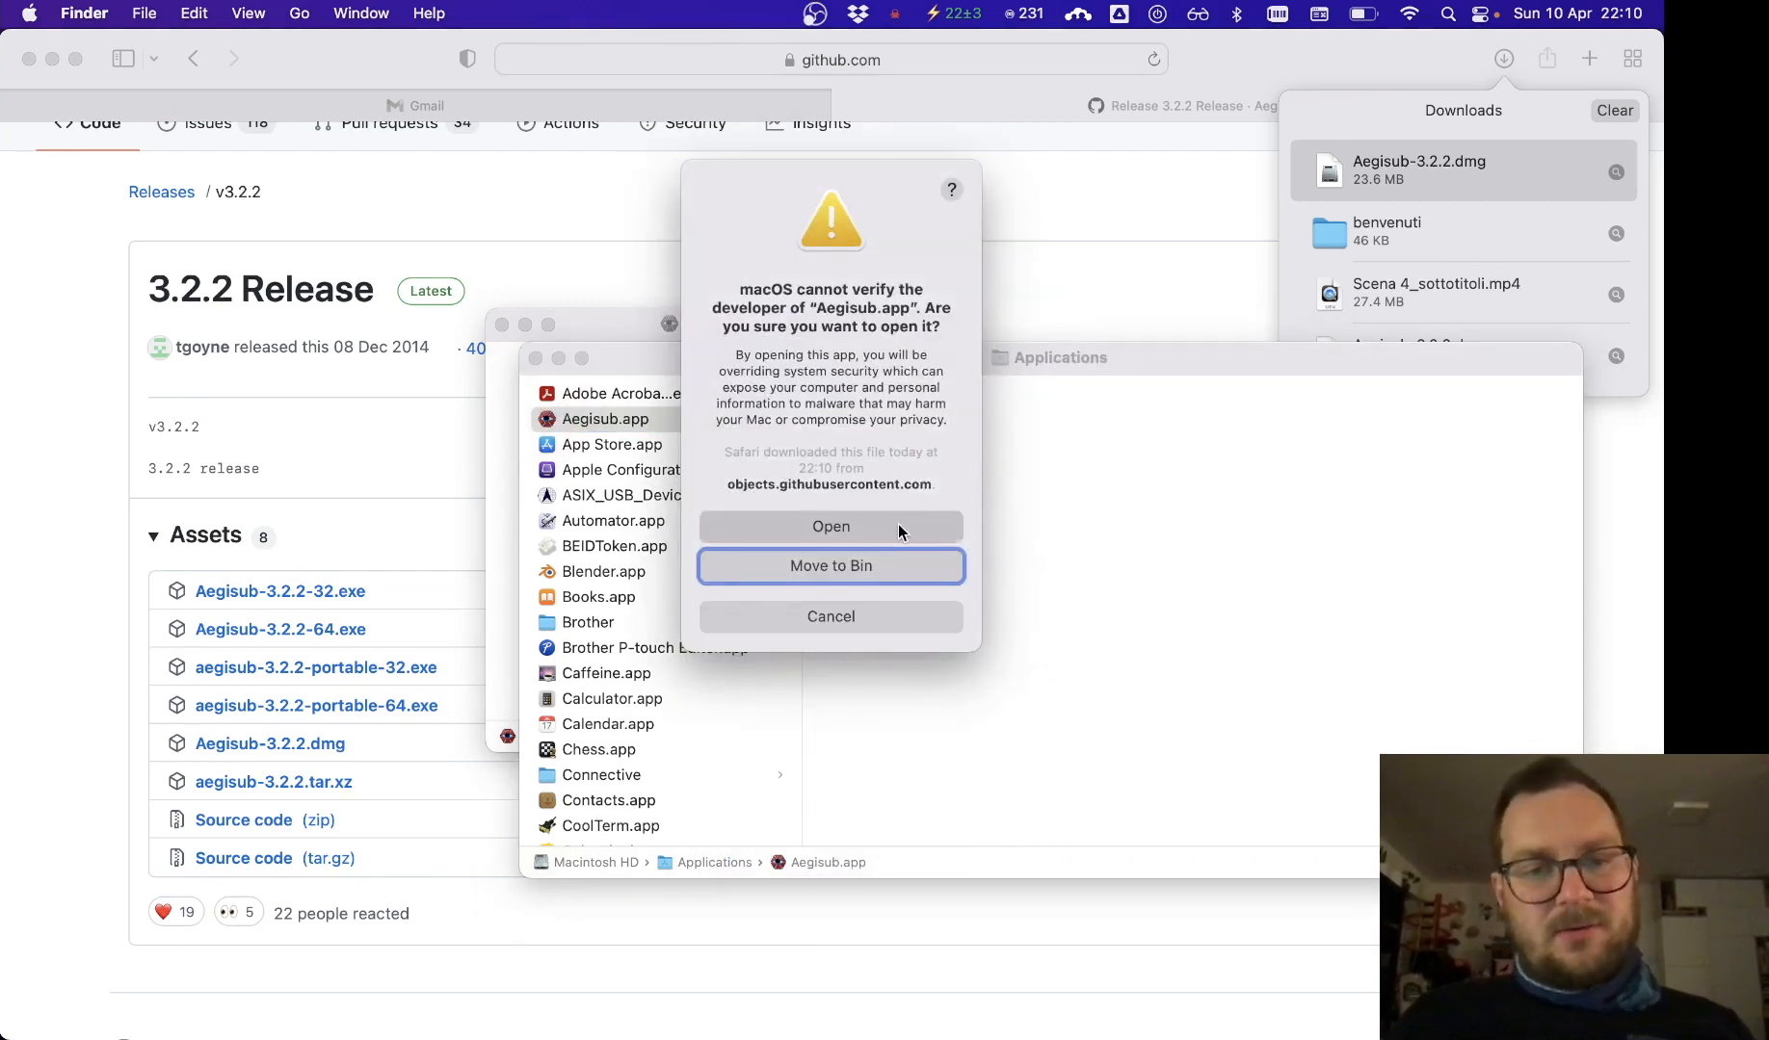
click(897, 526)
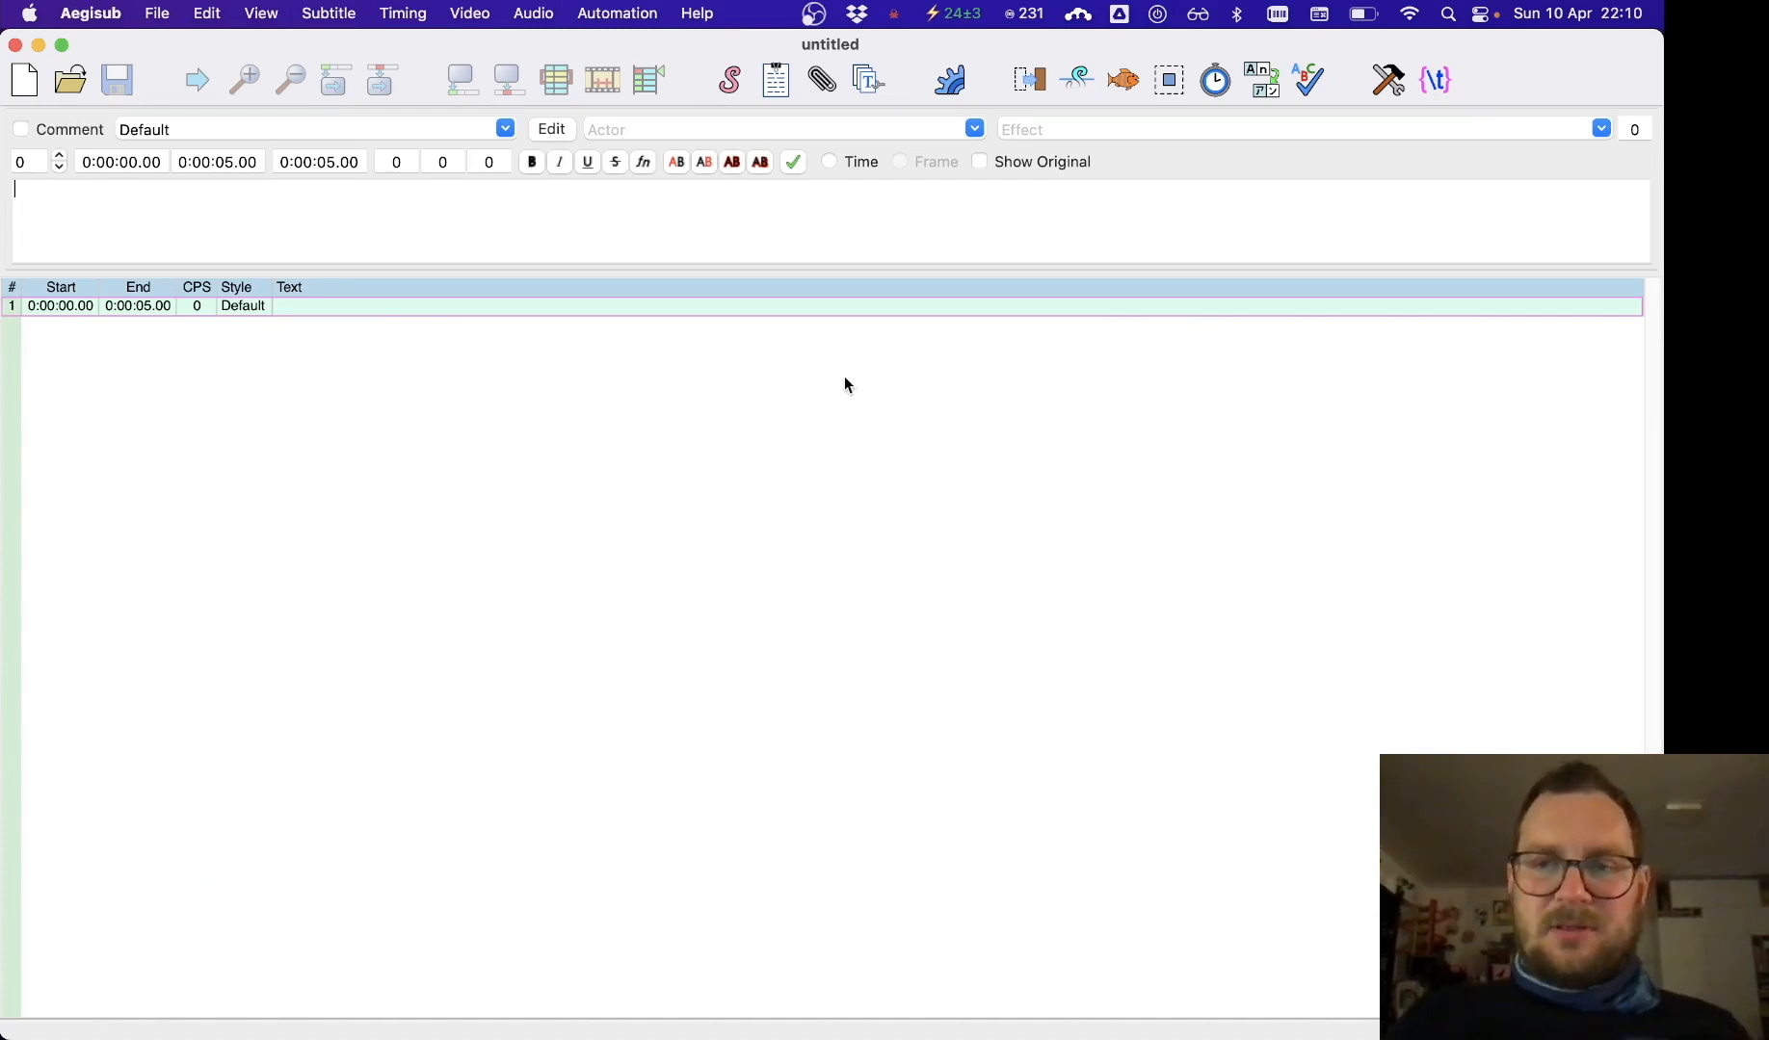
Switch back to Safari and clear its list of downloads.
mouse_move(591, 1007)
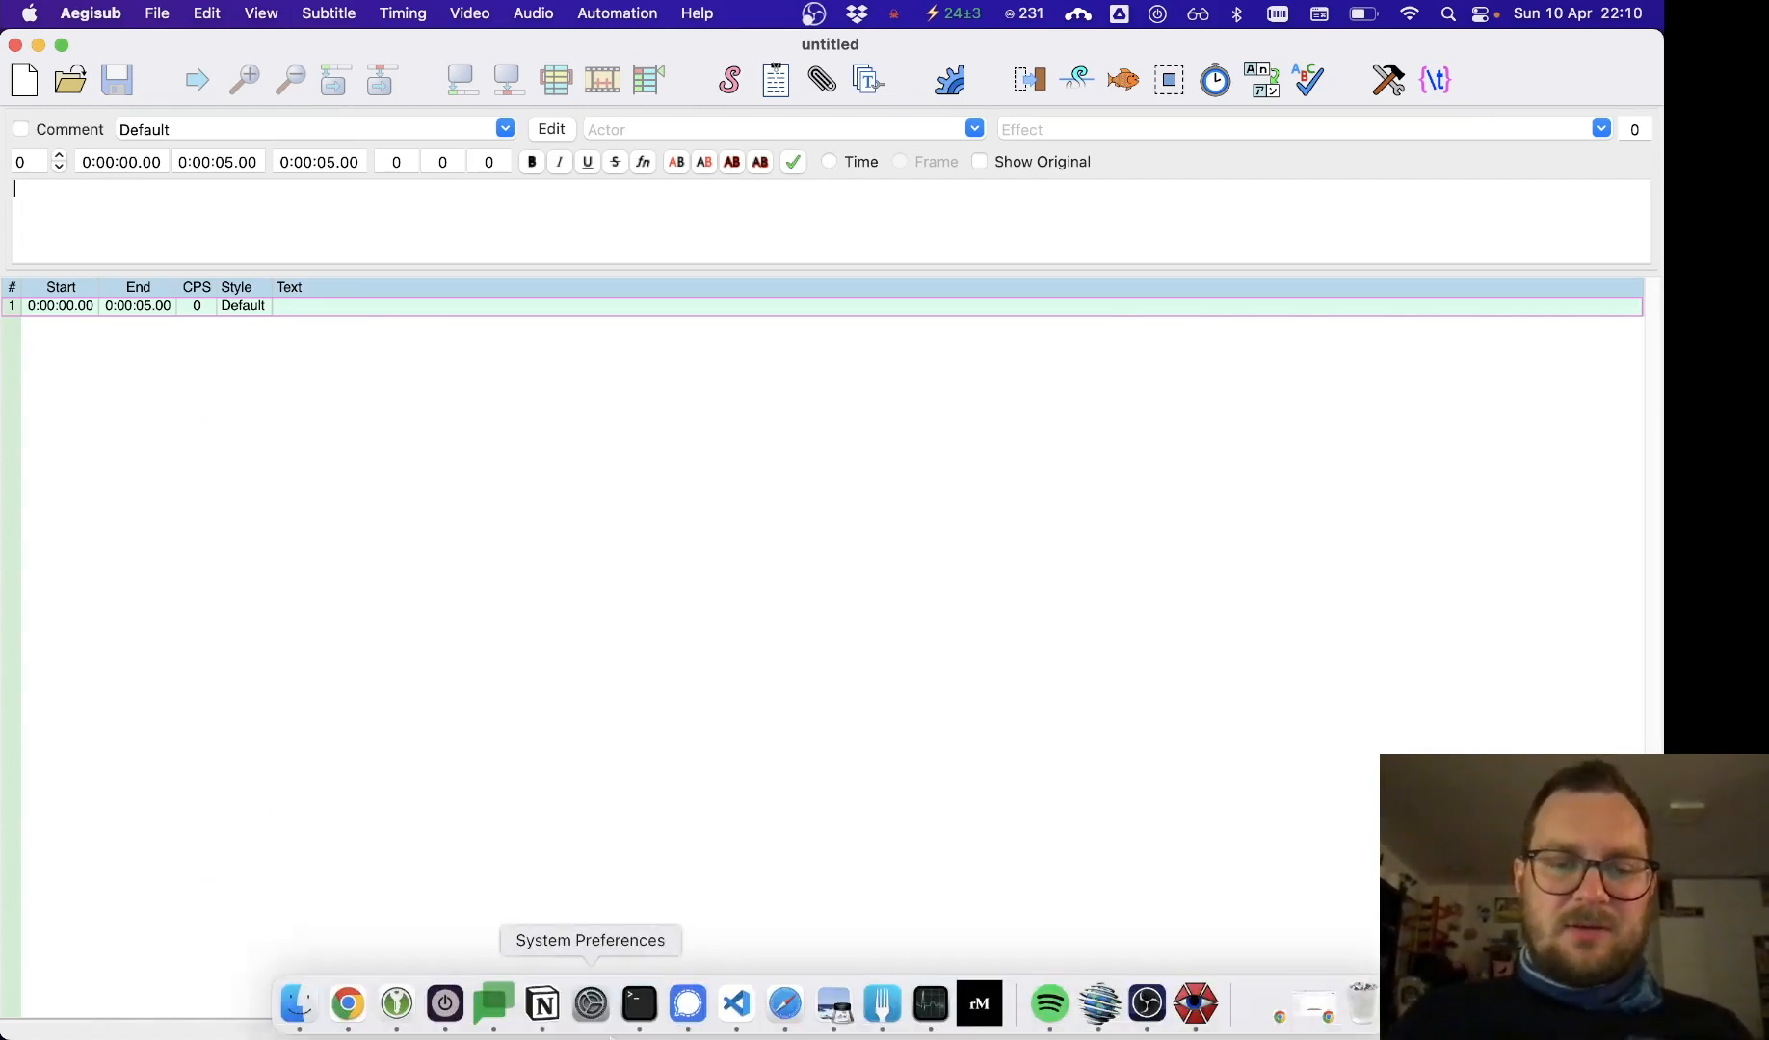
click(787, 1007)
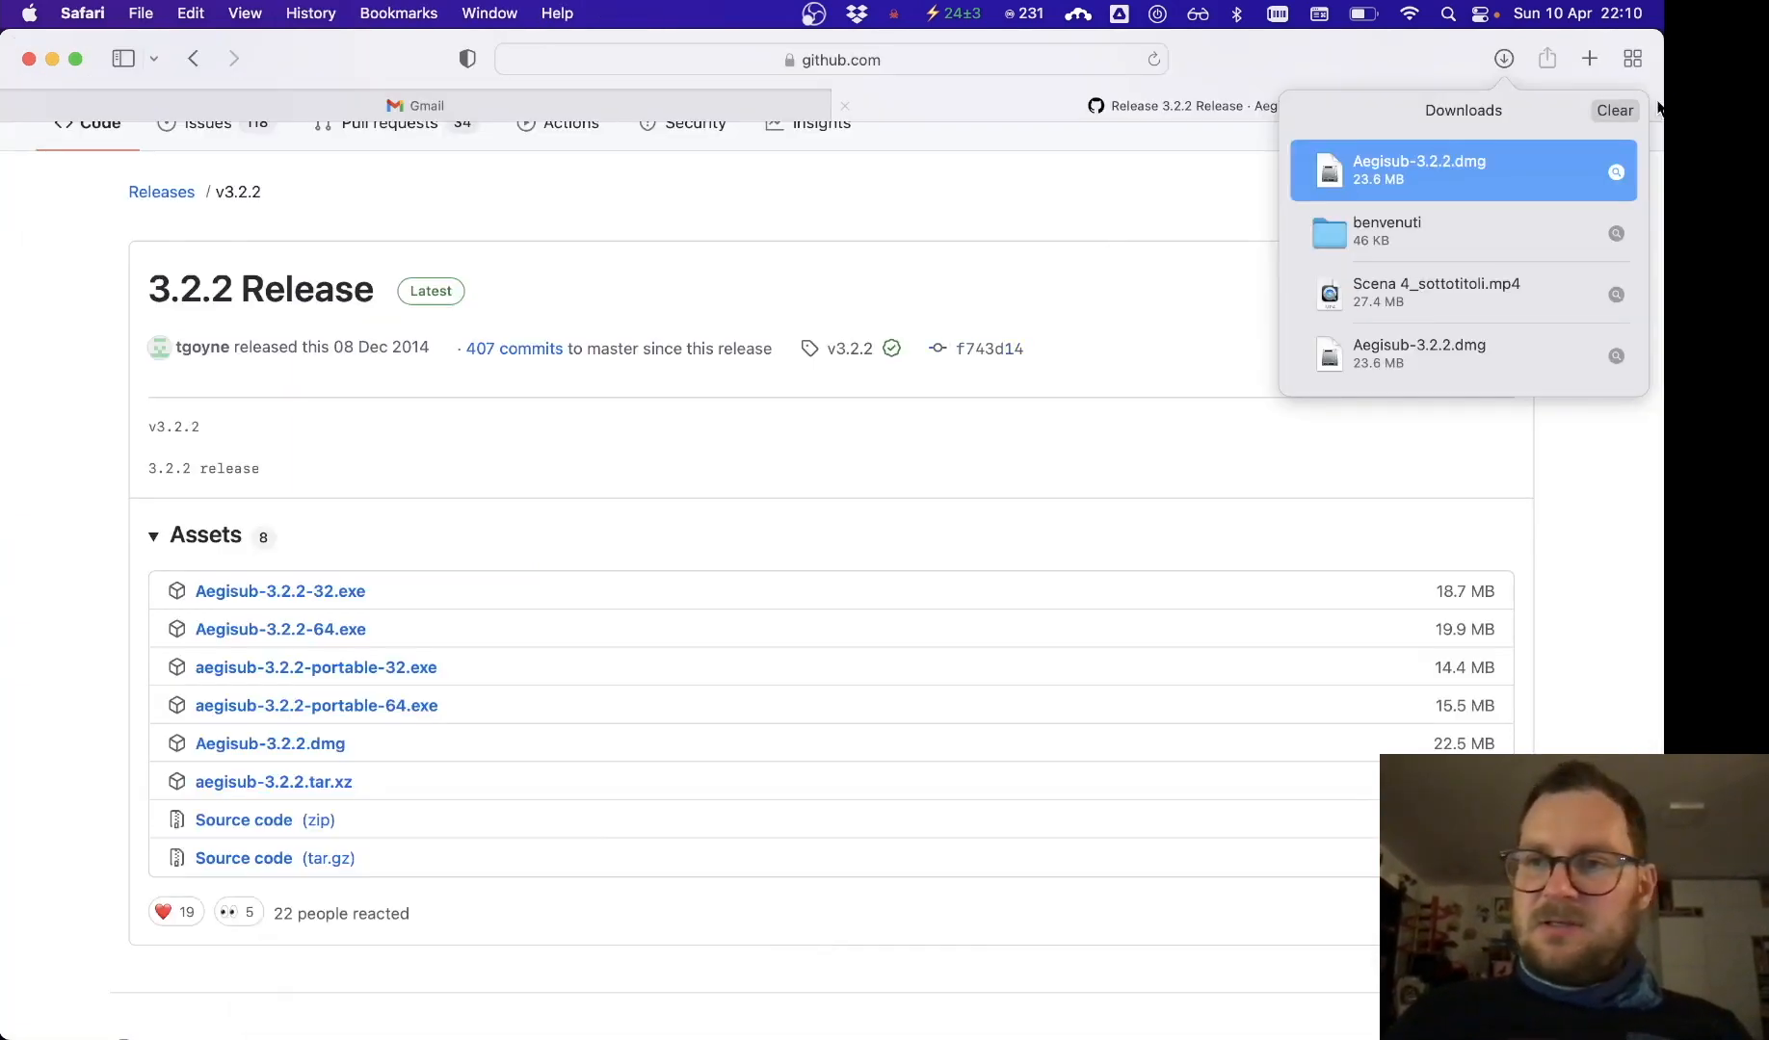
click(1626, 112)
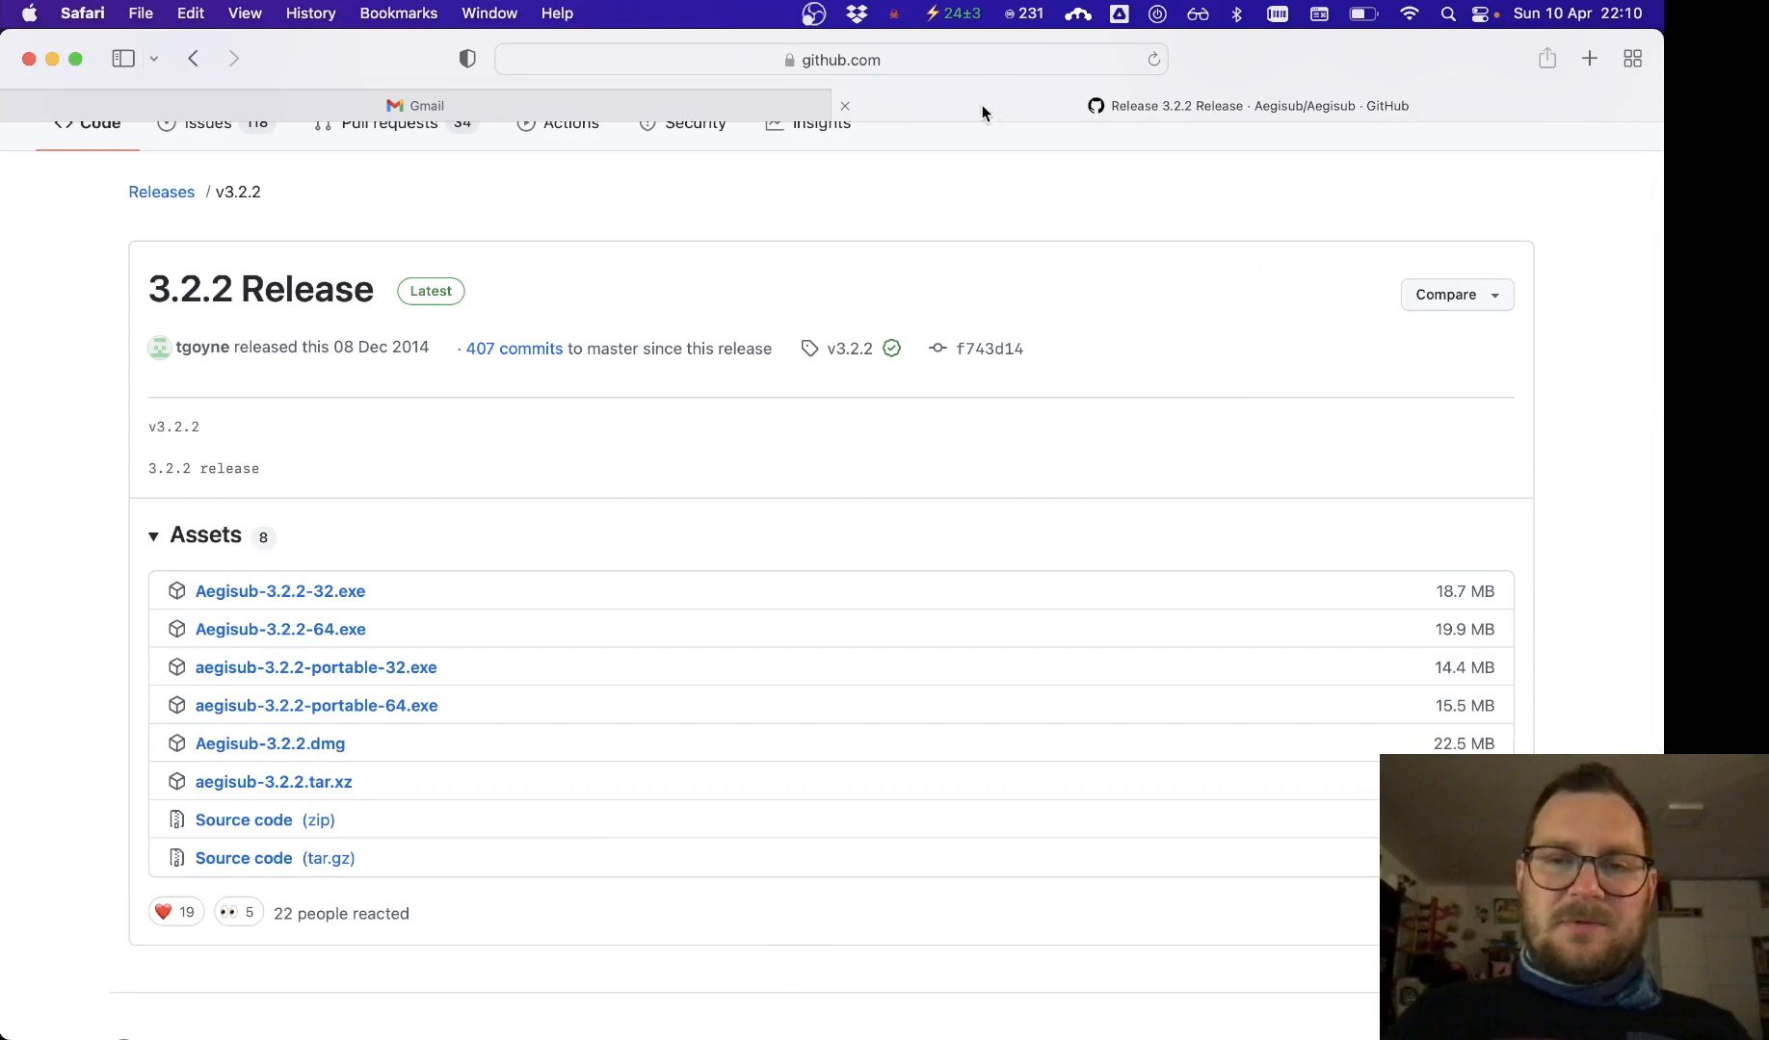
click(903, 58)
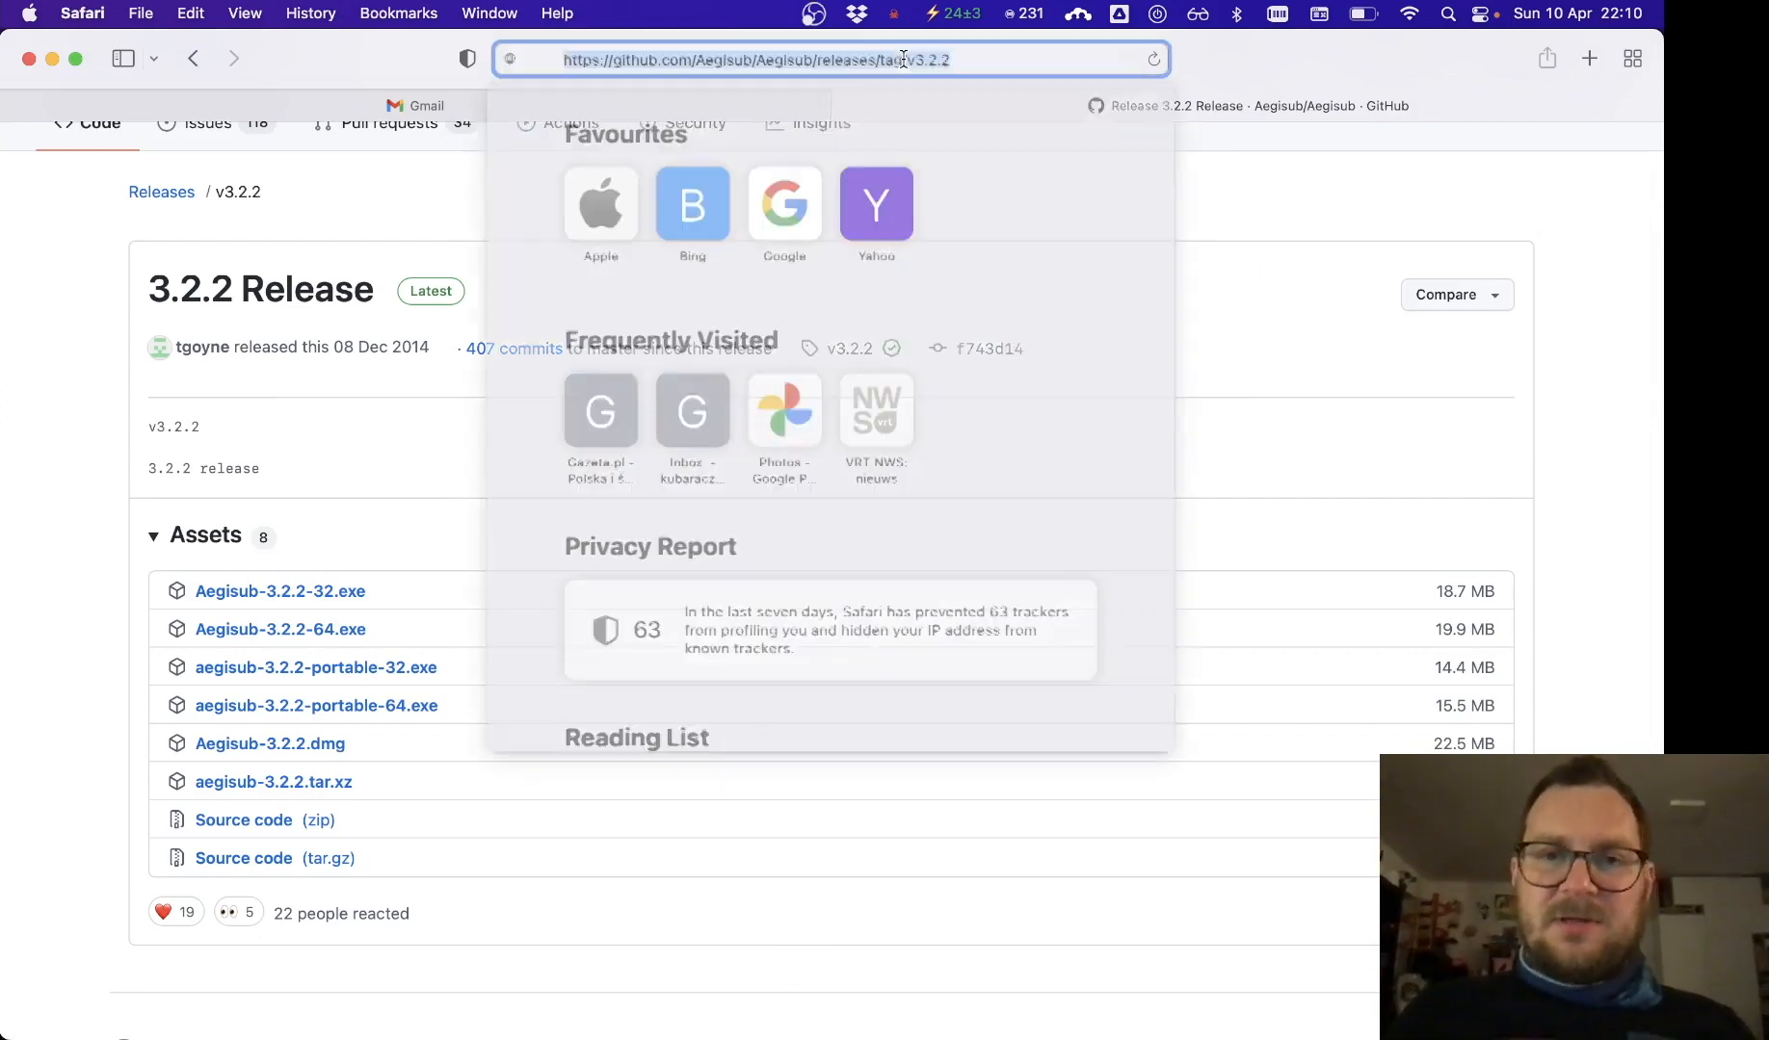
text(open)
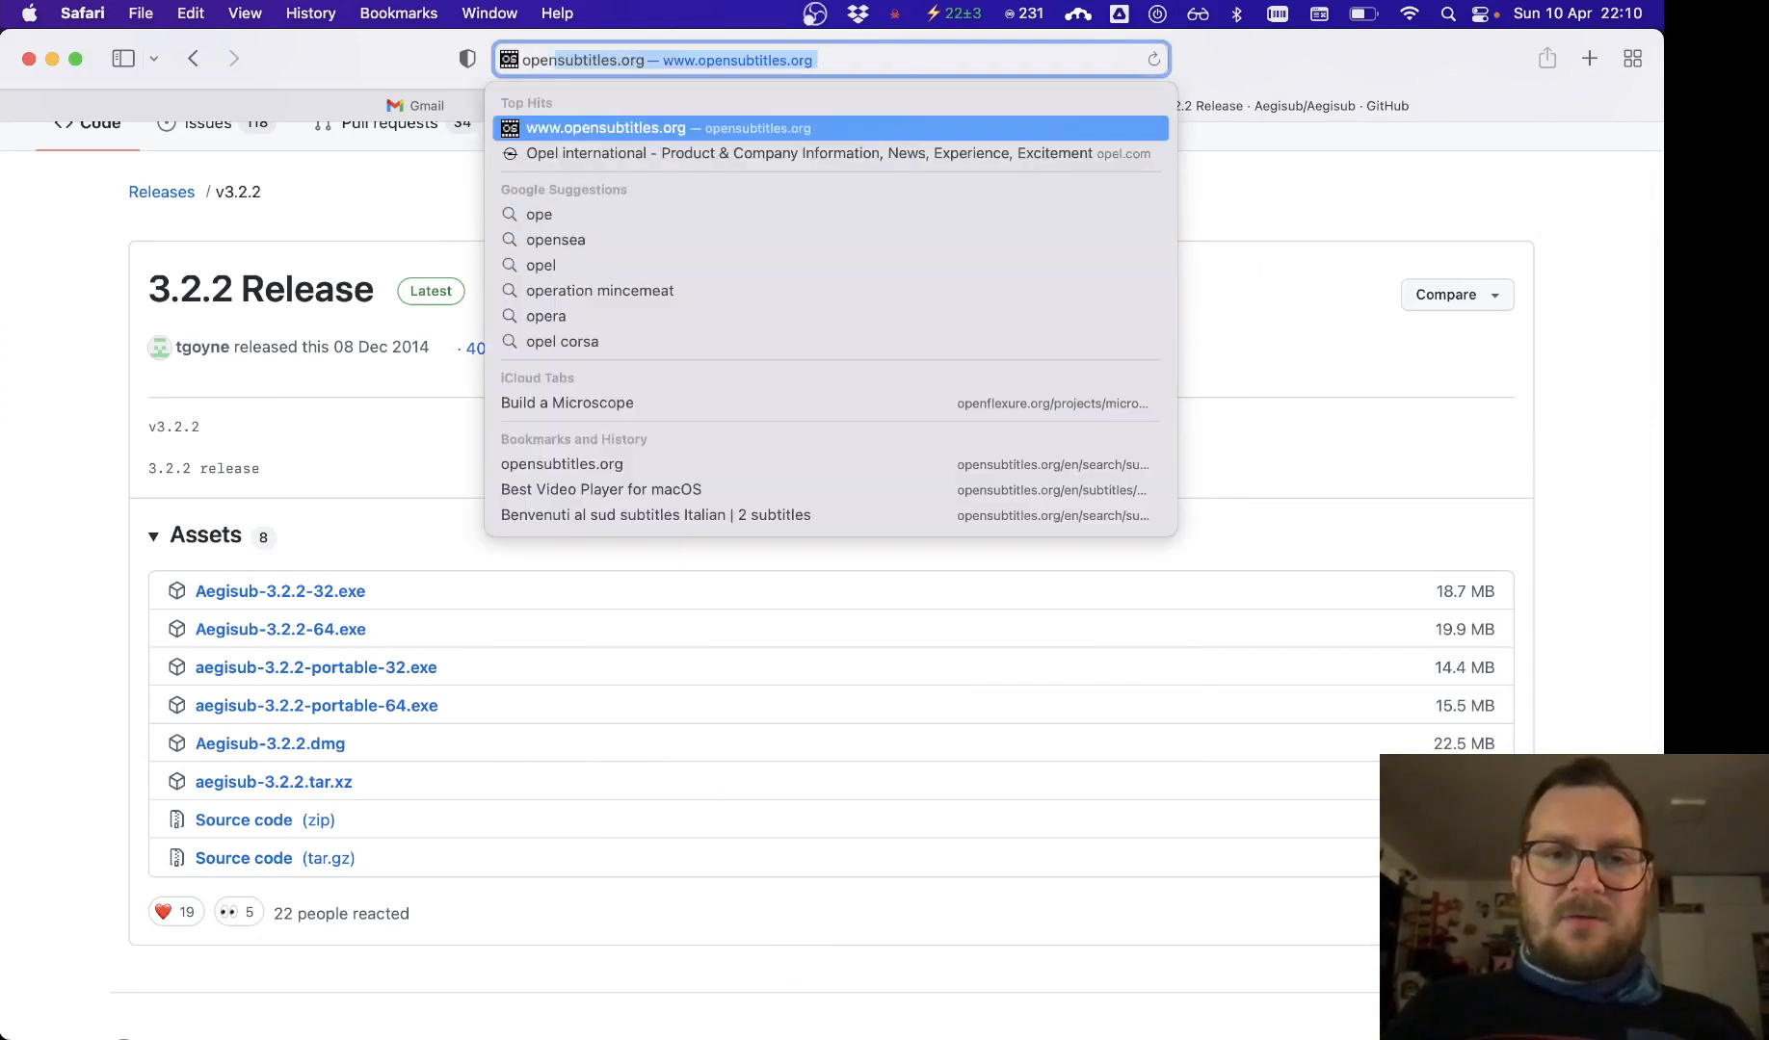
key(Return)
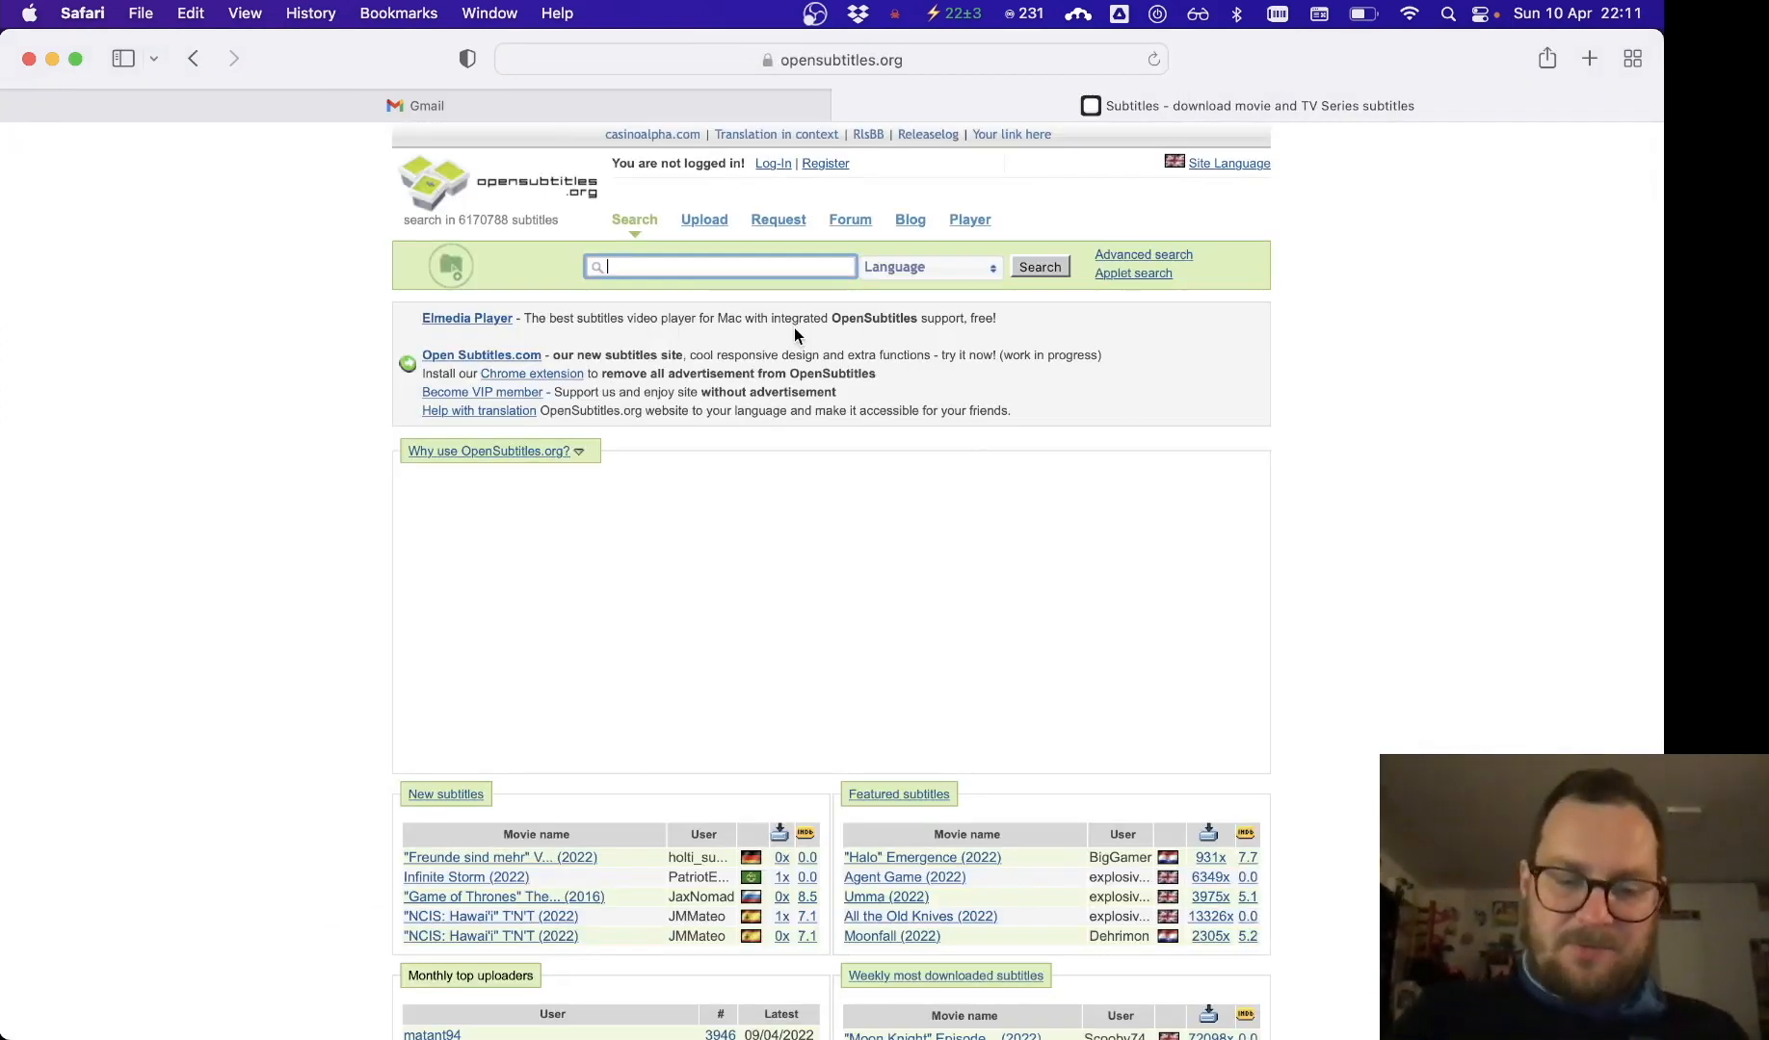
text(b)
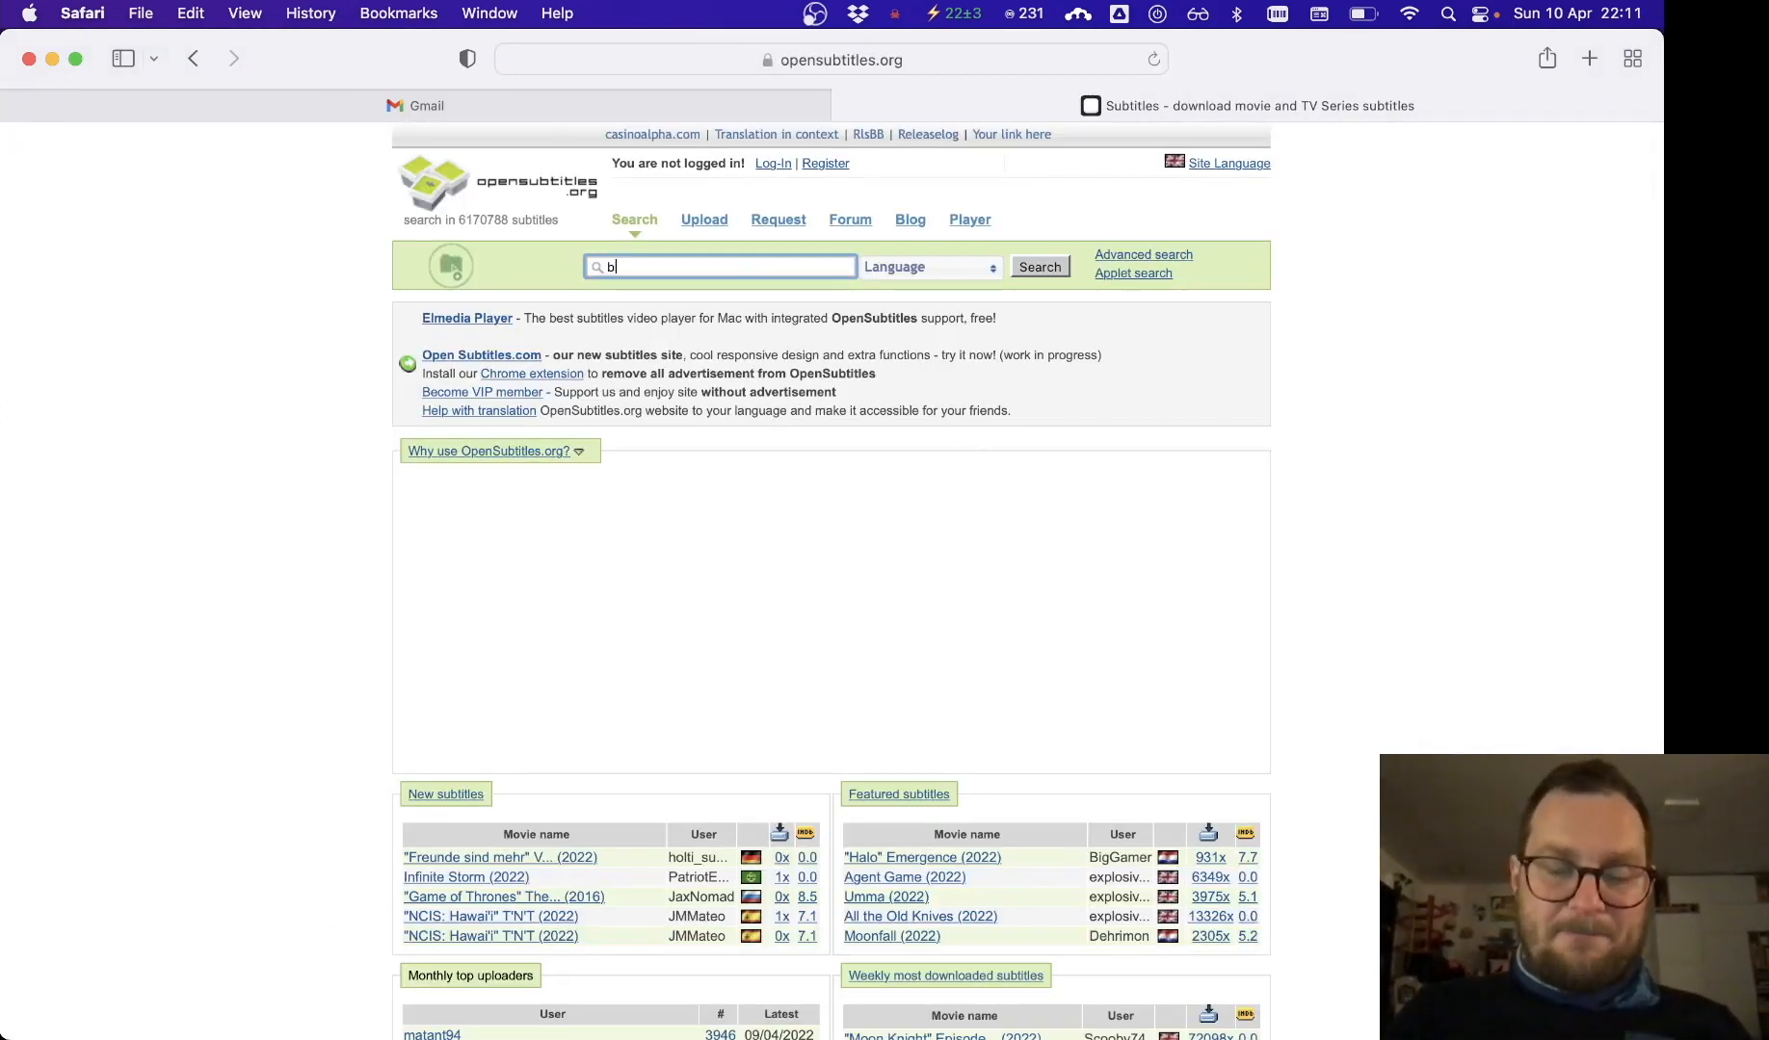
text(envenu)
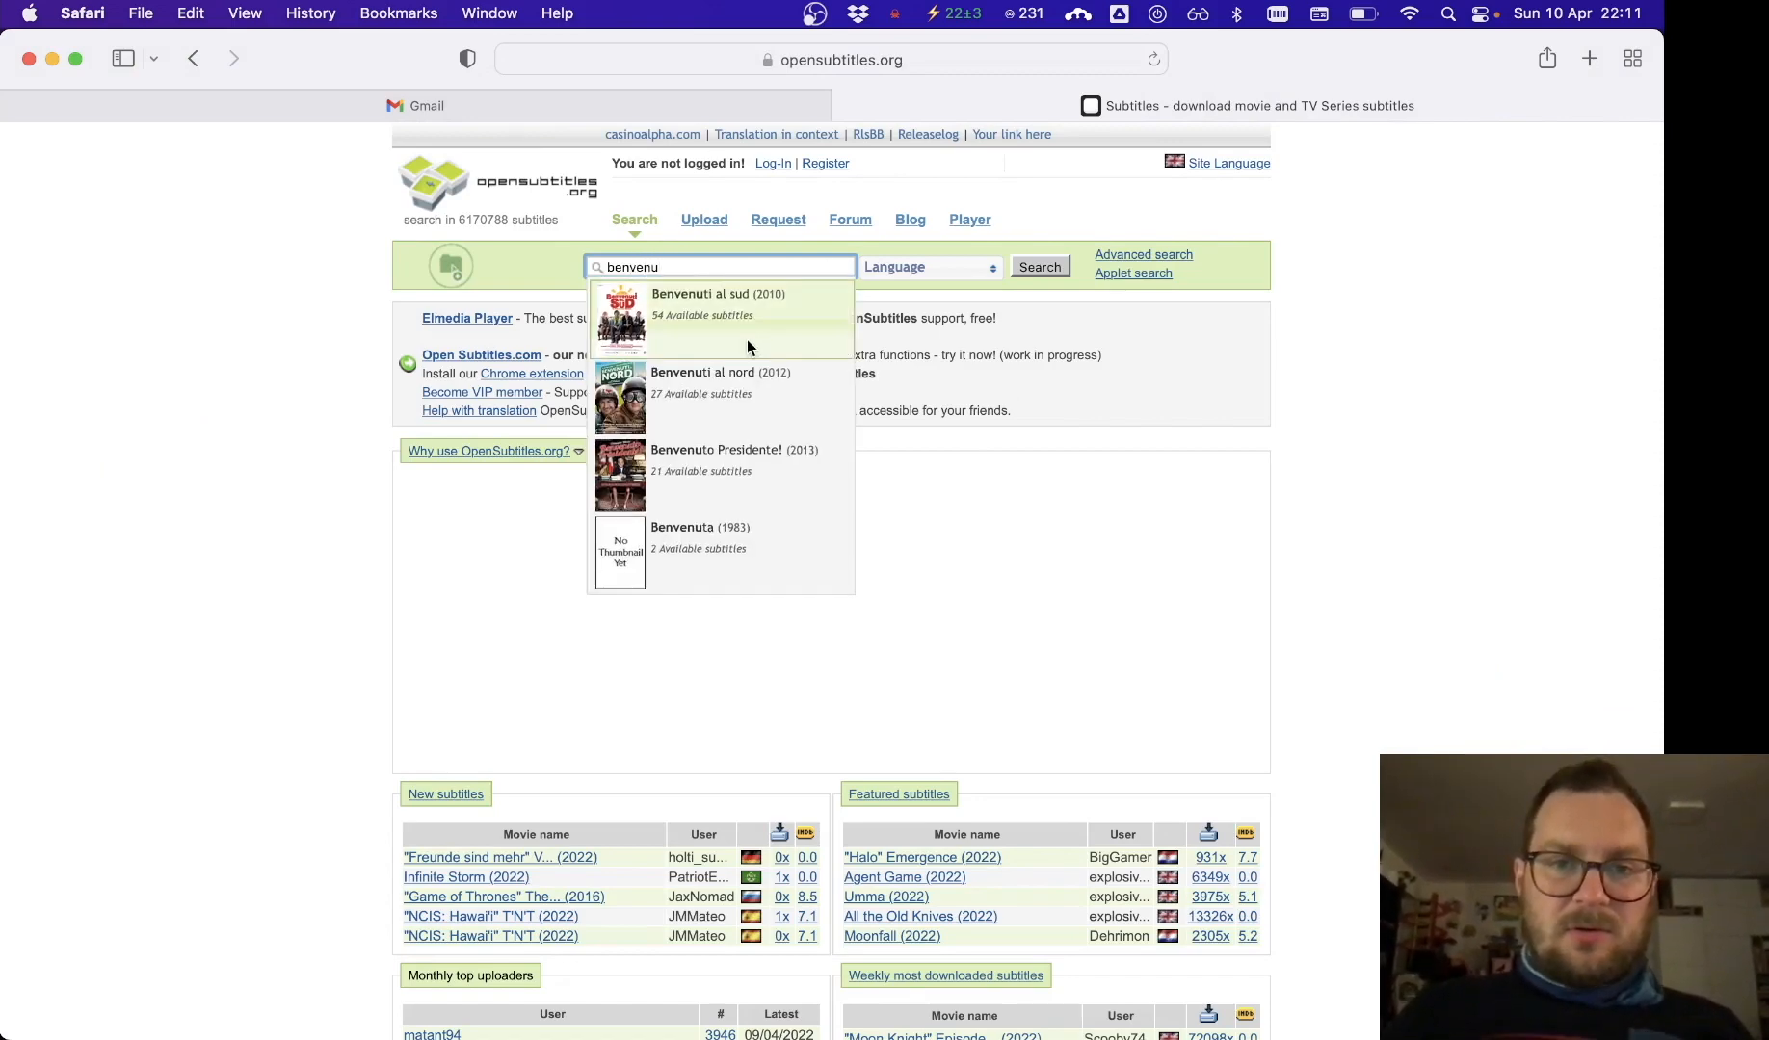
click(747, 340)
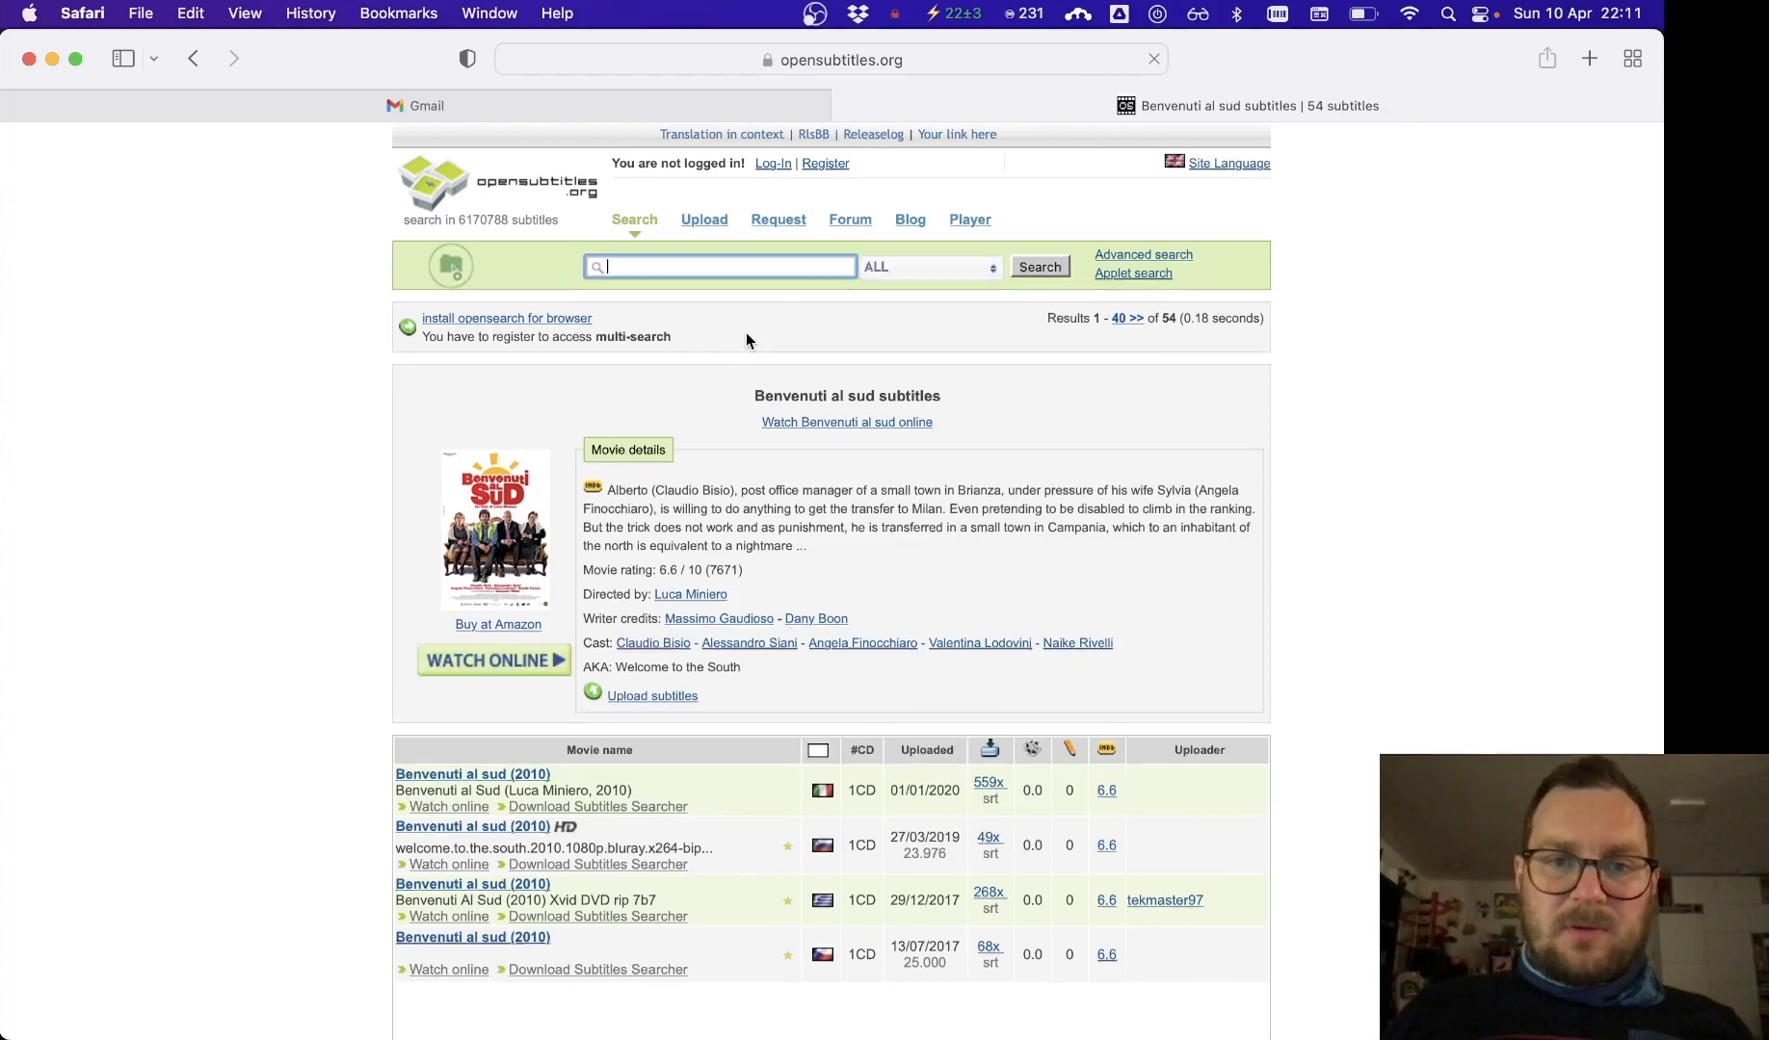
Filter the Benvenuti al sud subtitles to the Italian language only.
scroll(671, 419, down, 3)
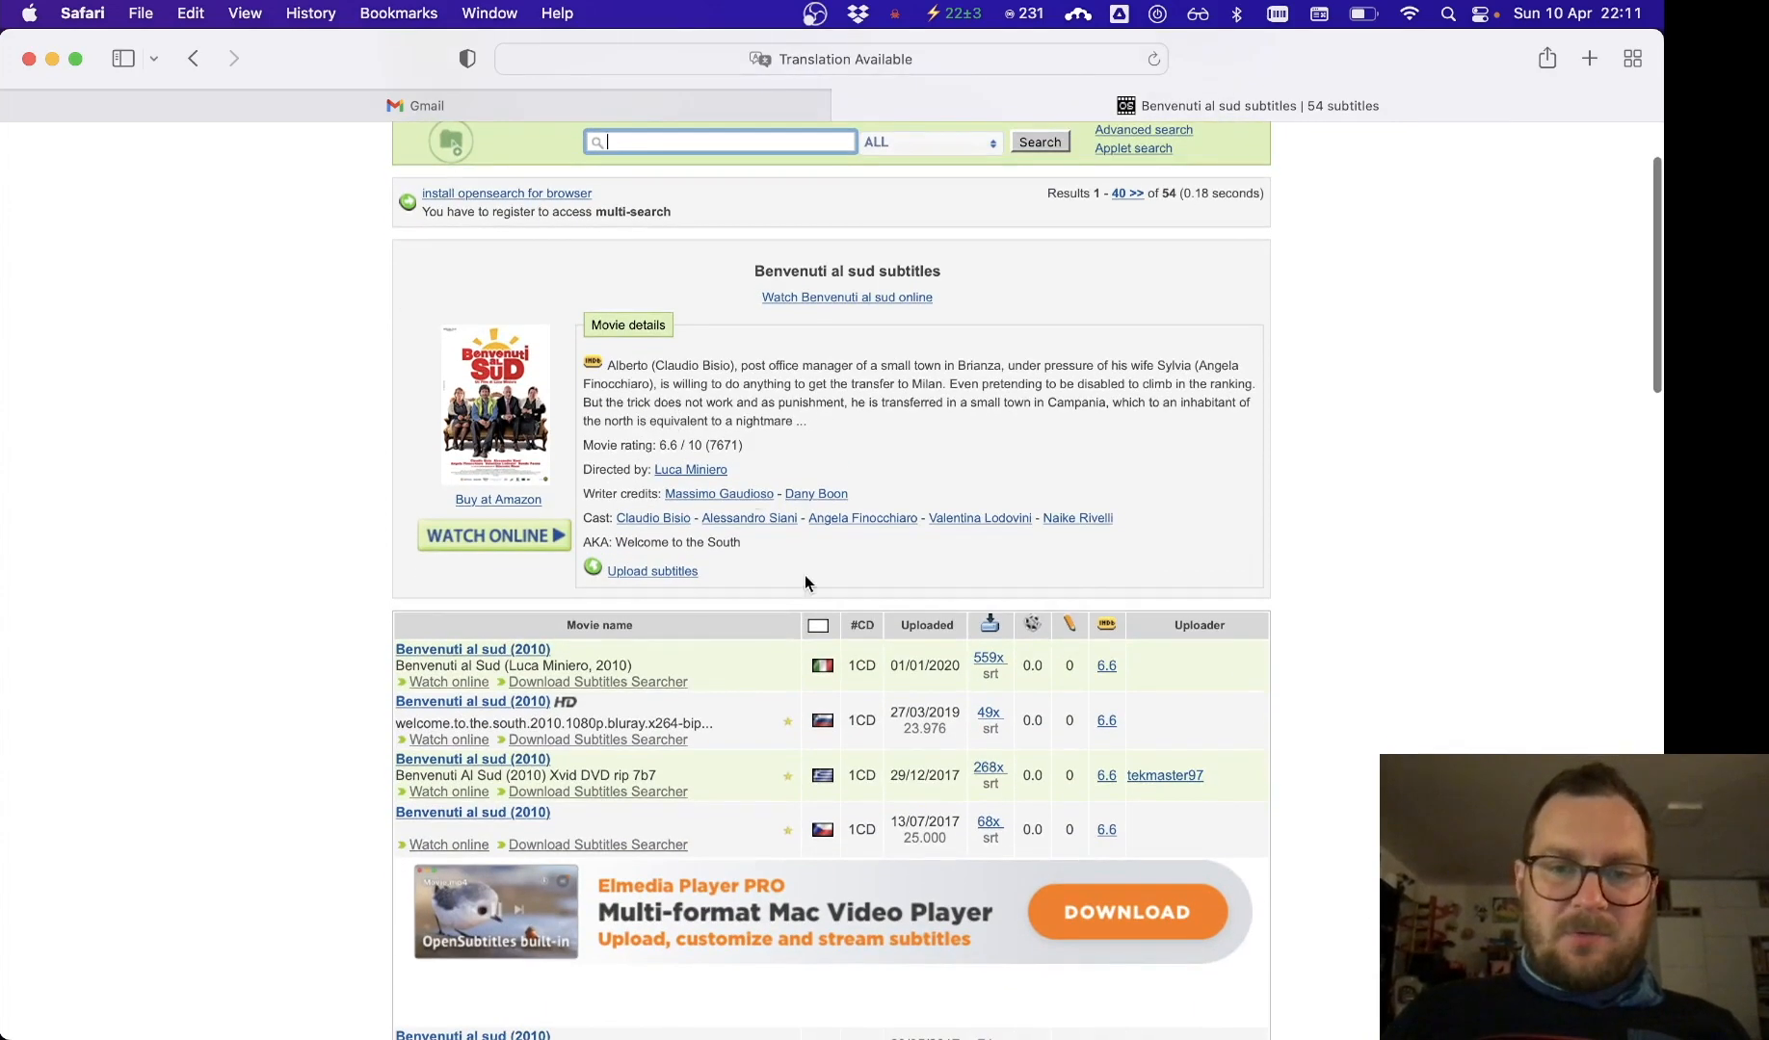
click(819, 628)
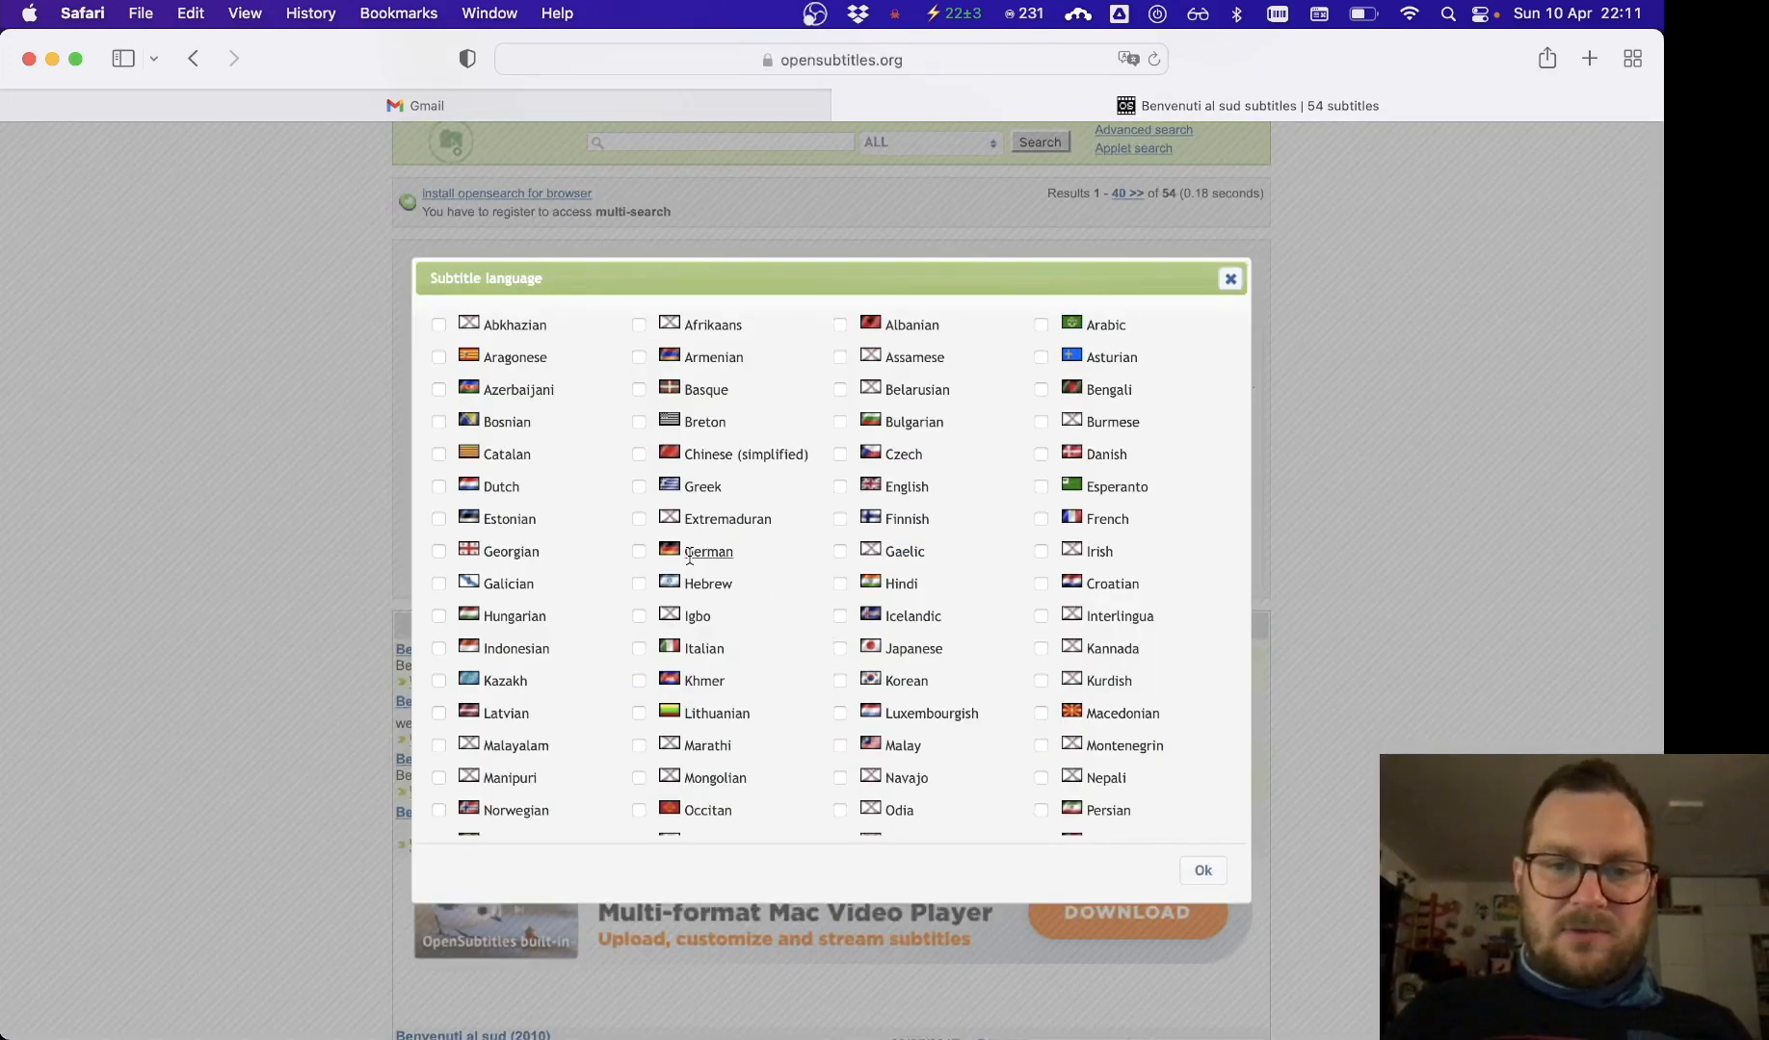
click(639, 649)
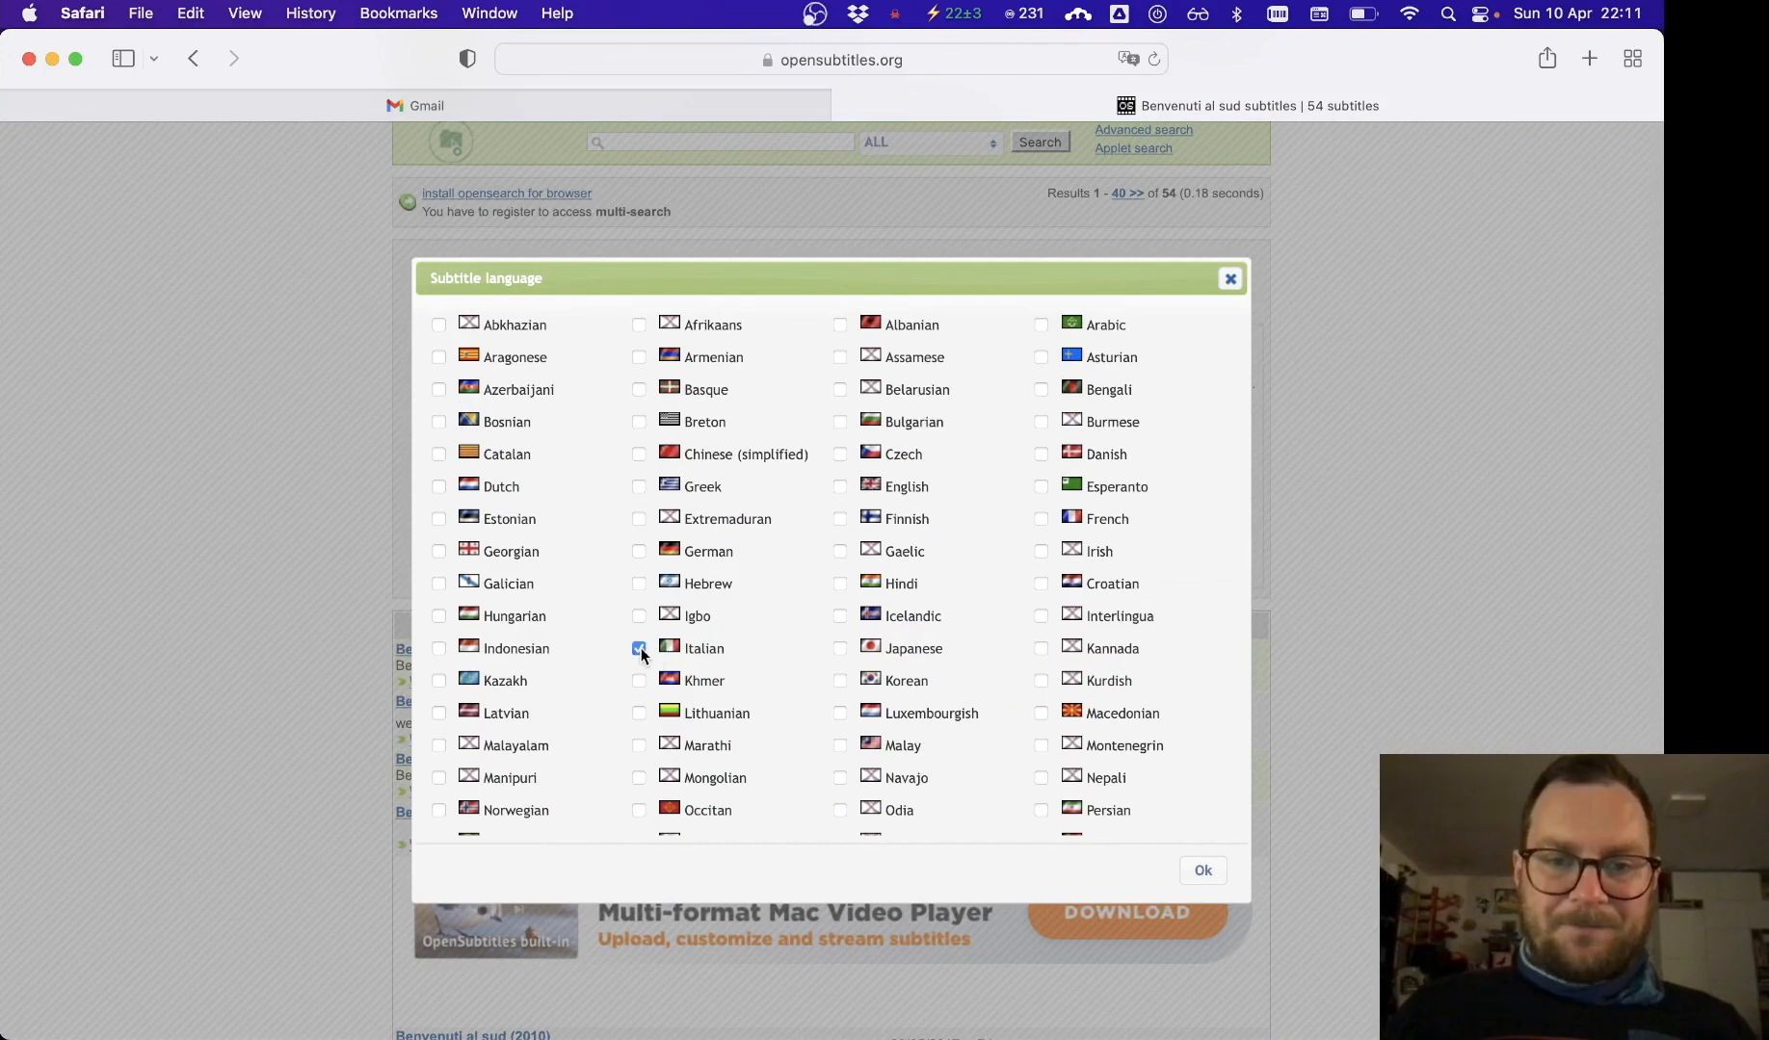
click(1202, 871)
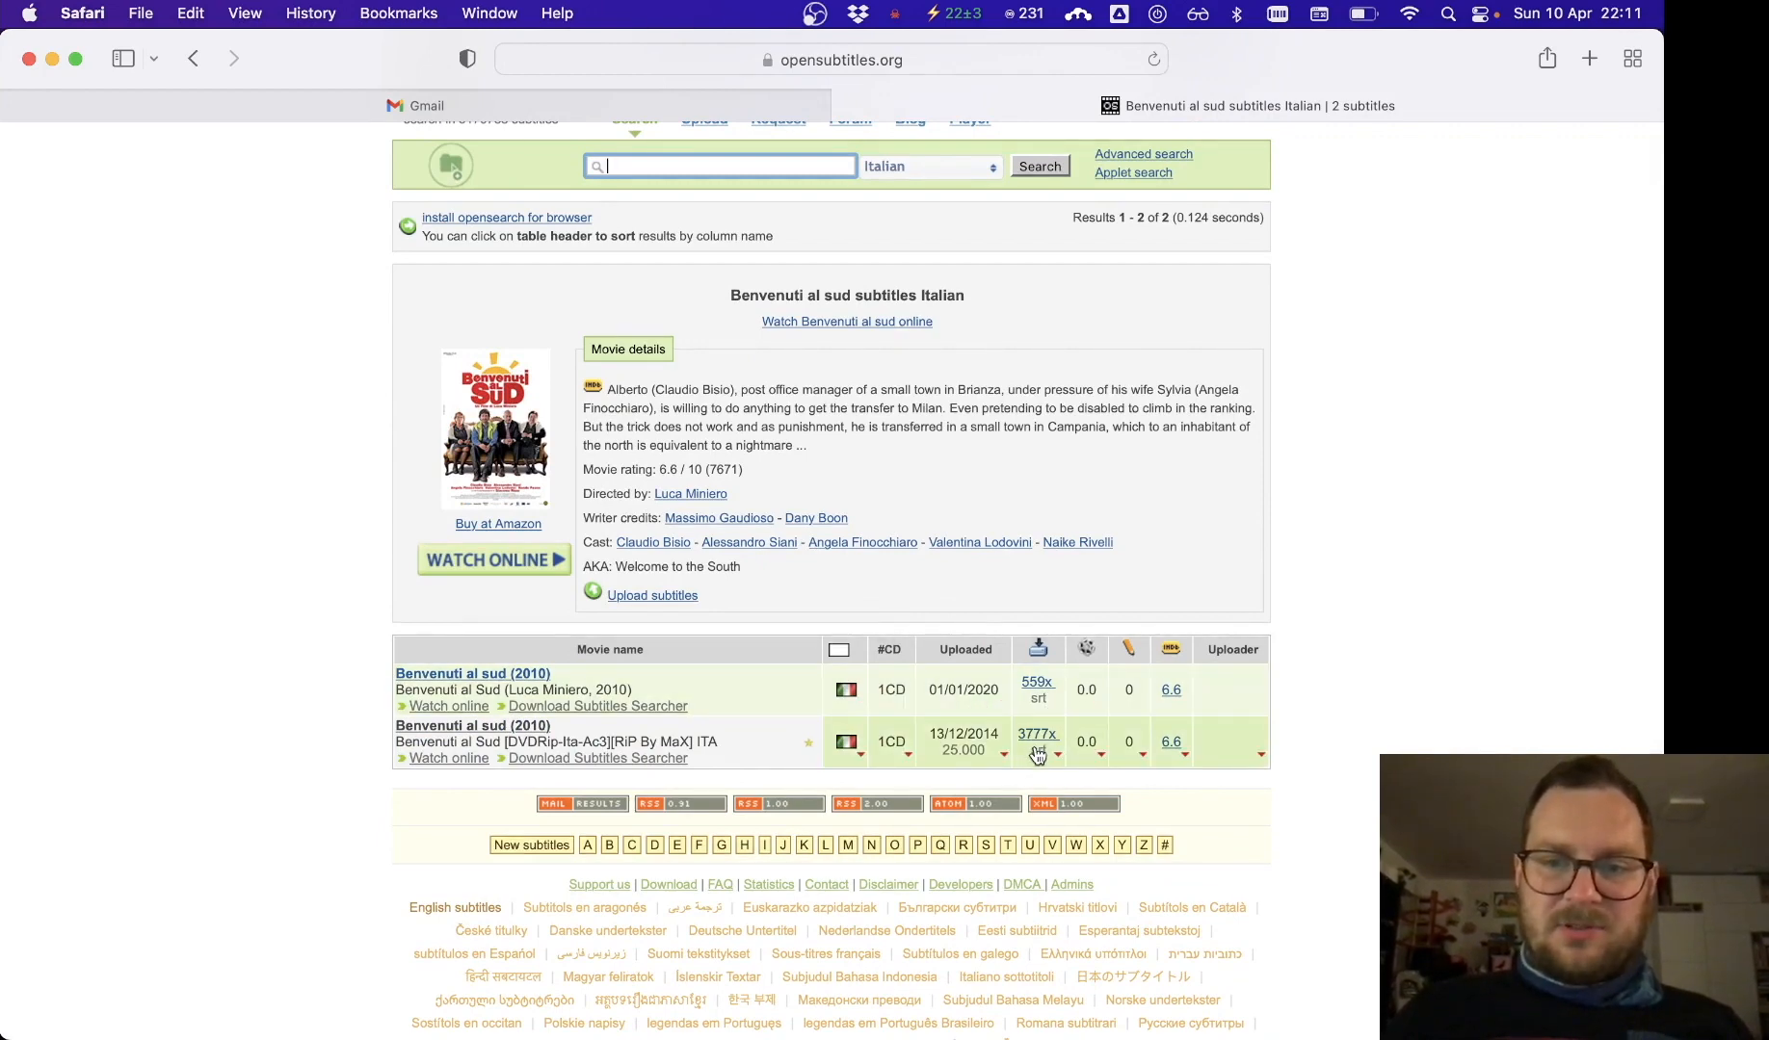
Download the Benvenuti al Sud [DVDRip-Ita-Ac3][RiP By MaX] ITA subtitles from the Italian results.
click(788, 756)
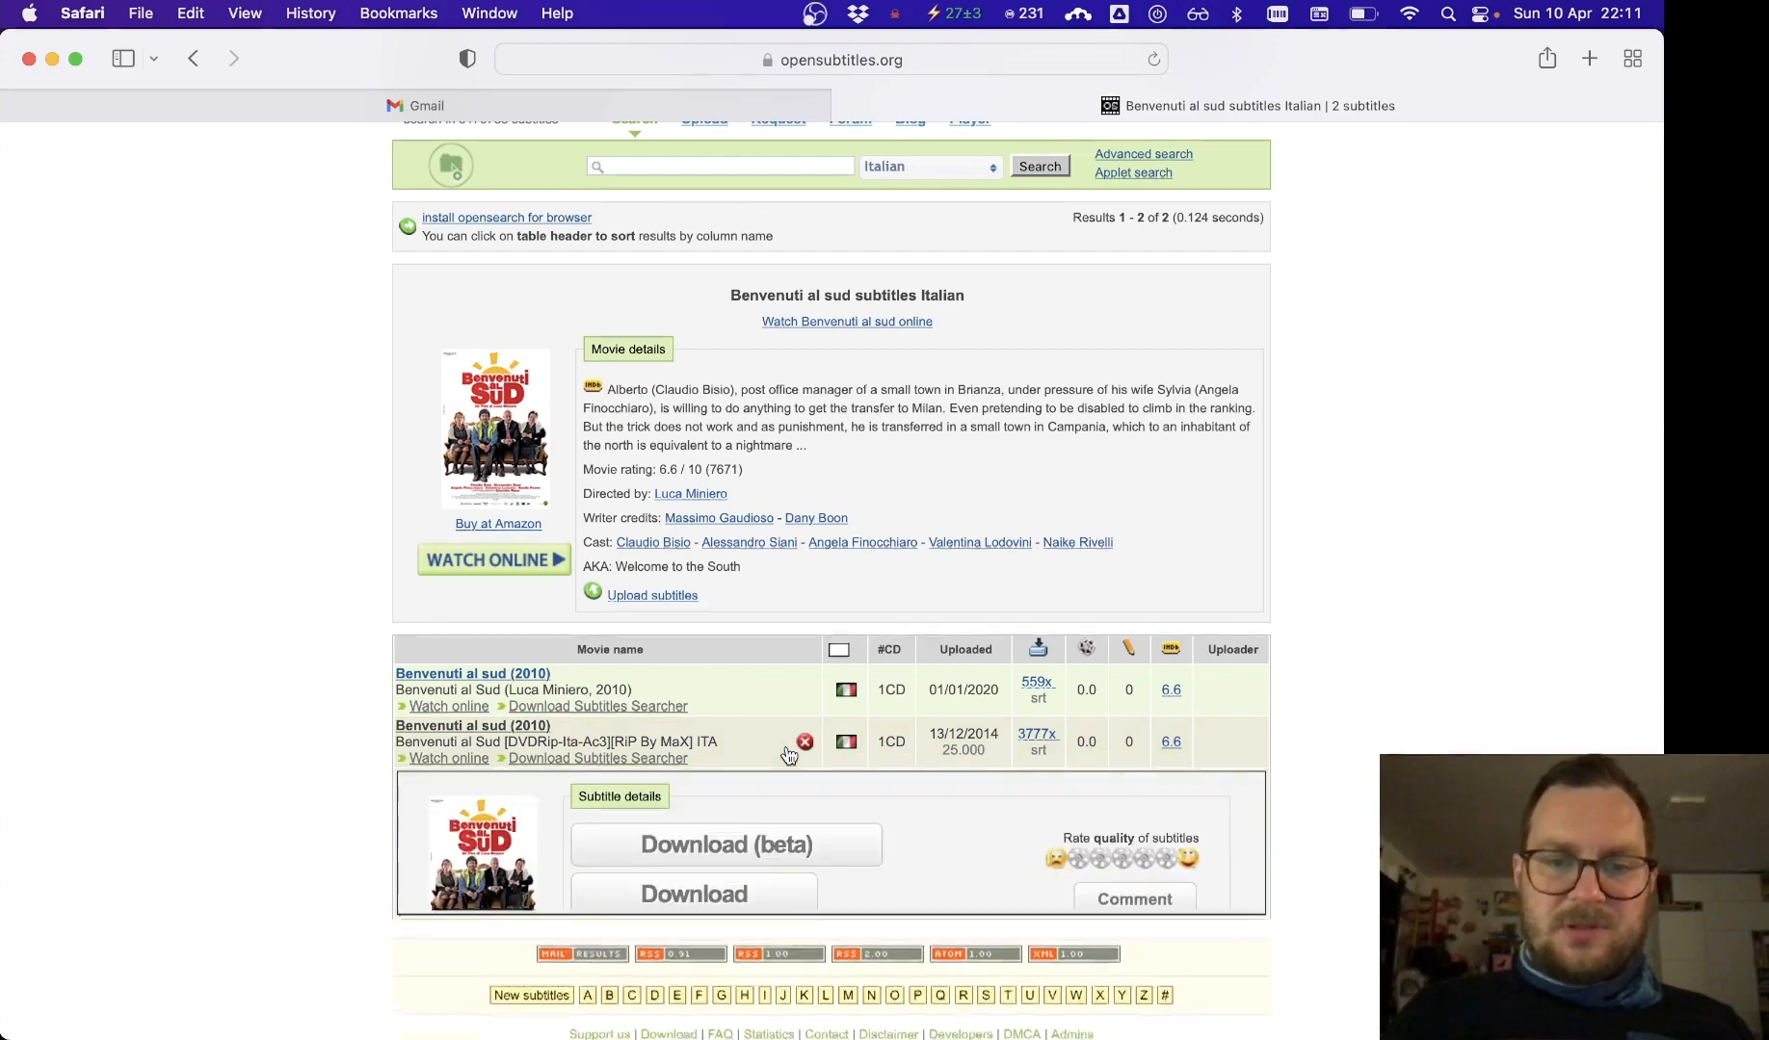
scroll(788, 756, down, 4)
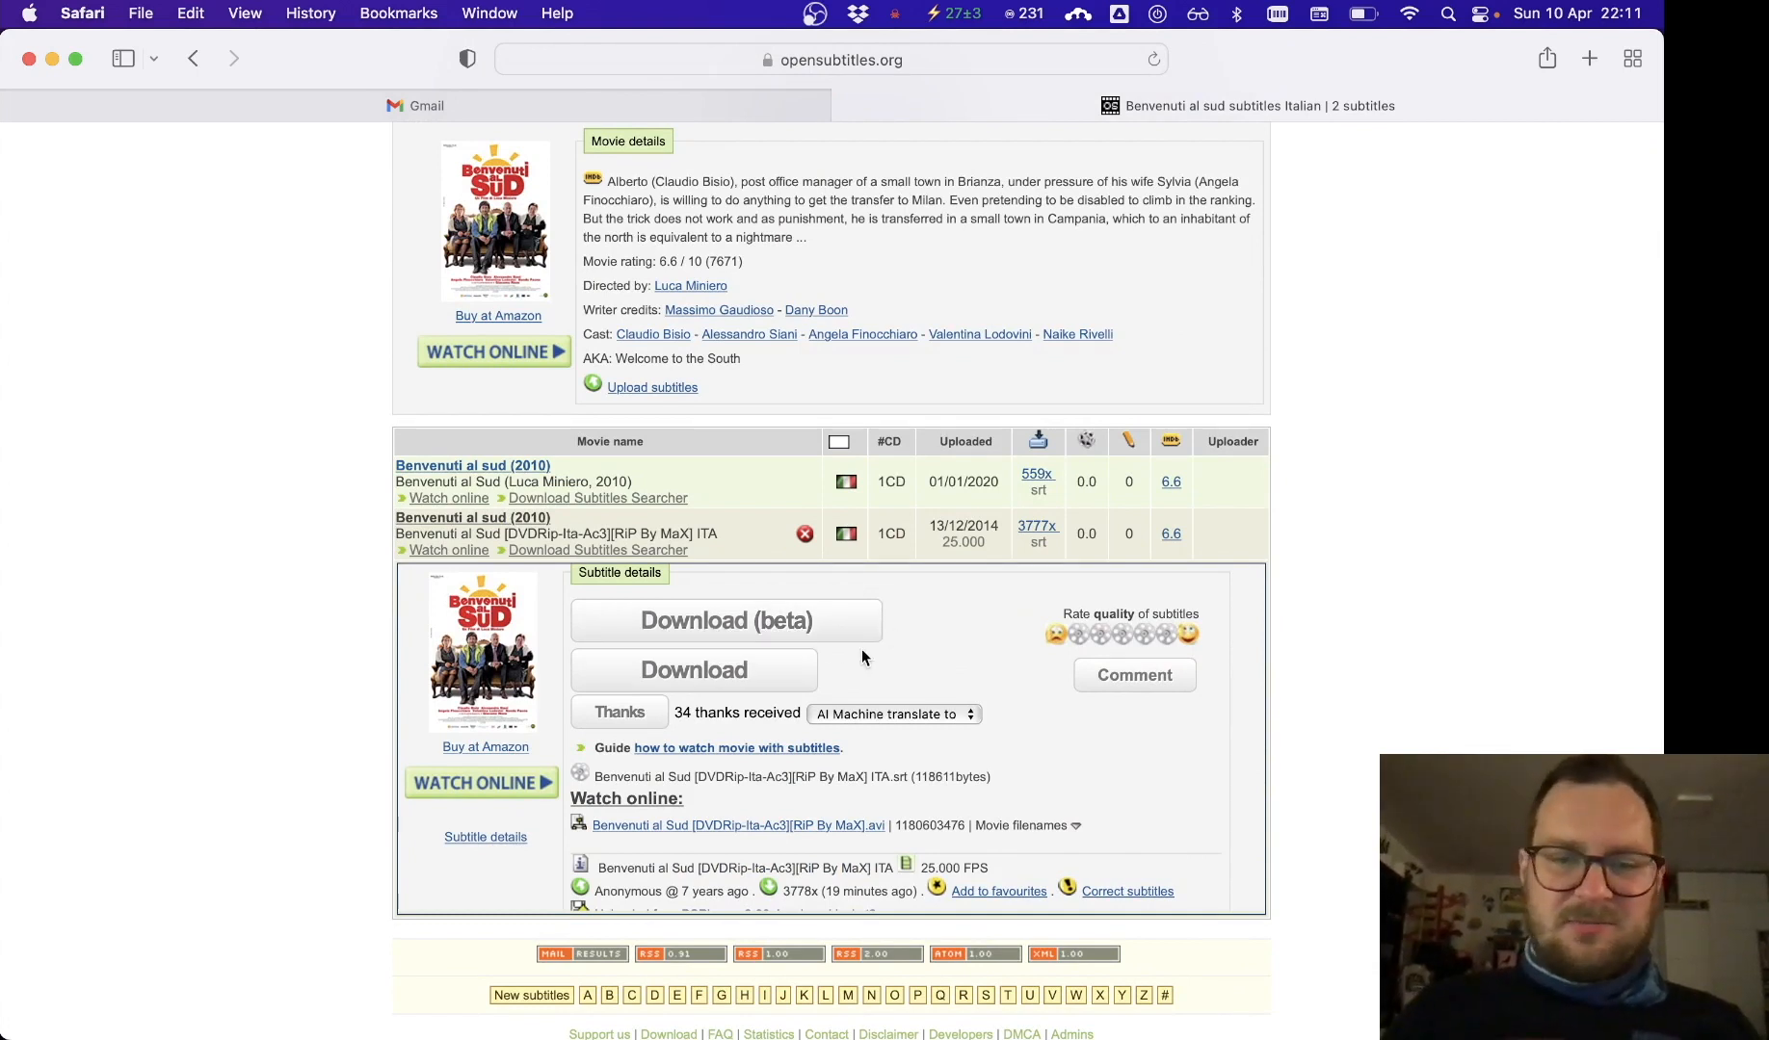
click(773, 670)
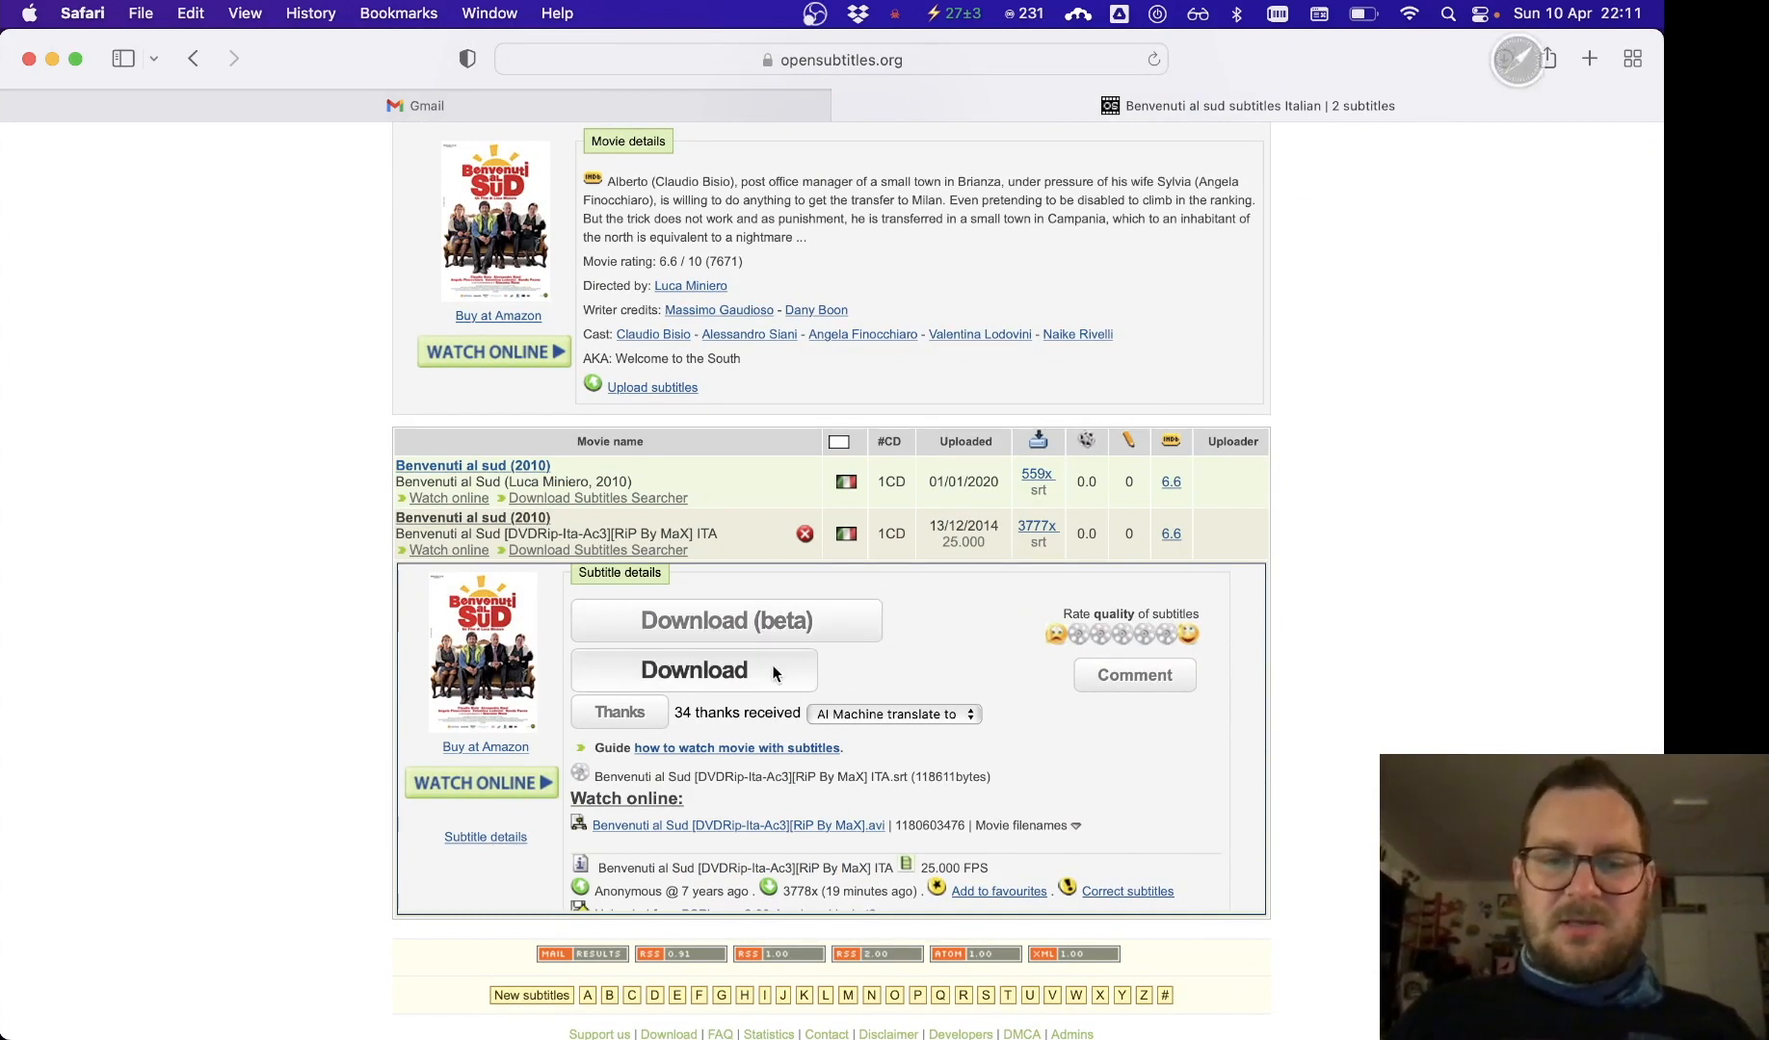
Open the downloaded benvenuti folder and open its Benvenuti al Sud [DVDRip-Ita-Ac3][RiP By MaX] ITA.srt file in Aegisub.
click(1504, 60)
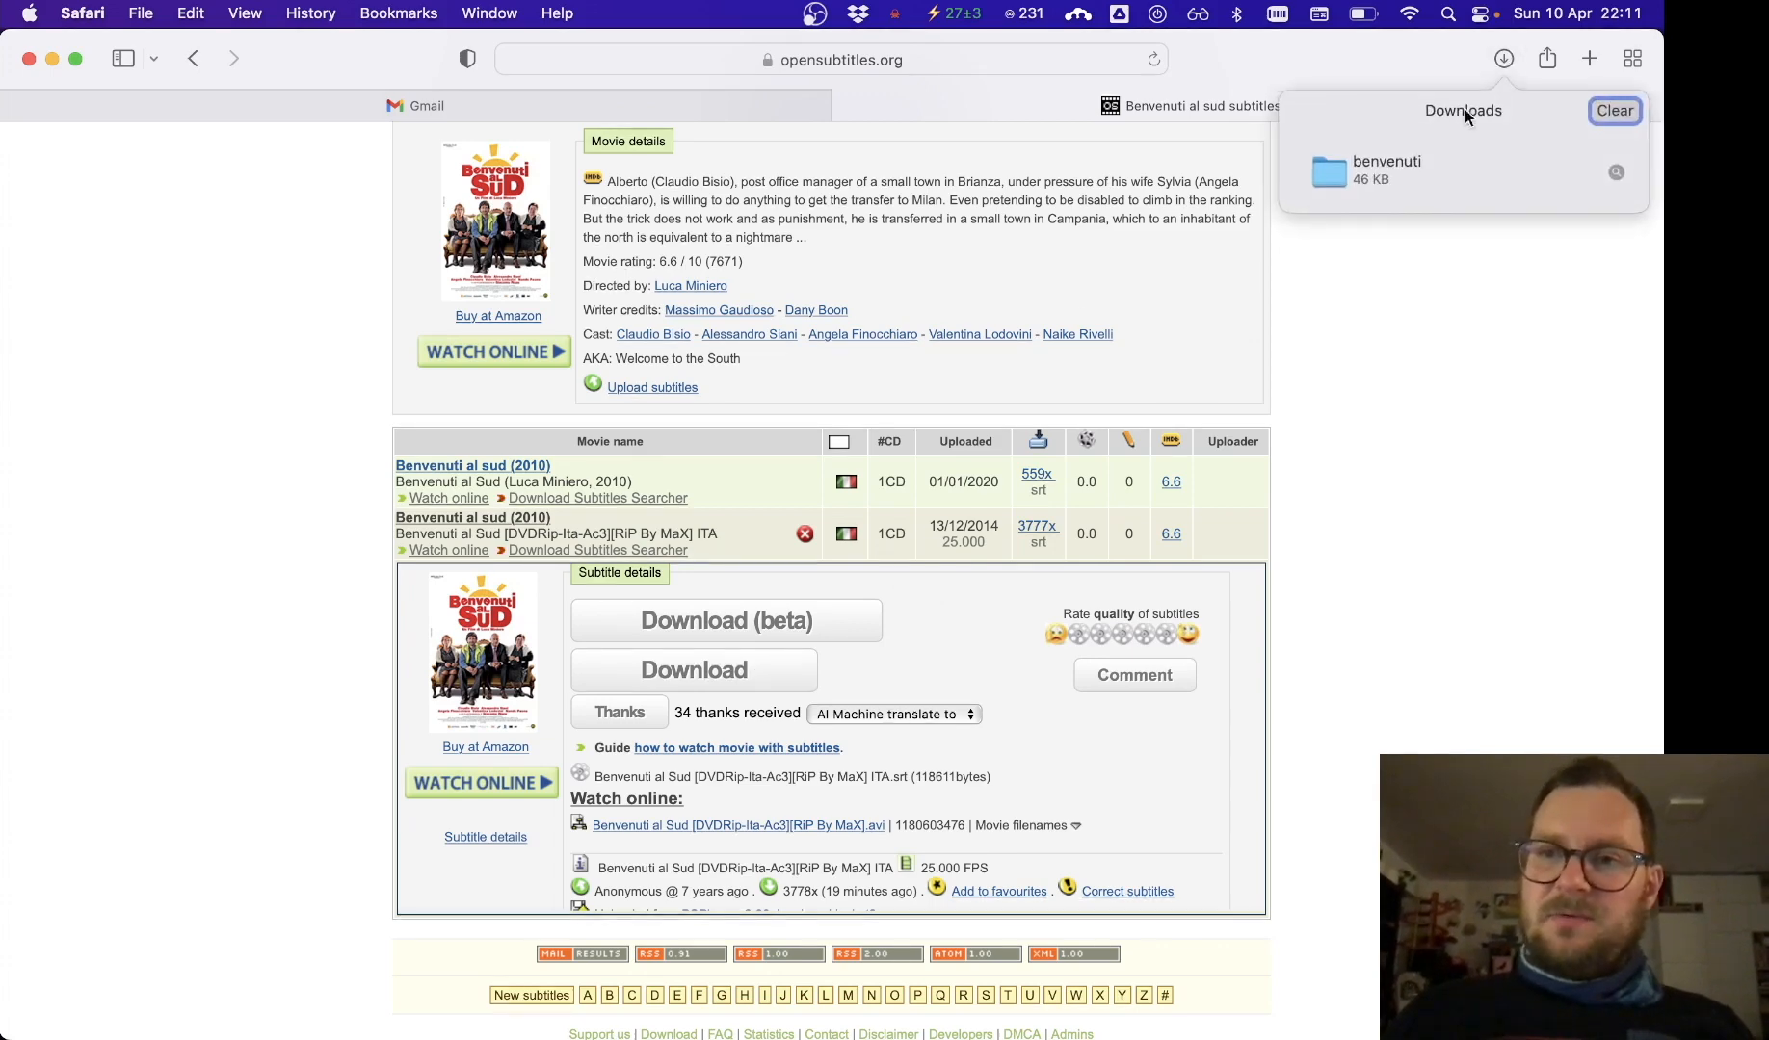
double_click(1416, 169)
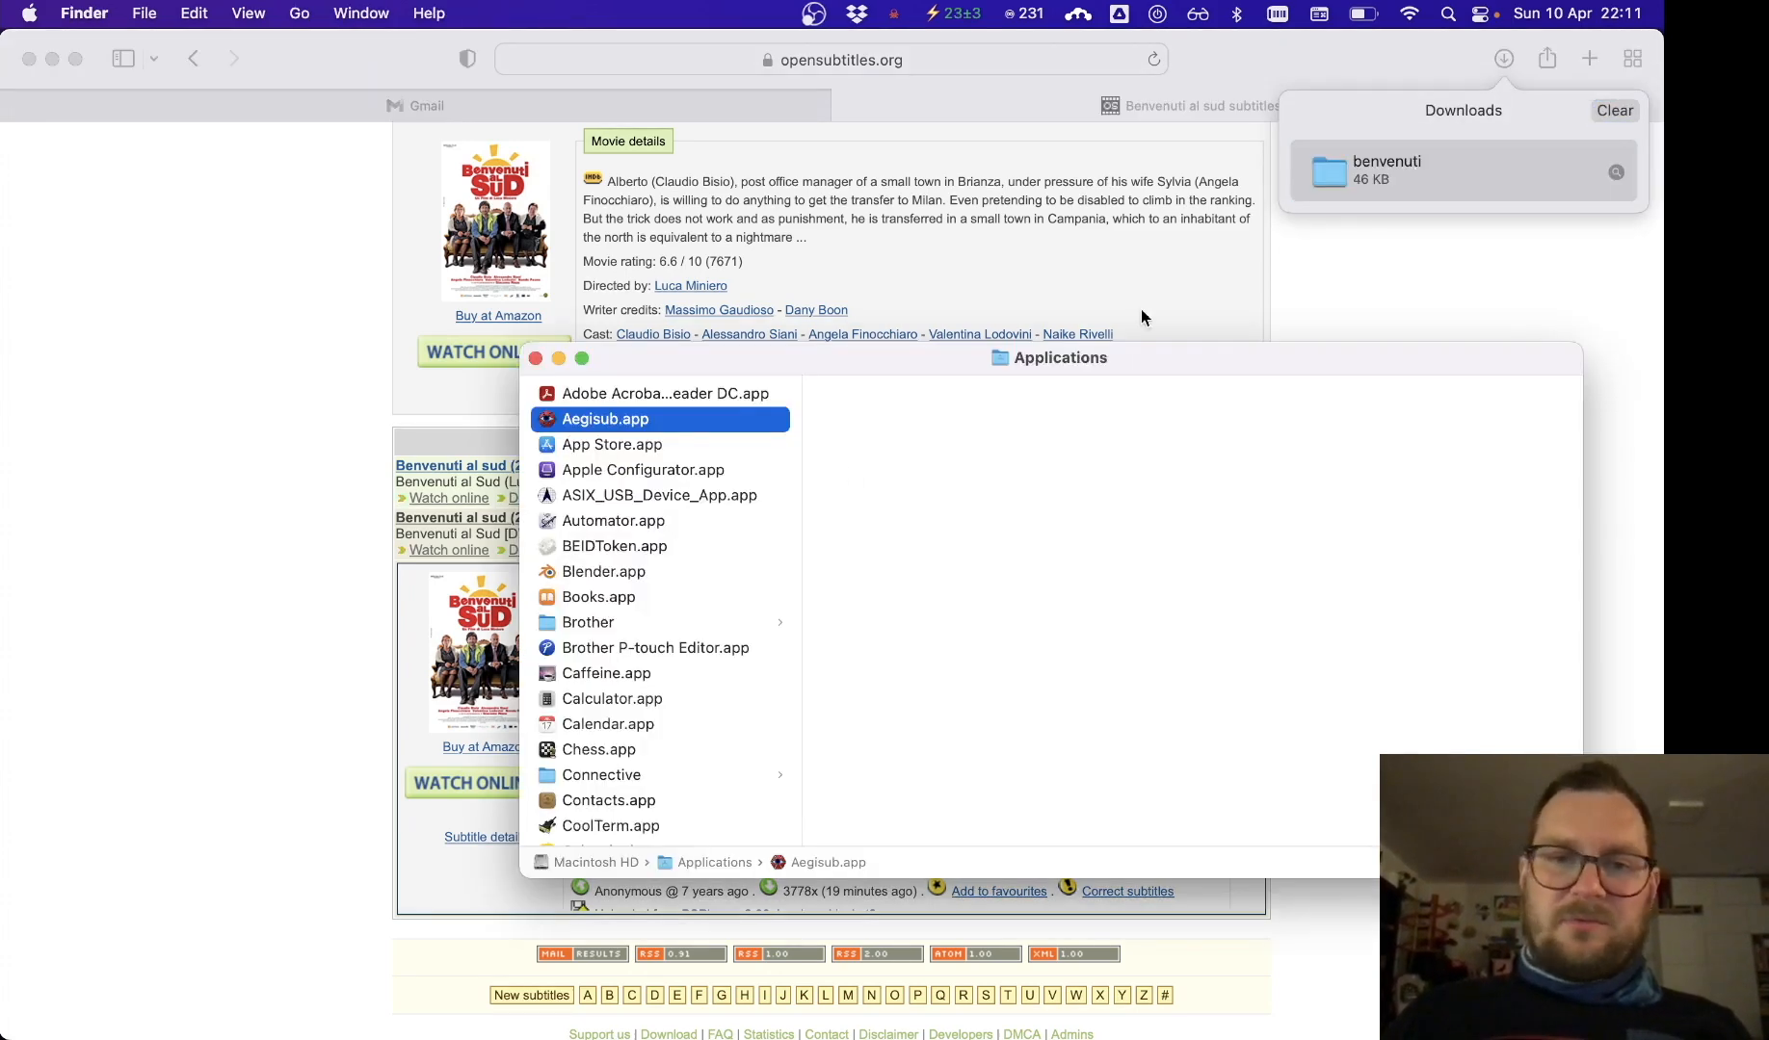
scroll(857, 819, down, 3)
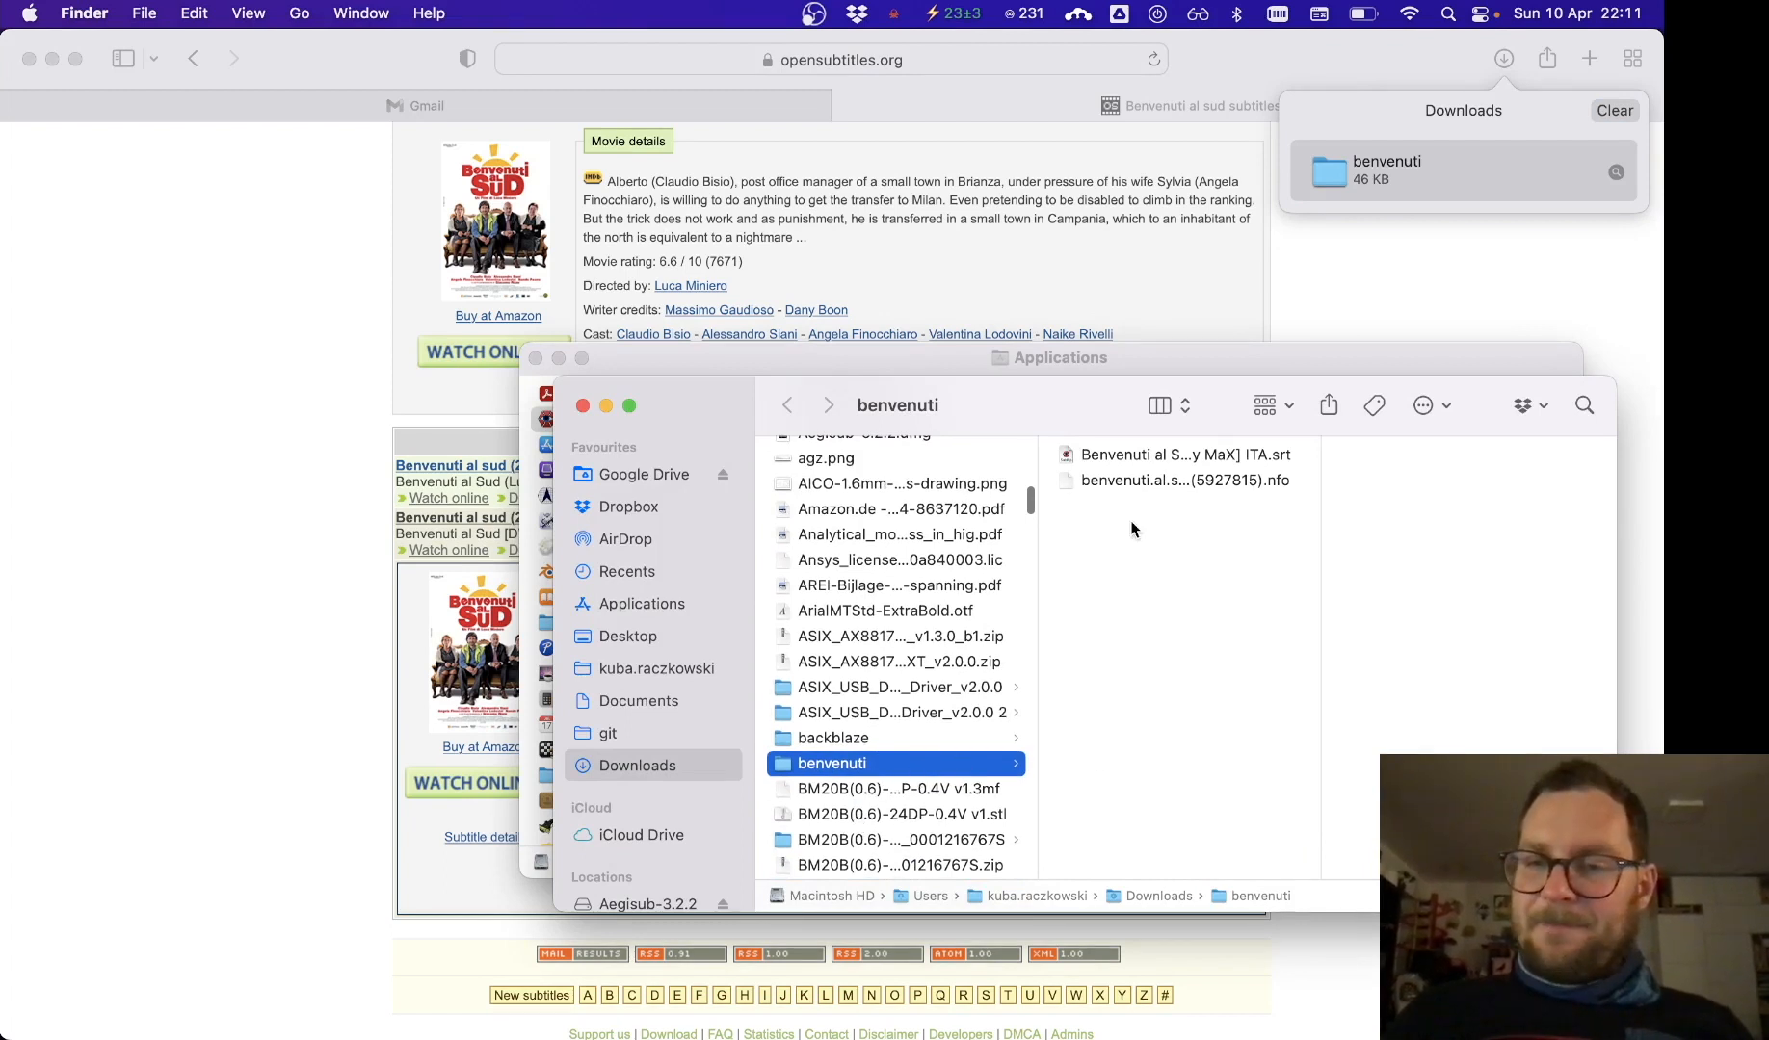
click(1186, 478)
click(1202, 463)
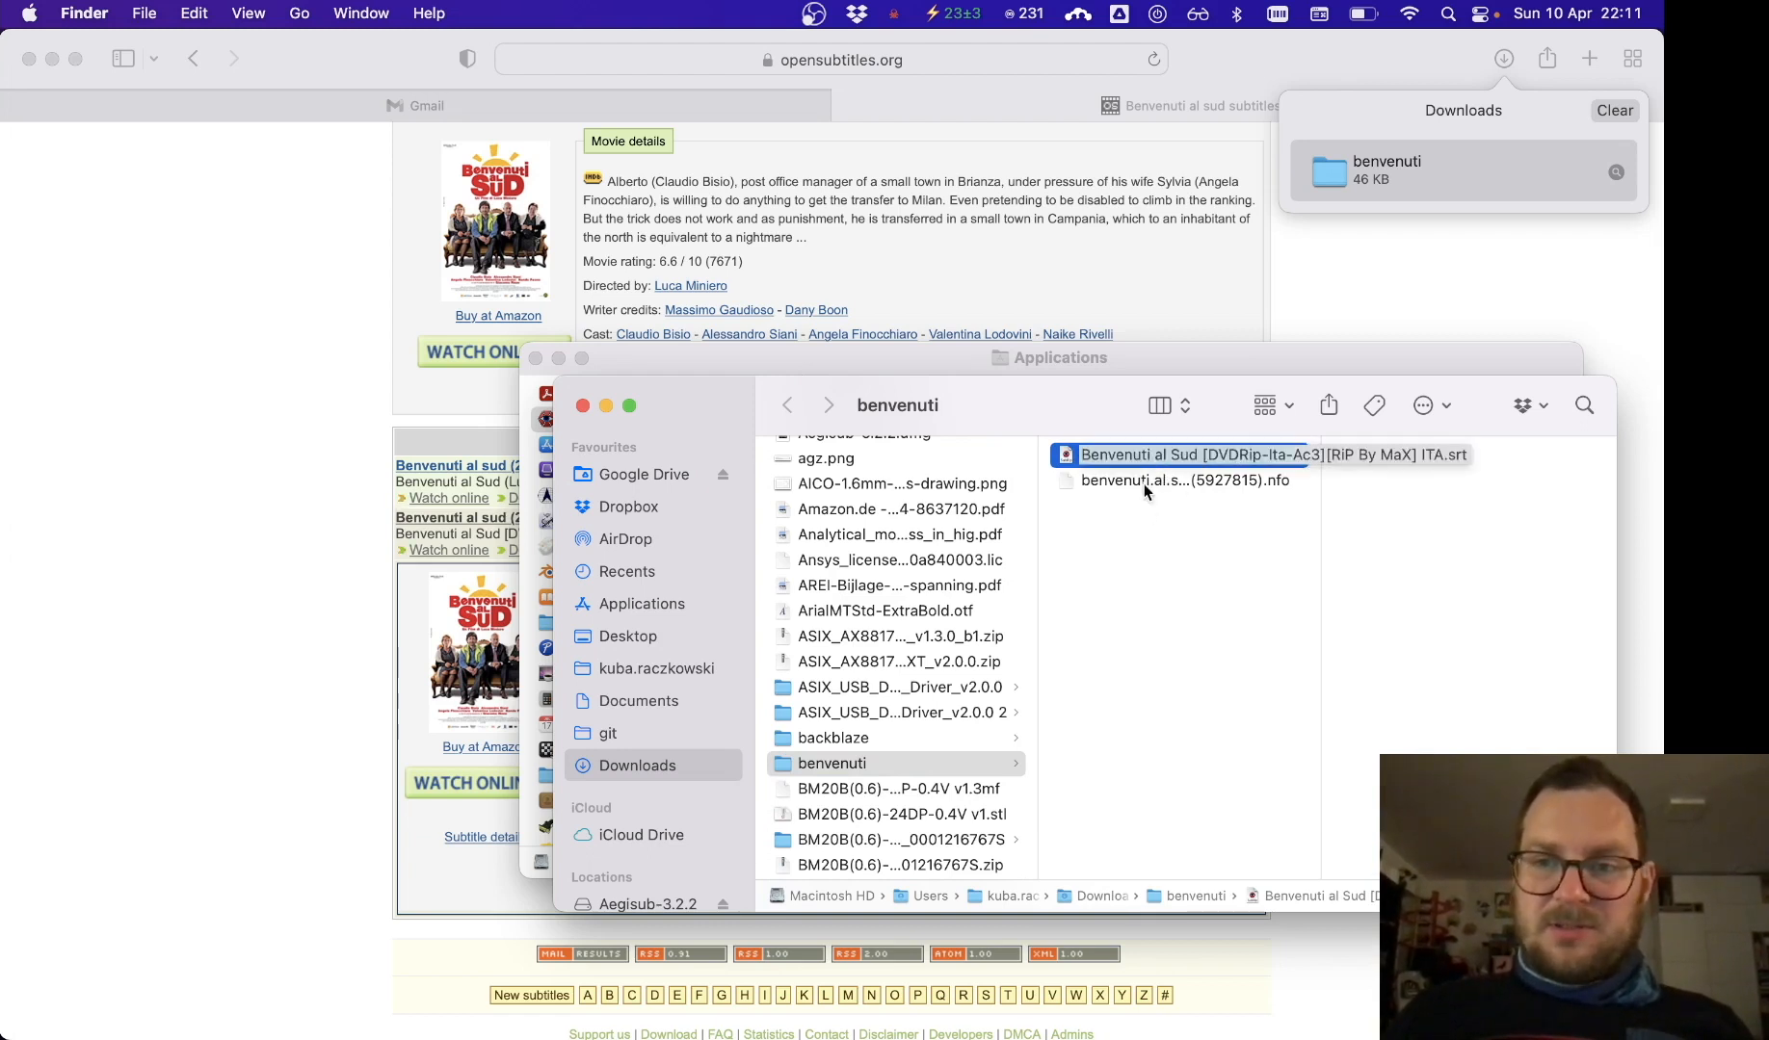
double_click(1064, 453)
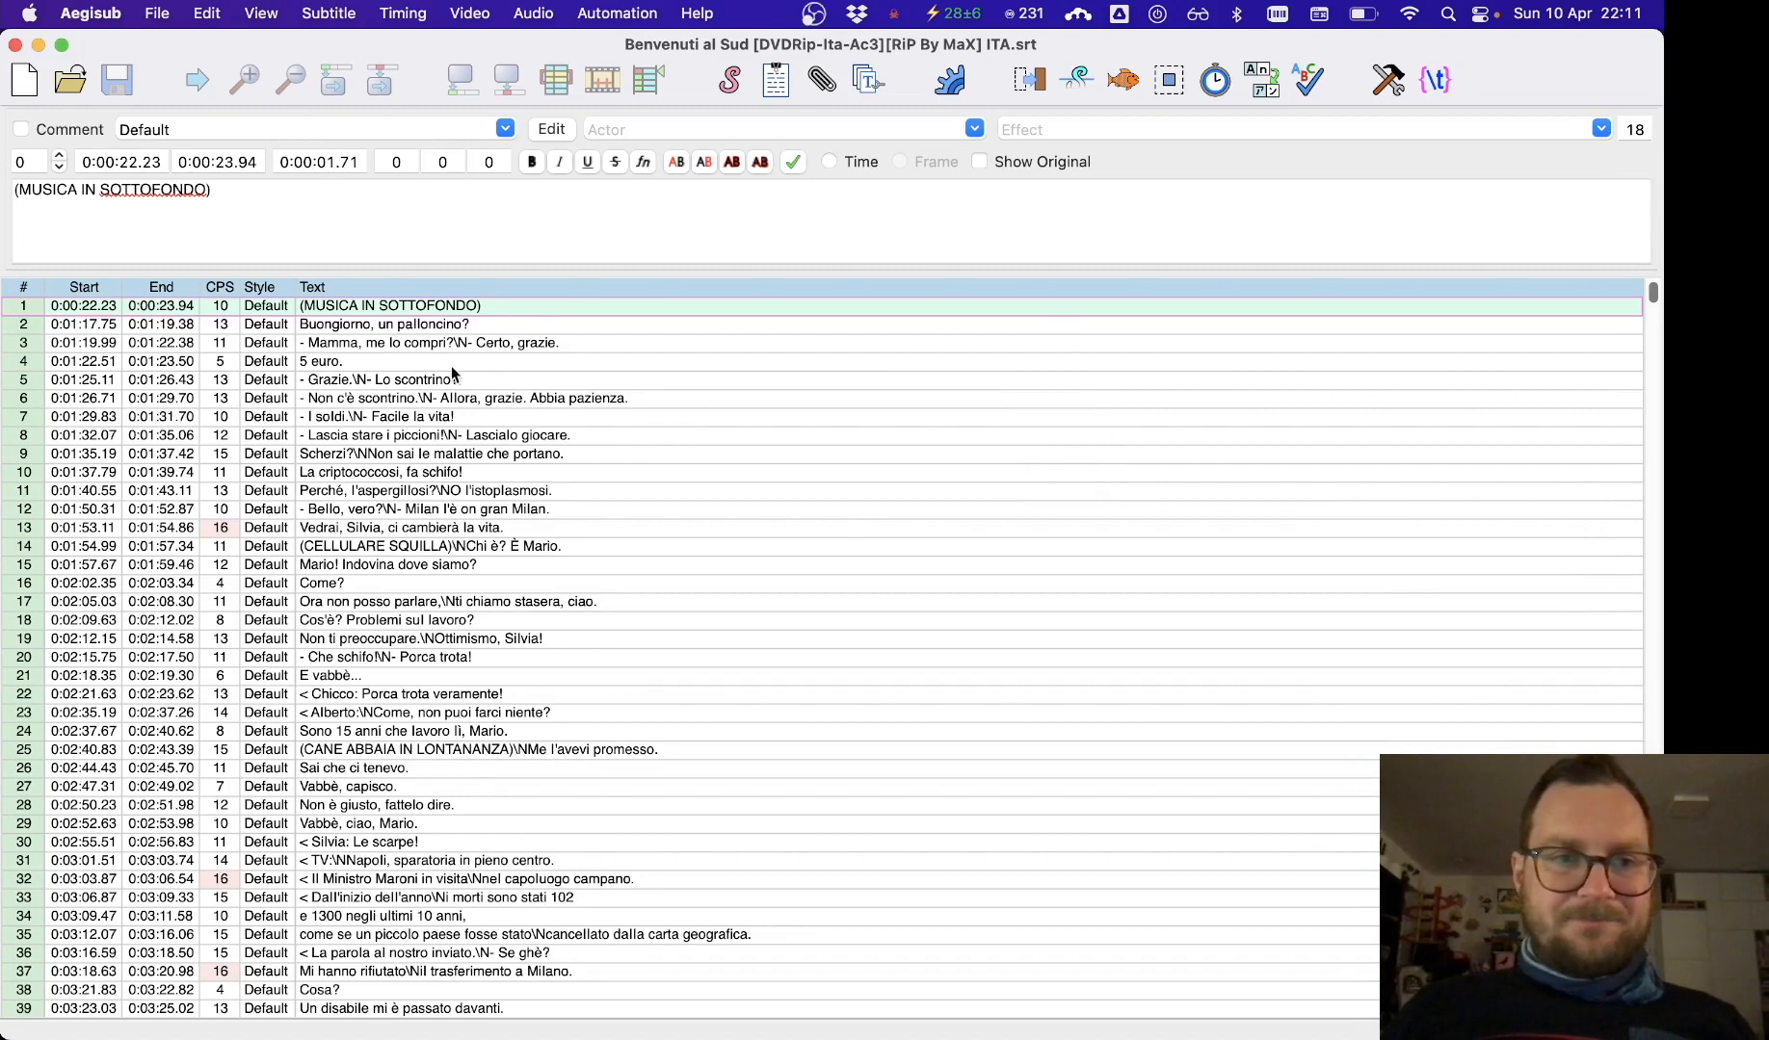
Load the Benvenuti al Sud ITA.srt subtitle file from the benvenuti folder again, this time from within the subtitle editor.
click(159, 12)
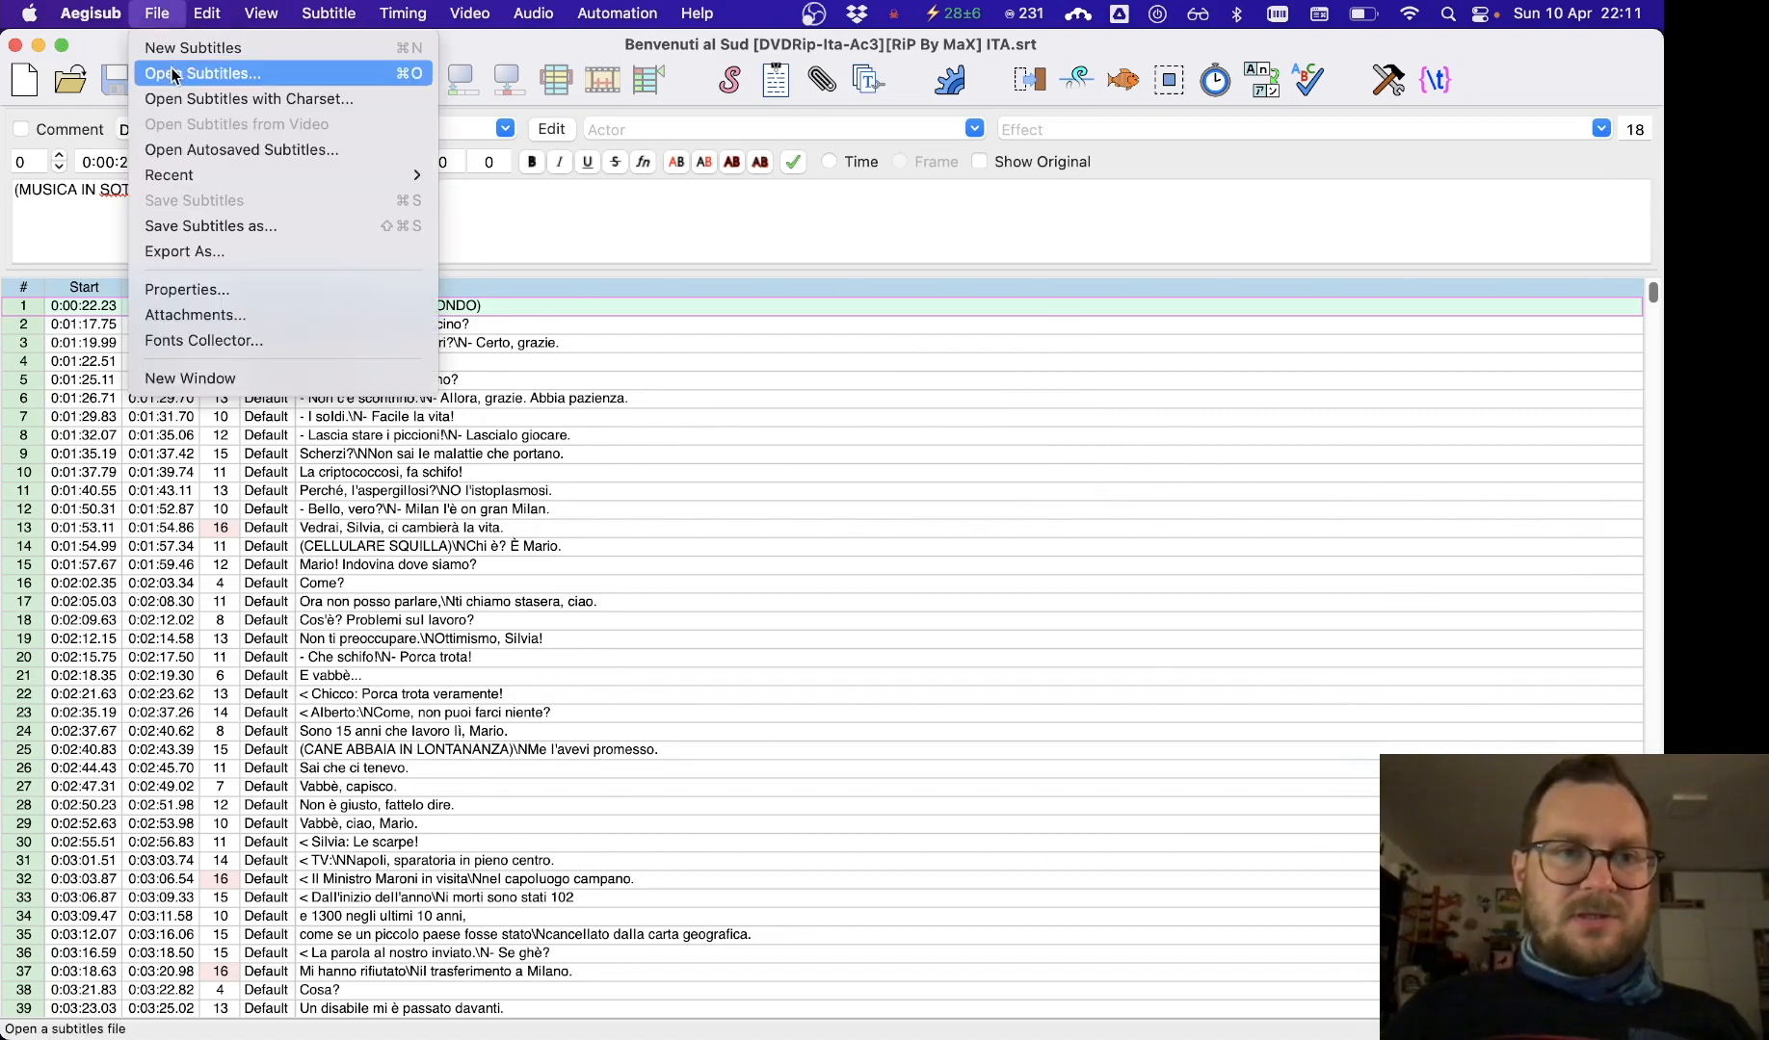
click(174, 79)
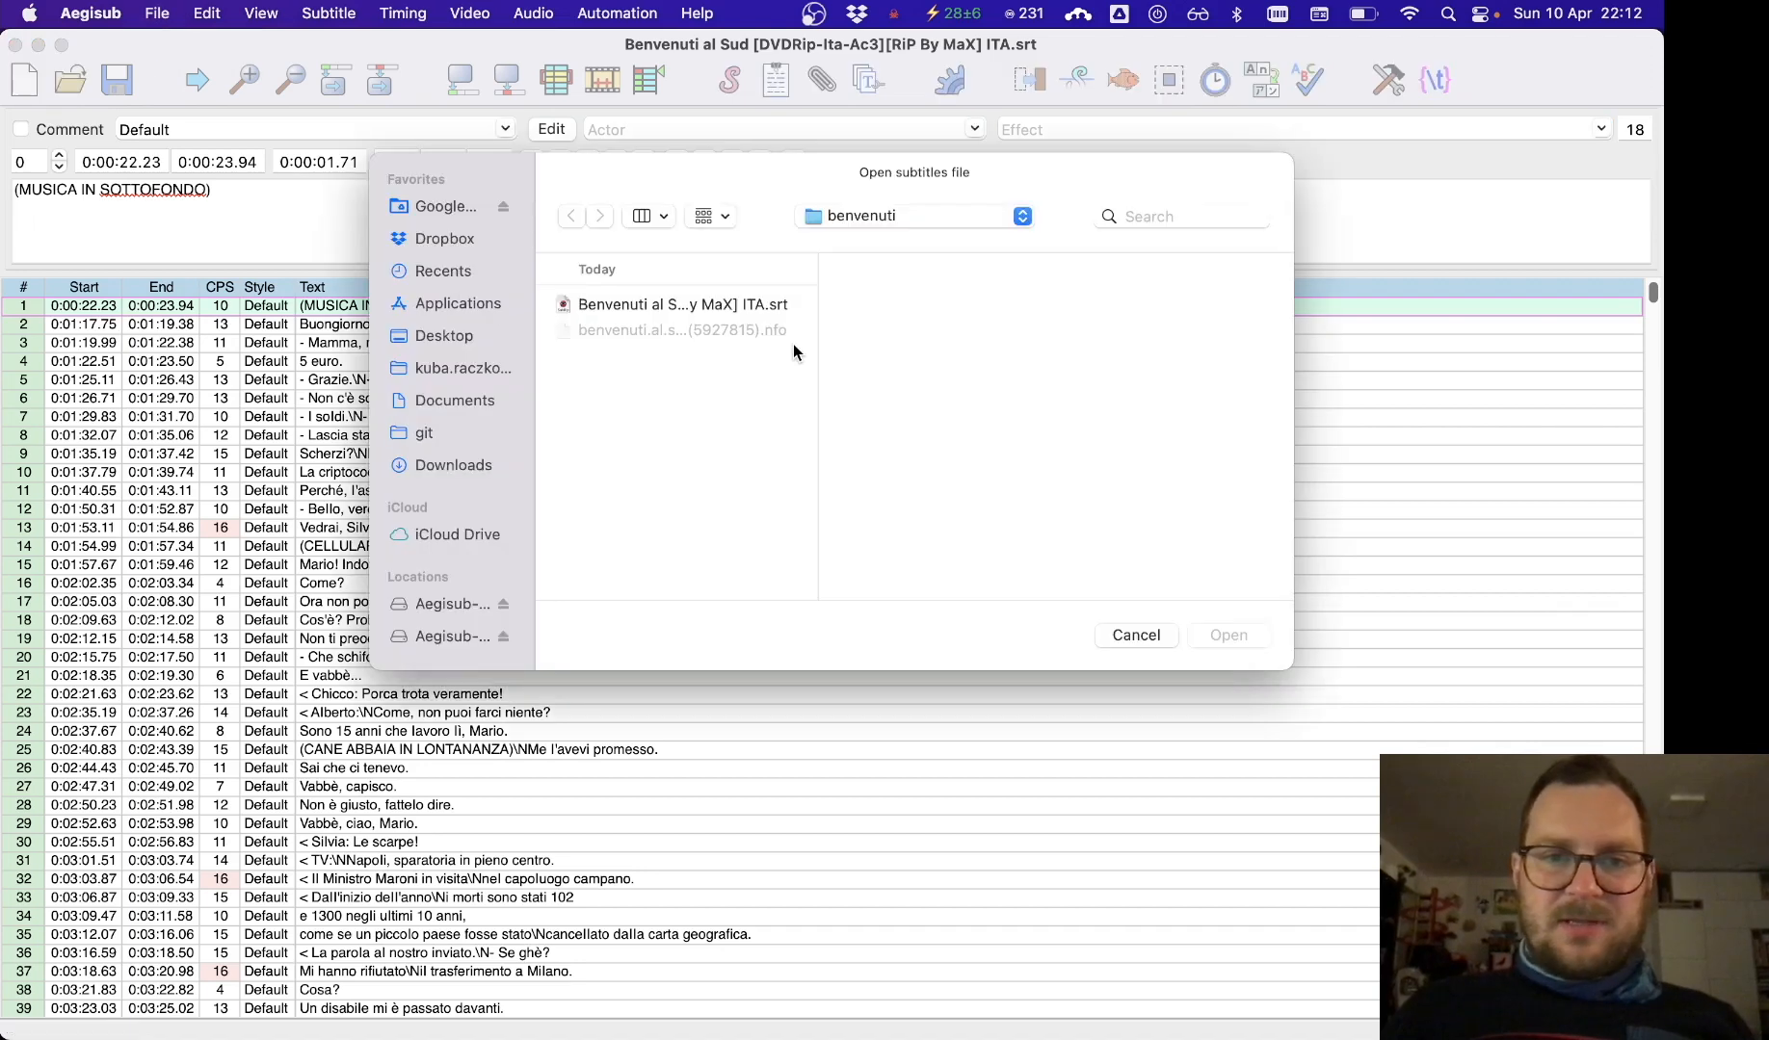
click(892, 218)
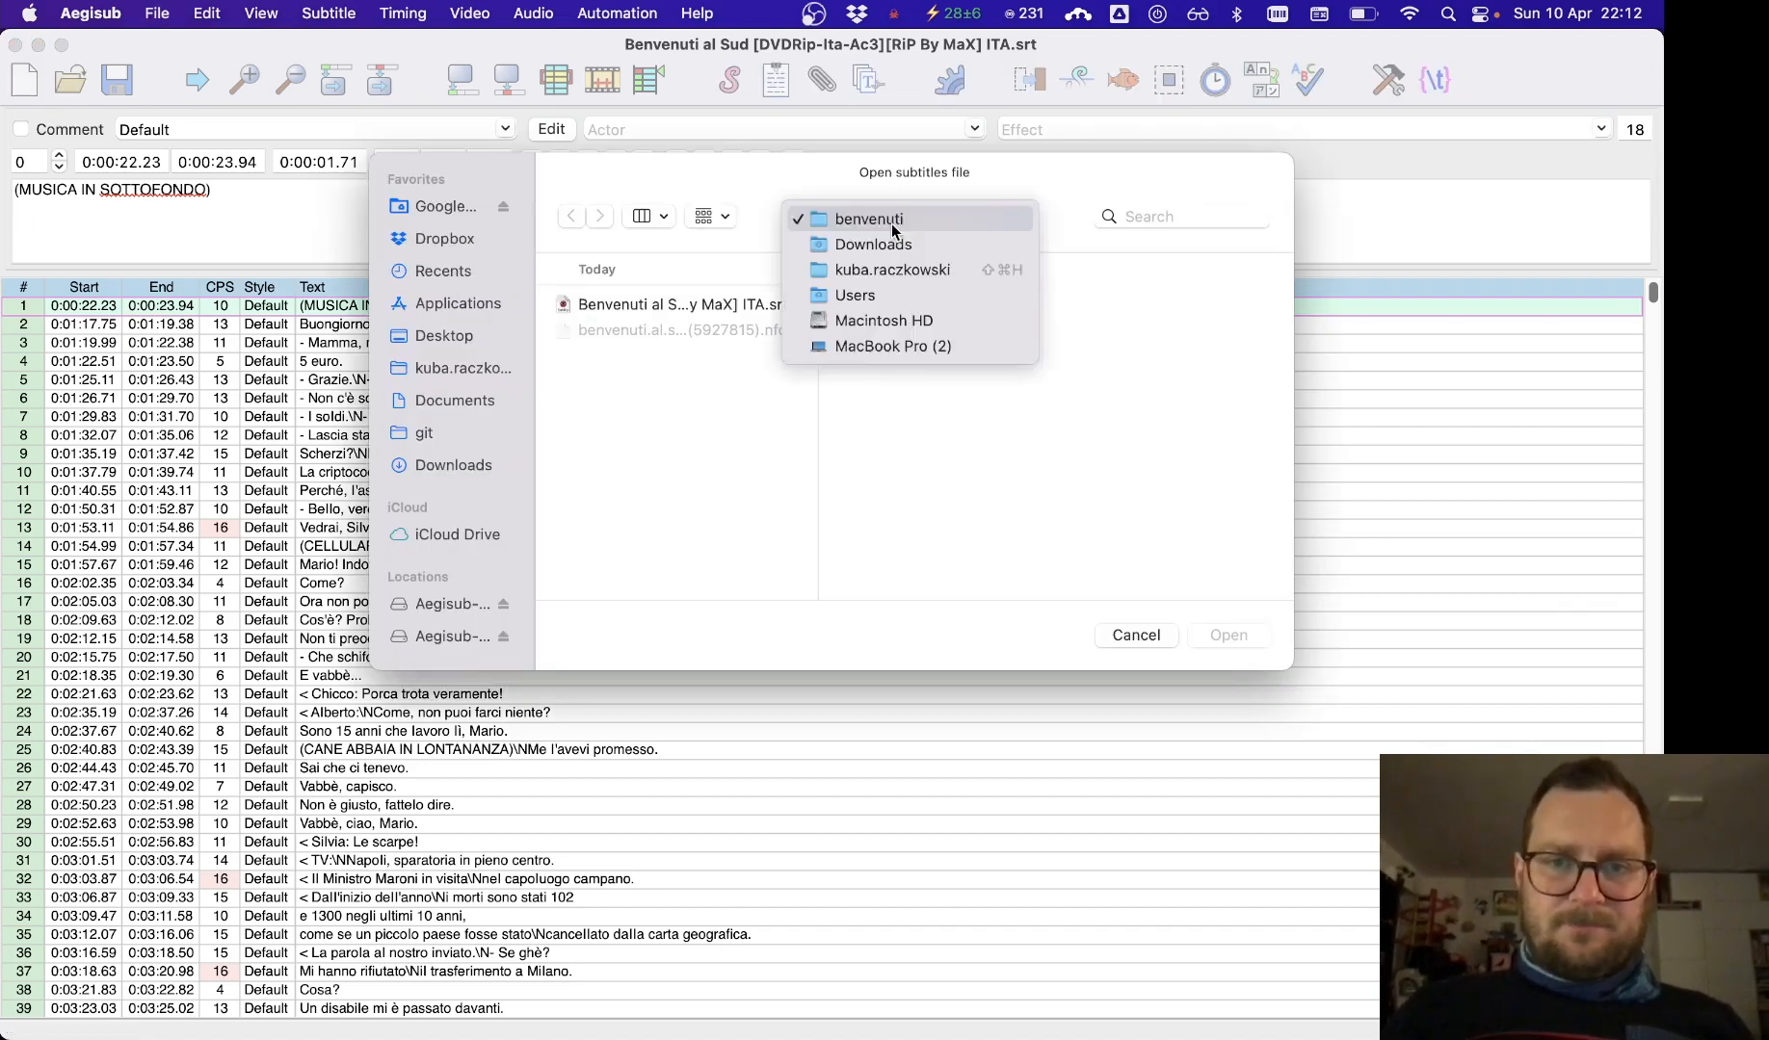
click(867, 219)
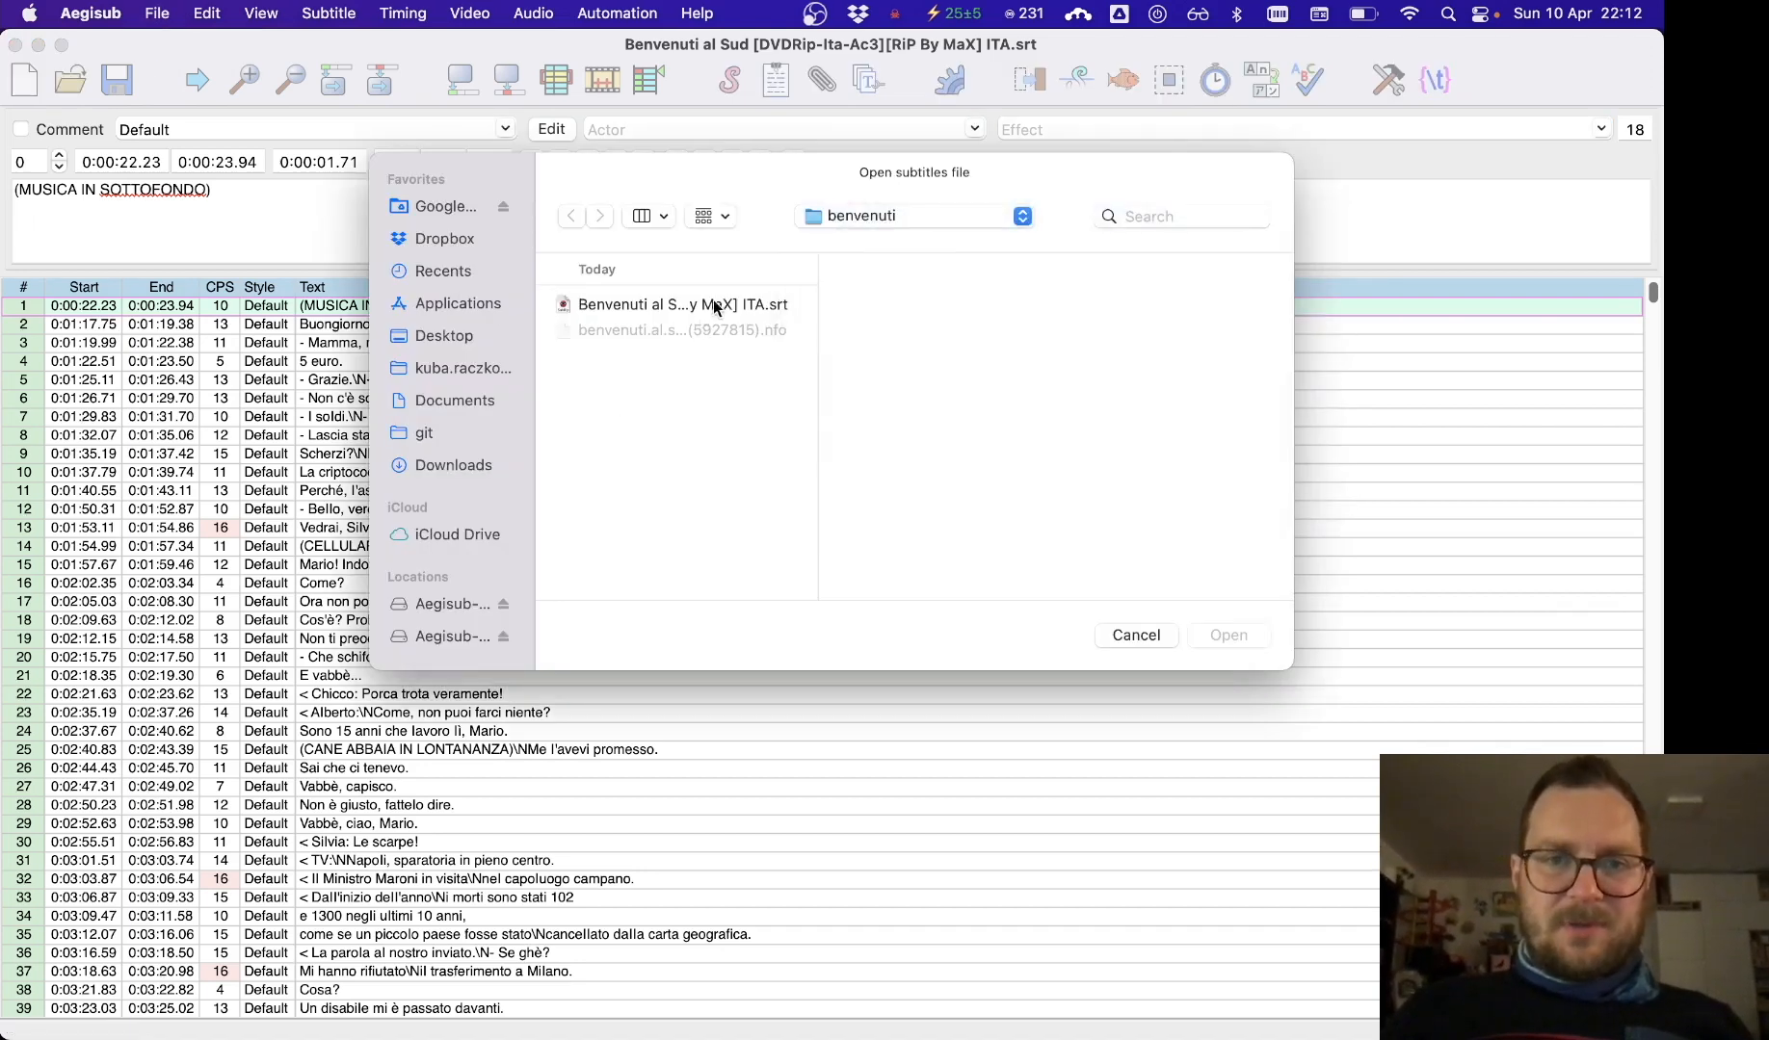
click(717, 304)
click(1209, 637)
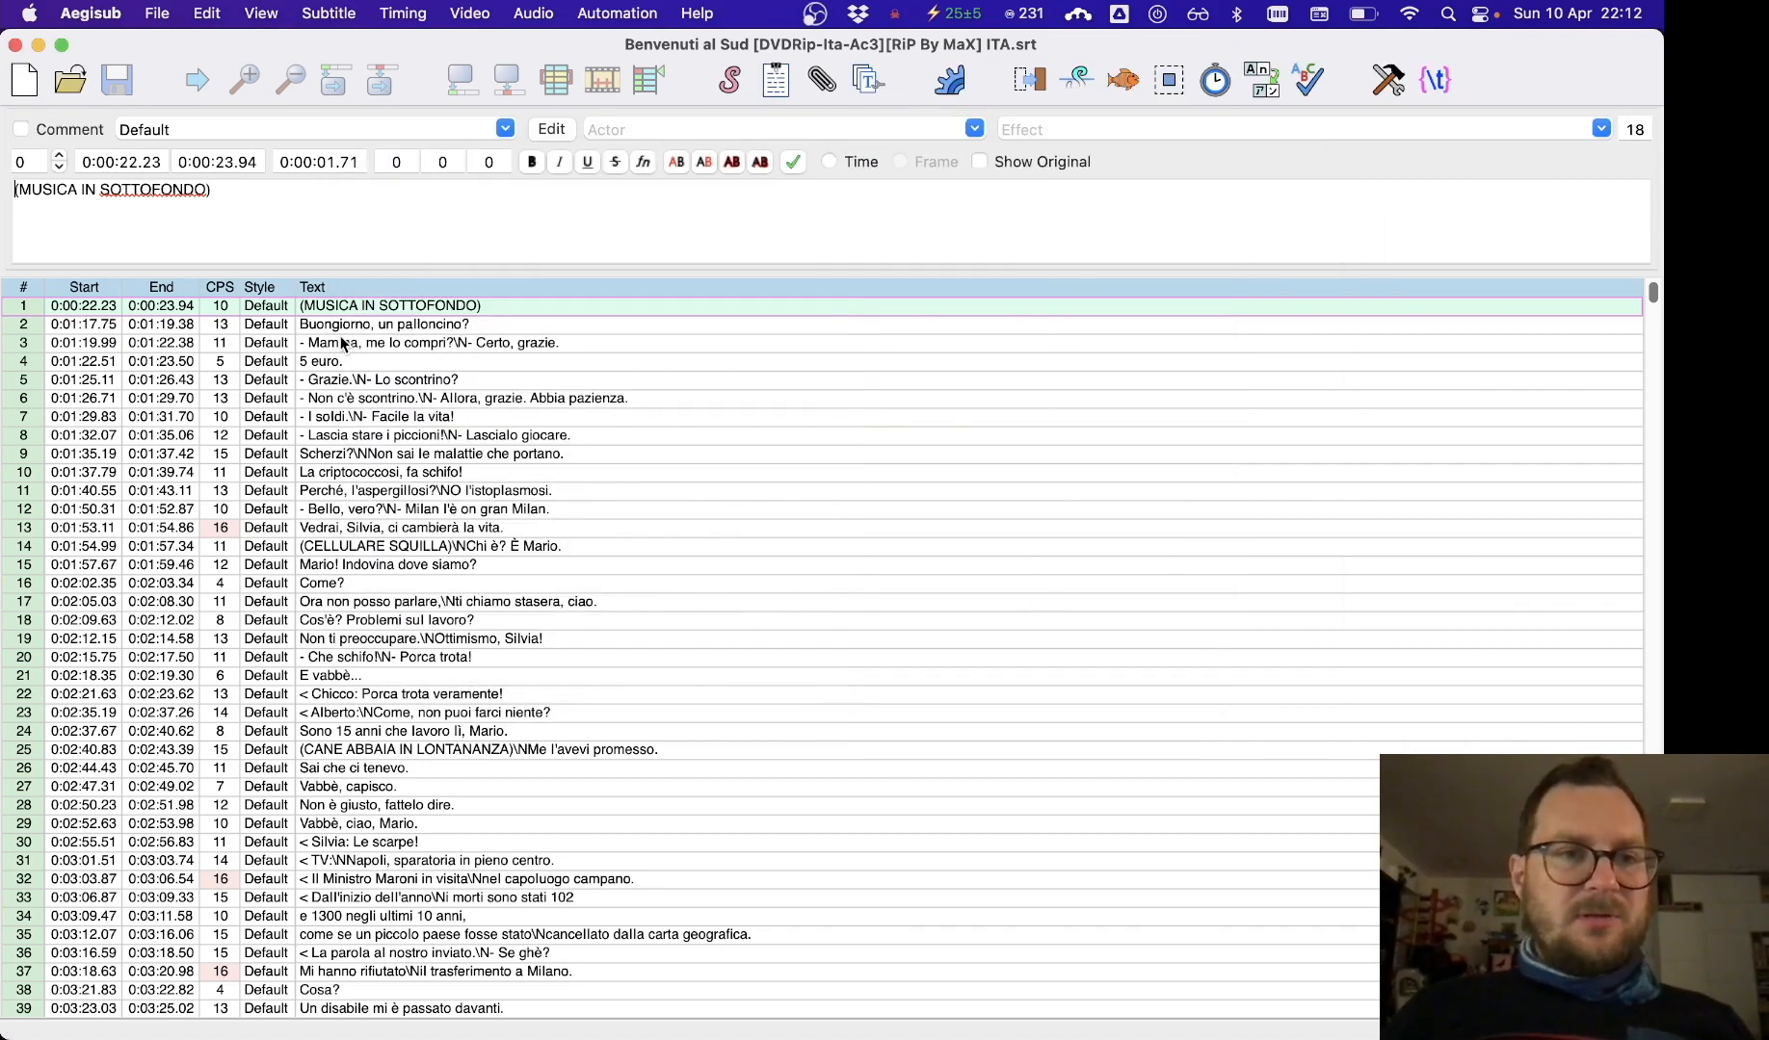
Search this Mac for scena, load the video Scena 4.mp4, and preview it up to about 0:03:30 and back to the start.
click(487, 13)
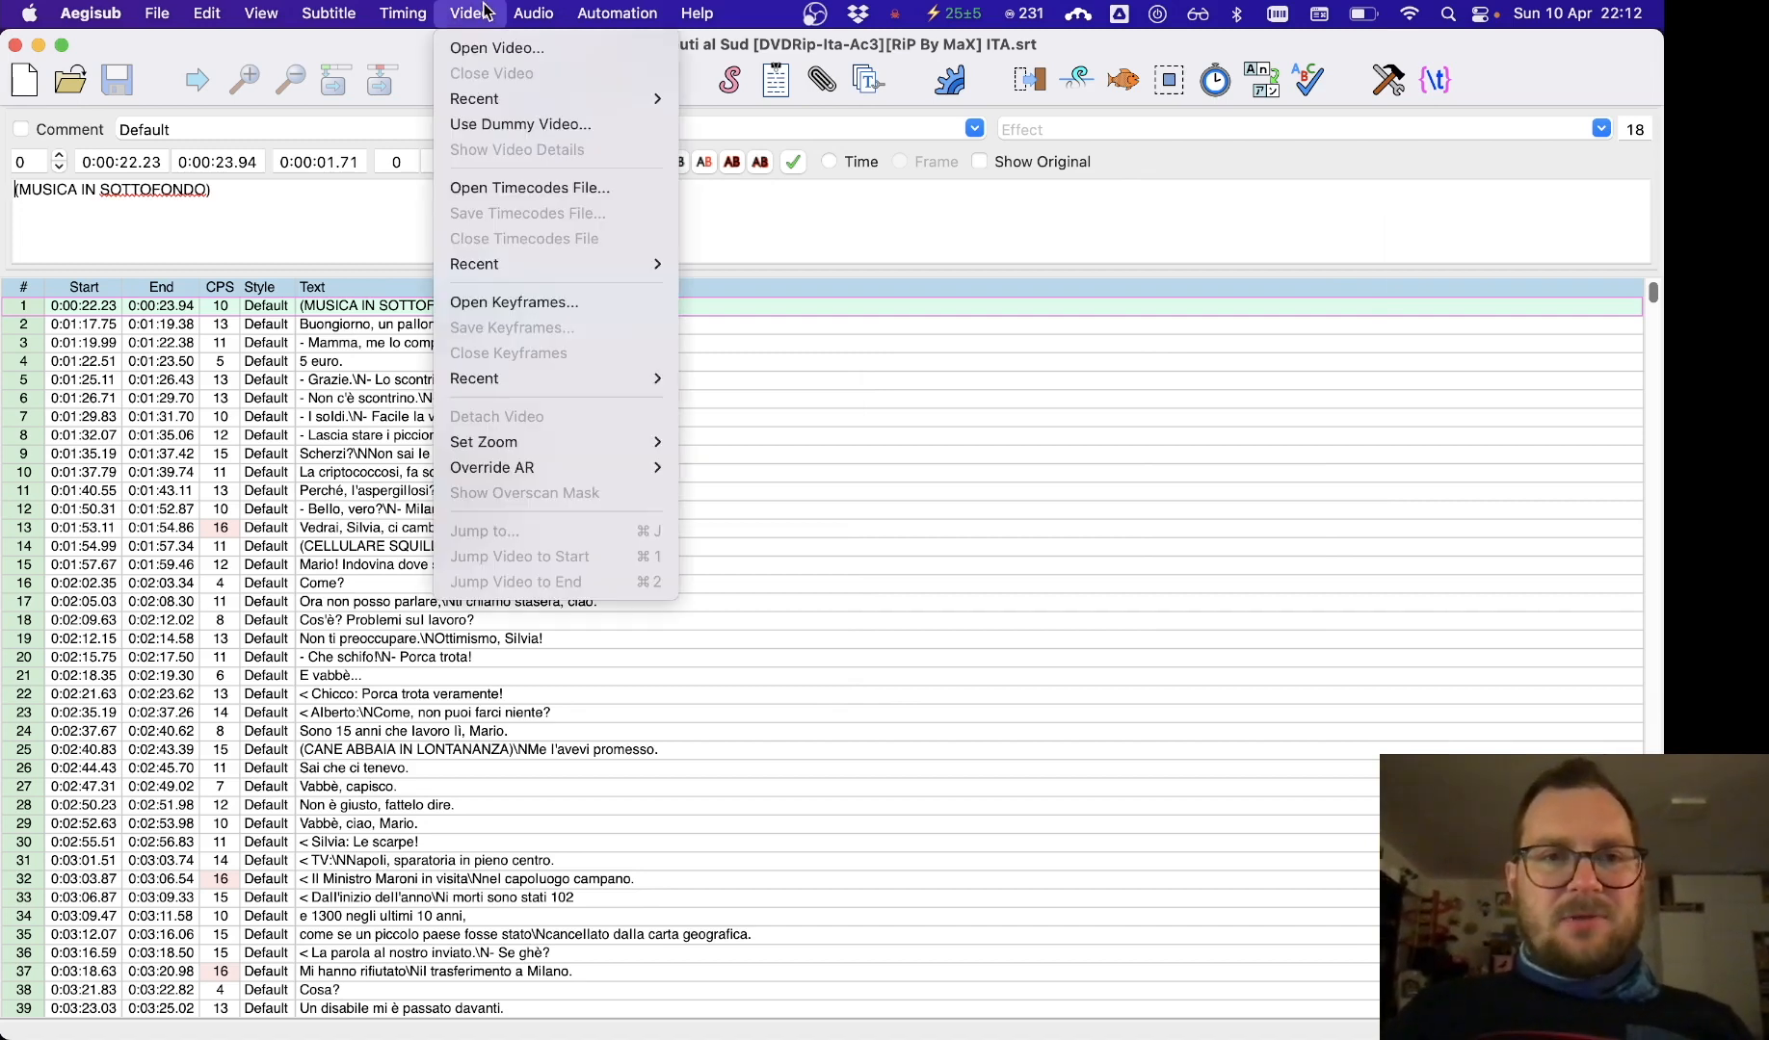
click(504, 48)
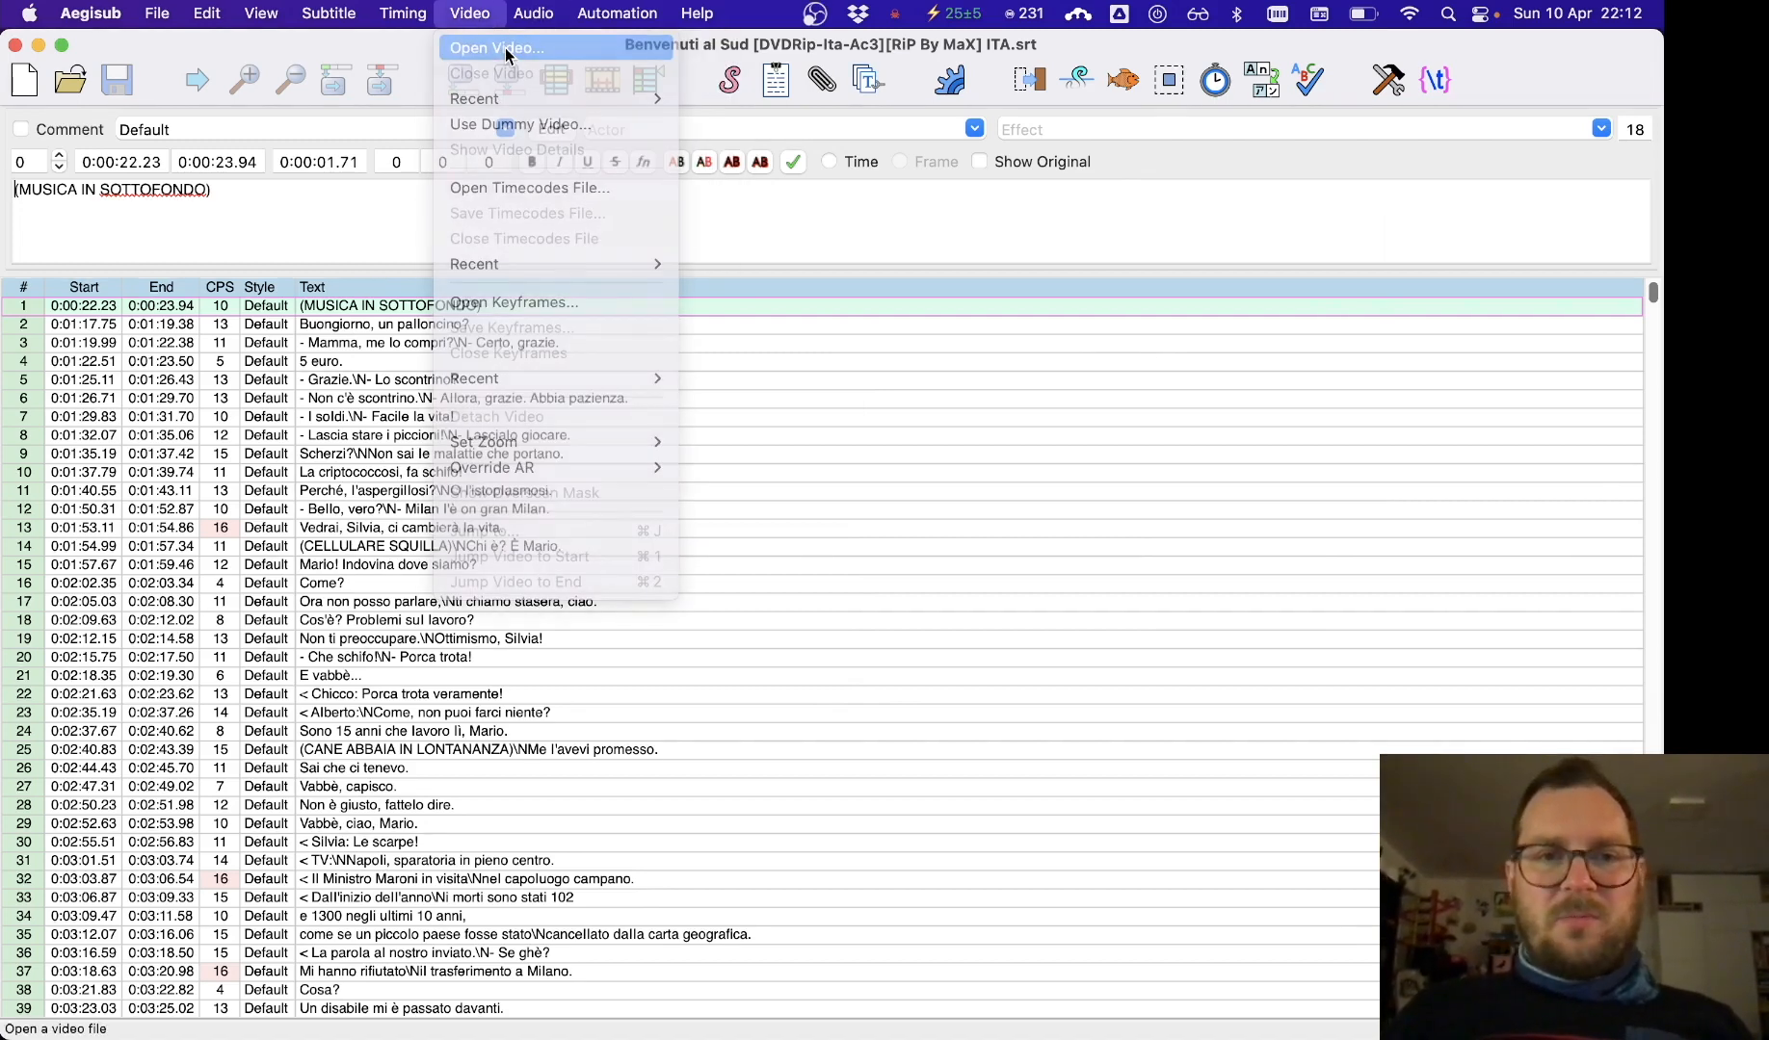
scroll(679, 496, down, 1)
click(1165, 212)
text(scena)
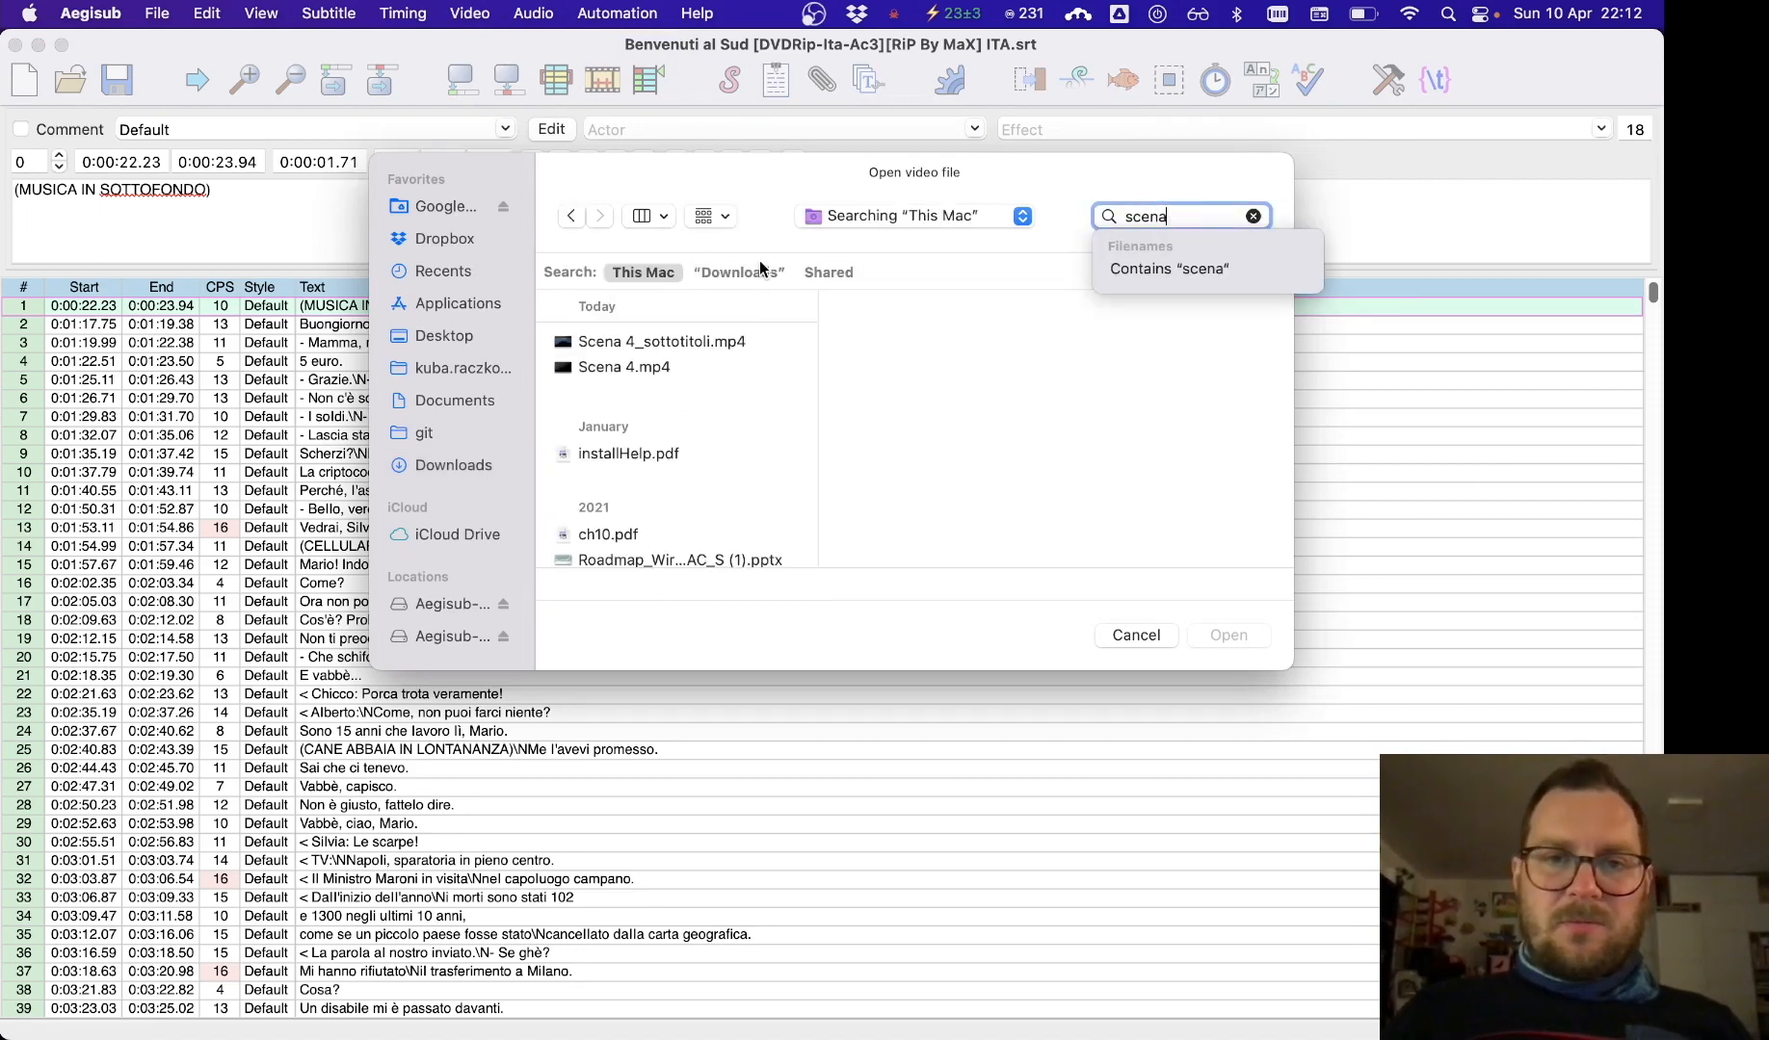
click(598, 372)
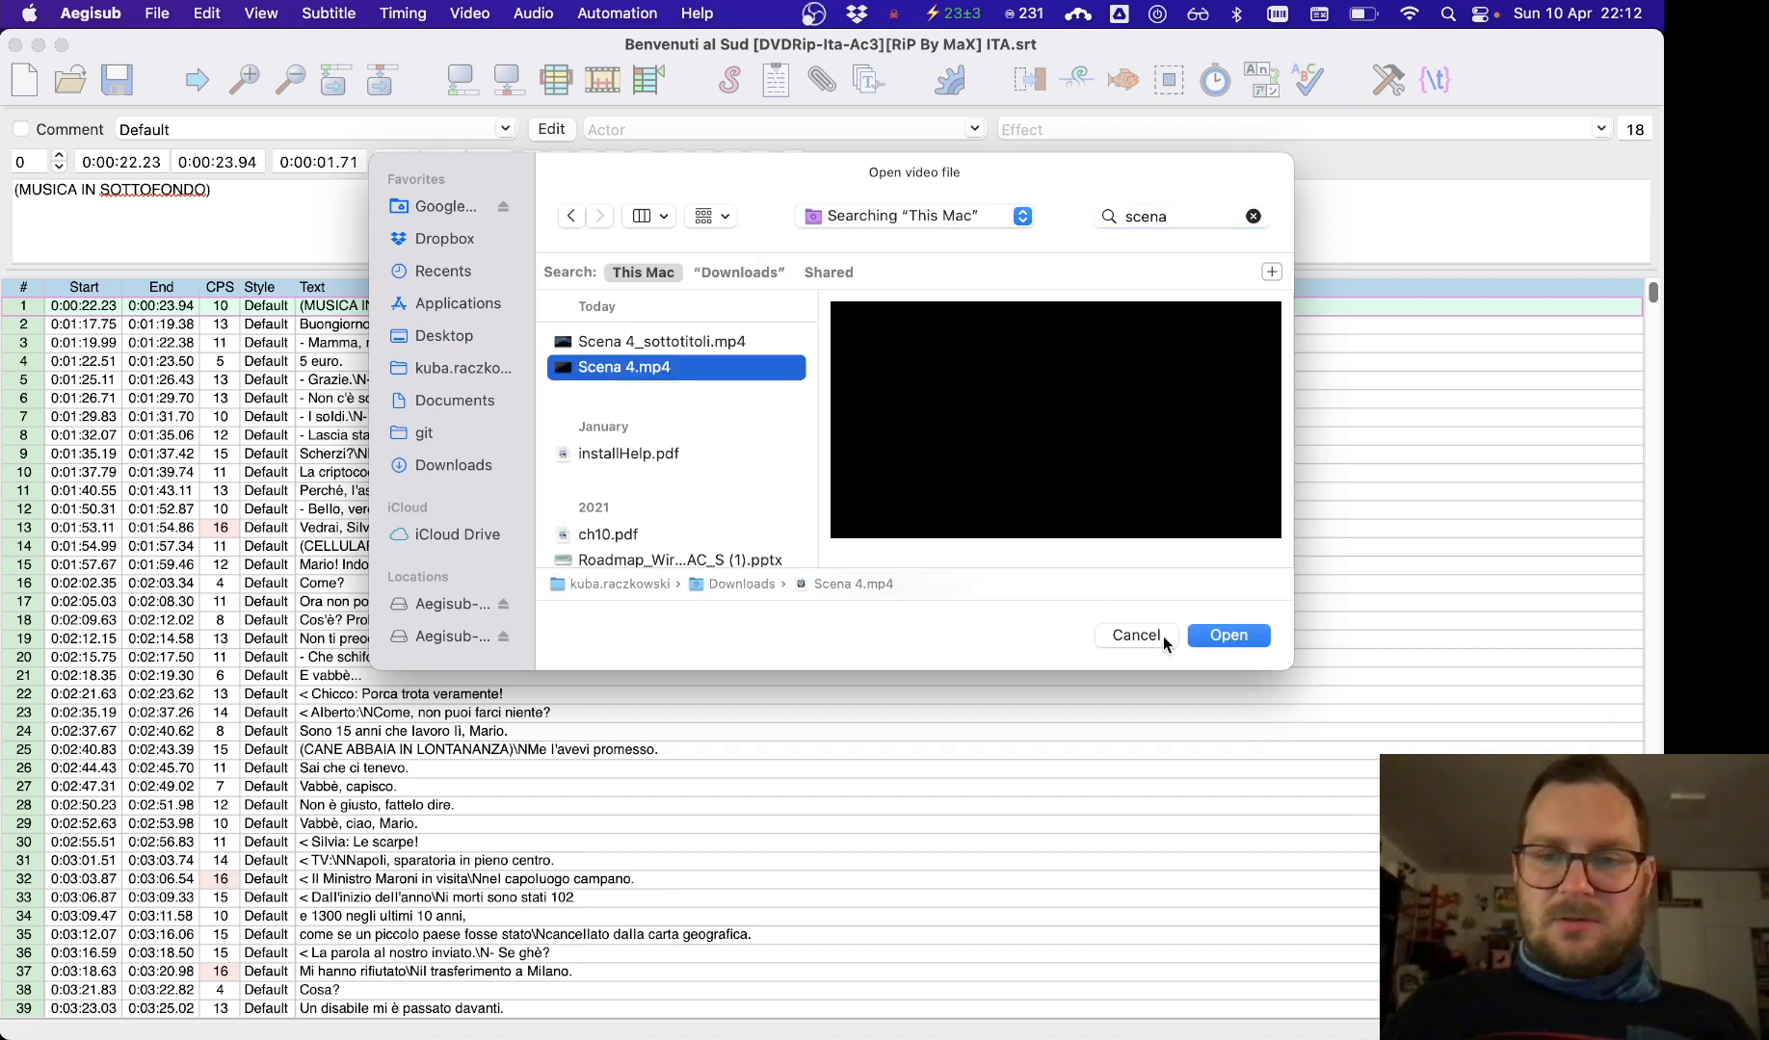
click(1230, 636)
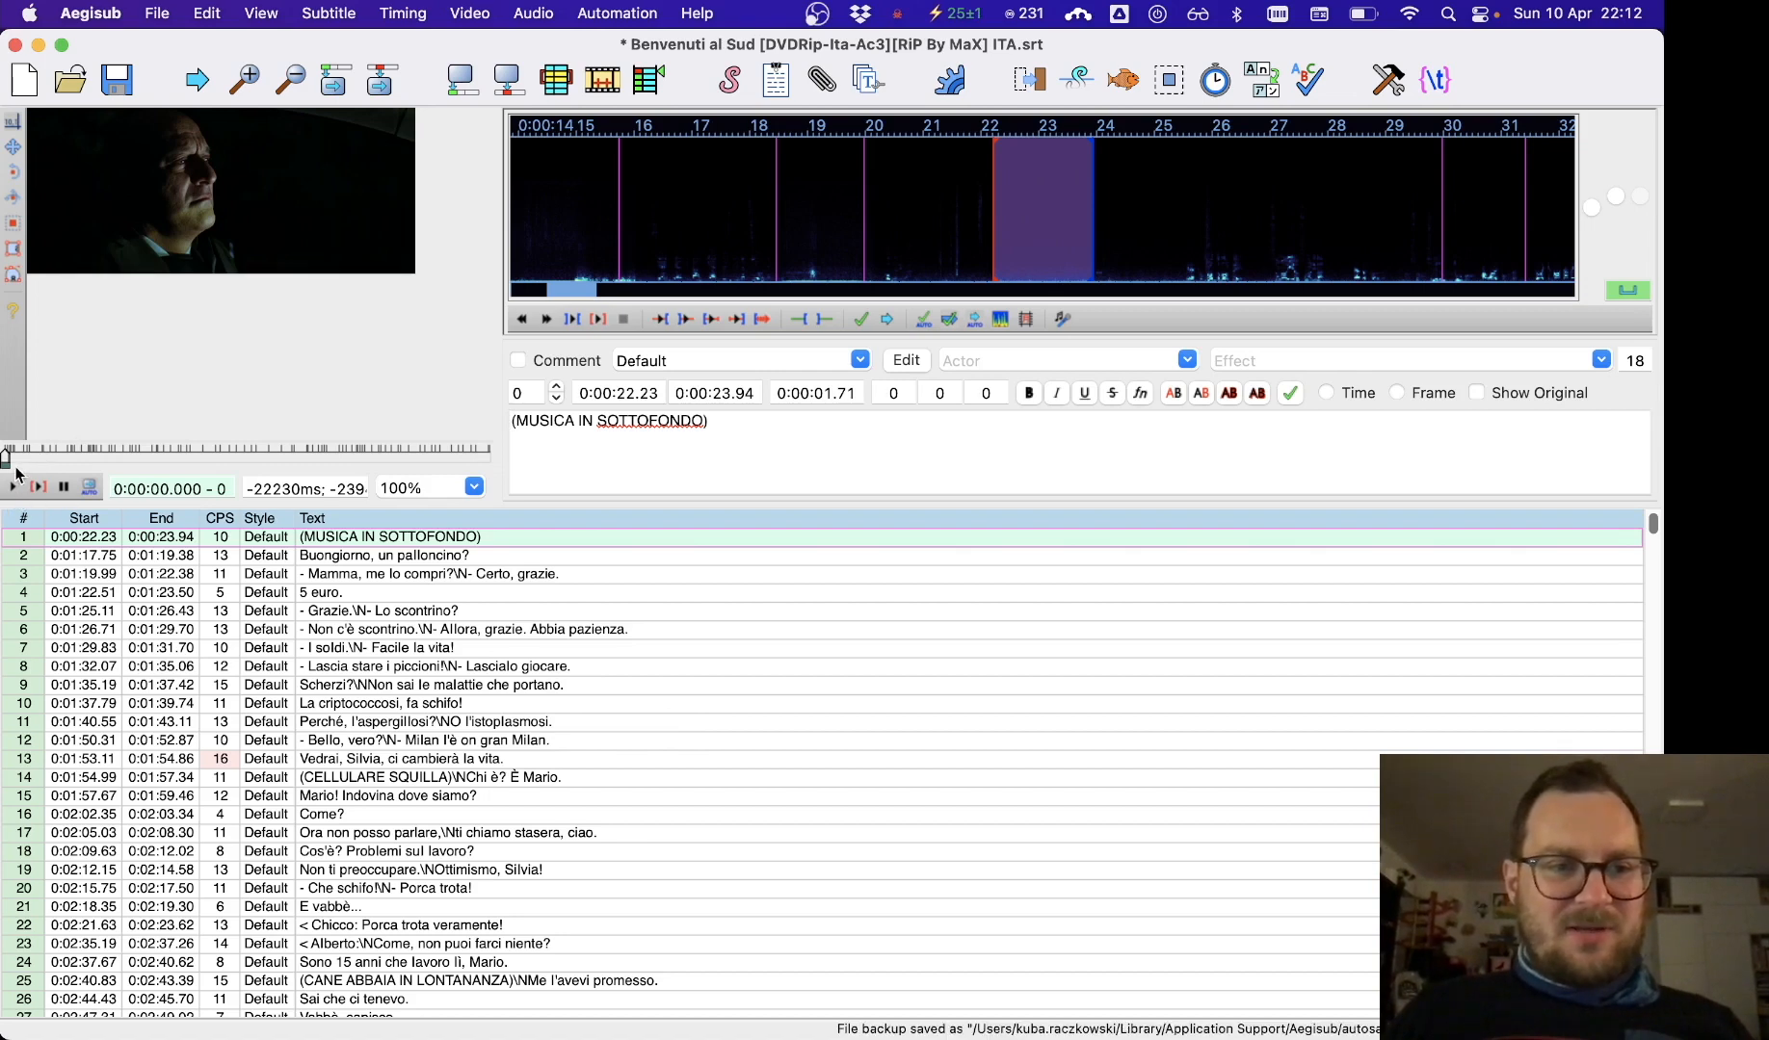
drag(5, 466, 266, 464)
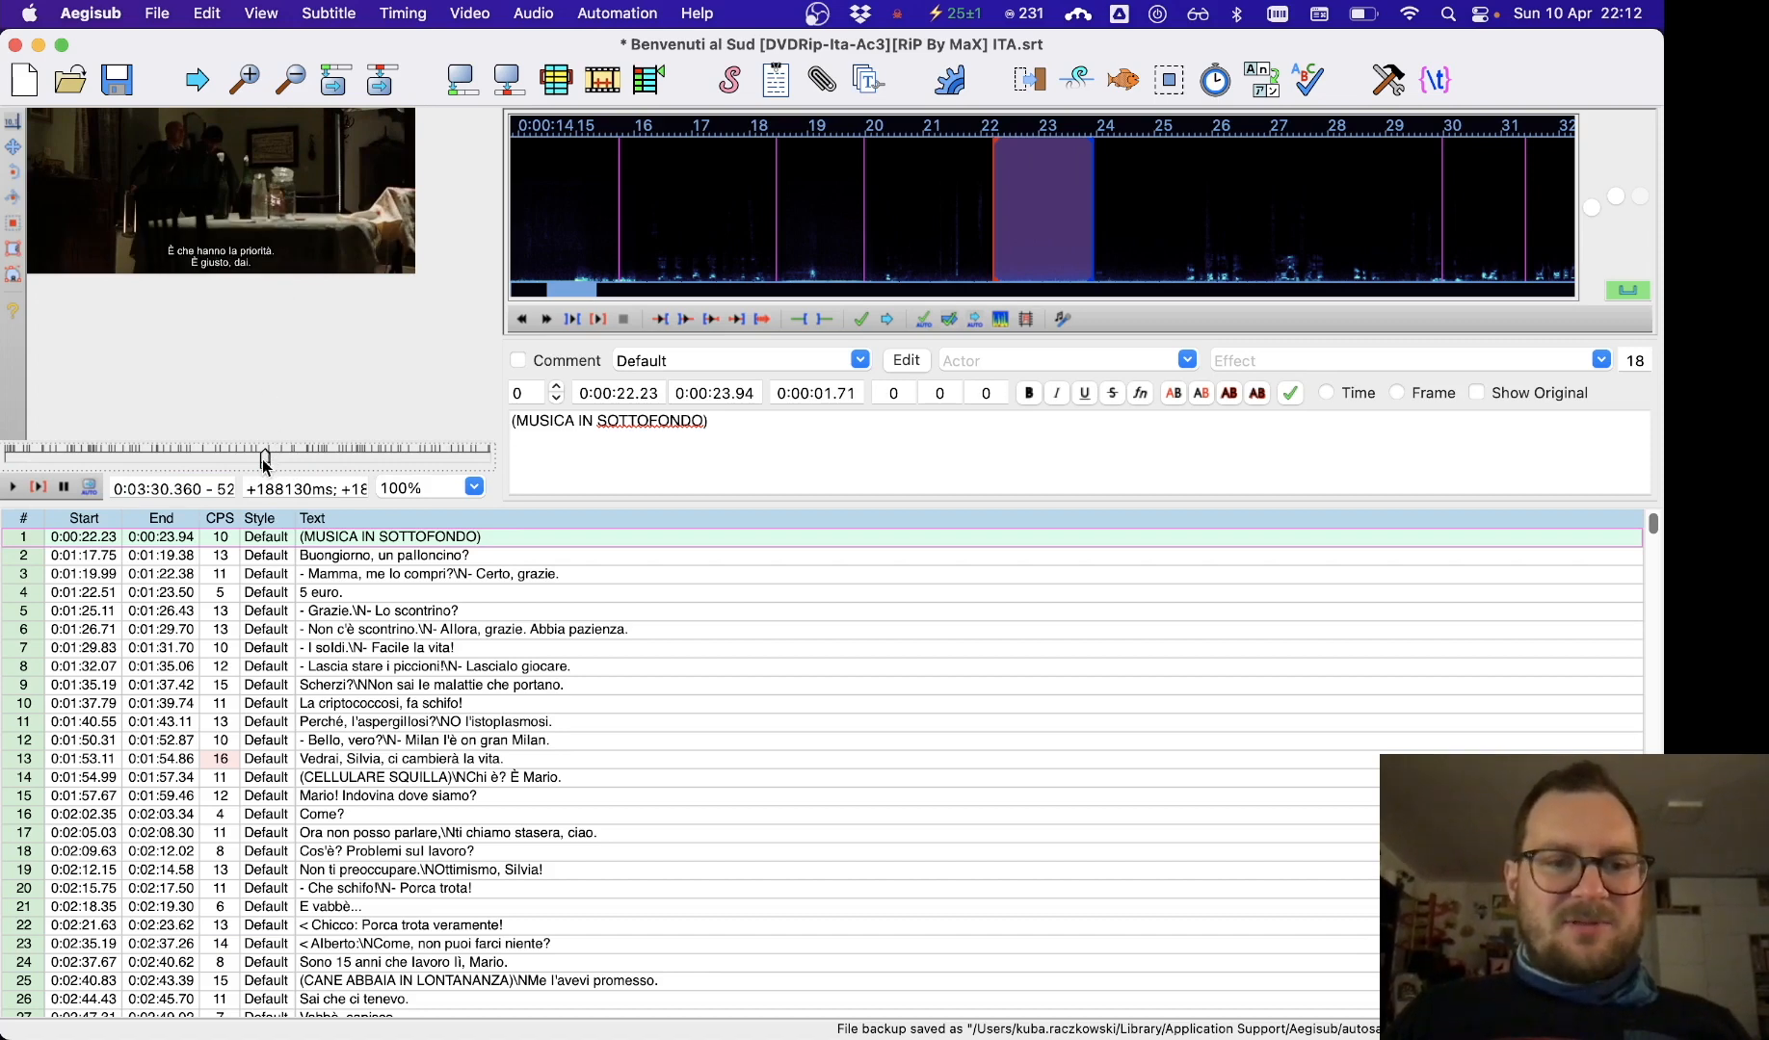
drag(266, 460, 7, 467)
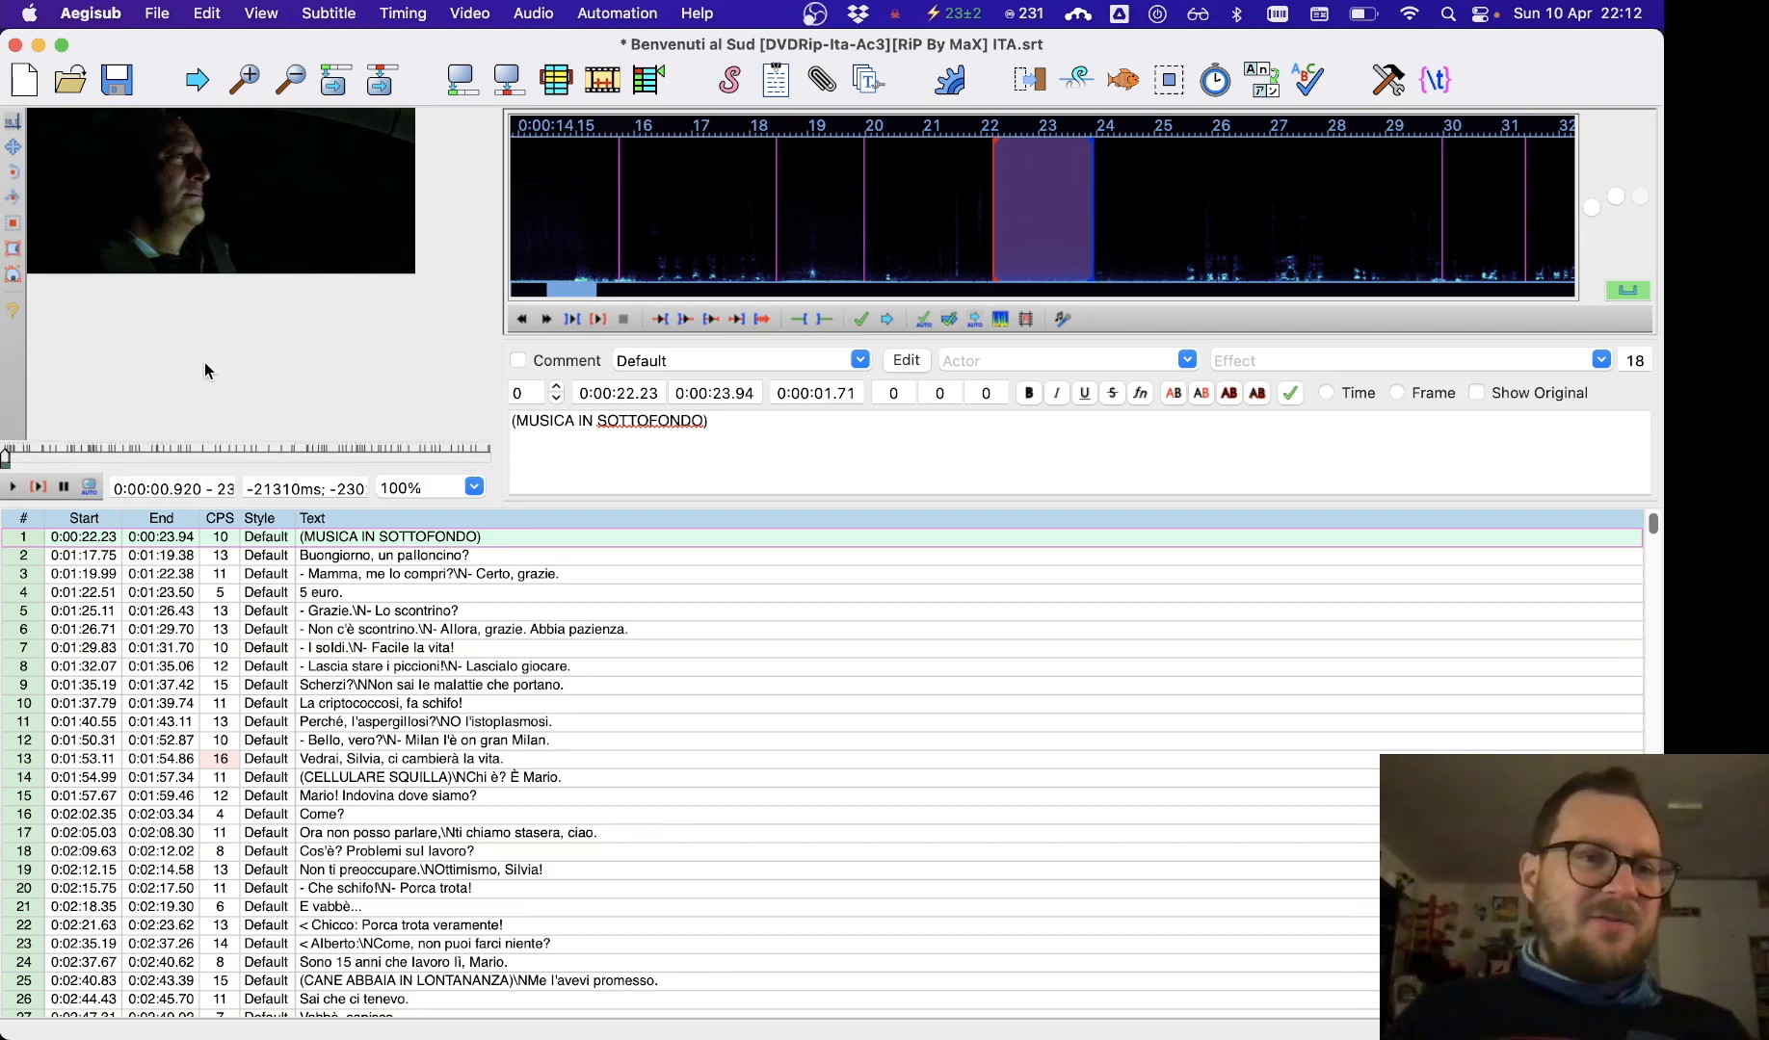
Set the alignment of the current script's Default style to 8 so the subtitles sit at the top centre.
click(323, 13)
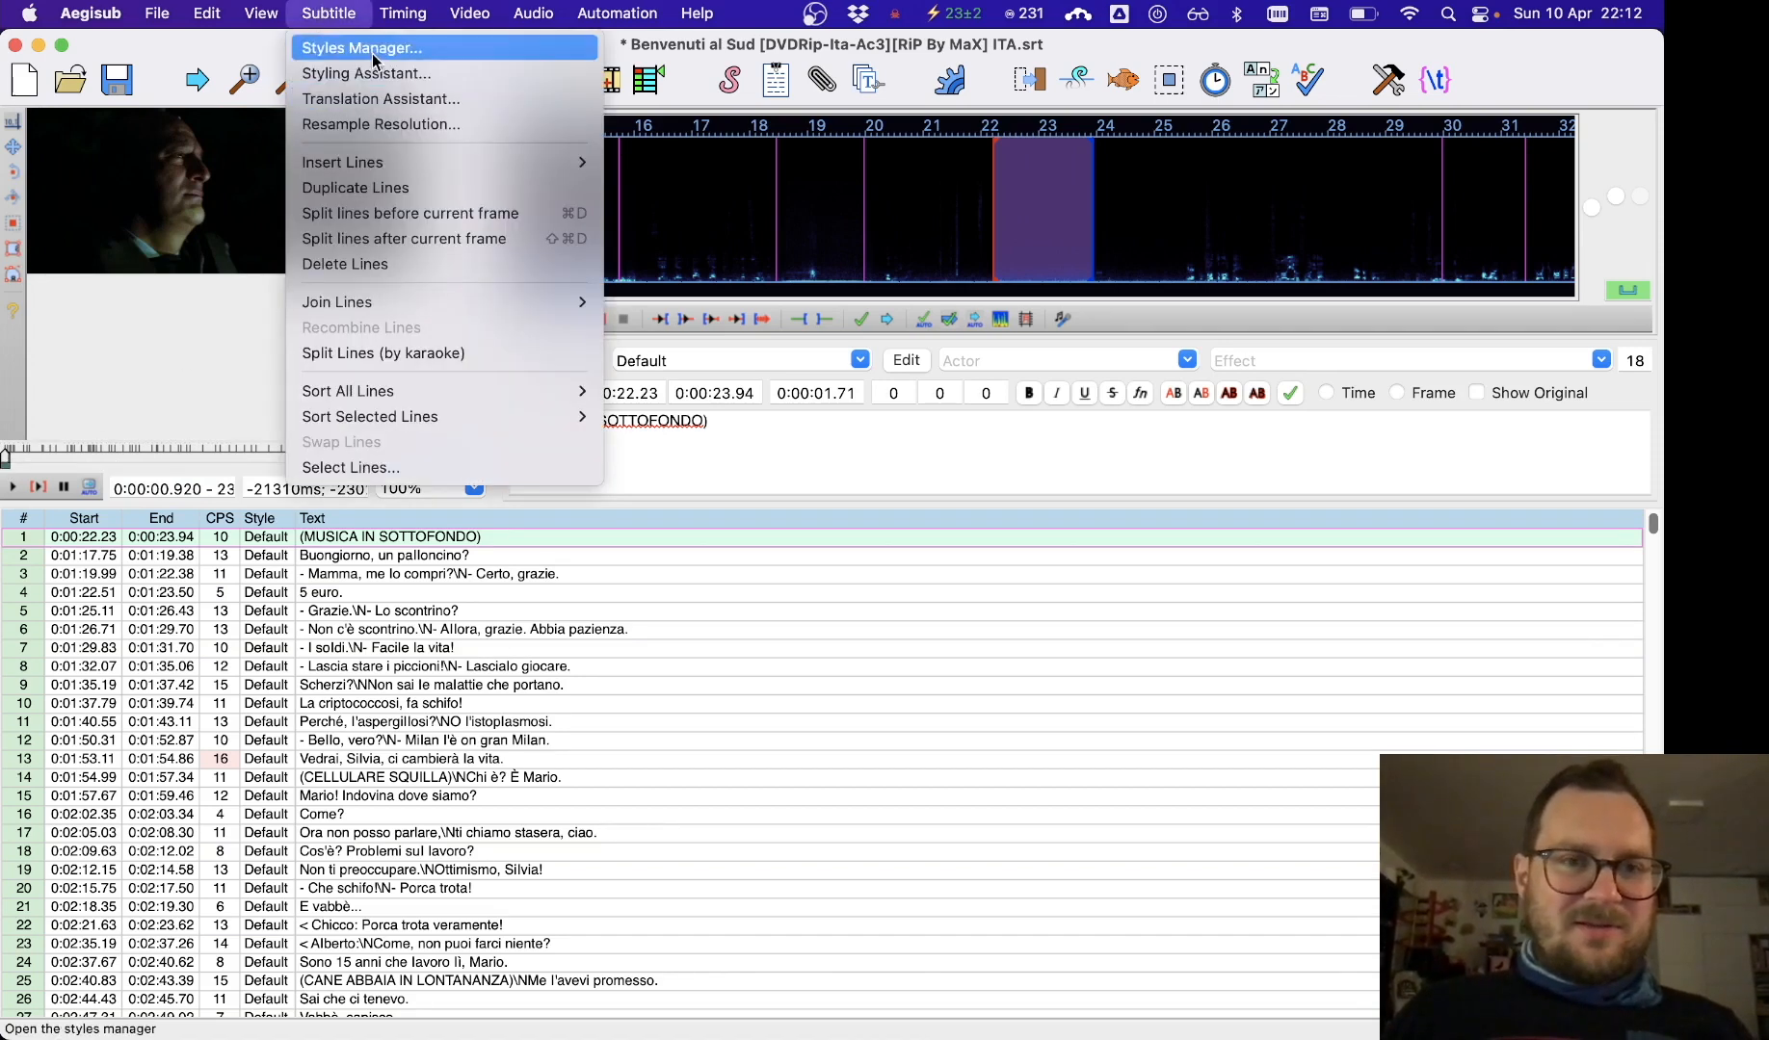
click(424, 49)
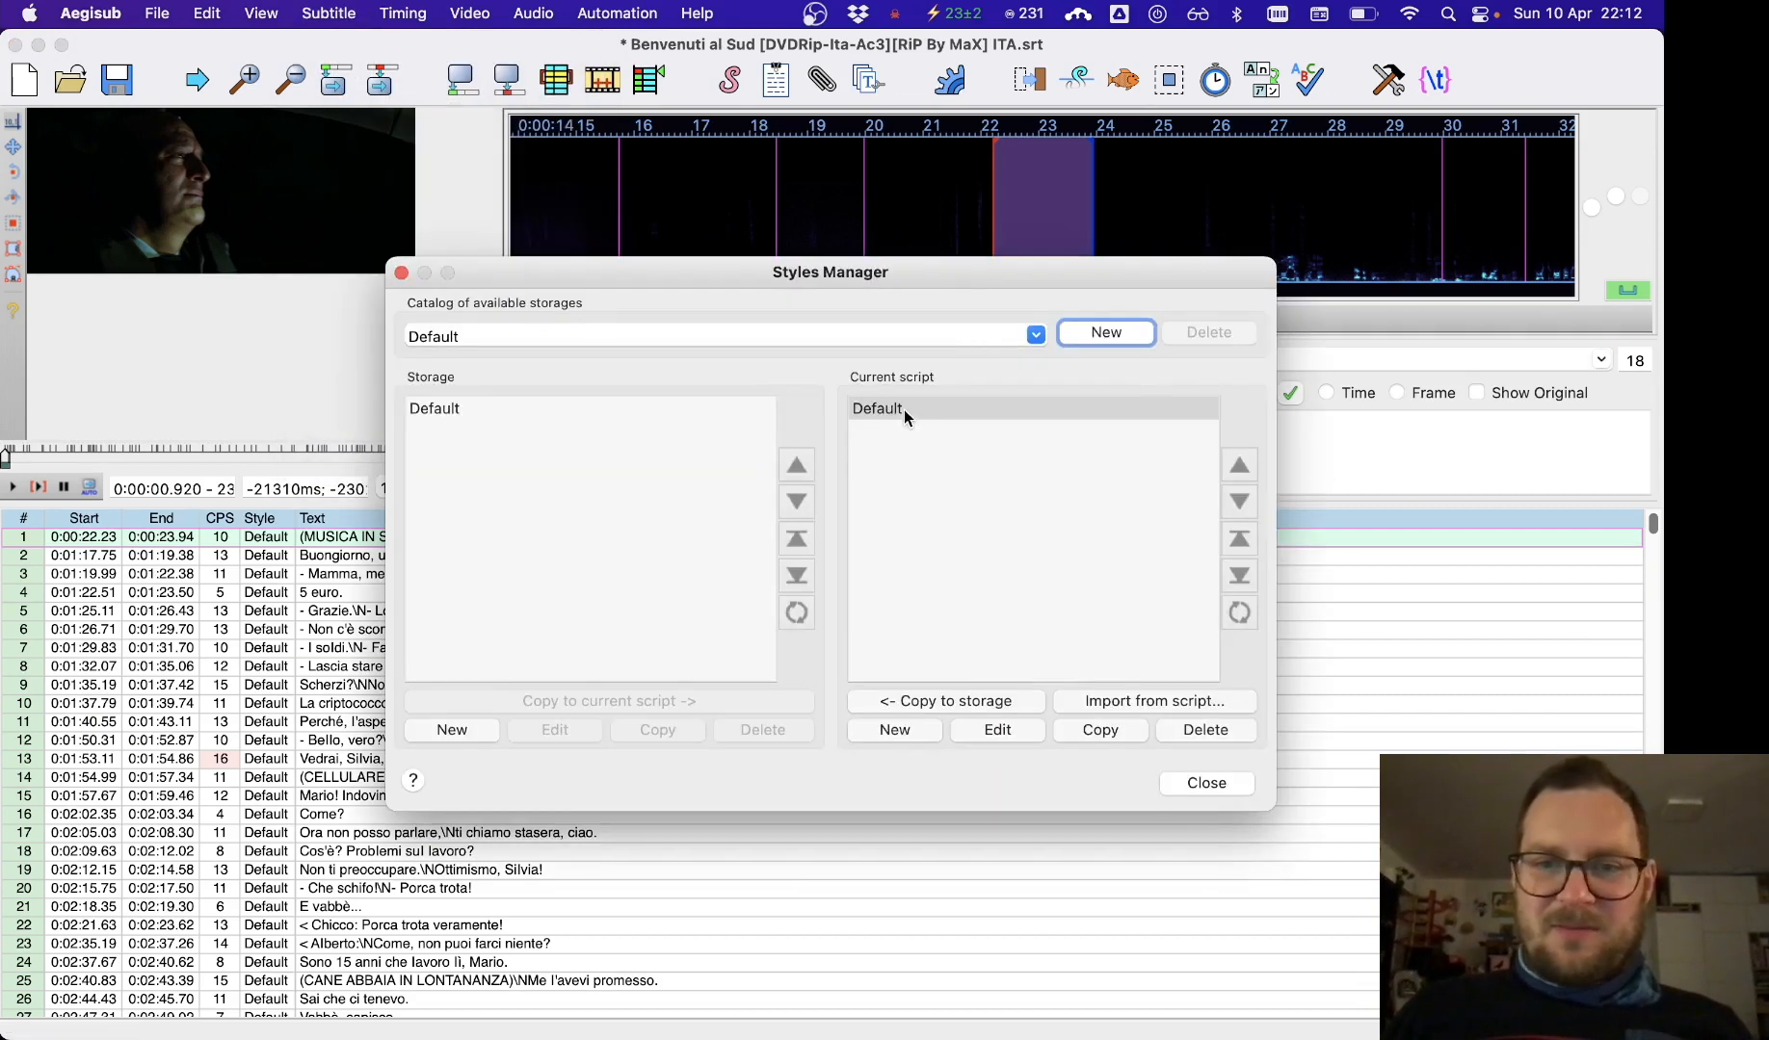
click(903, 410)
click(992, 732)
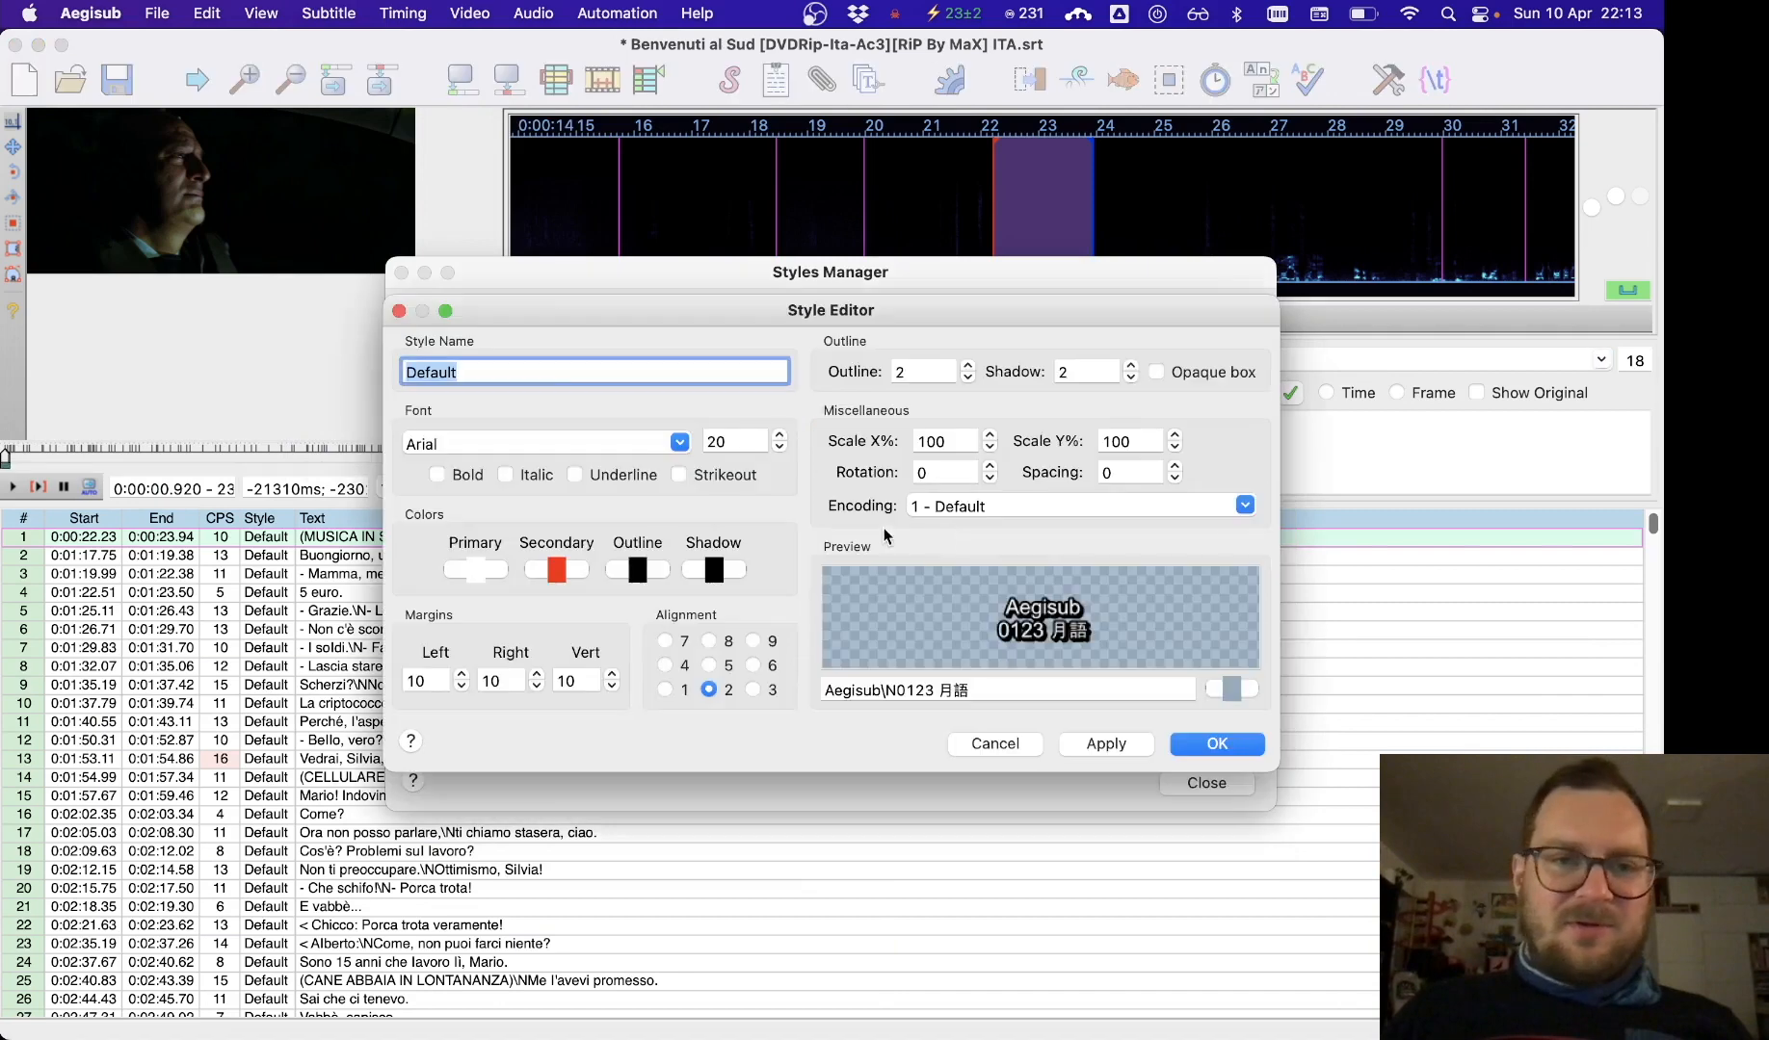
click(709, 642)
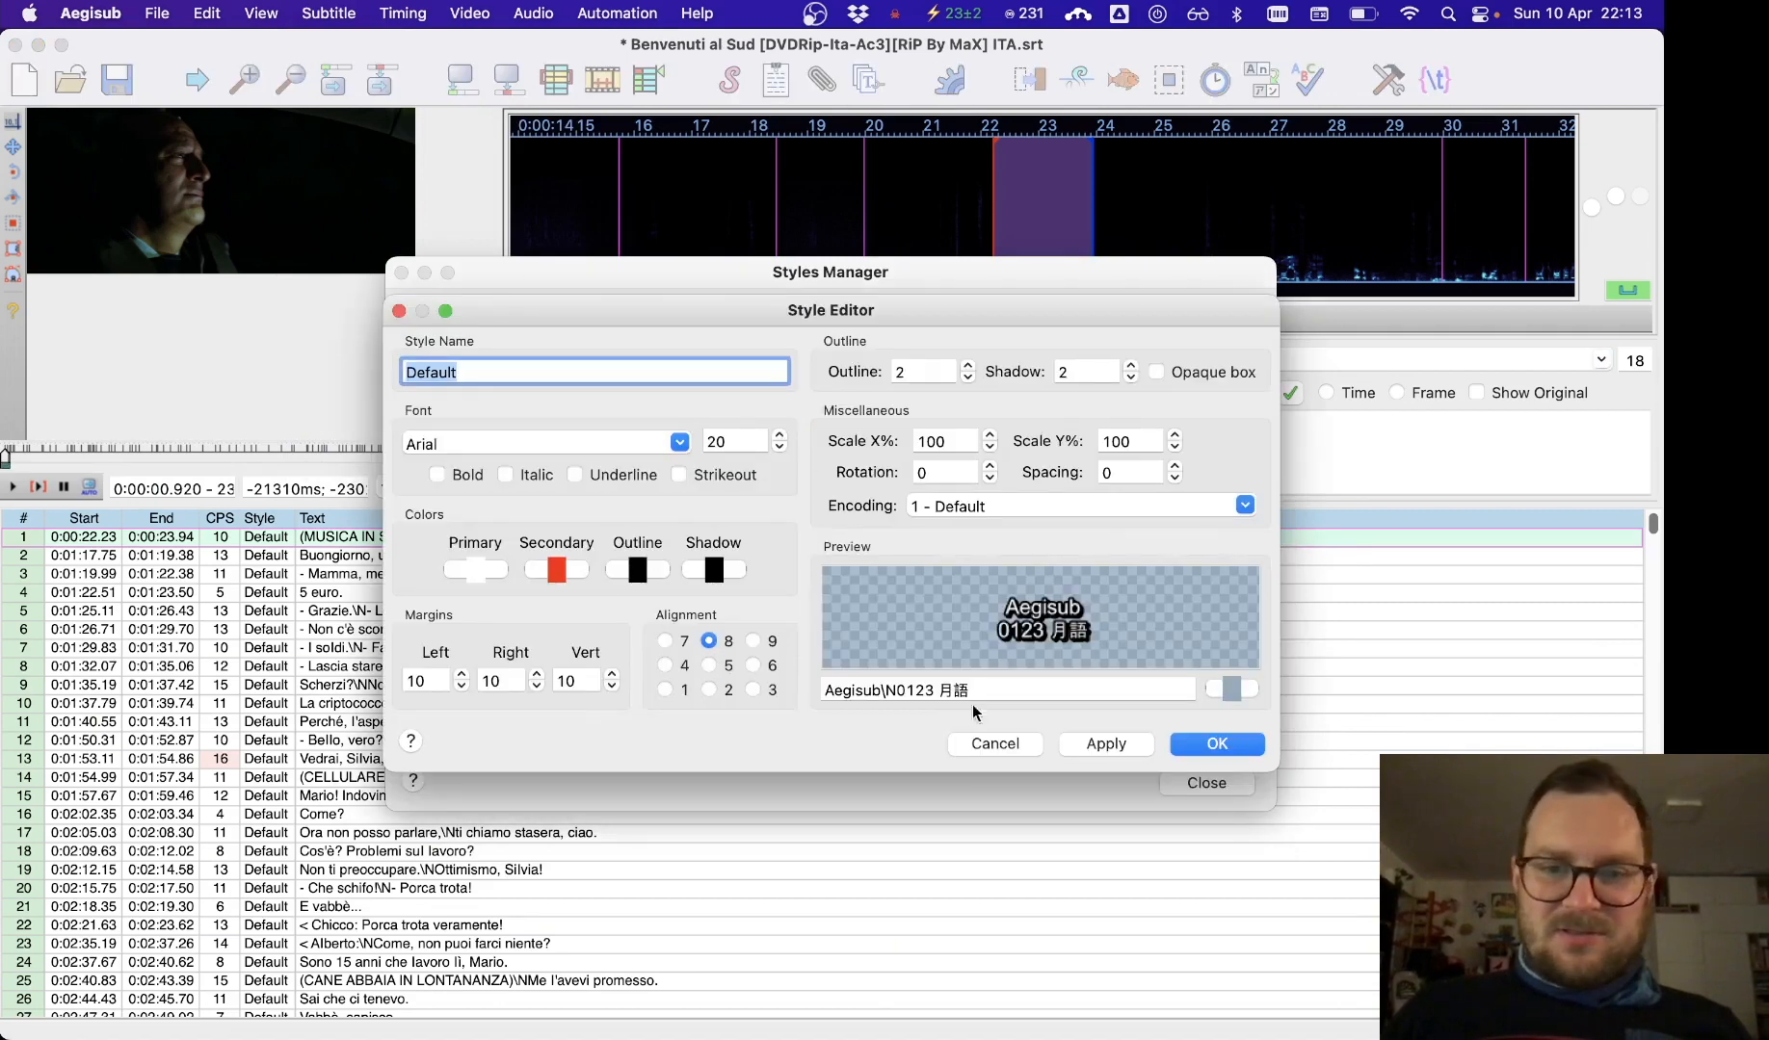
click(1180, 746)
click(1207, 781)
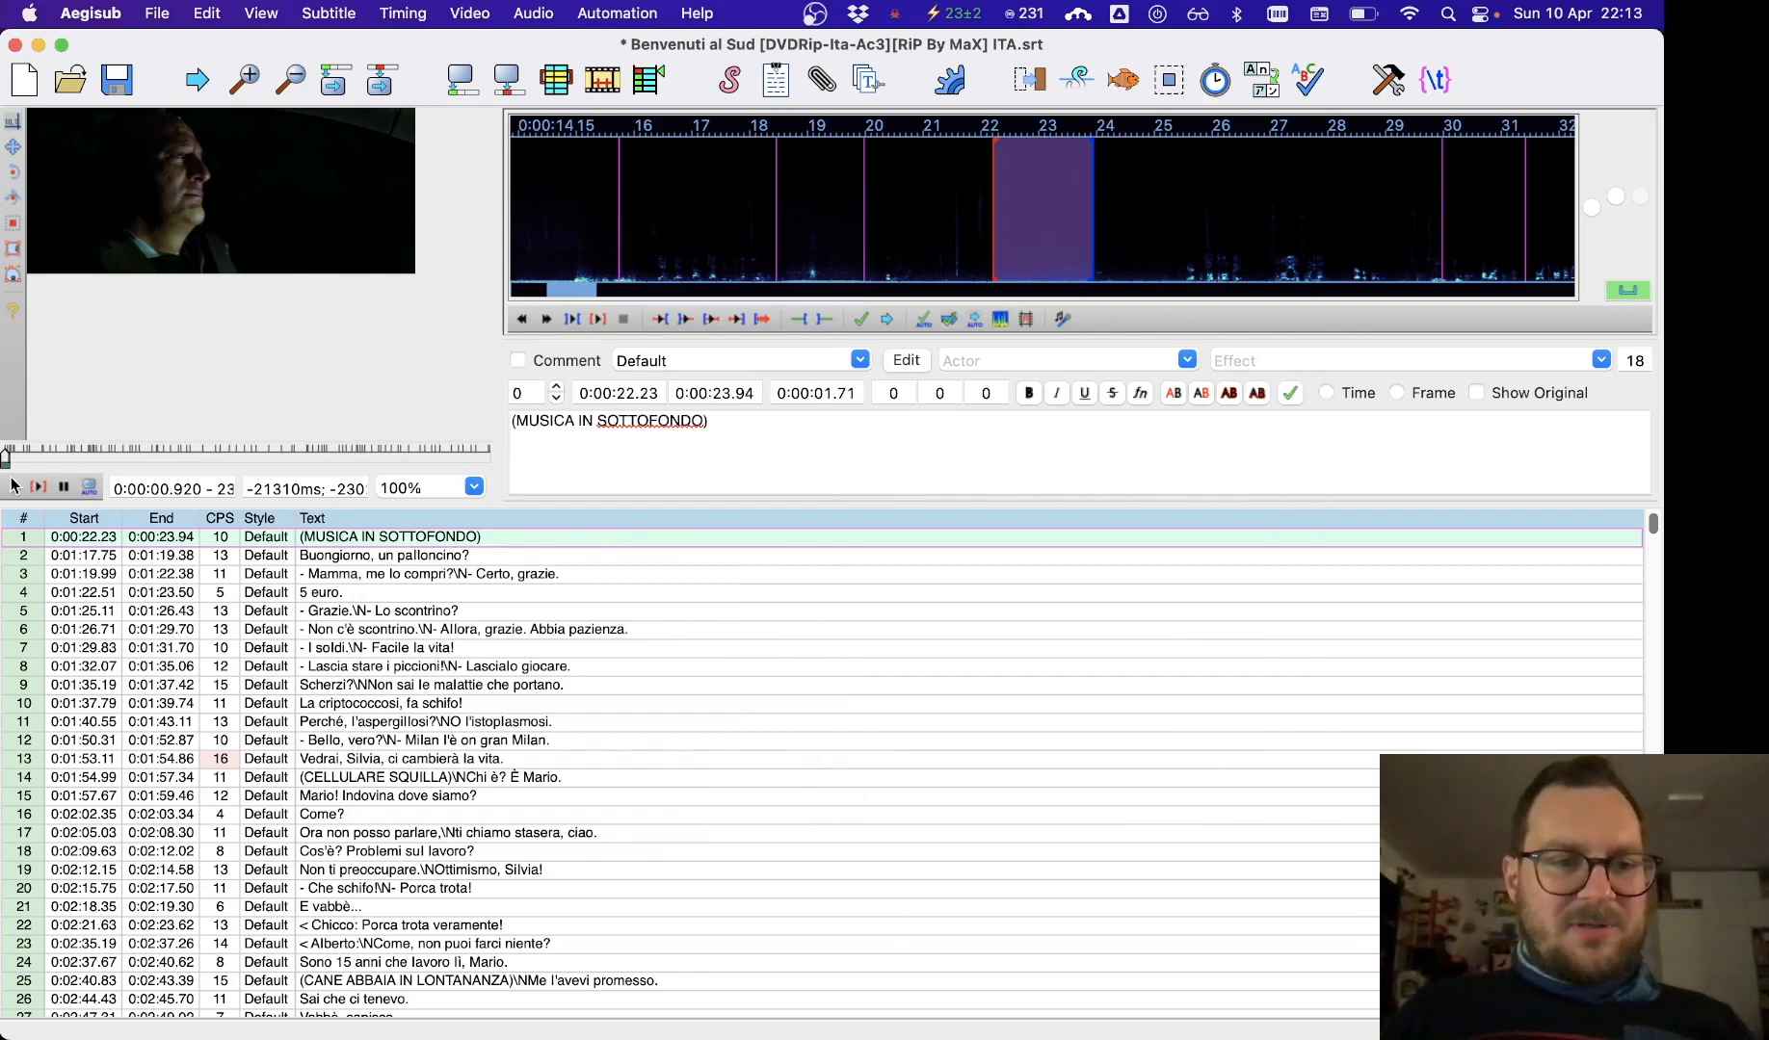
Skim the subtitle lines and preview the video from the start to about 0:00:22 to check the subtitles against it.
scroll(329, 751, down, 20)
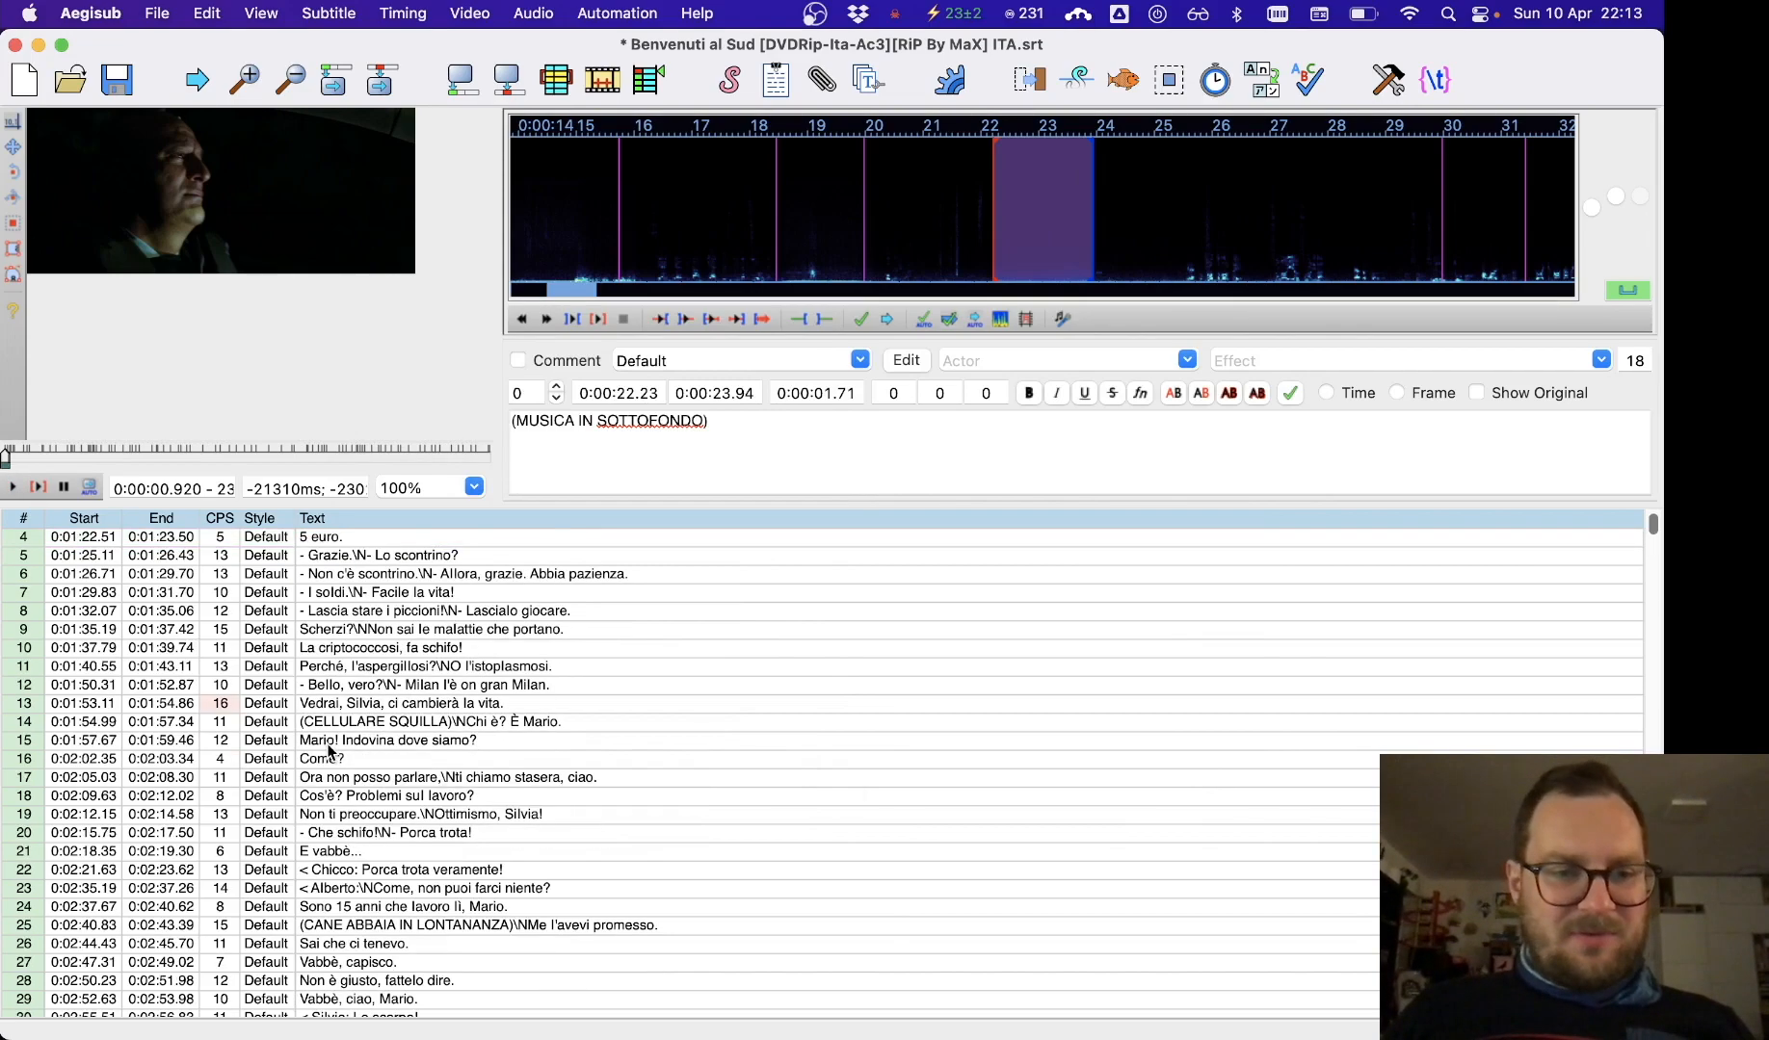
scroll(329, 752, down, 20)
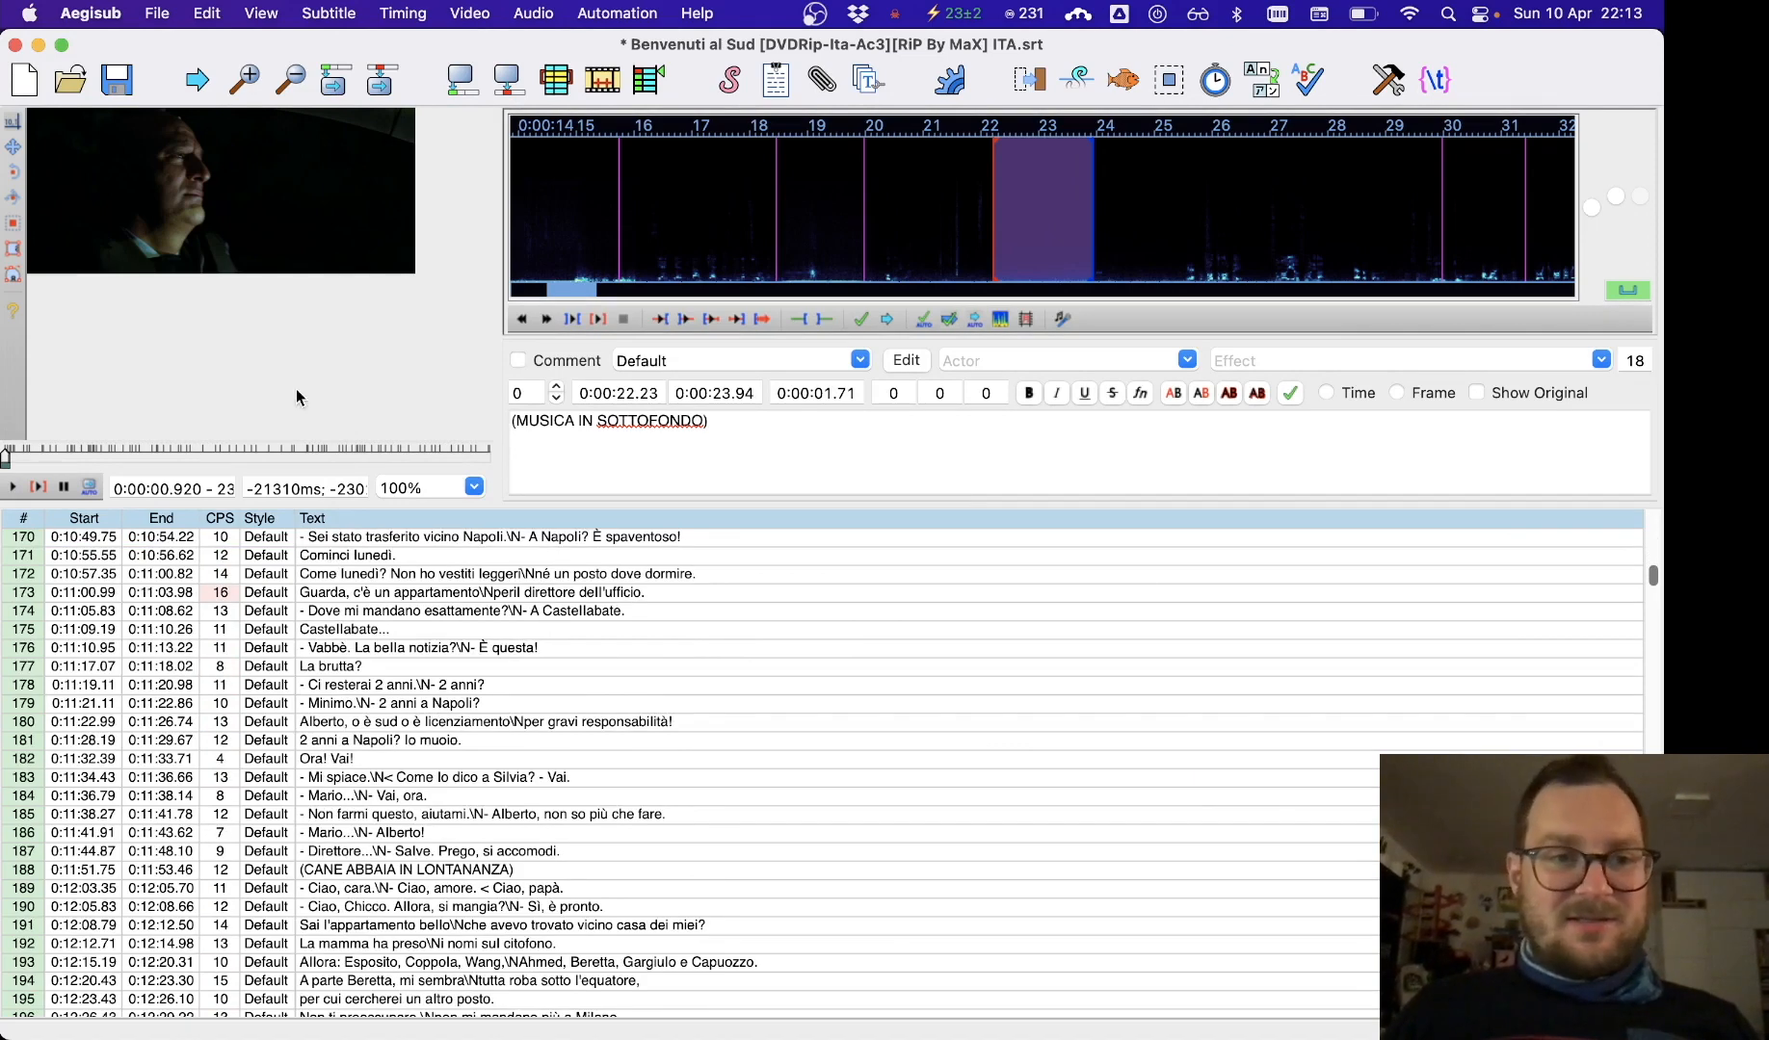
click(14, 489)
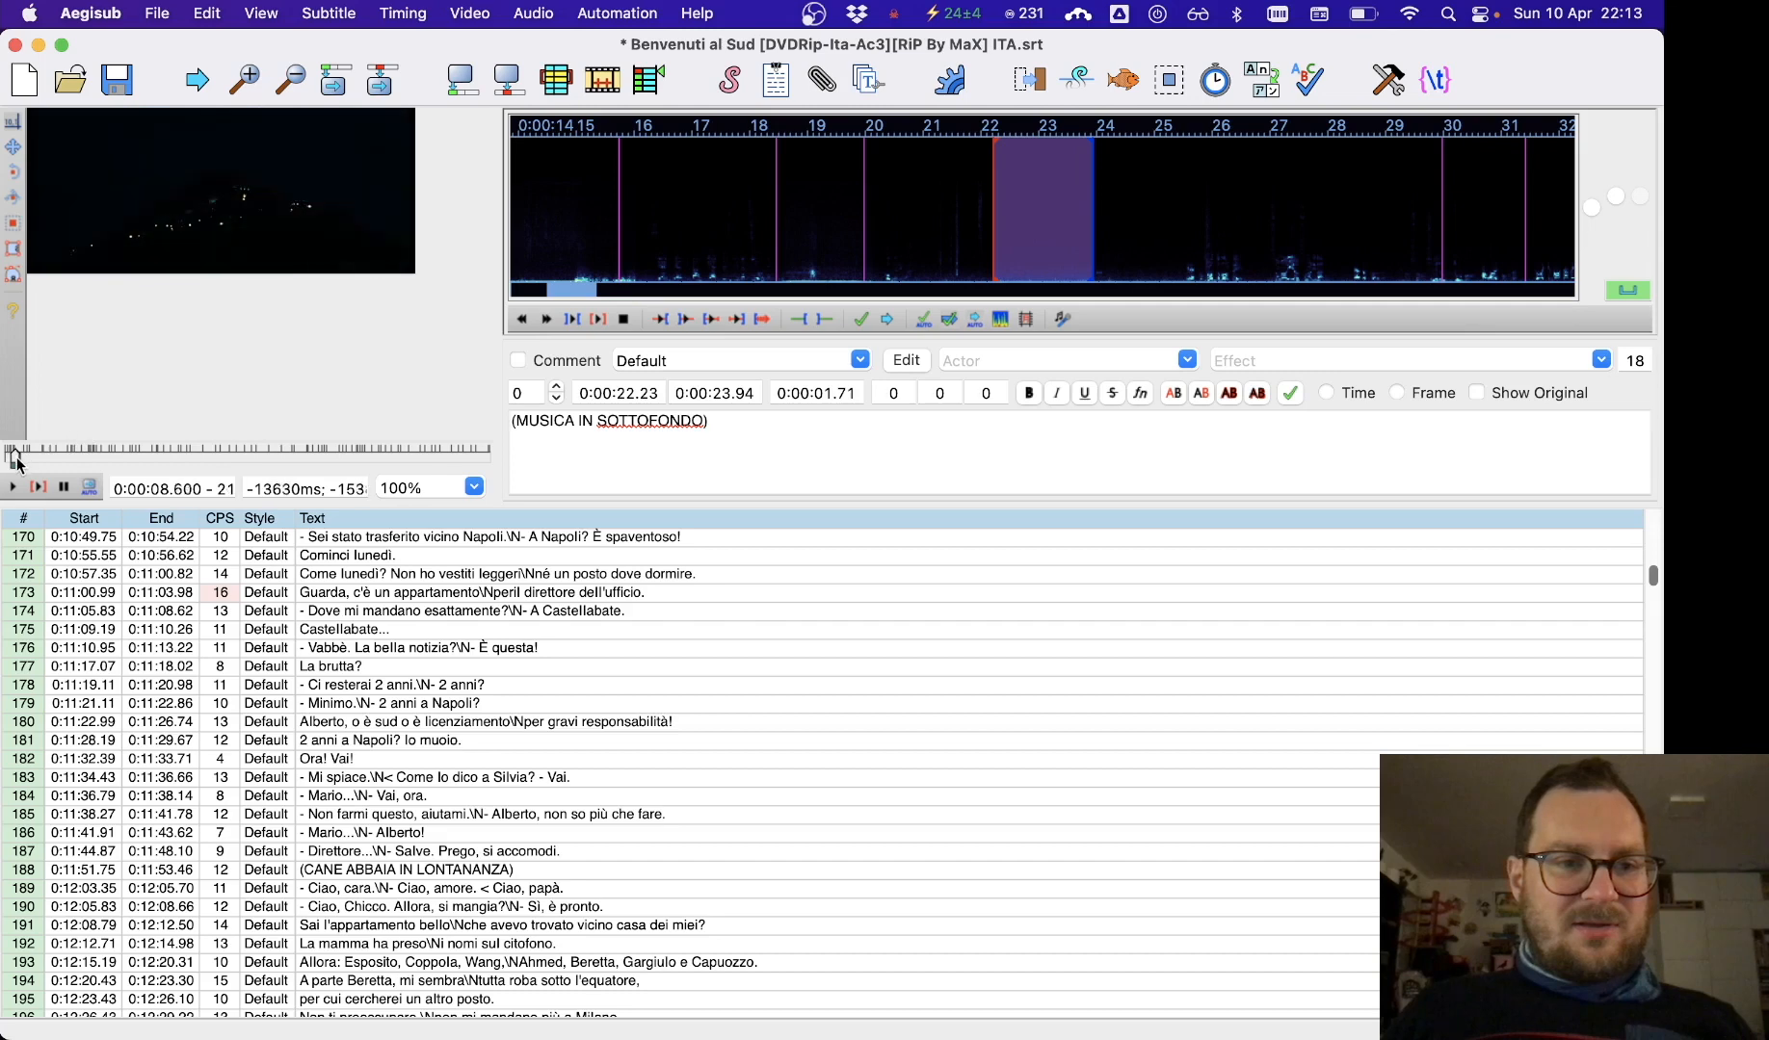
drag(13, 457, 26, 459)
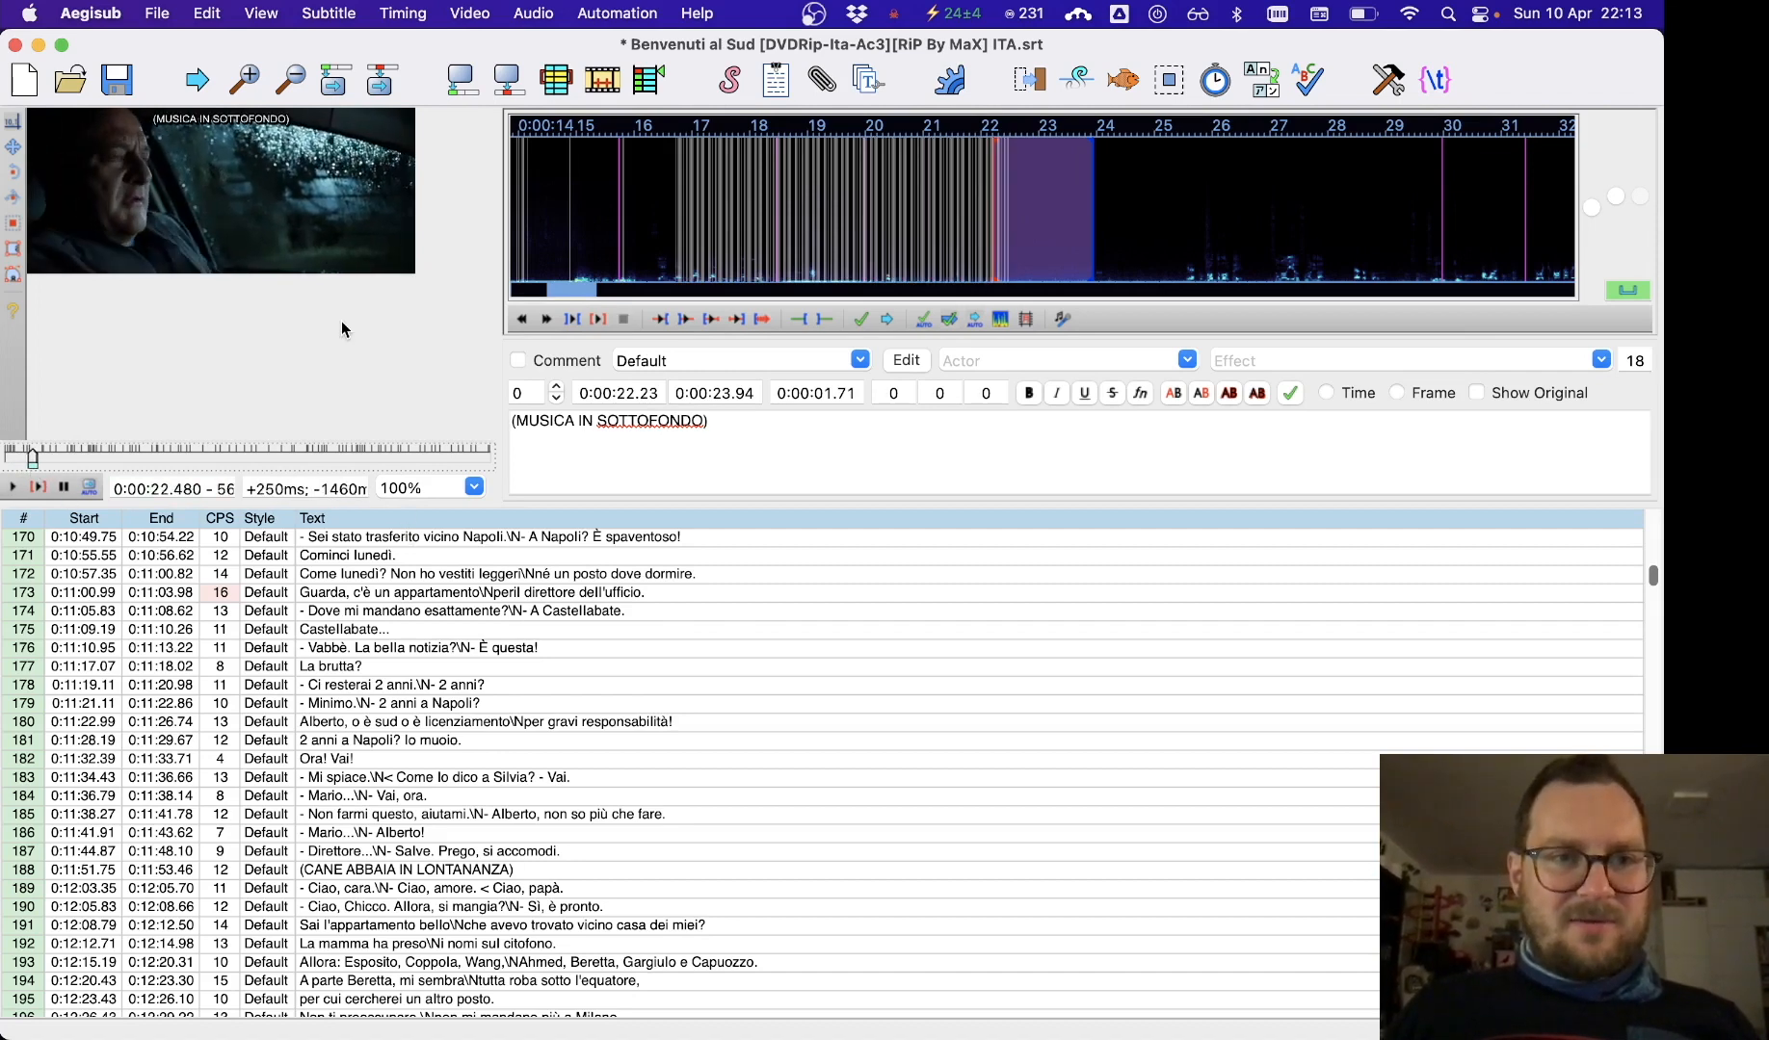
Find the subtitle line whose text contains arrivati, searching all rows.
click(459, 651)
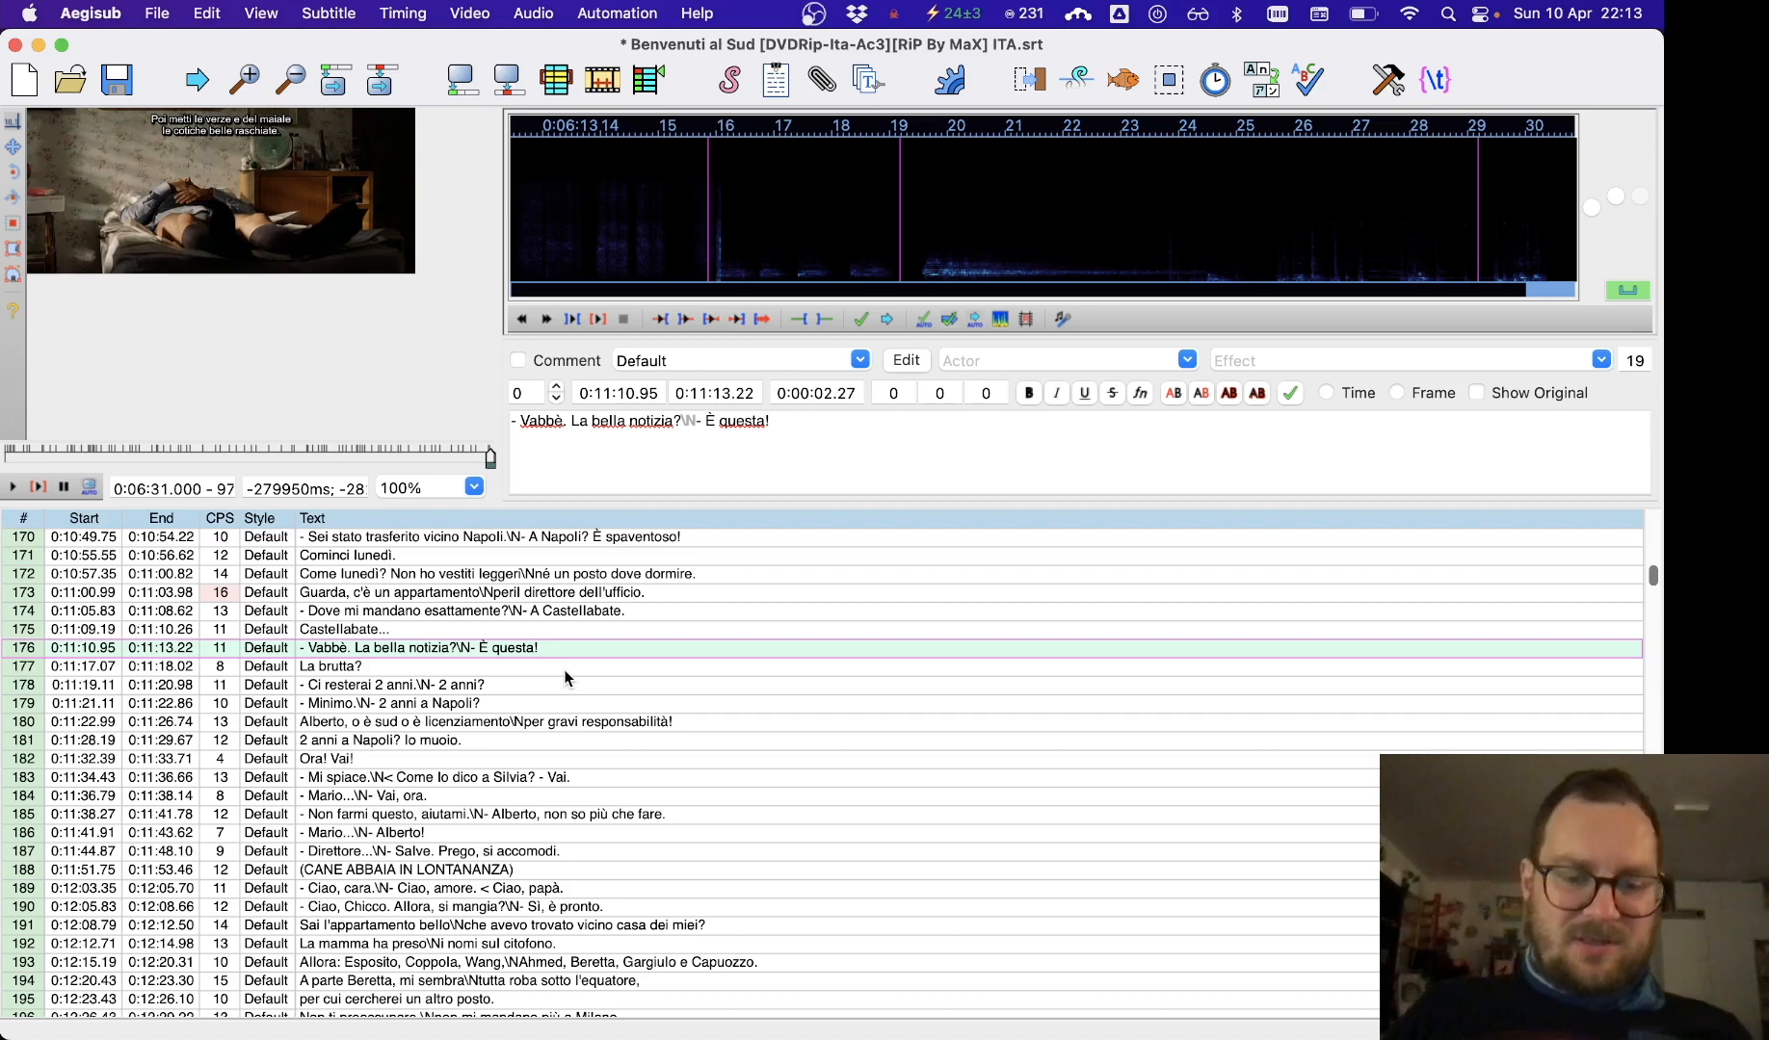
key(super+f)
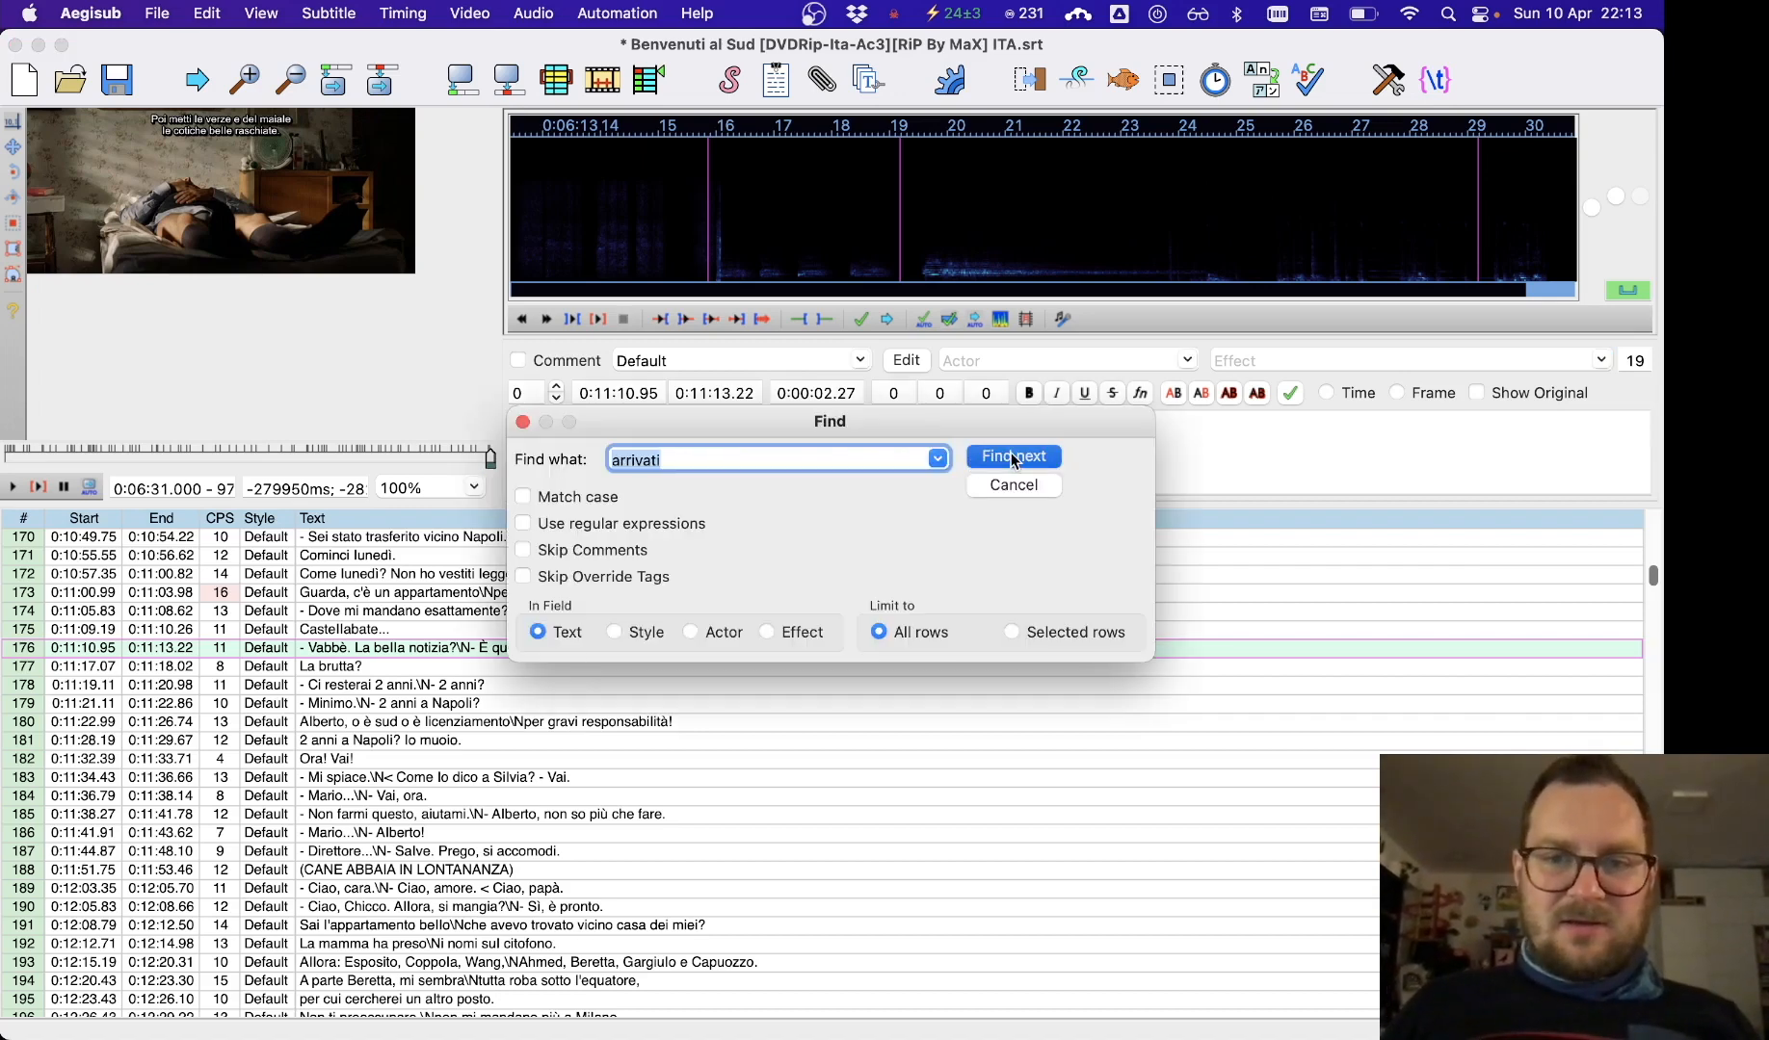
click(1010, 454)
click(1002, 481)
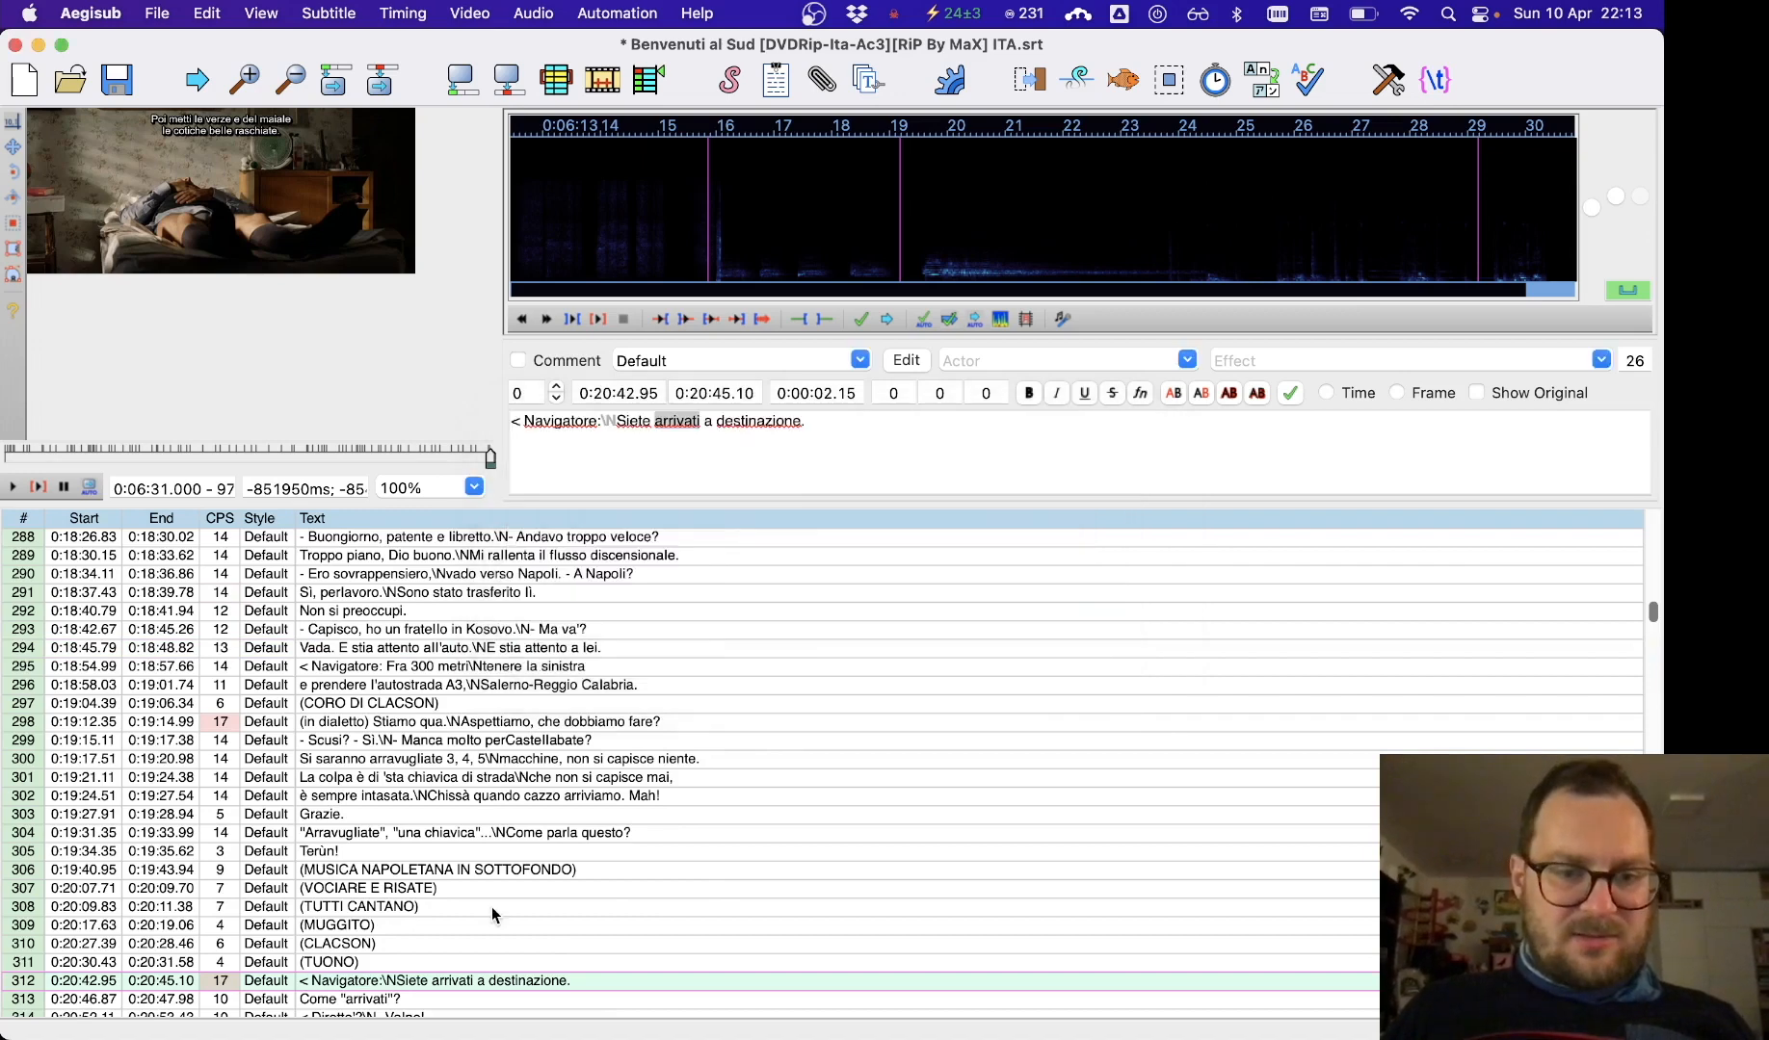
Look through the subtitle lines around the navigator's line to locate where the dialogue of the clip's scene begins.
scroll(483, 929, down, 2)
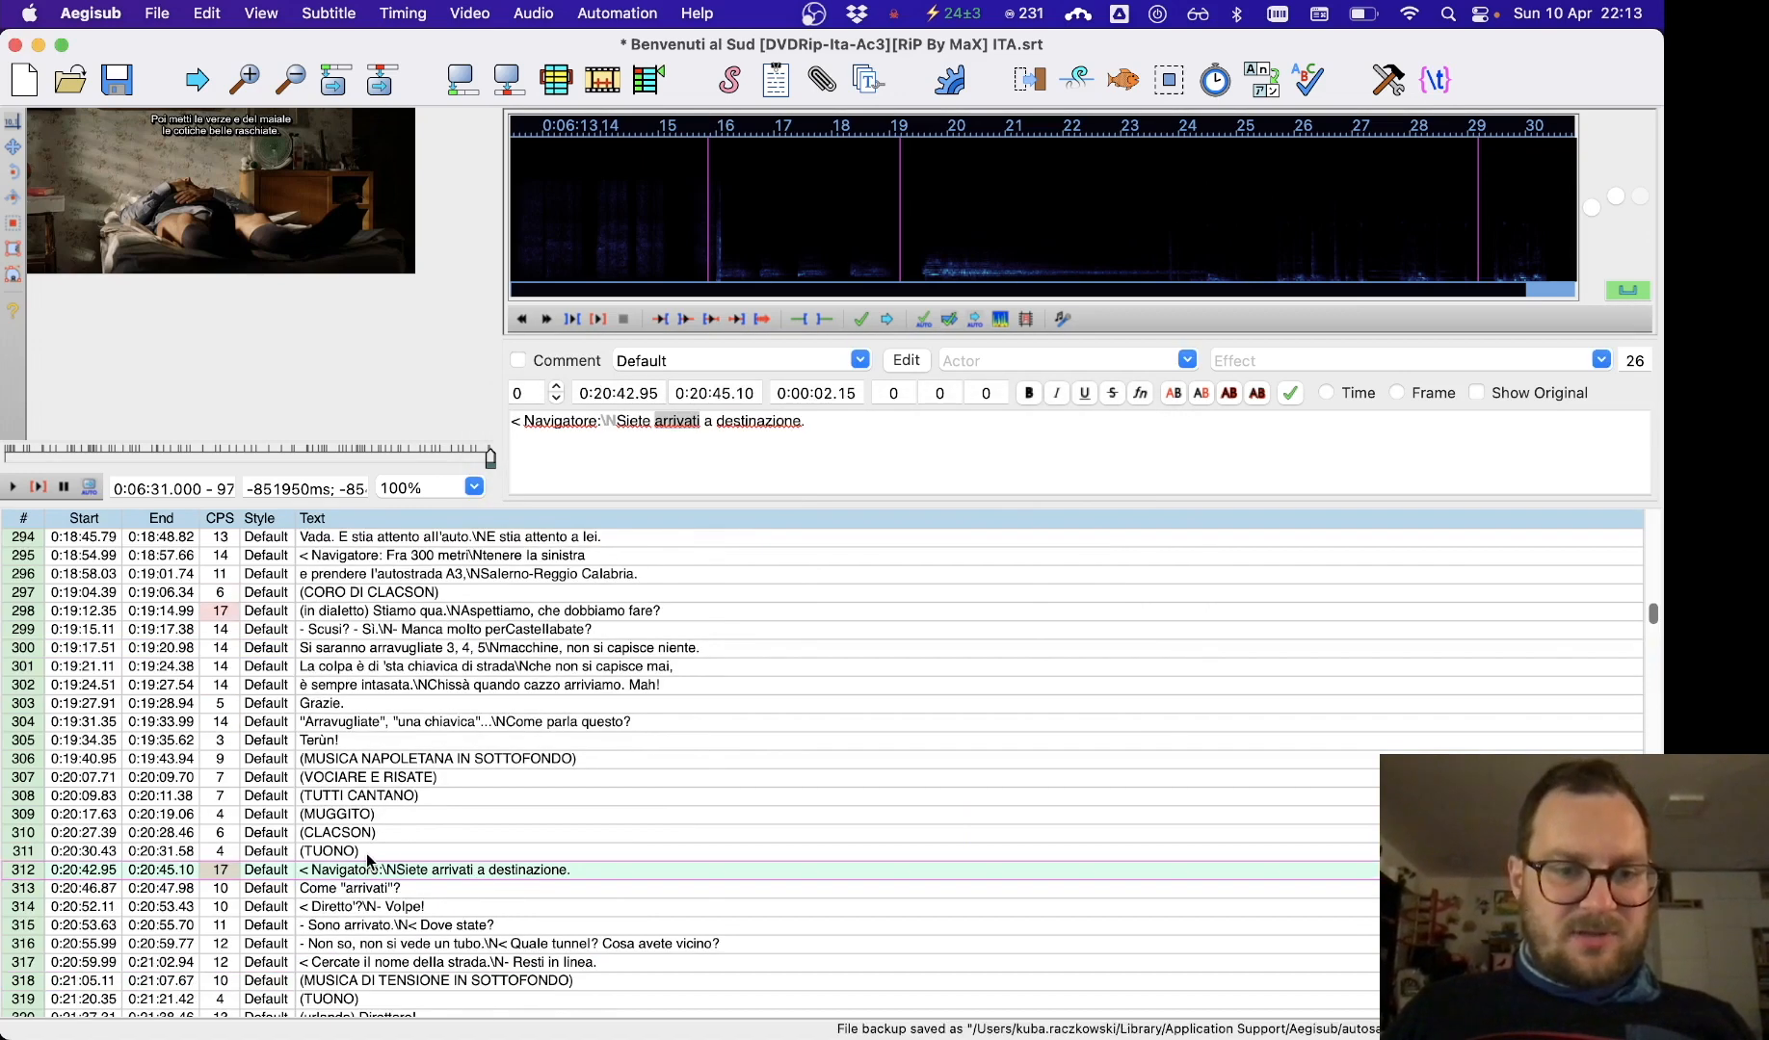
click(382, 832)
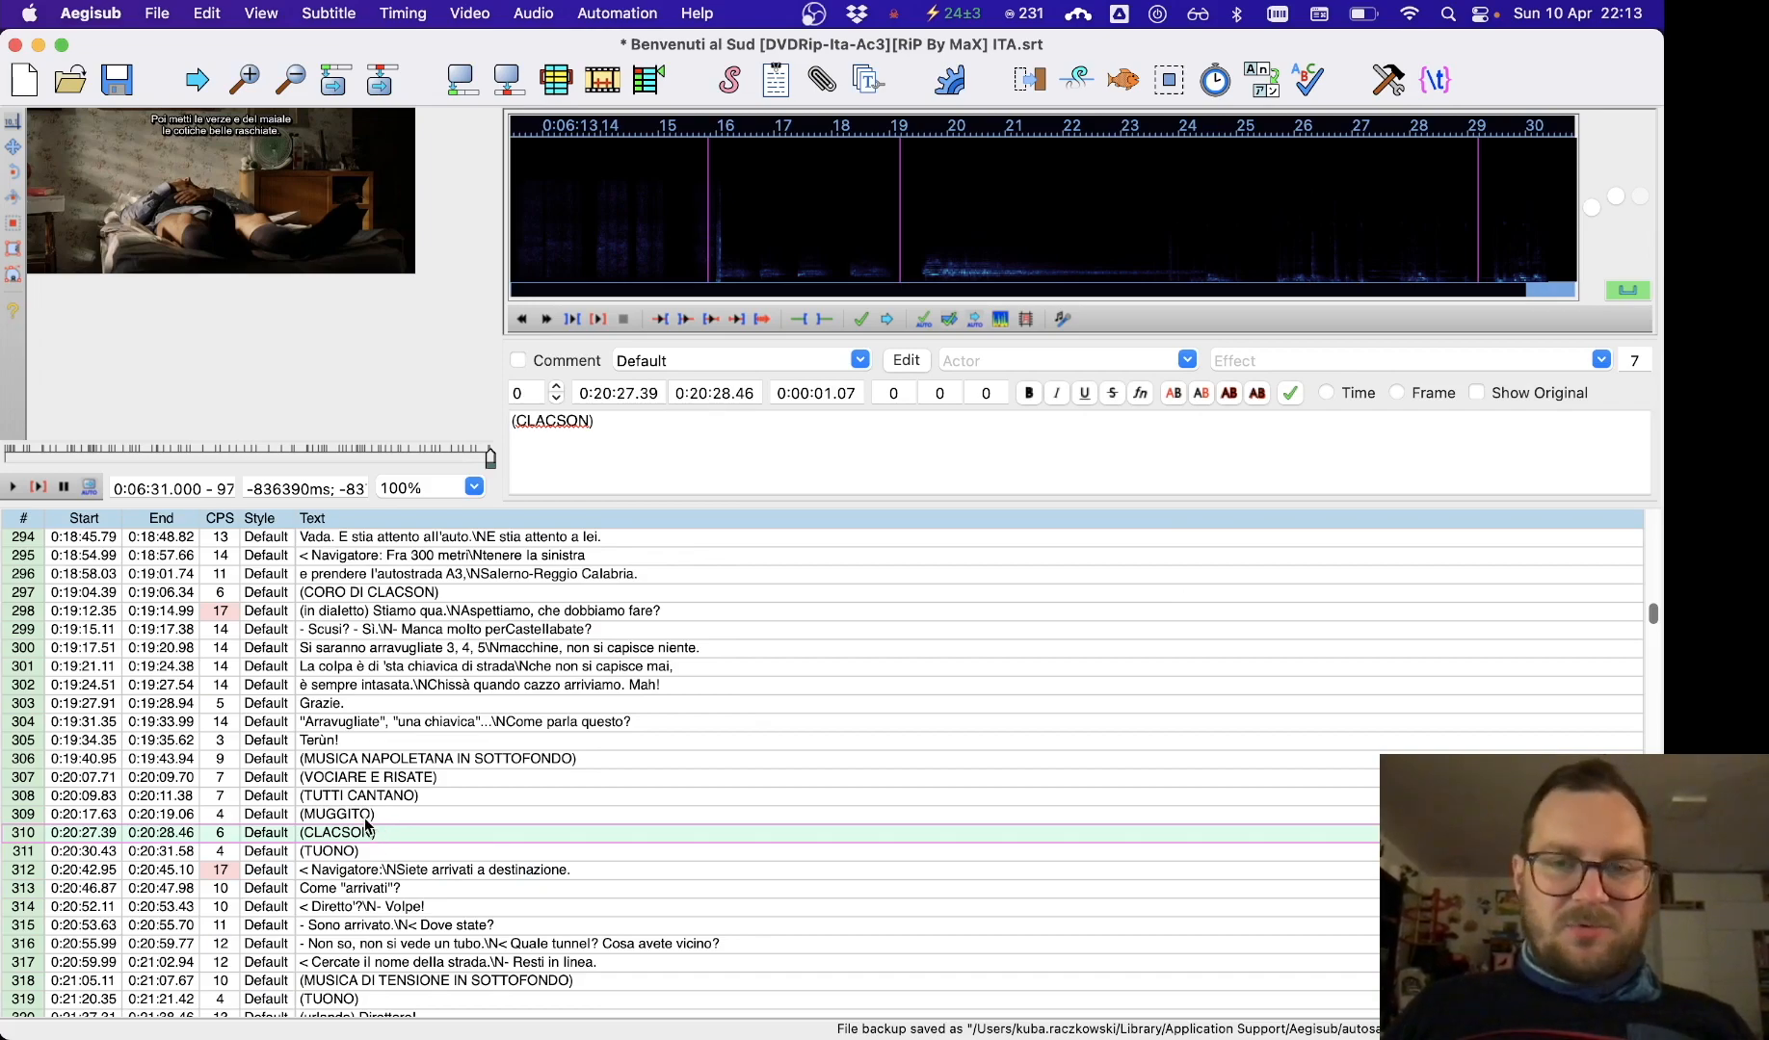
click(365, 820)
scroll(365, 824, up, 20)
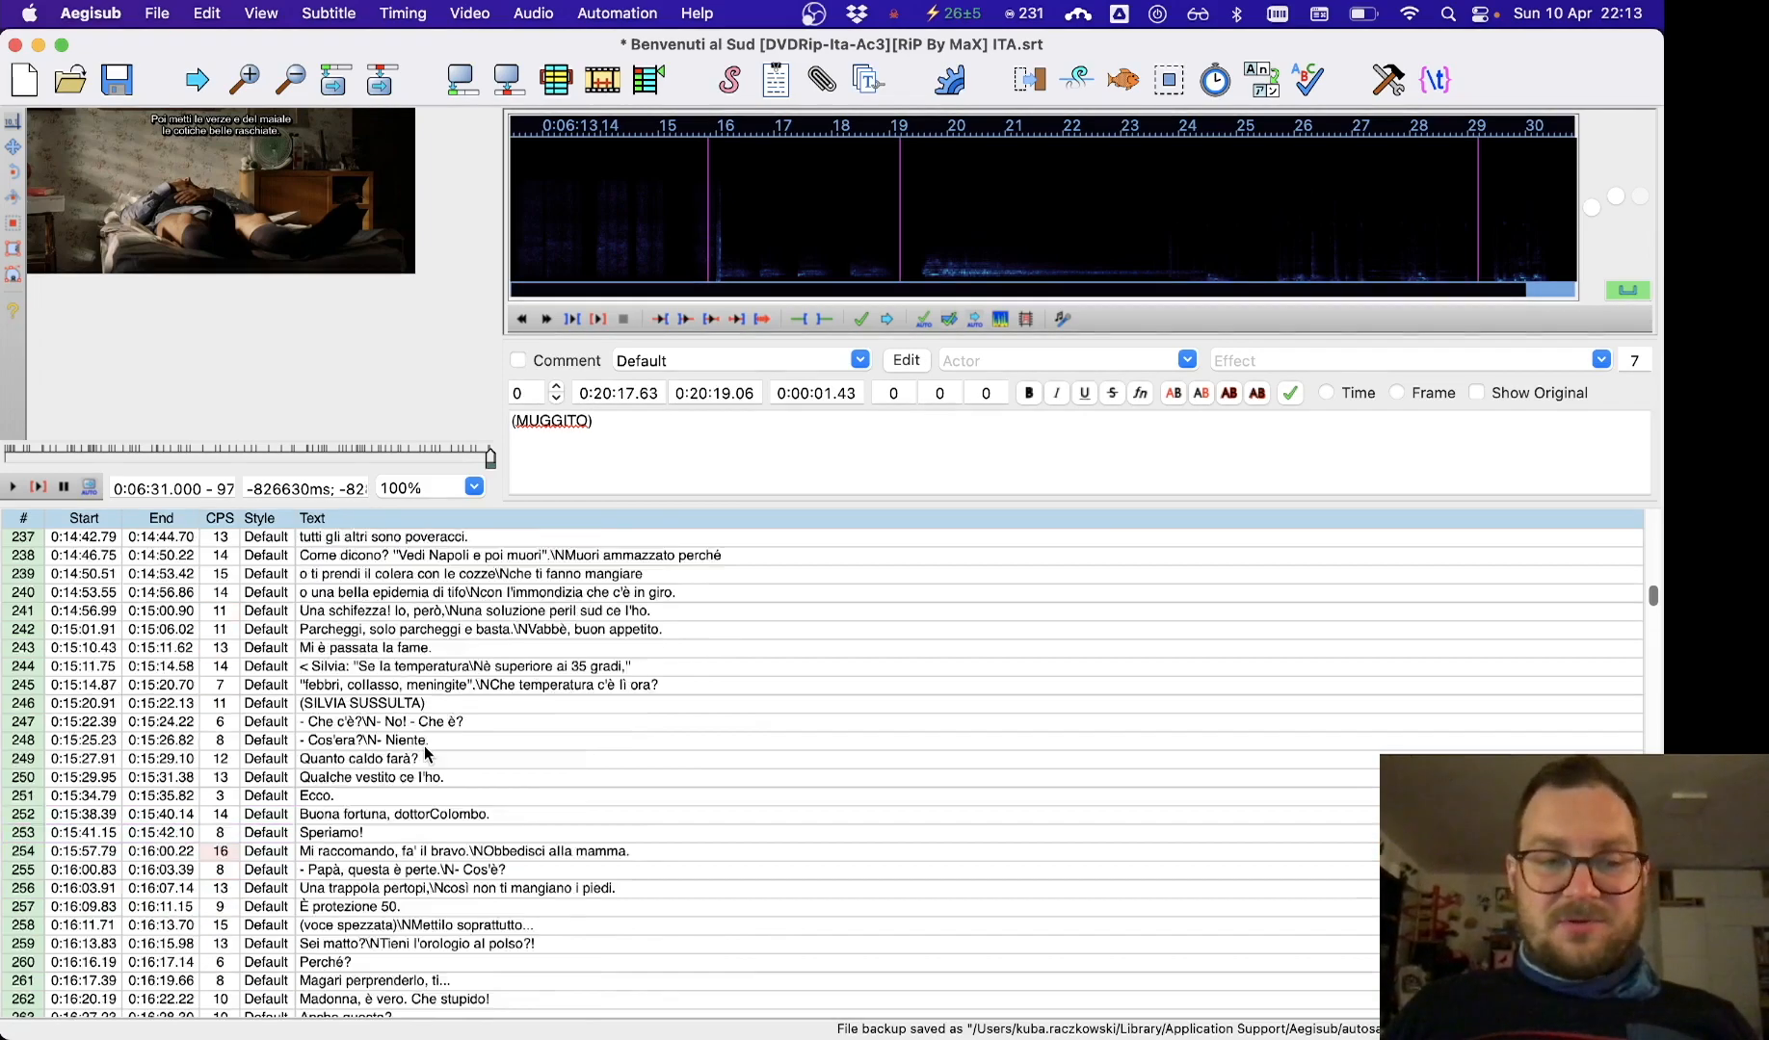
scroll(424, 752, down, 10)
scroll(425, 752, down, 20)
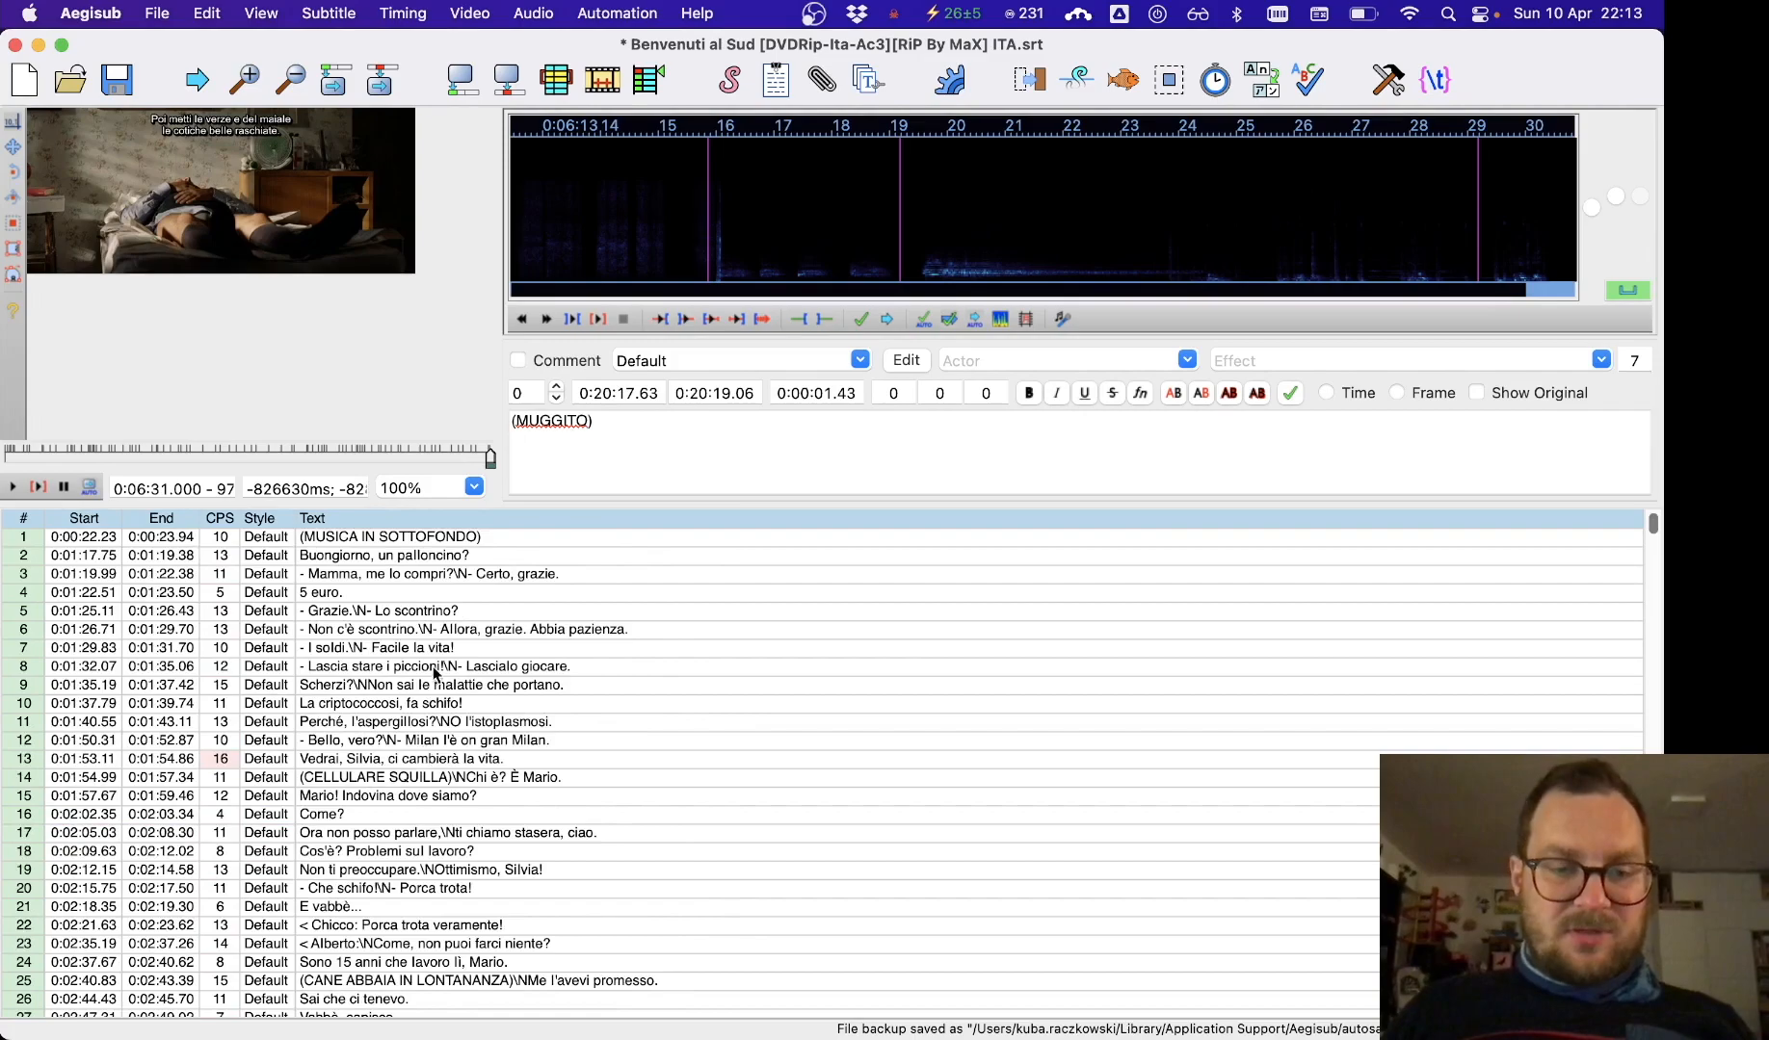
scroll(431, 674, down, 20)
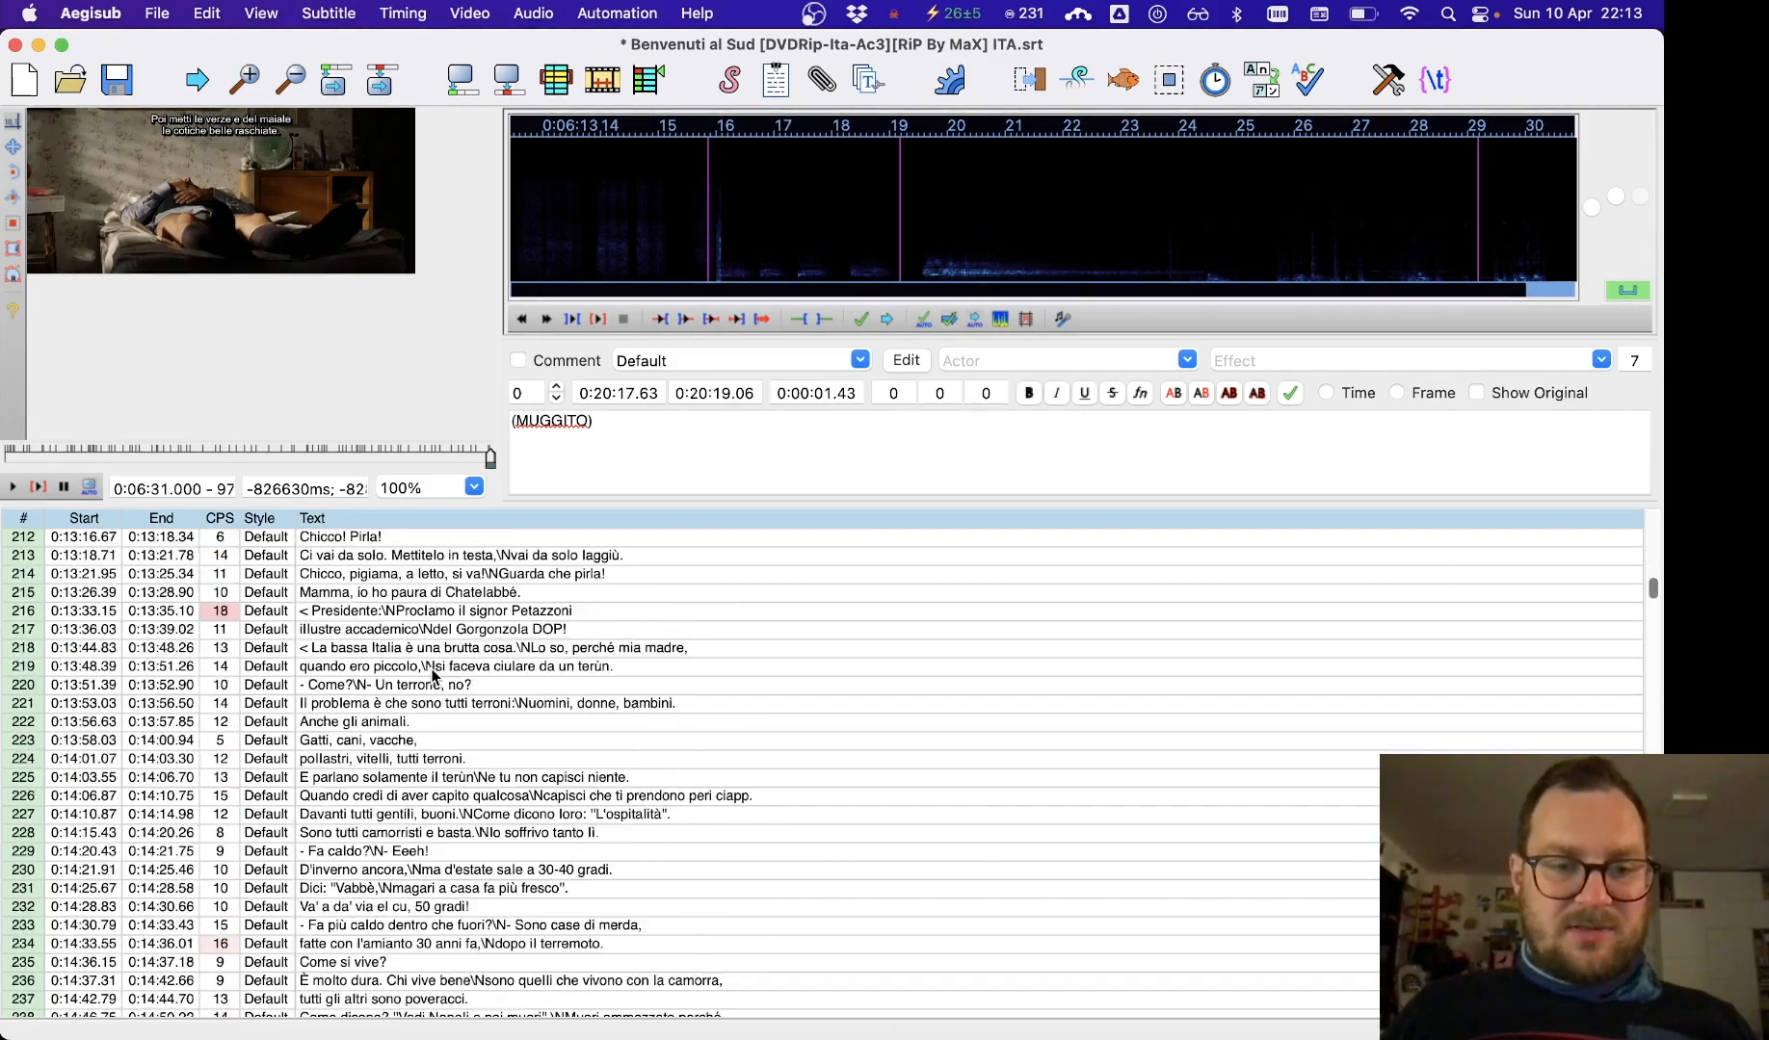
scroll(432, 675, up, 7)
scroll(432, 675, up, 20)
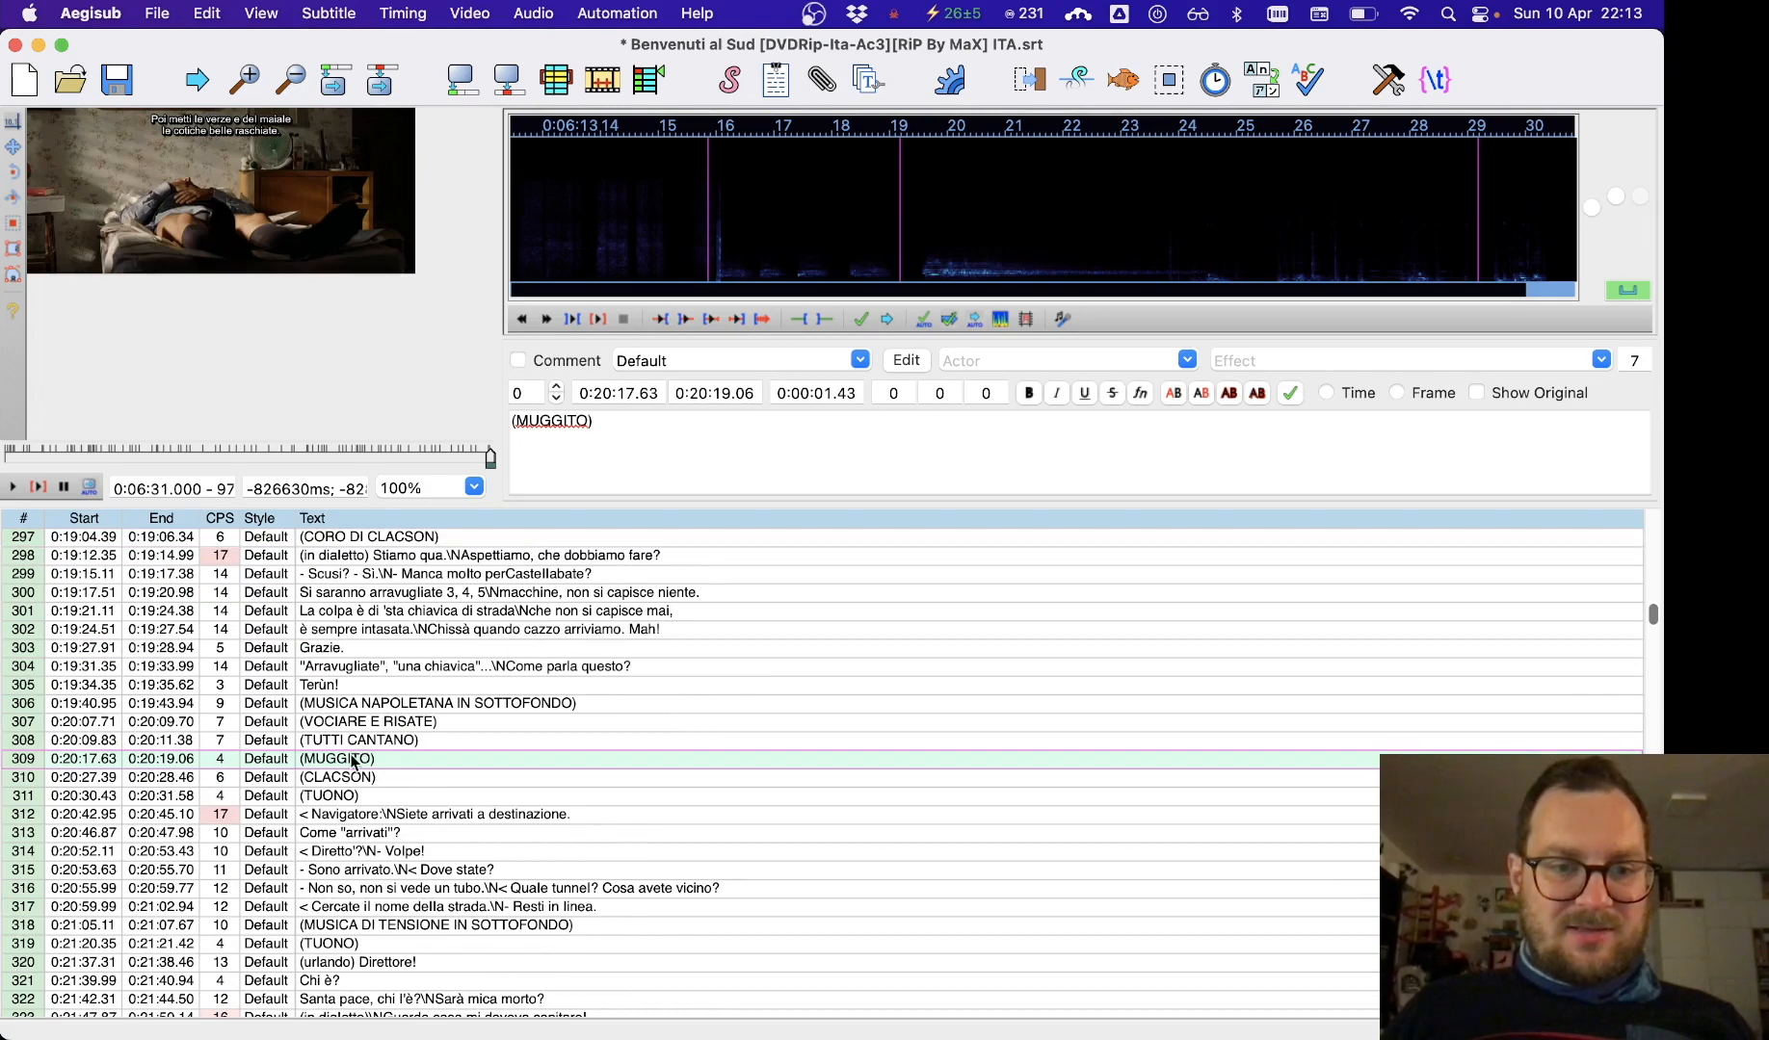
Delete all subtitle lines from the first one through the (MUGGITO) line at 0:20:17.63.
click(356, 740)
click(358, 765)
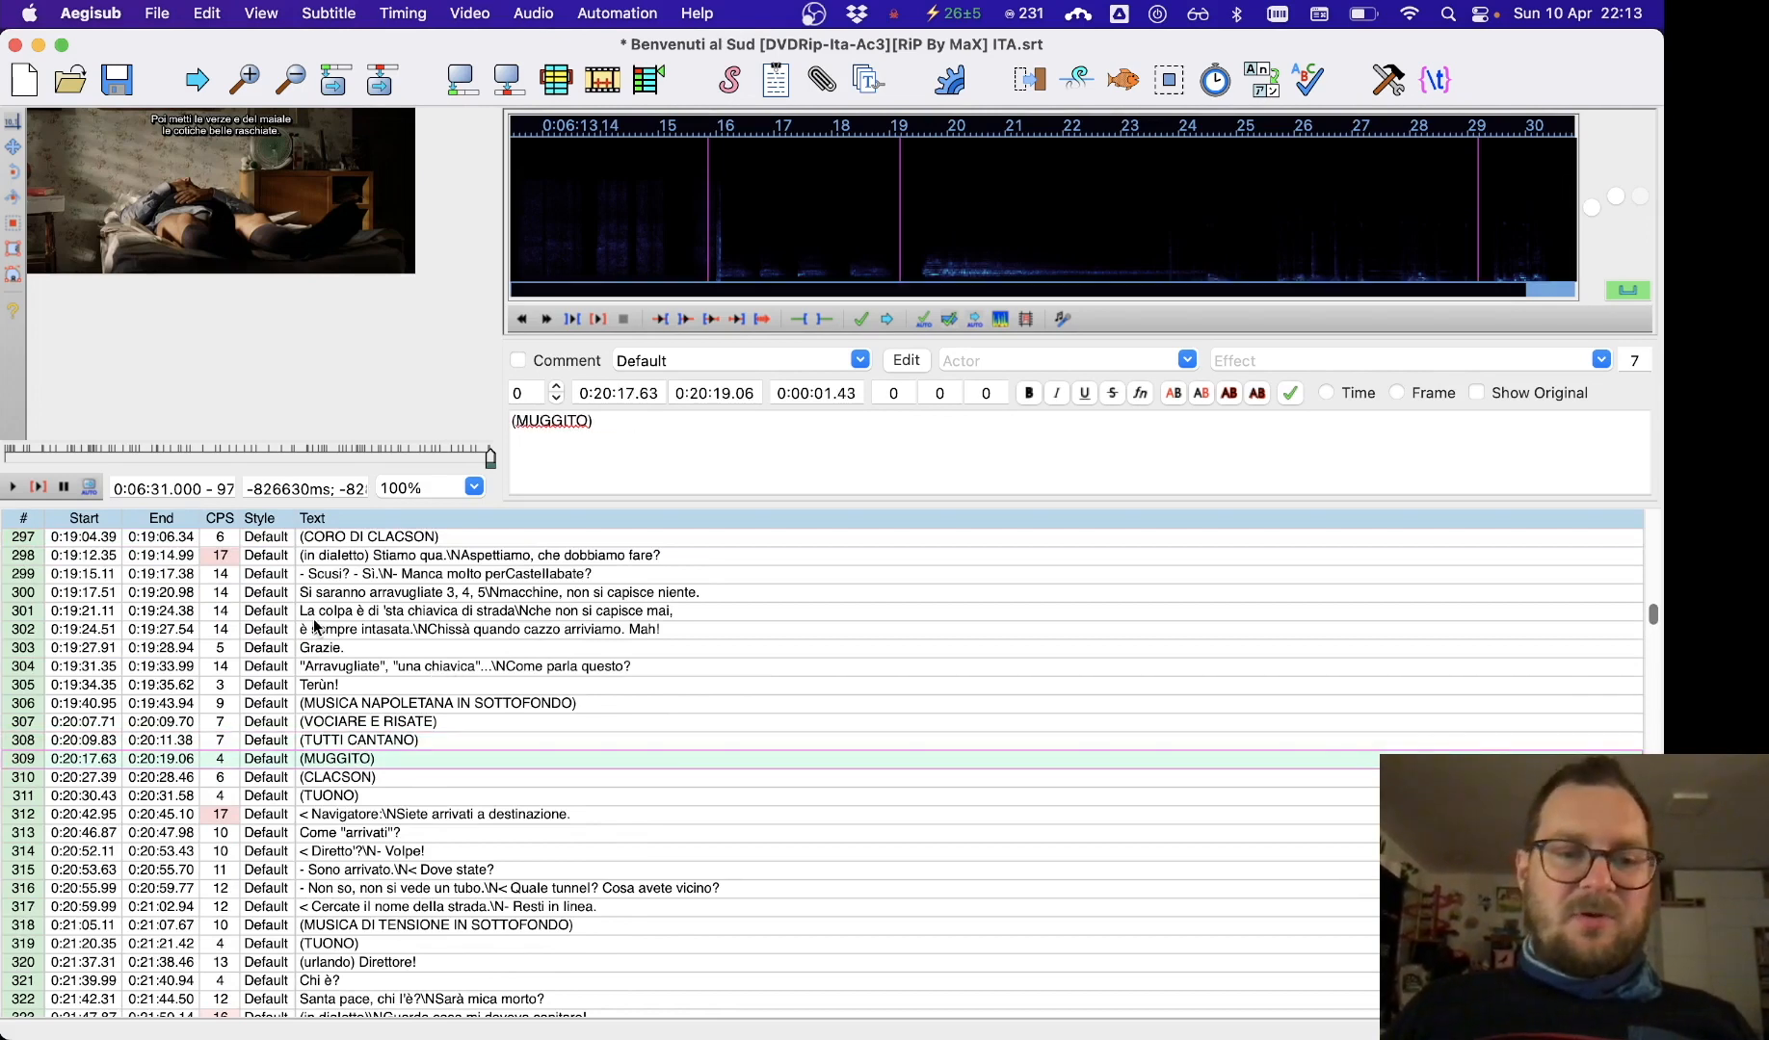
scroll(315, 627, up, 20)
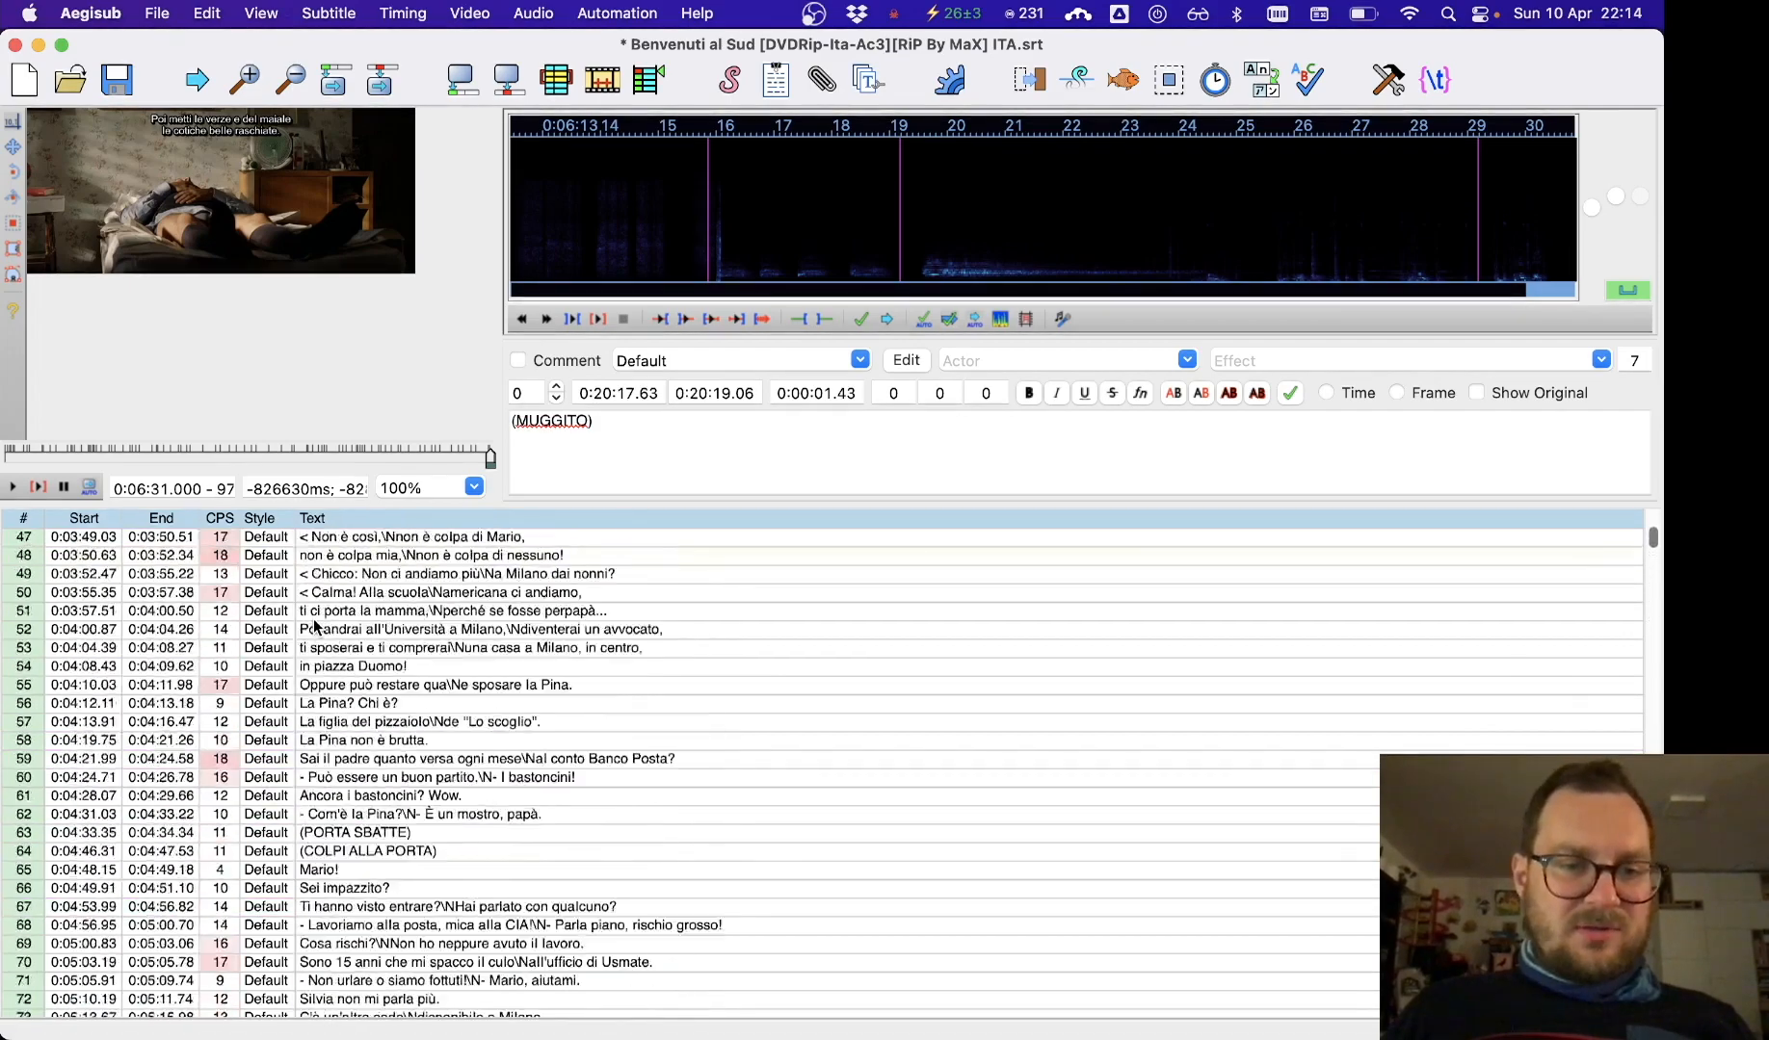
scroll(315, 627, up, 15)
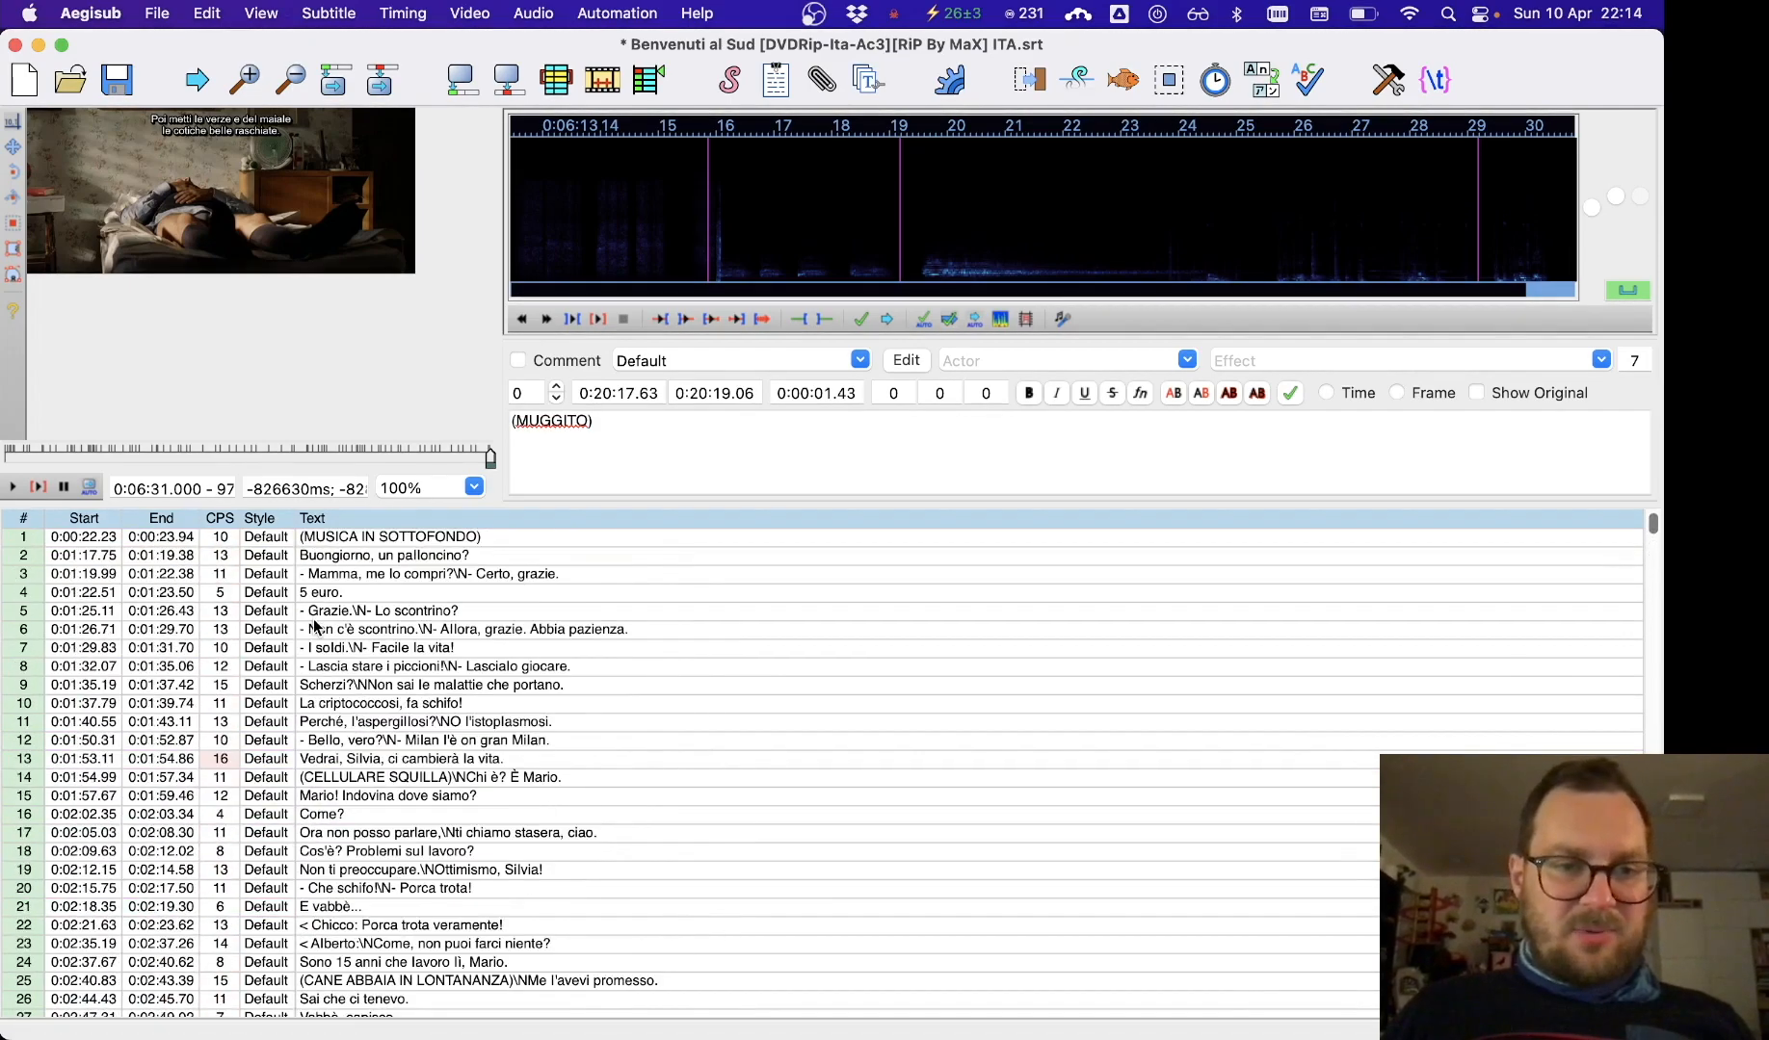
shift+click(390, 537)
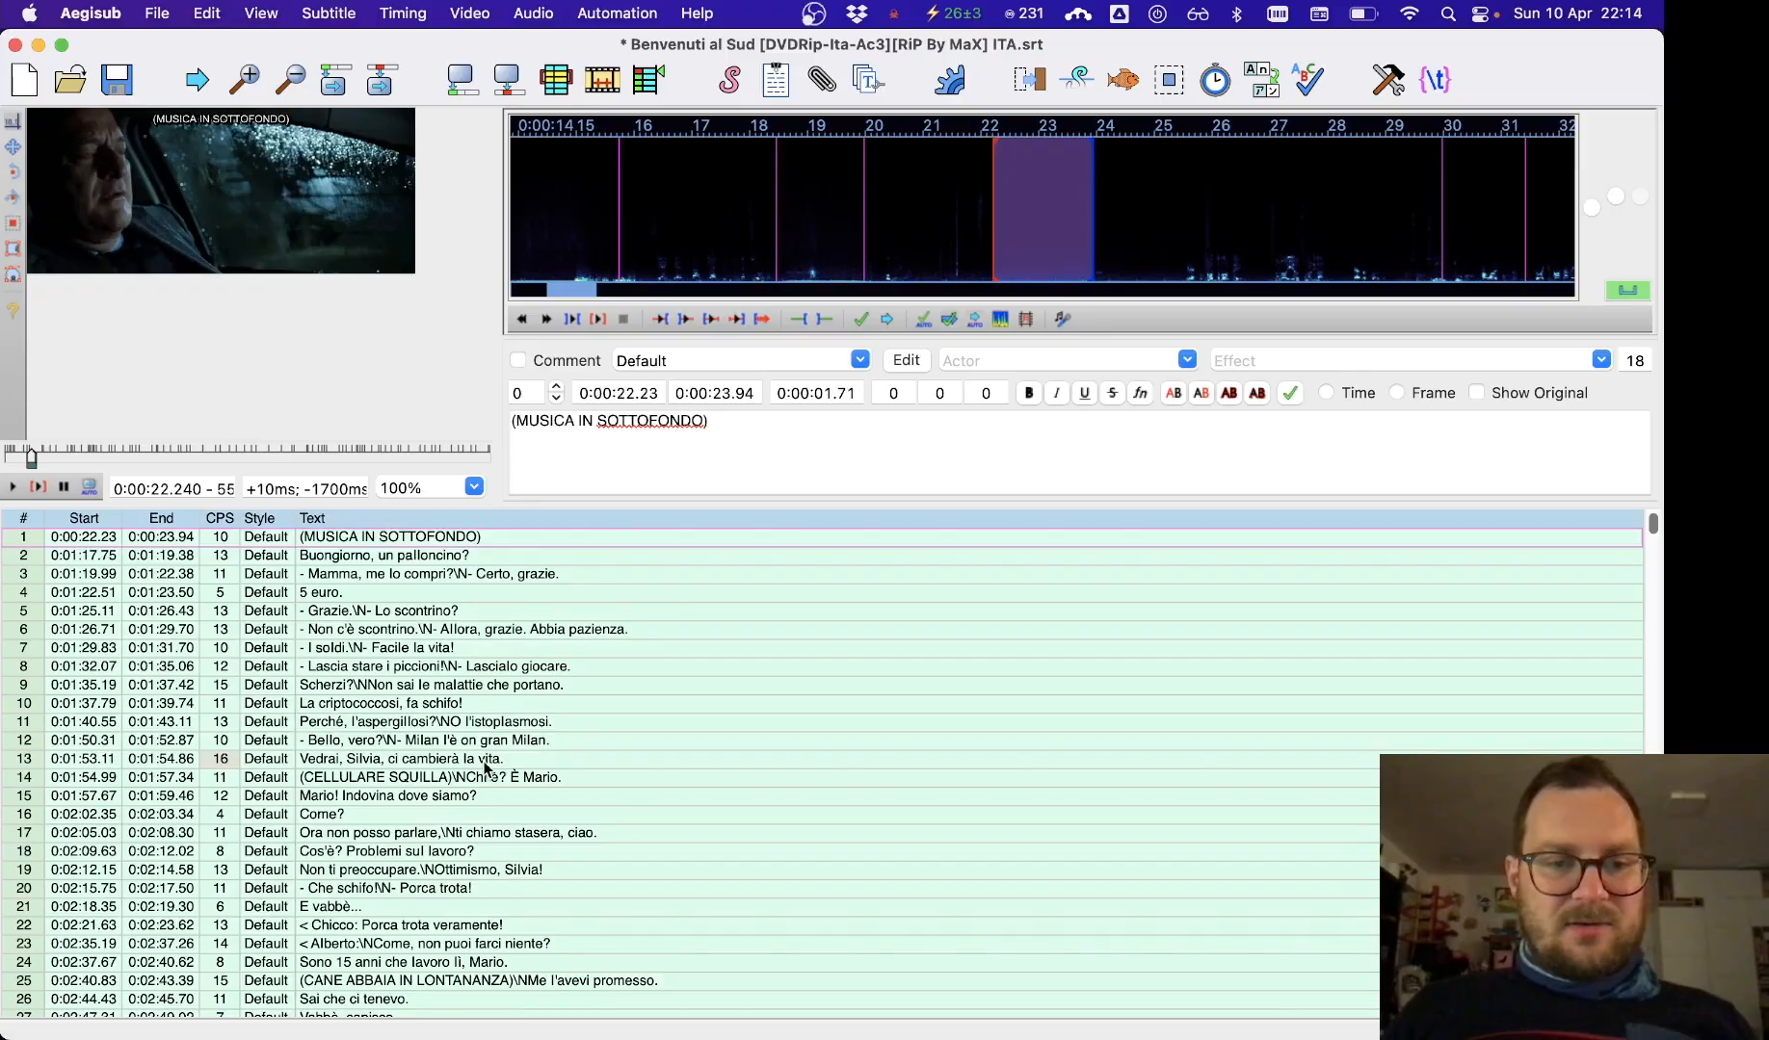
scroll(487, 767, down, 20)
scroll(487, 767, down, 20)
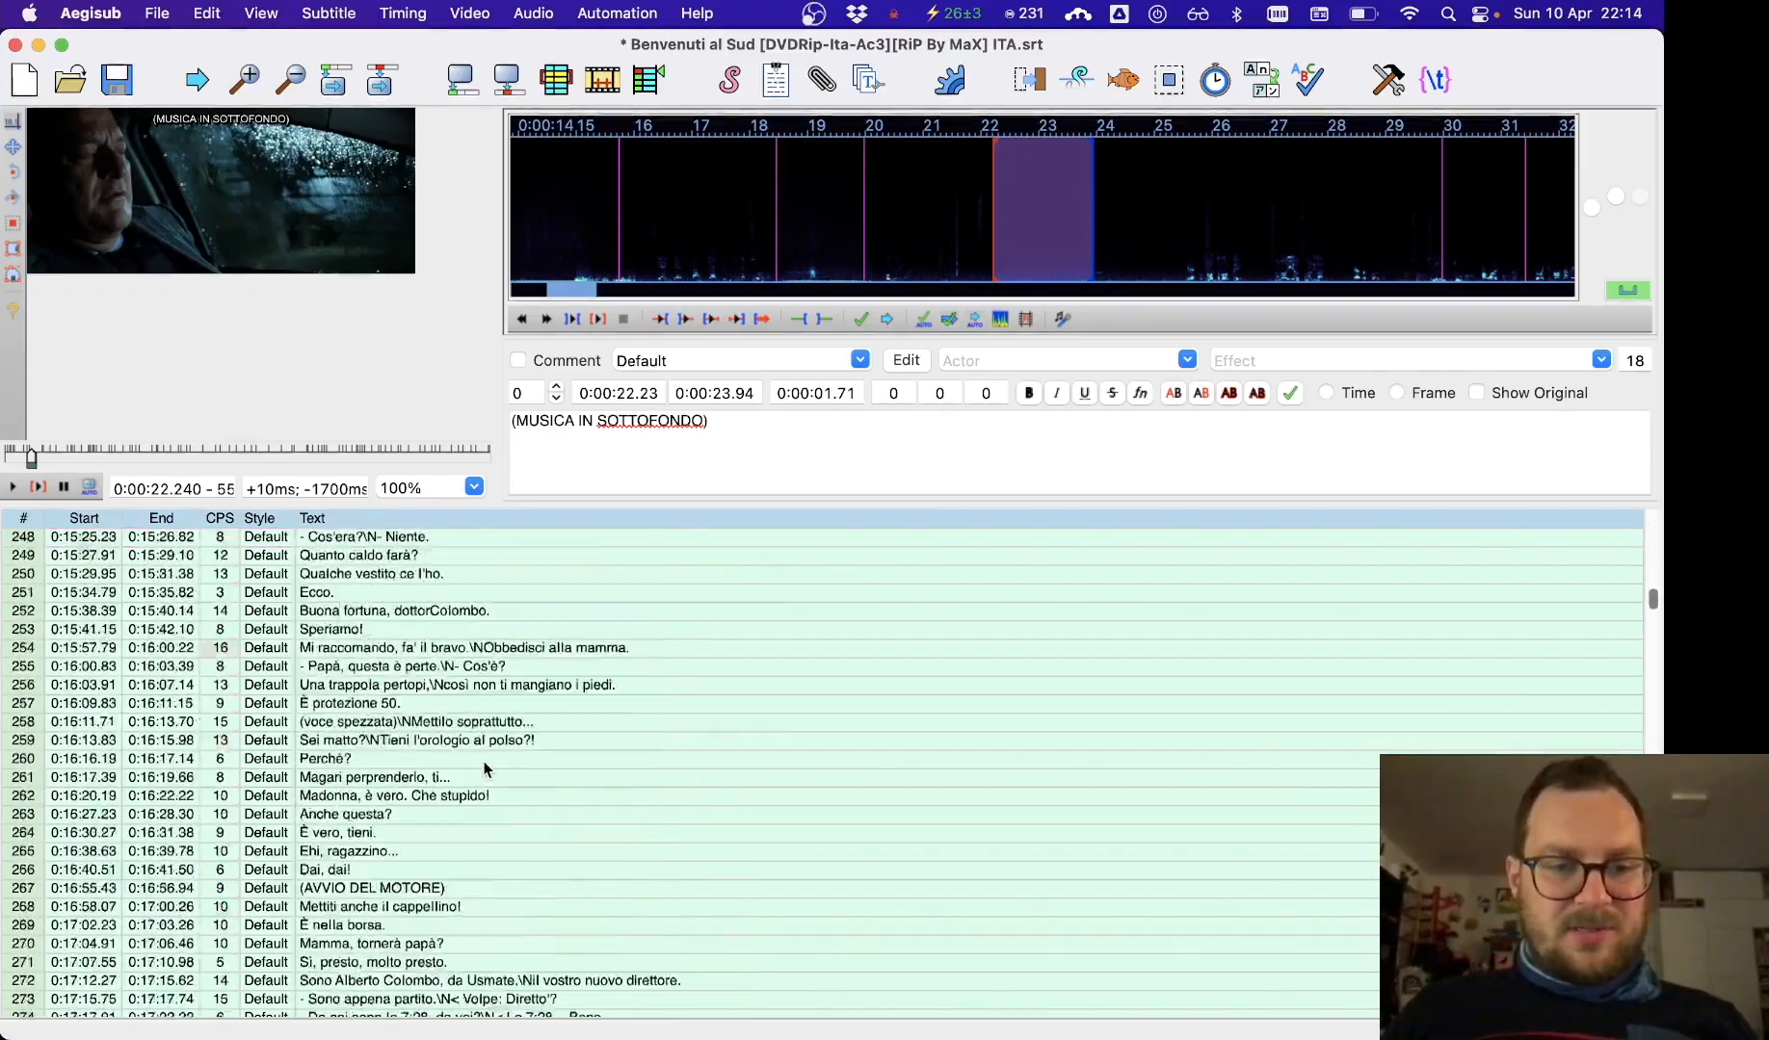
scroll(487, 767, down, 15)
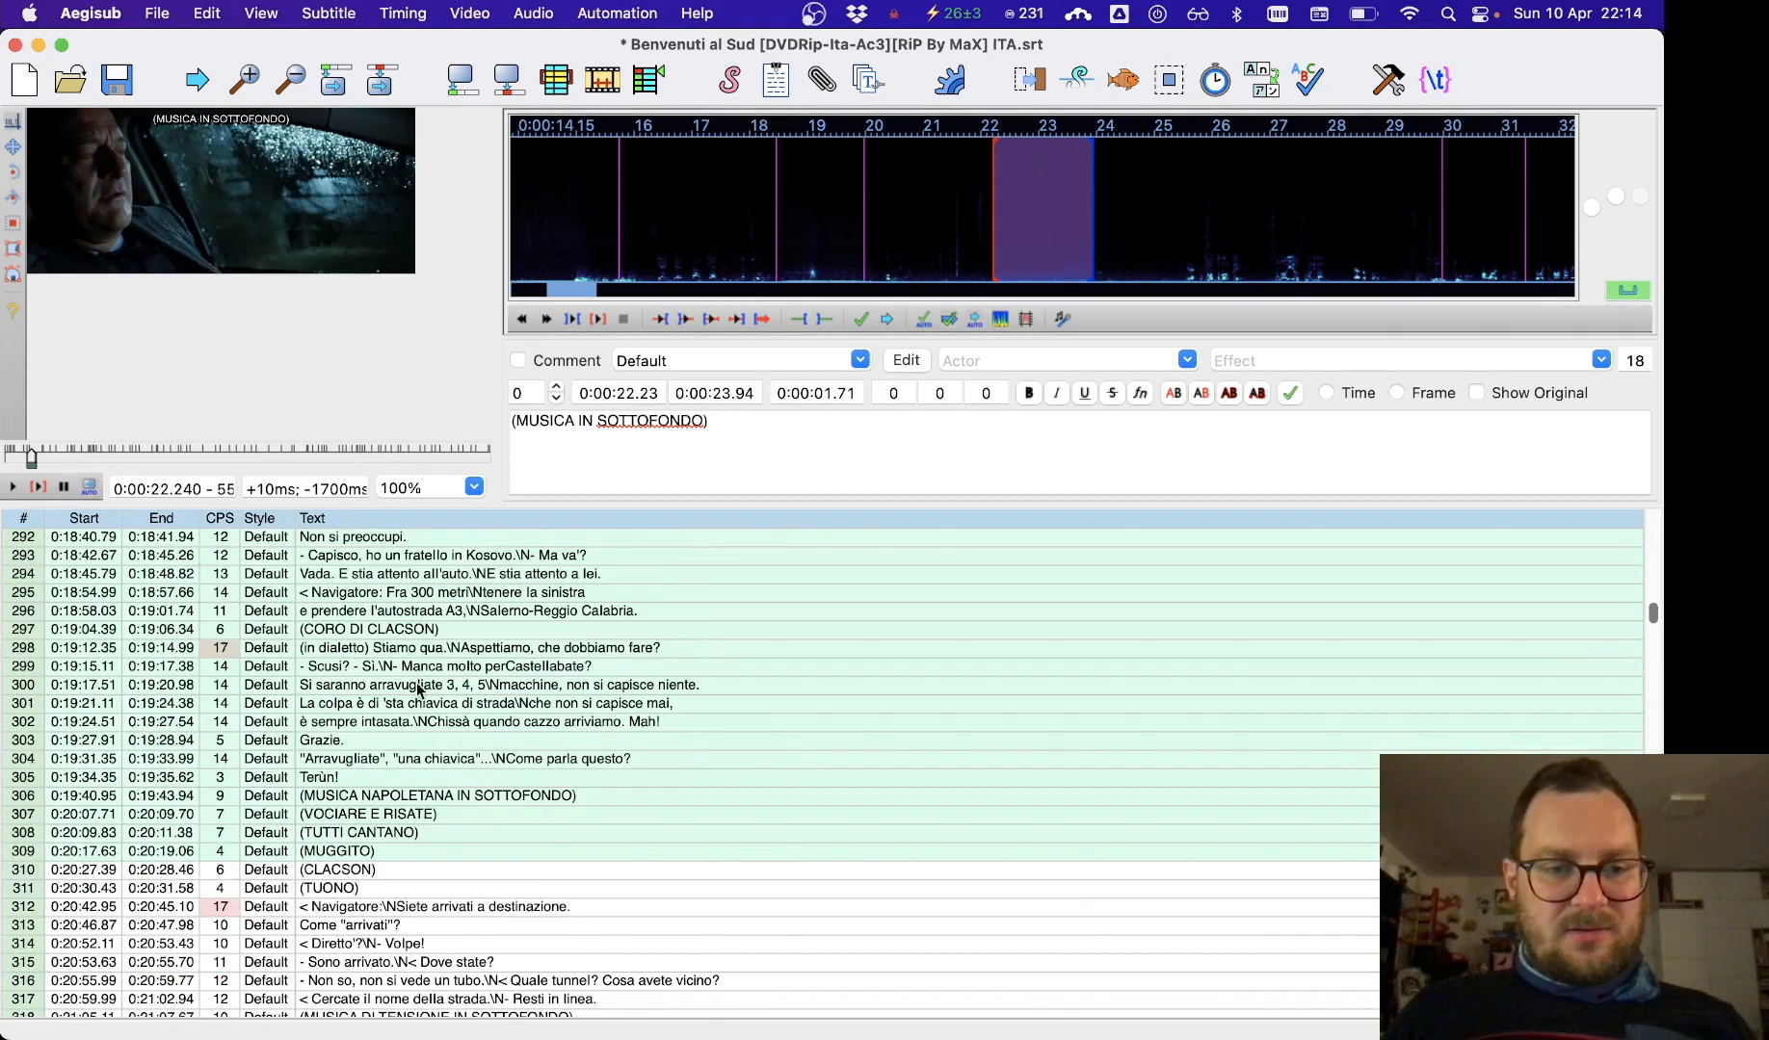
right_click(515, 551)
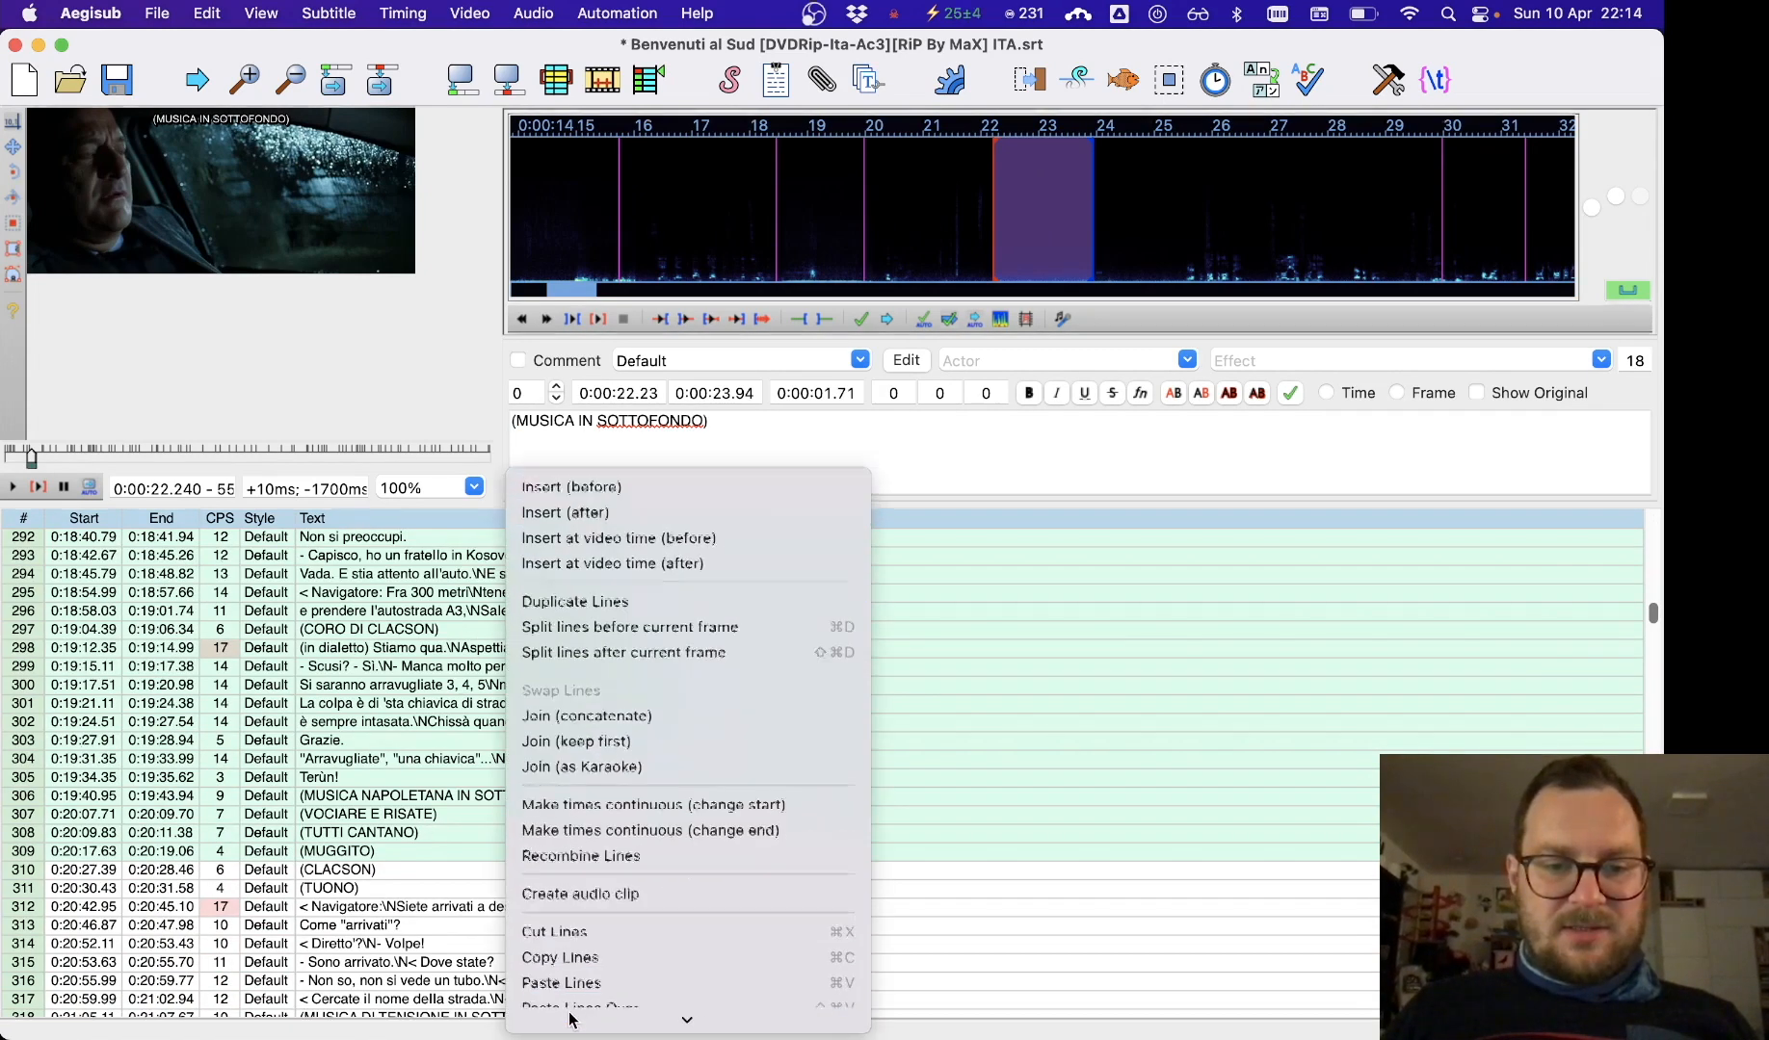
mouse_move(568, 1019)
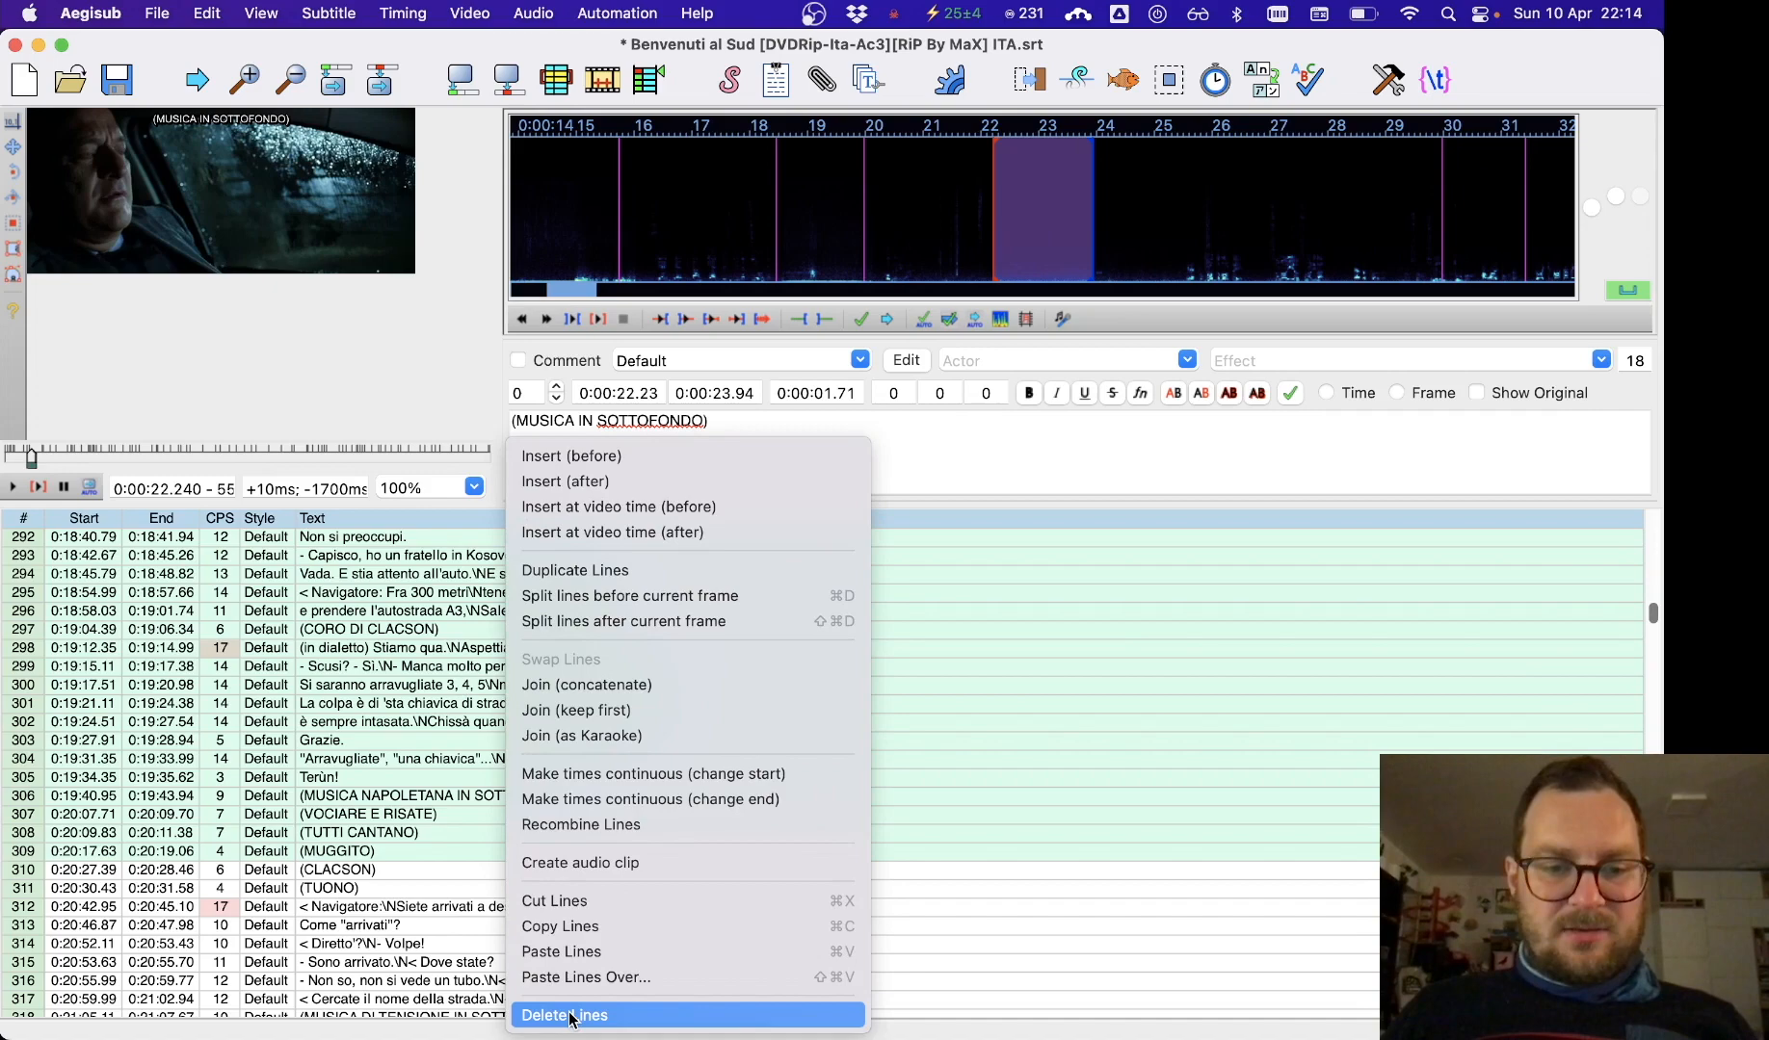
click(694, 1015)
scroll(566, 781, up, 20)
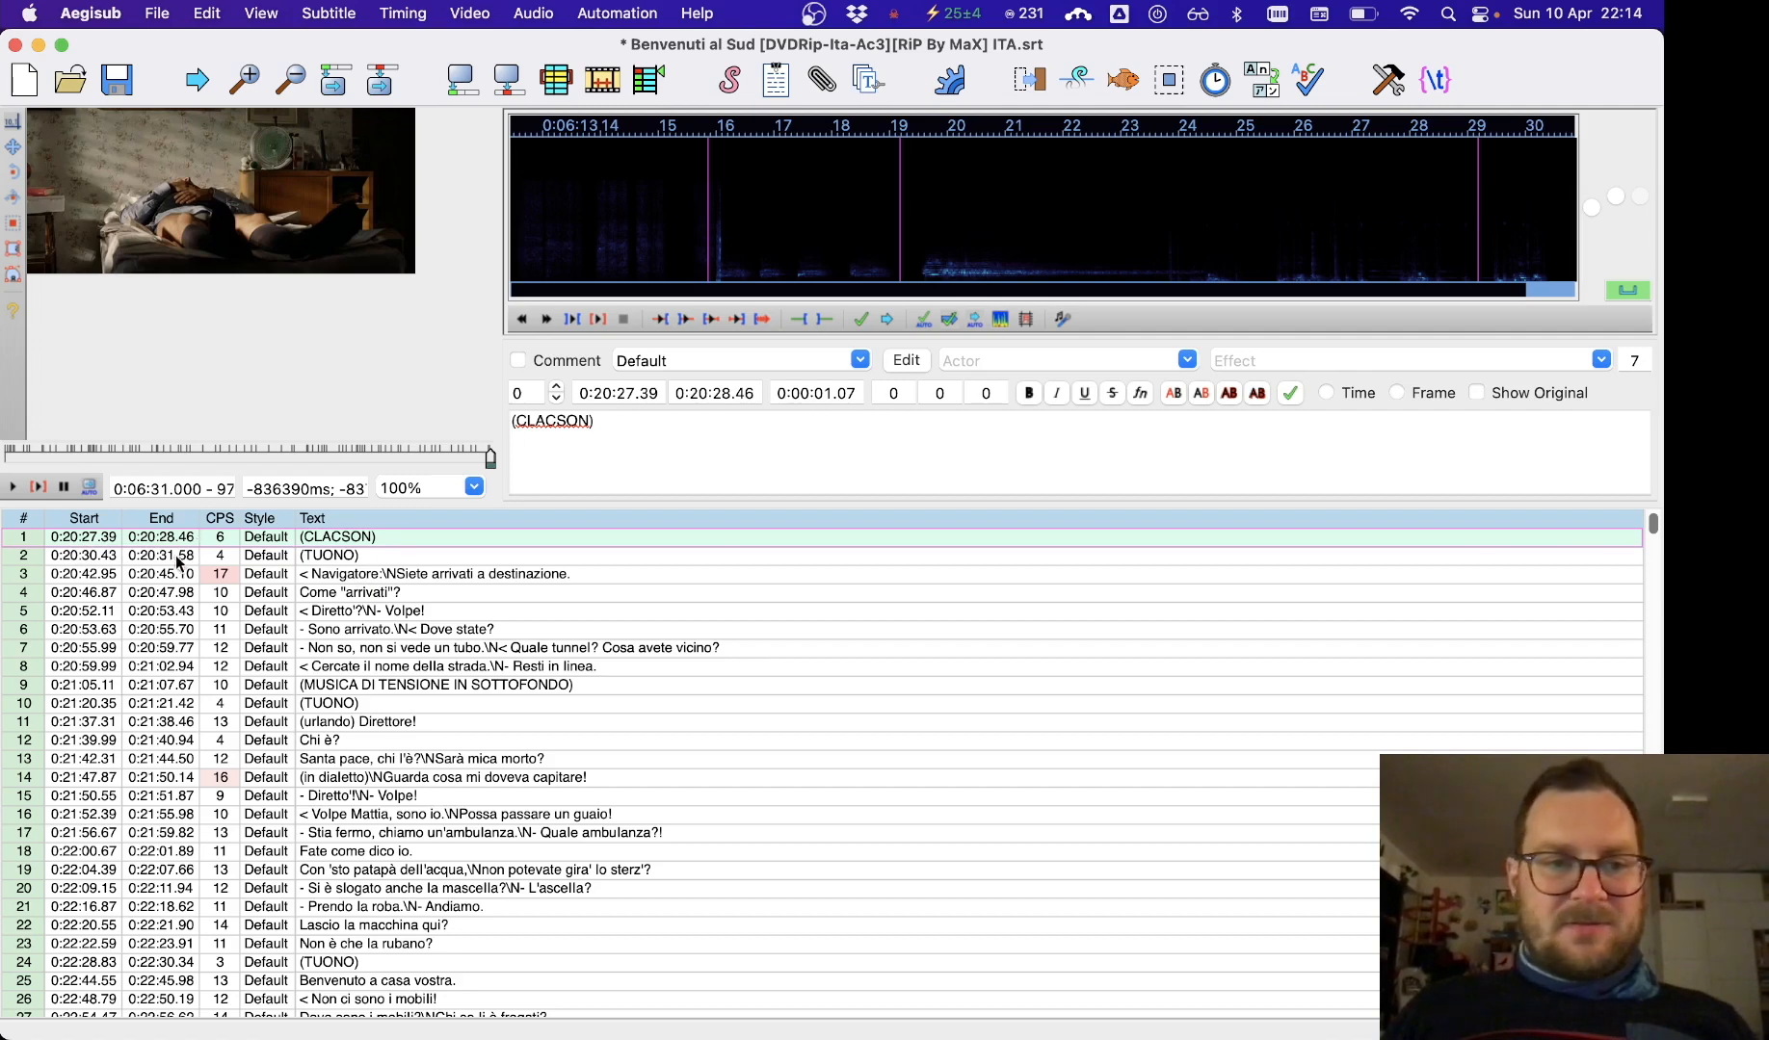
Position the video at 0:00:01.480 and shift all subtitle lines so the first line, (CLACSON), starts at that frame.
drag(489, 458, 5, 457)
click(9, 487)
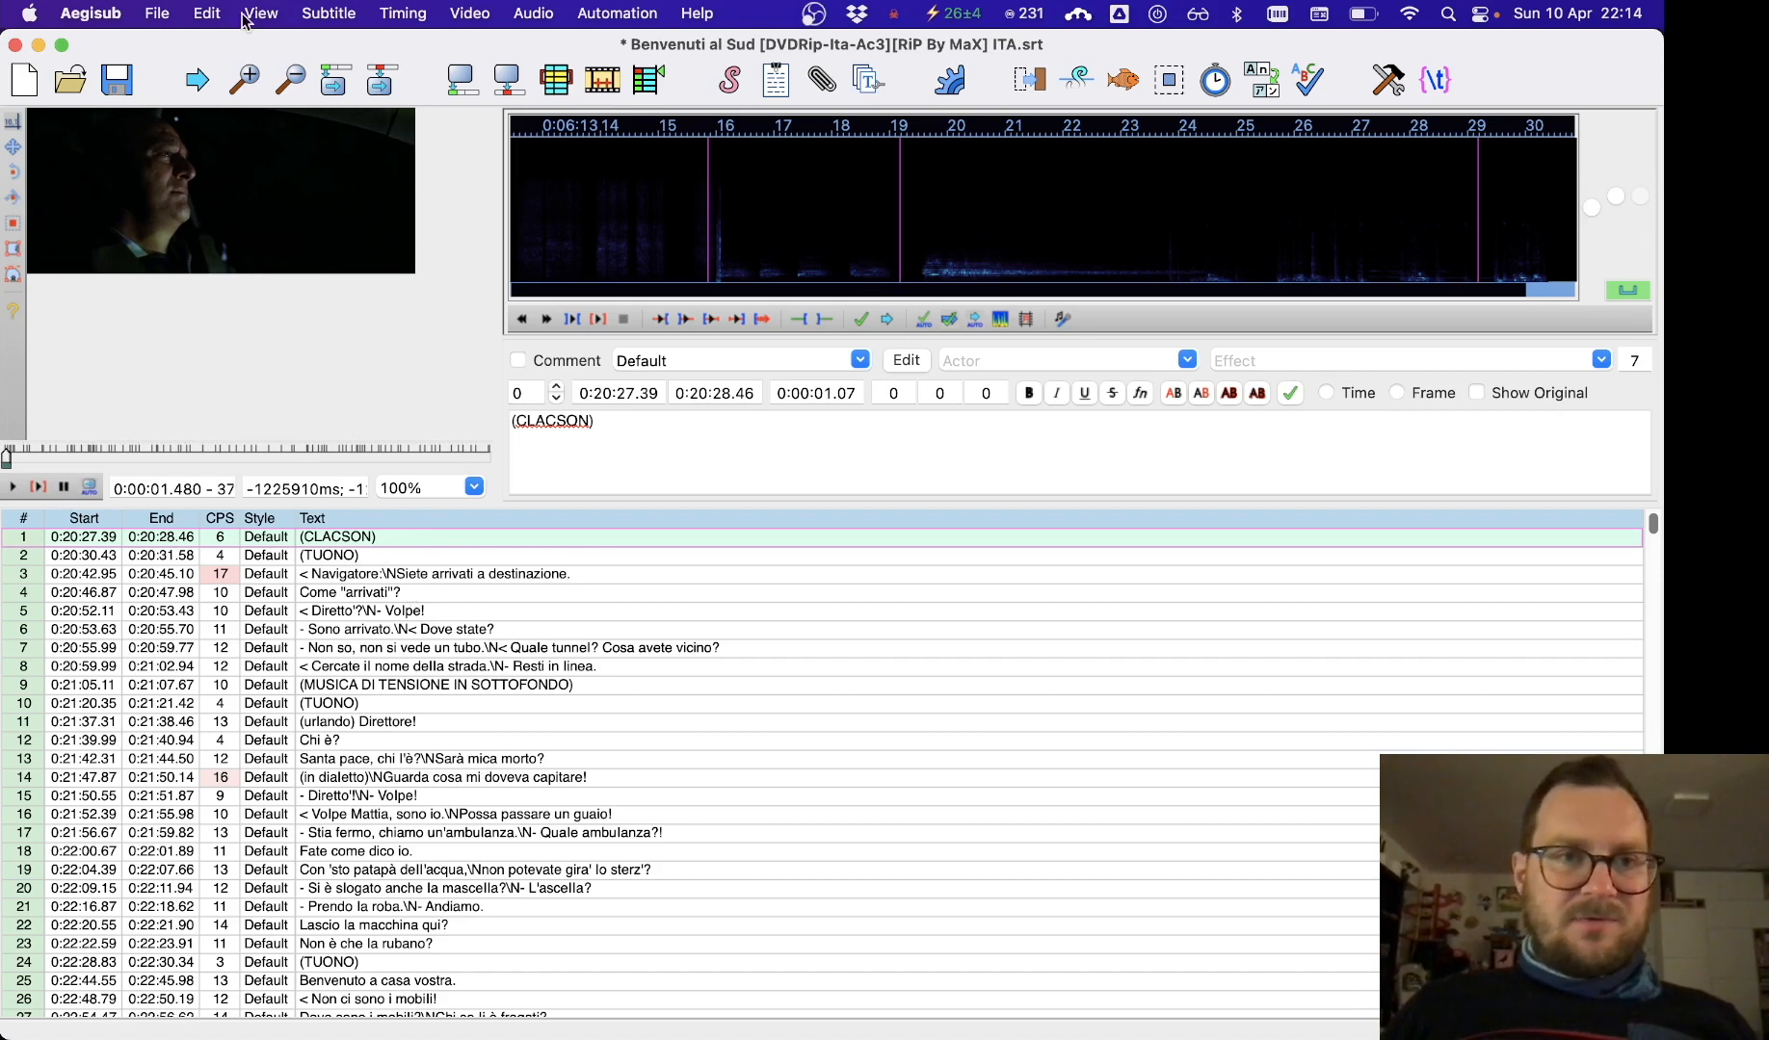
click(208, 13)
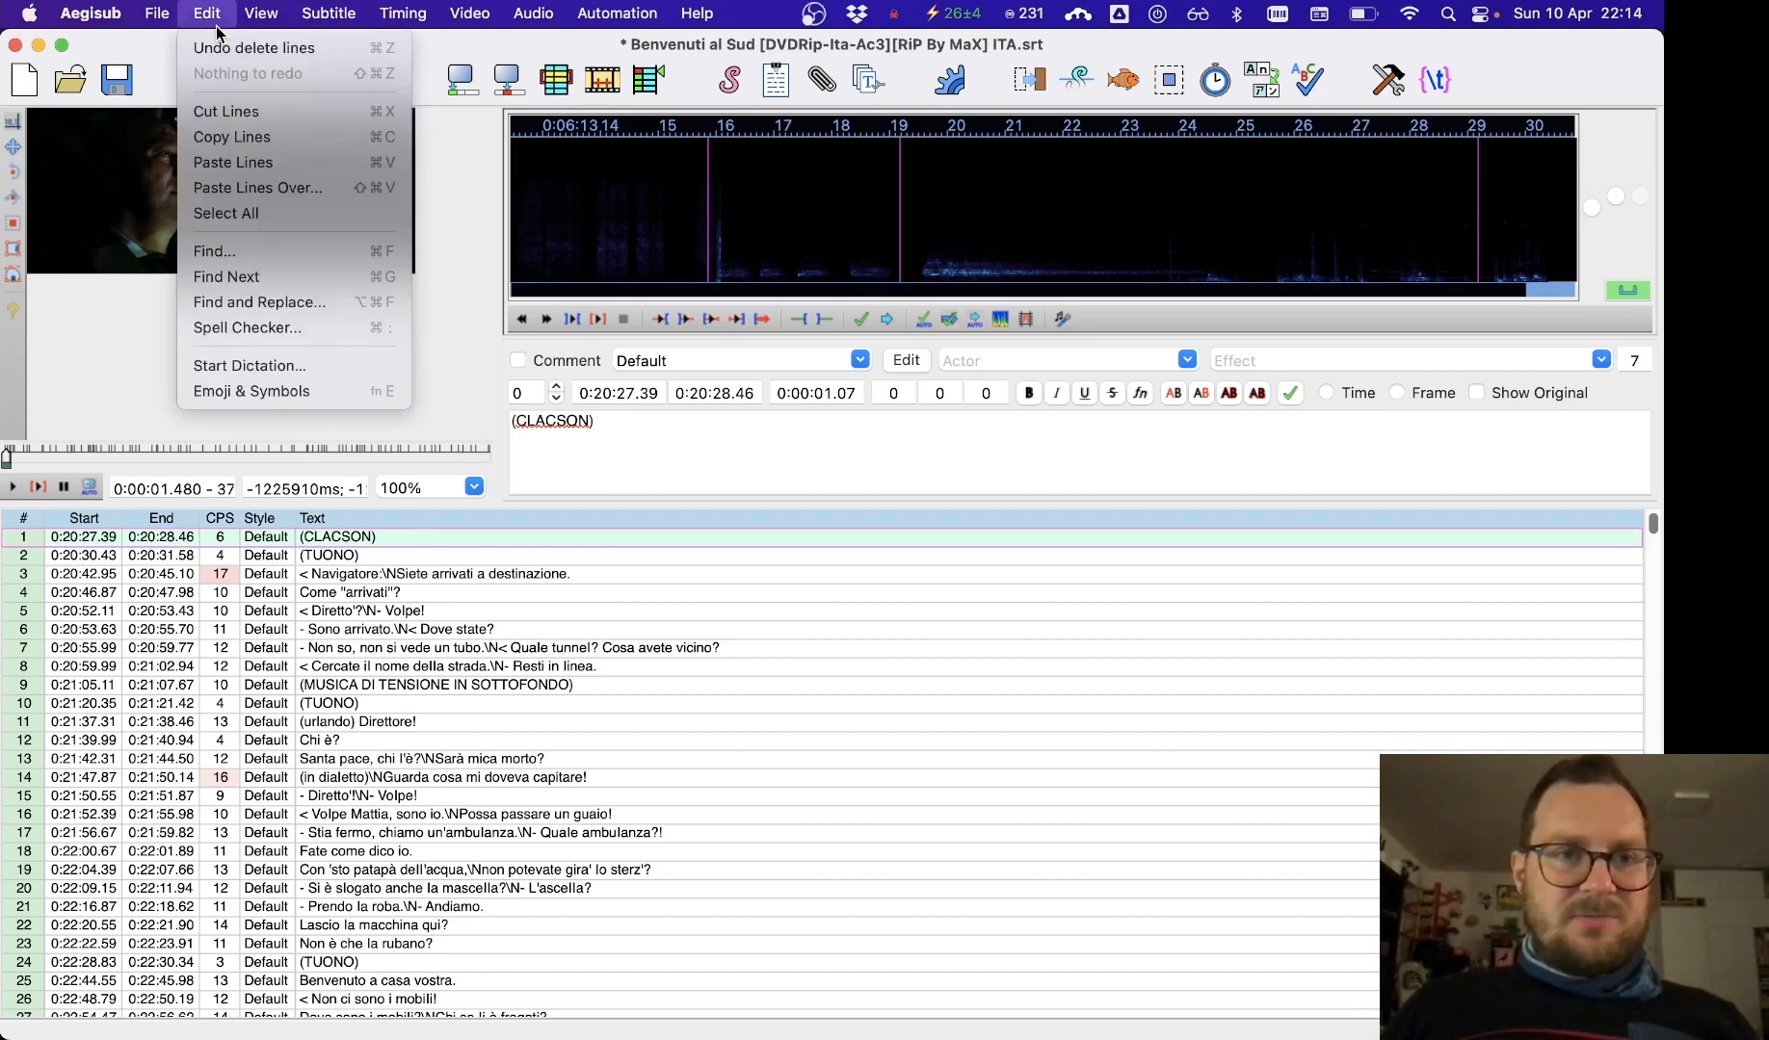
click(324, 216)
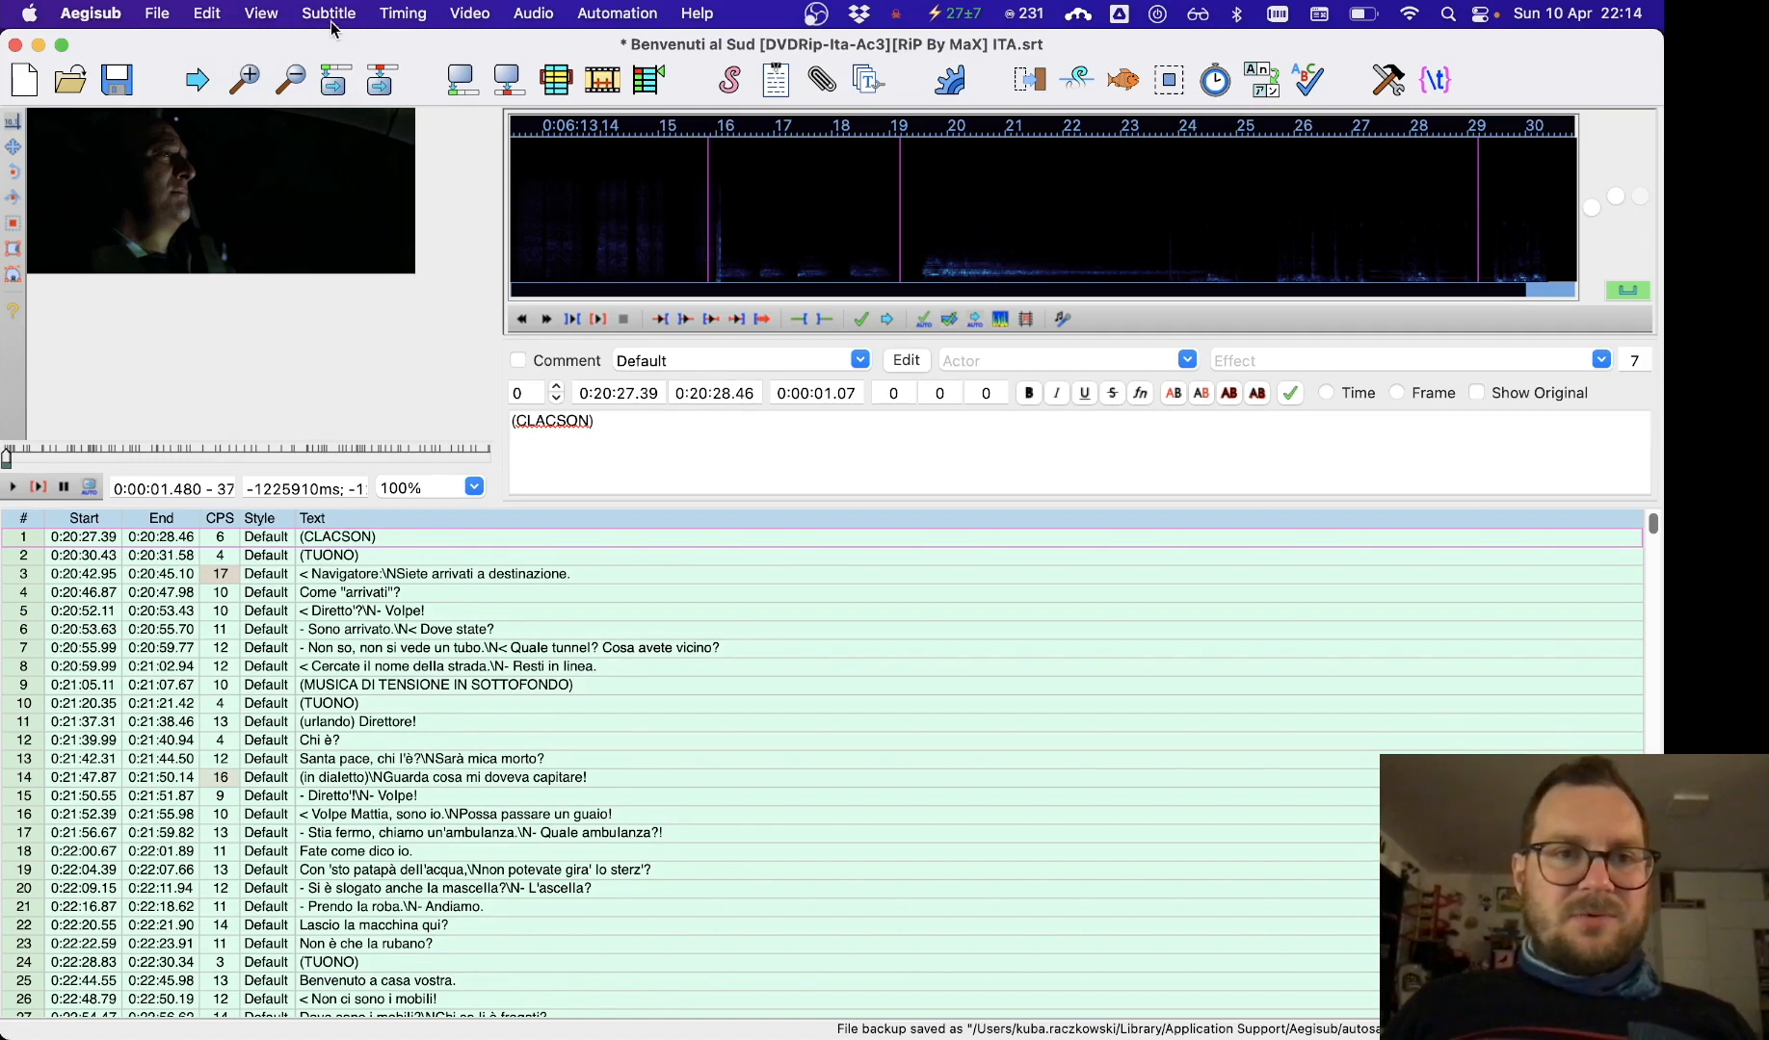
click(401, 12)
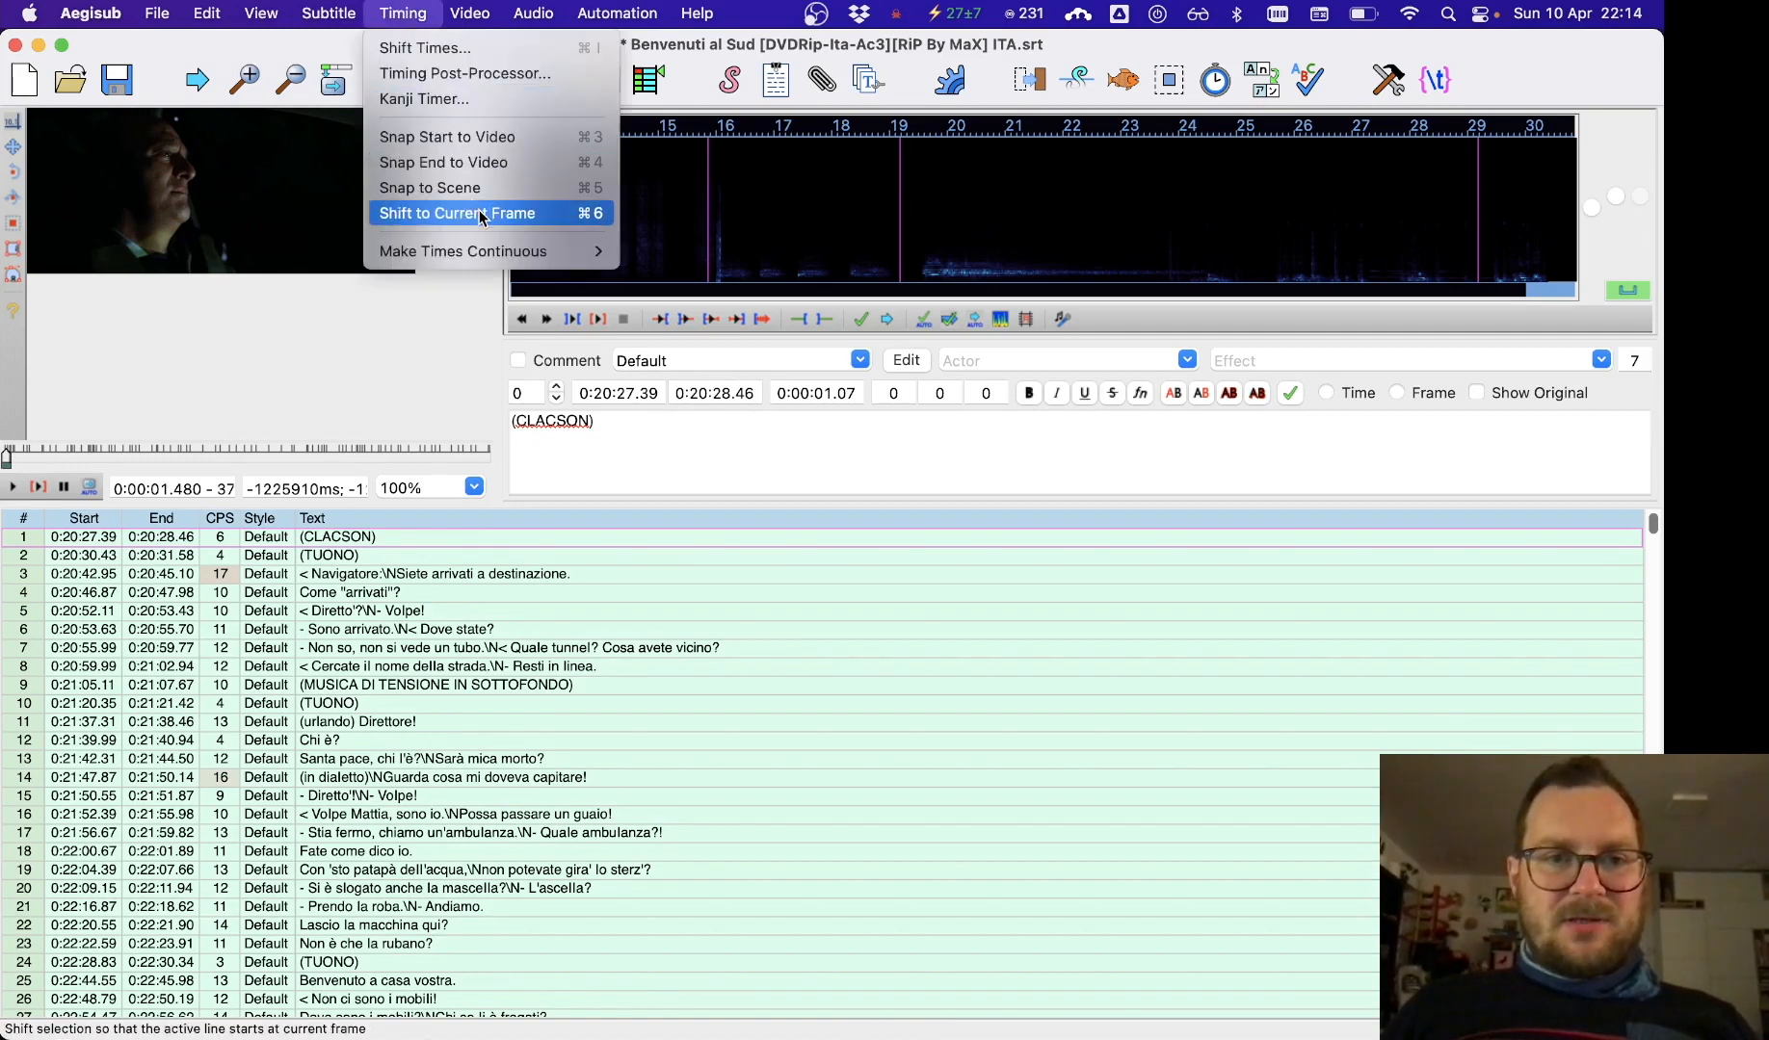
click(557, 213)
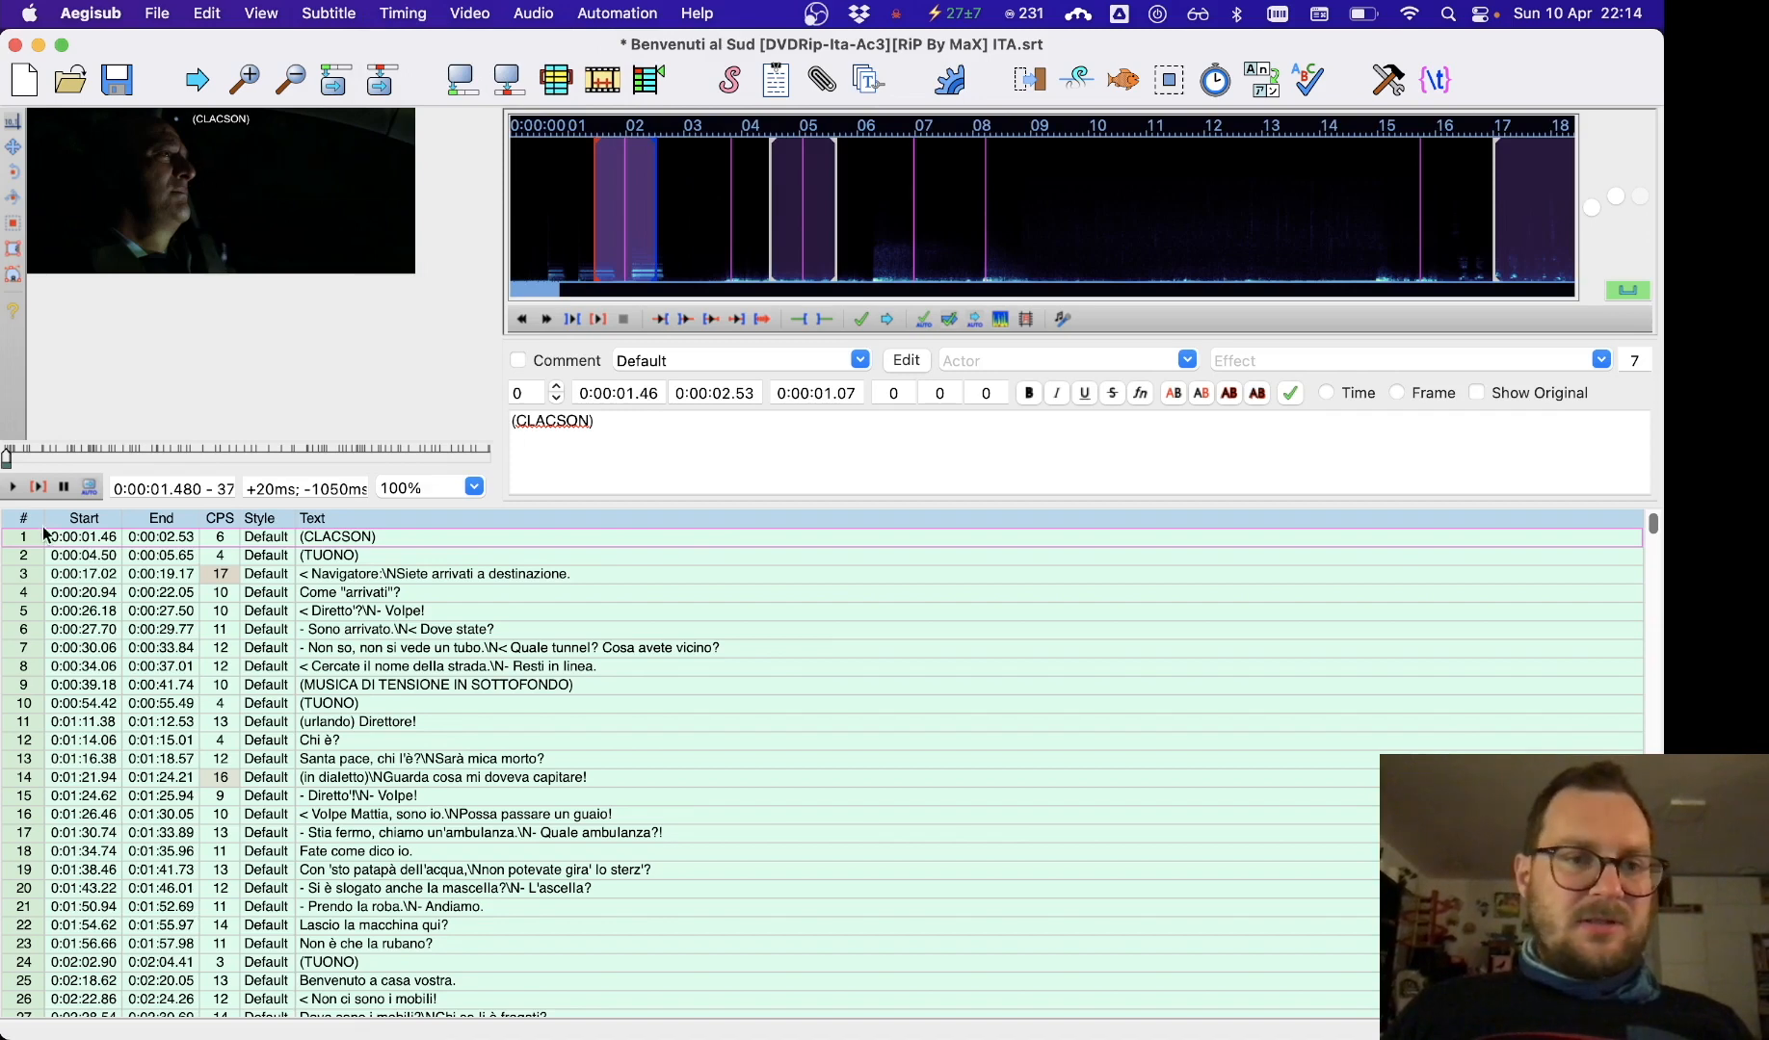
Preview the video up to about 0:00:44 and check the timing of the "Sono arrivato" and (CLACSON) lines.
click(15, 487)
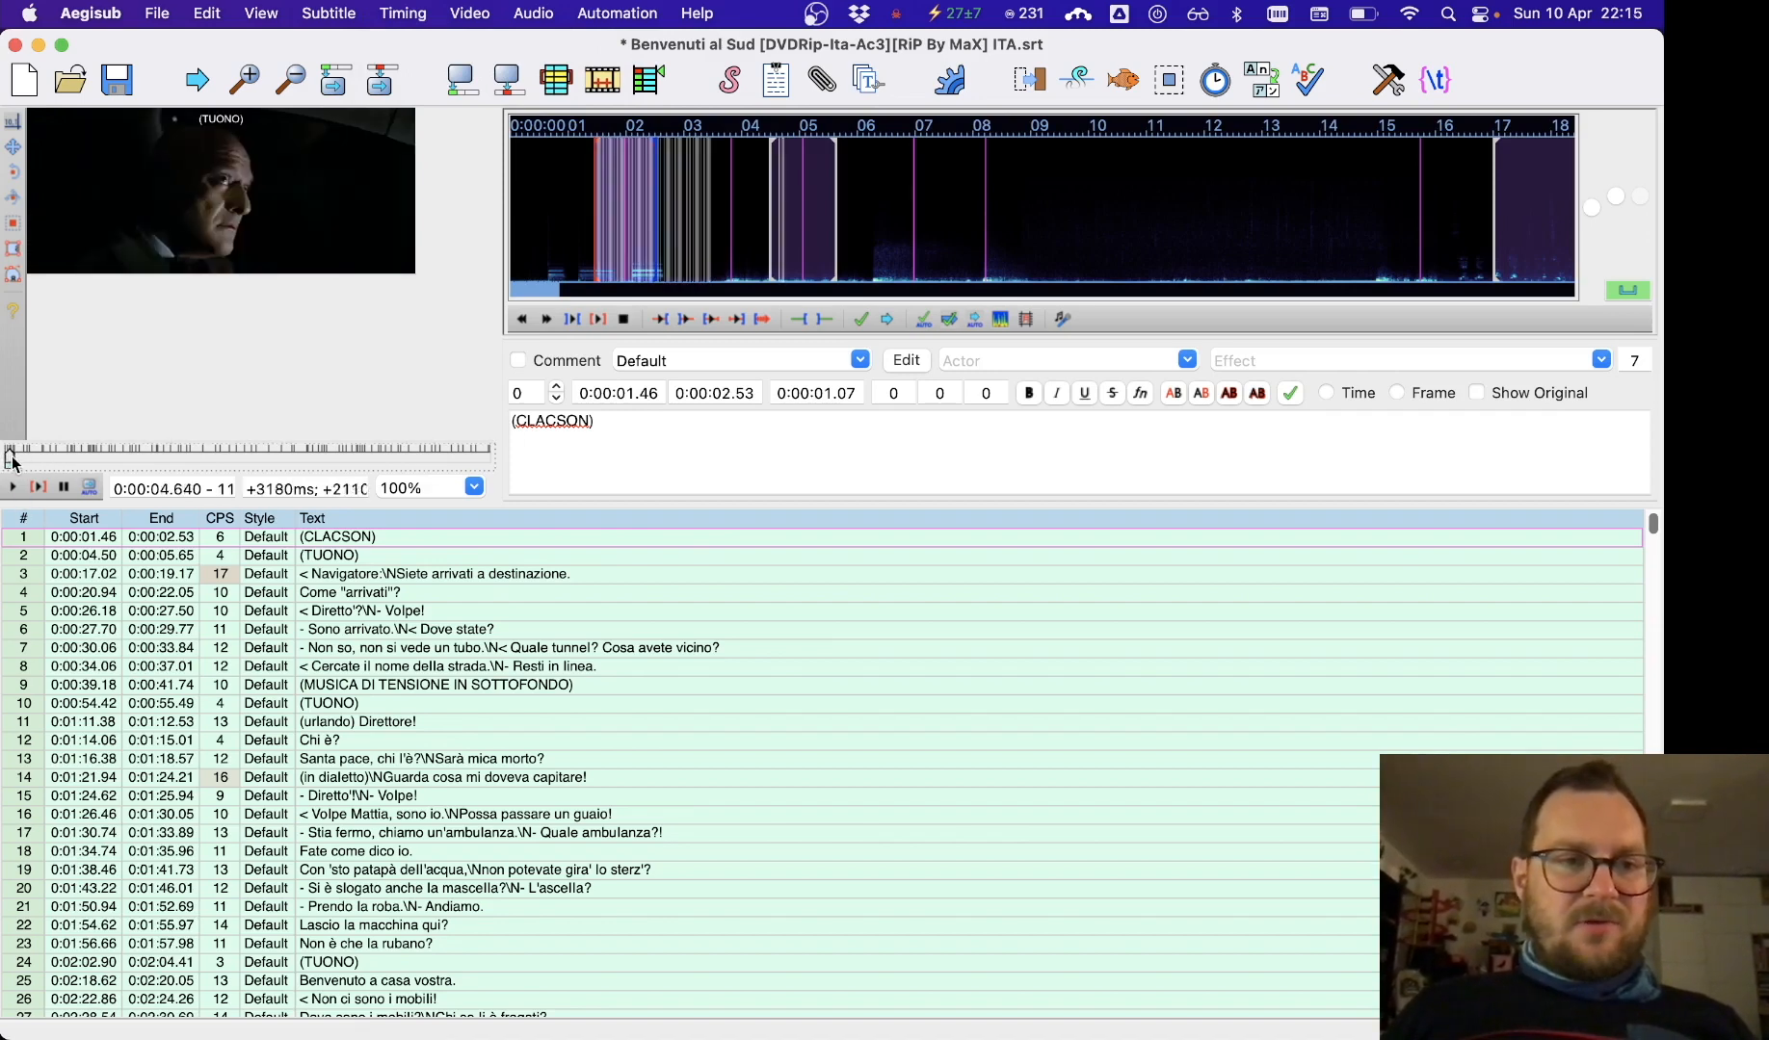
mouse_move(17, 464)
mouse_down()
mouse_move(60, 456)
mouse_move(45, 460)
mouse_up()
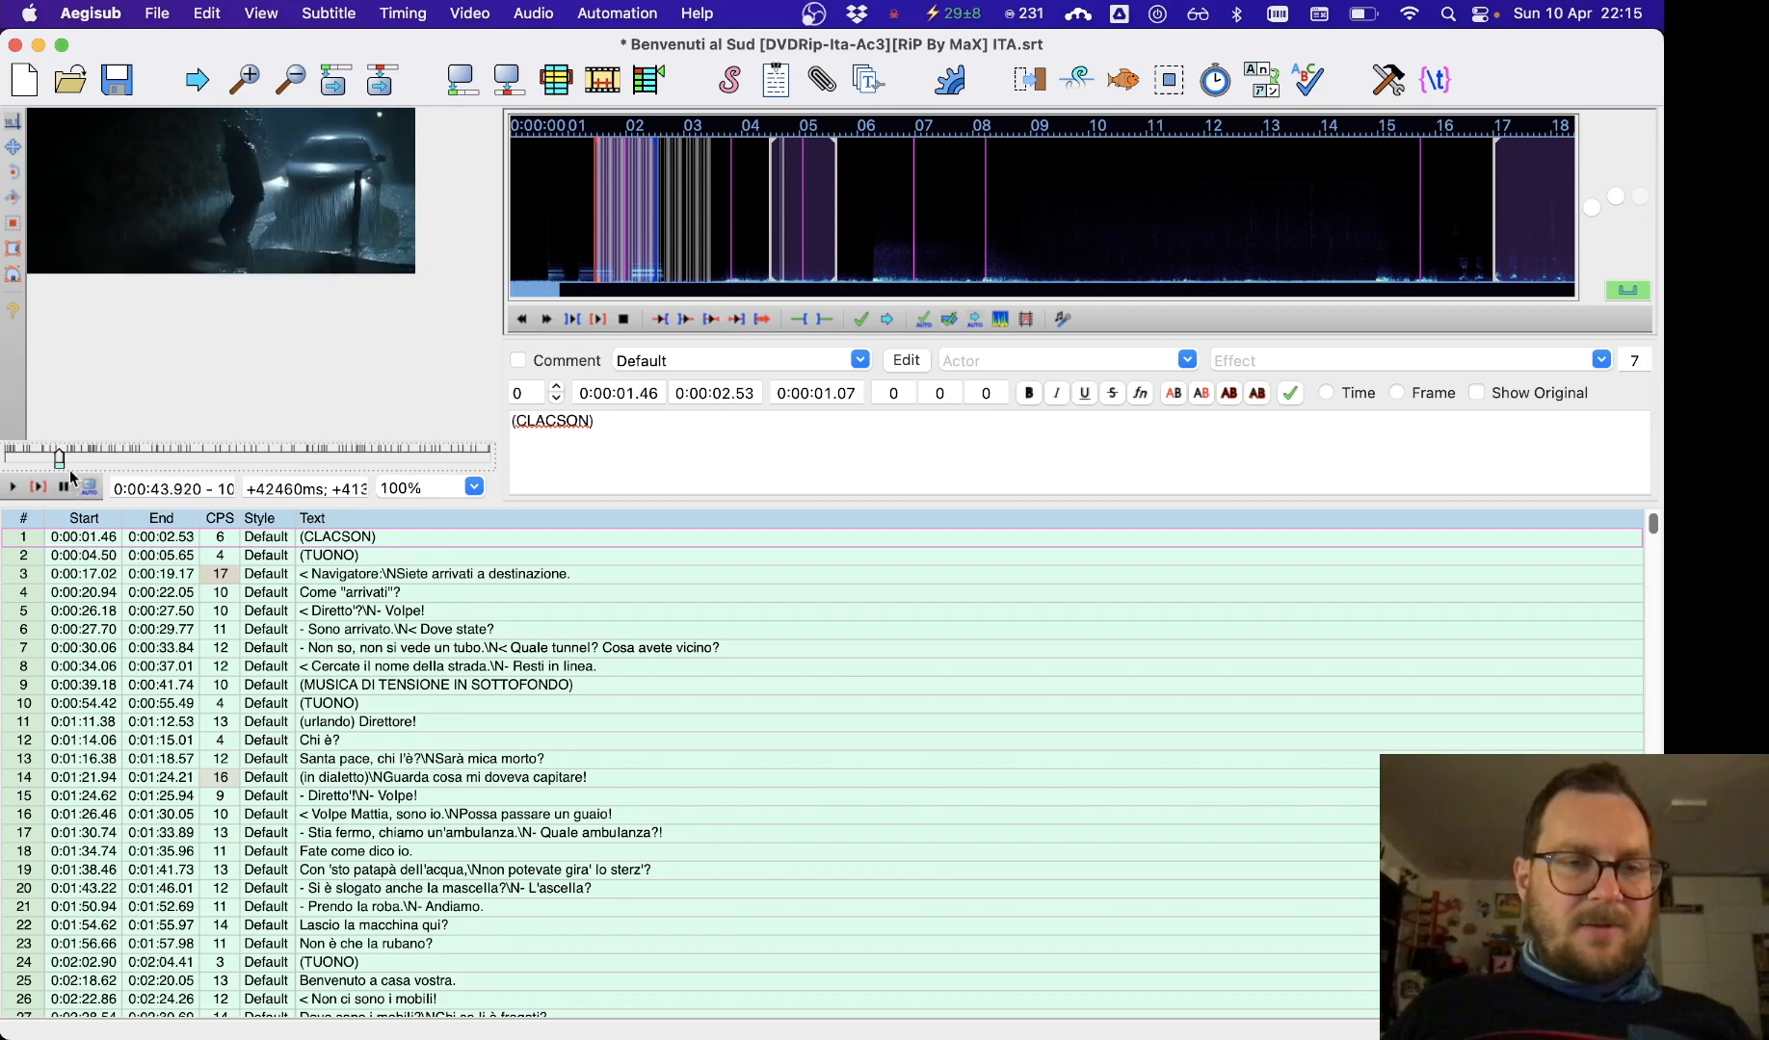
click(368, 628)
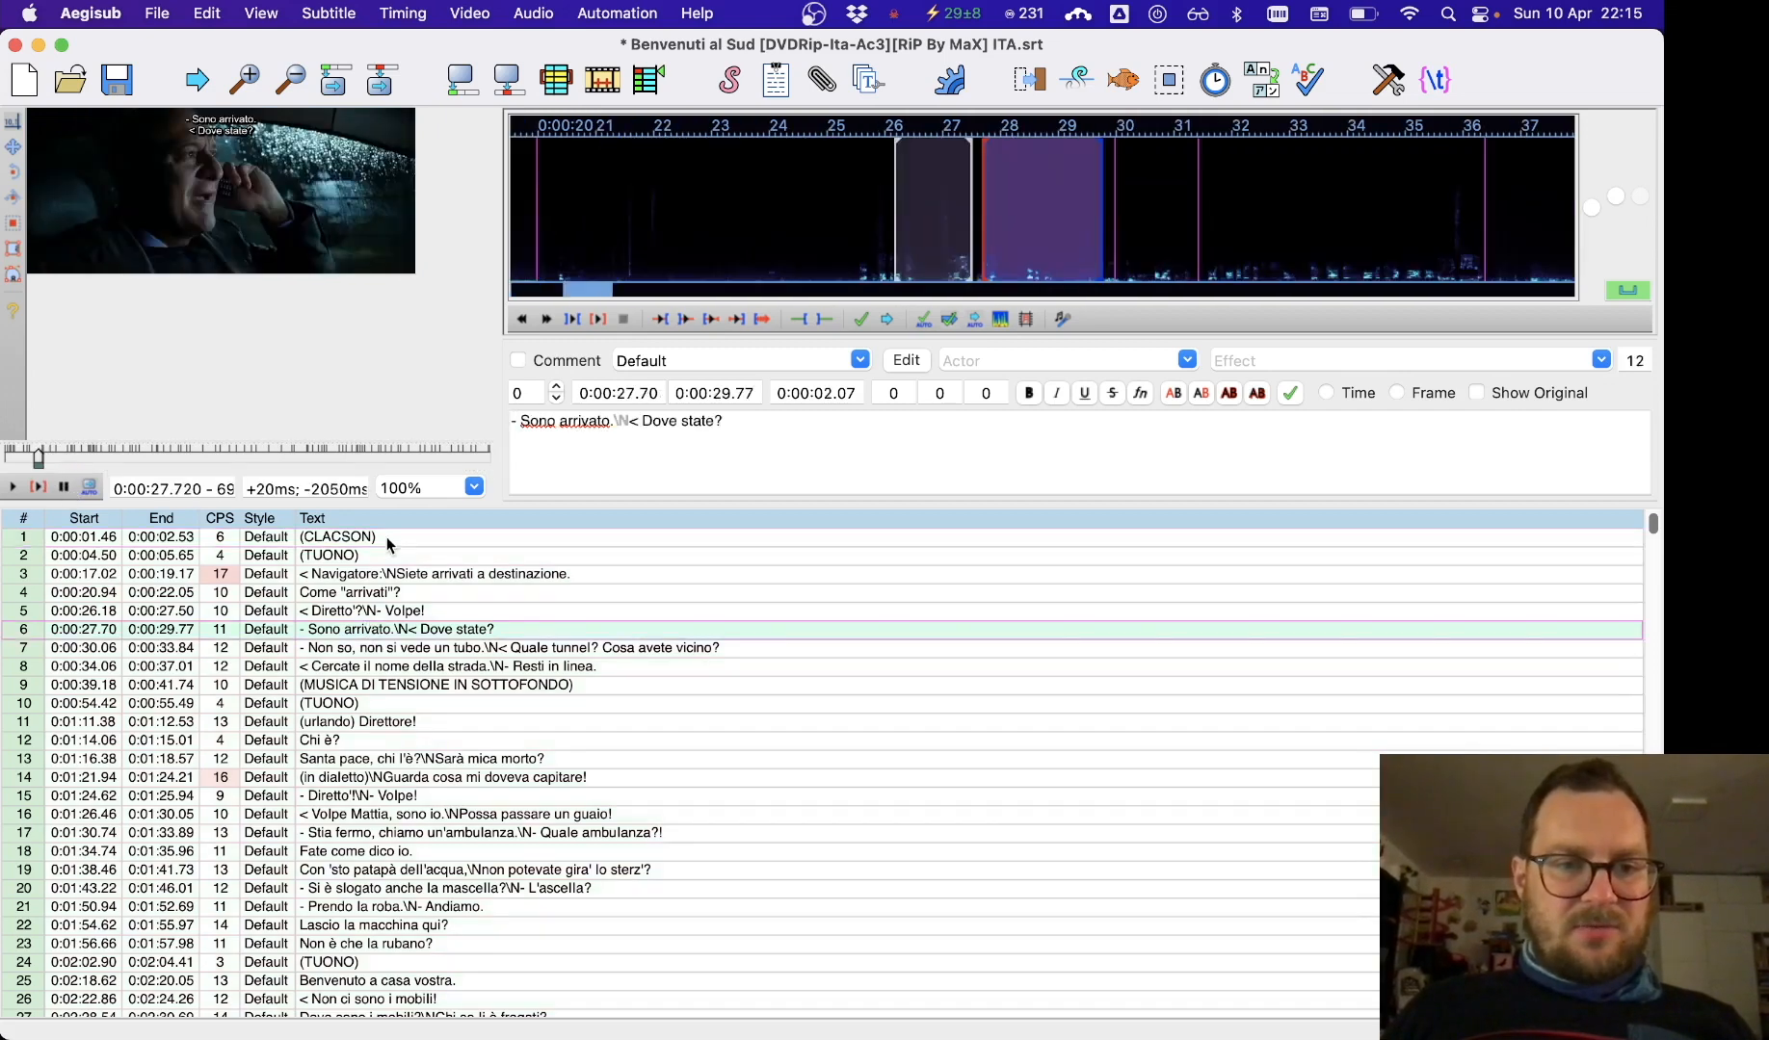
click(391, 546)
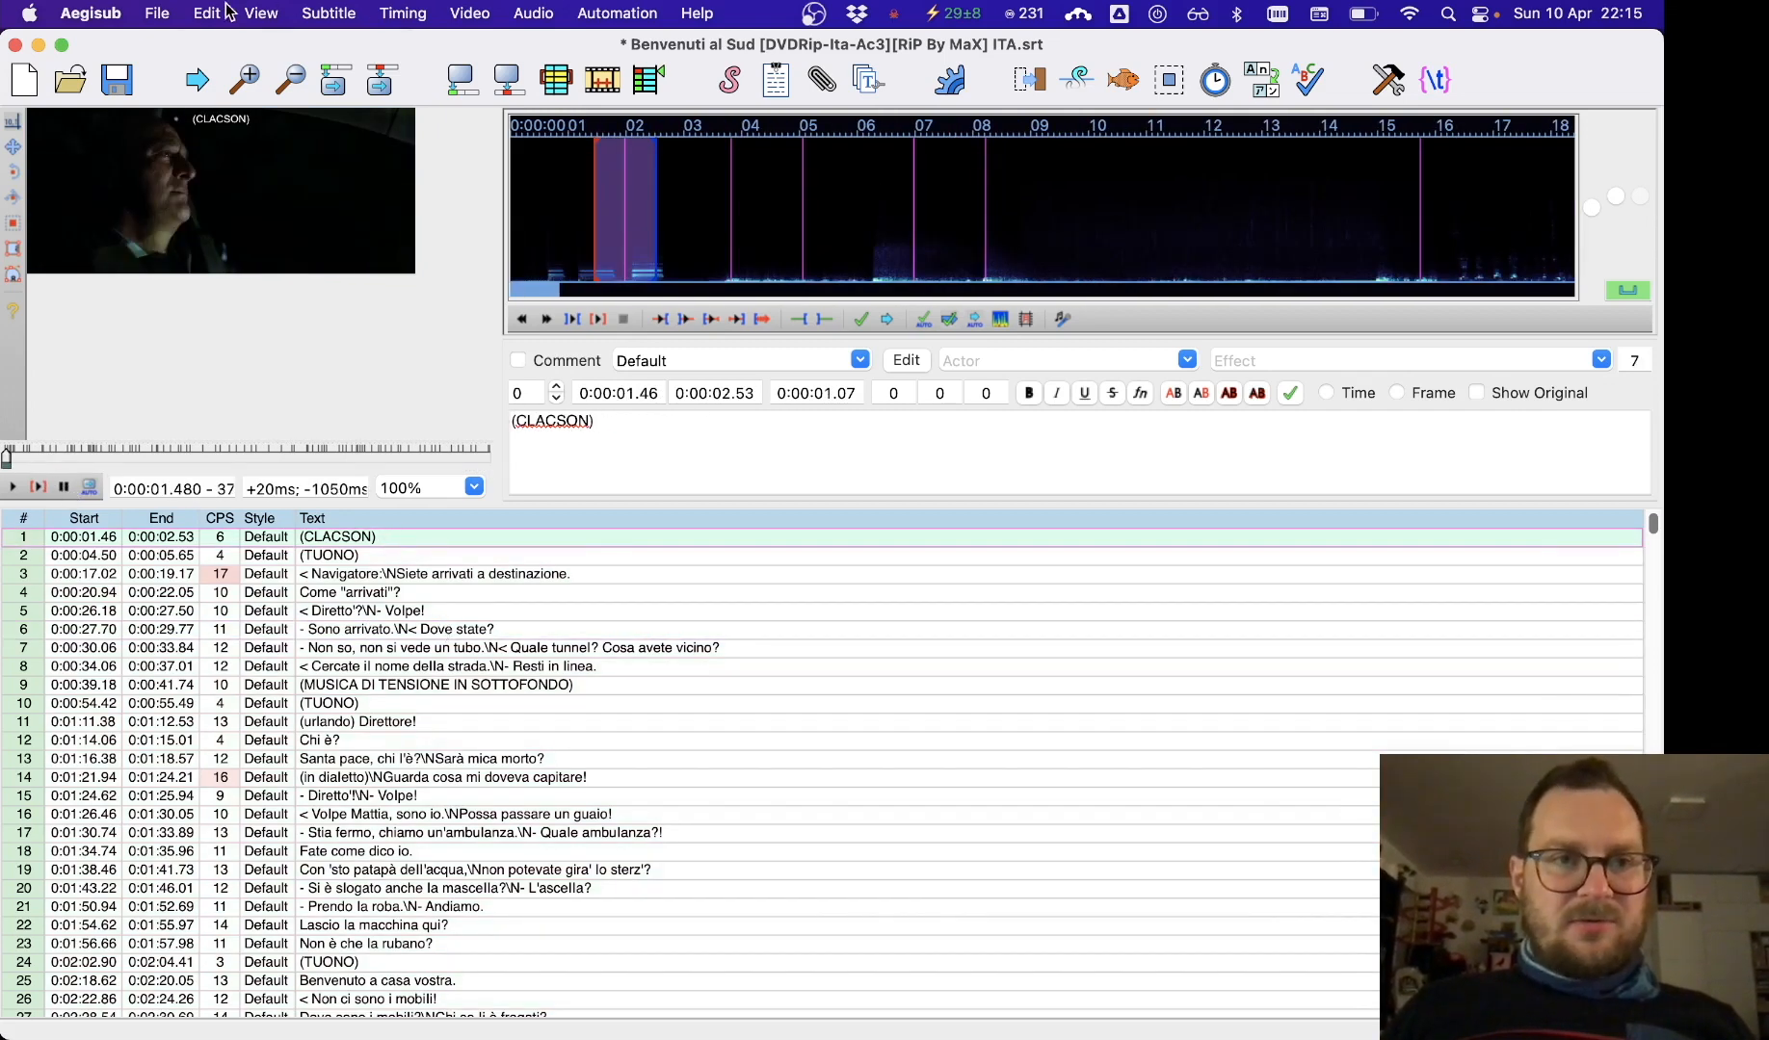
Shift the start and end times of all rows forward by 0:00:00.01.
click(259, 13)
mouse_move(207, 13)
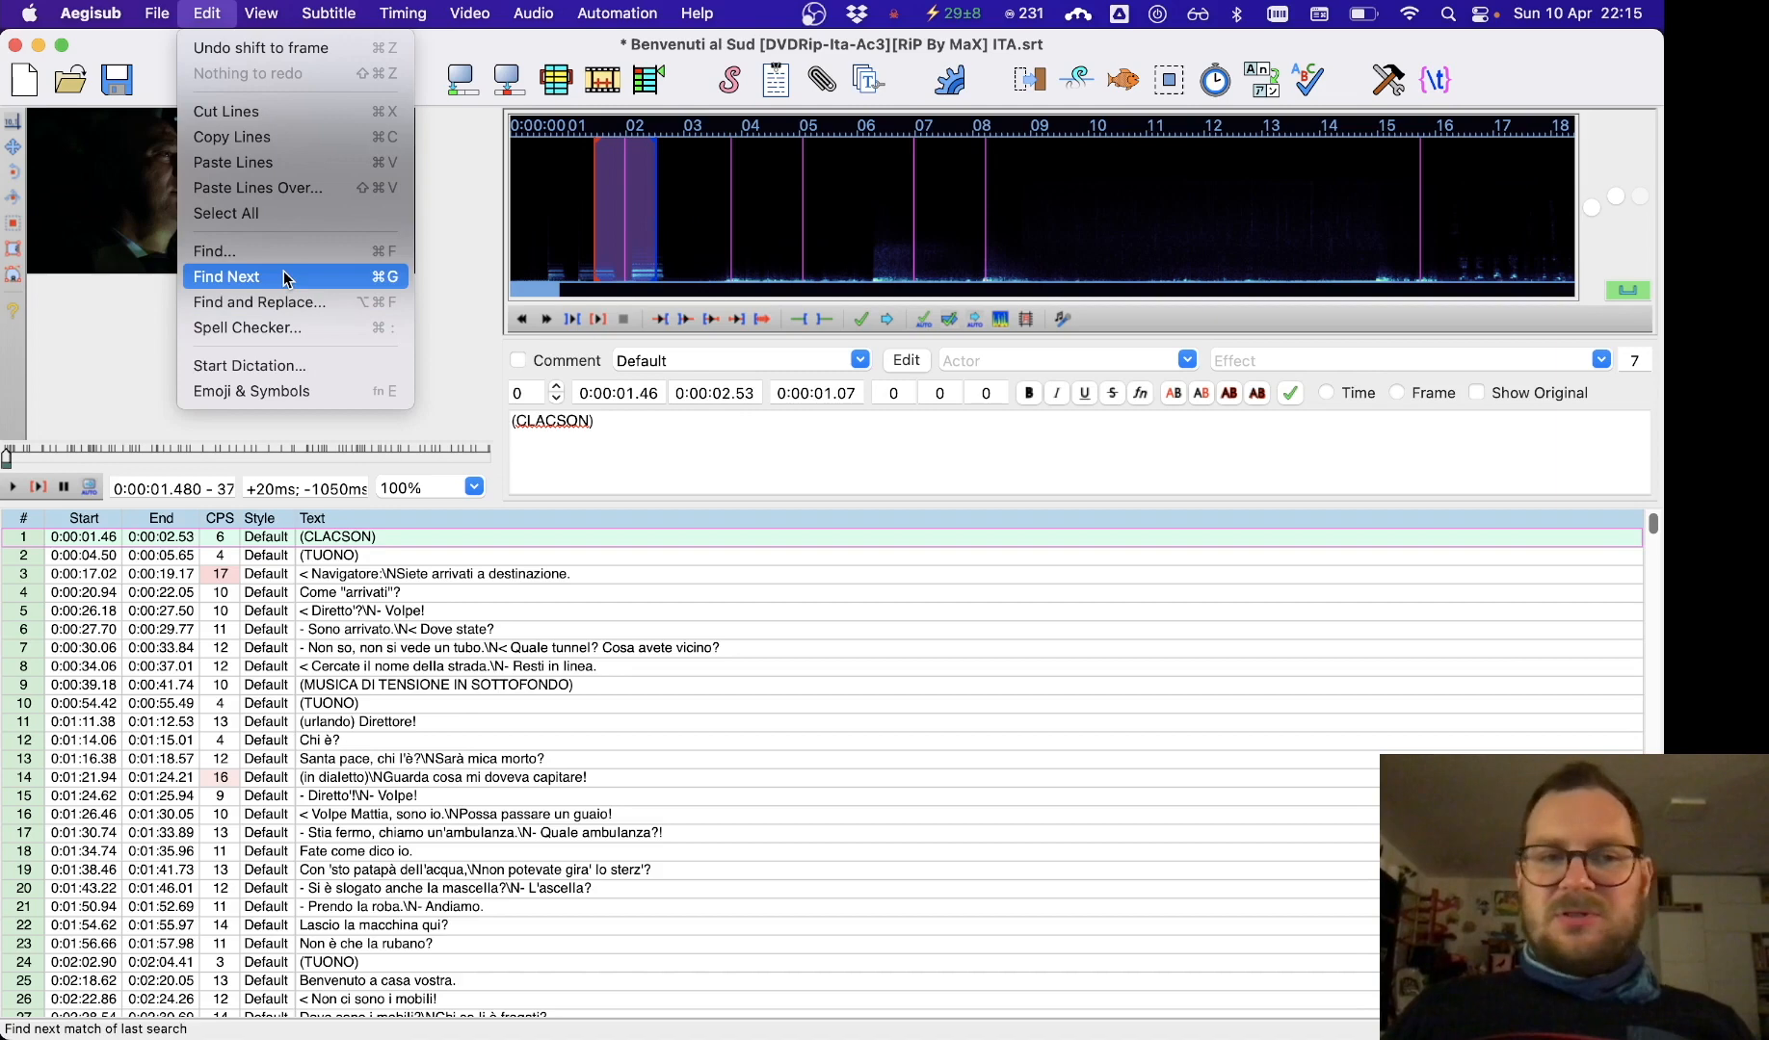
click(336, 223)
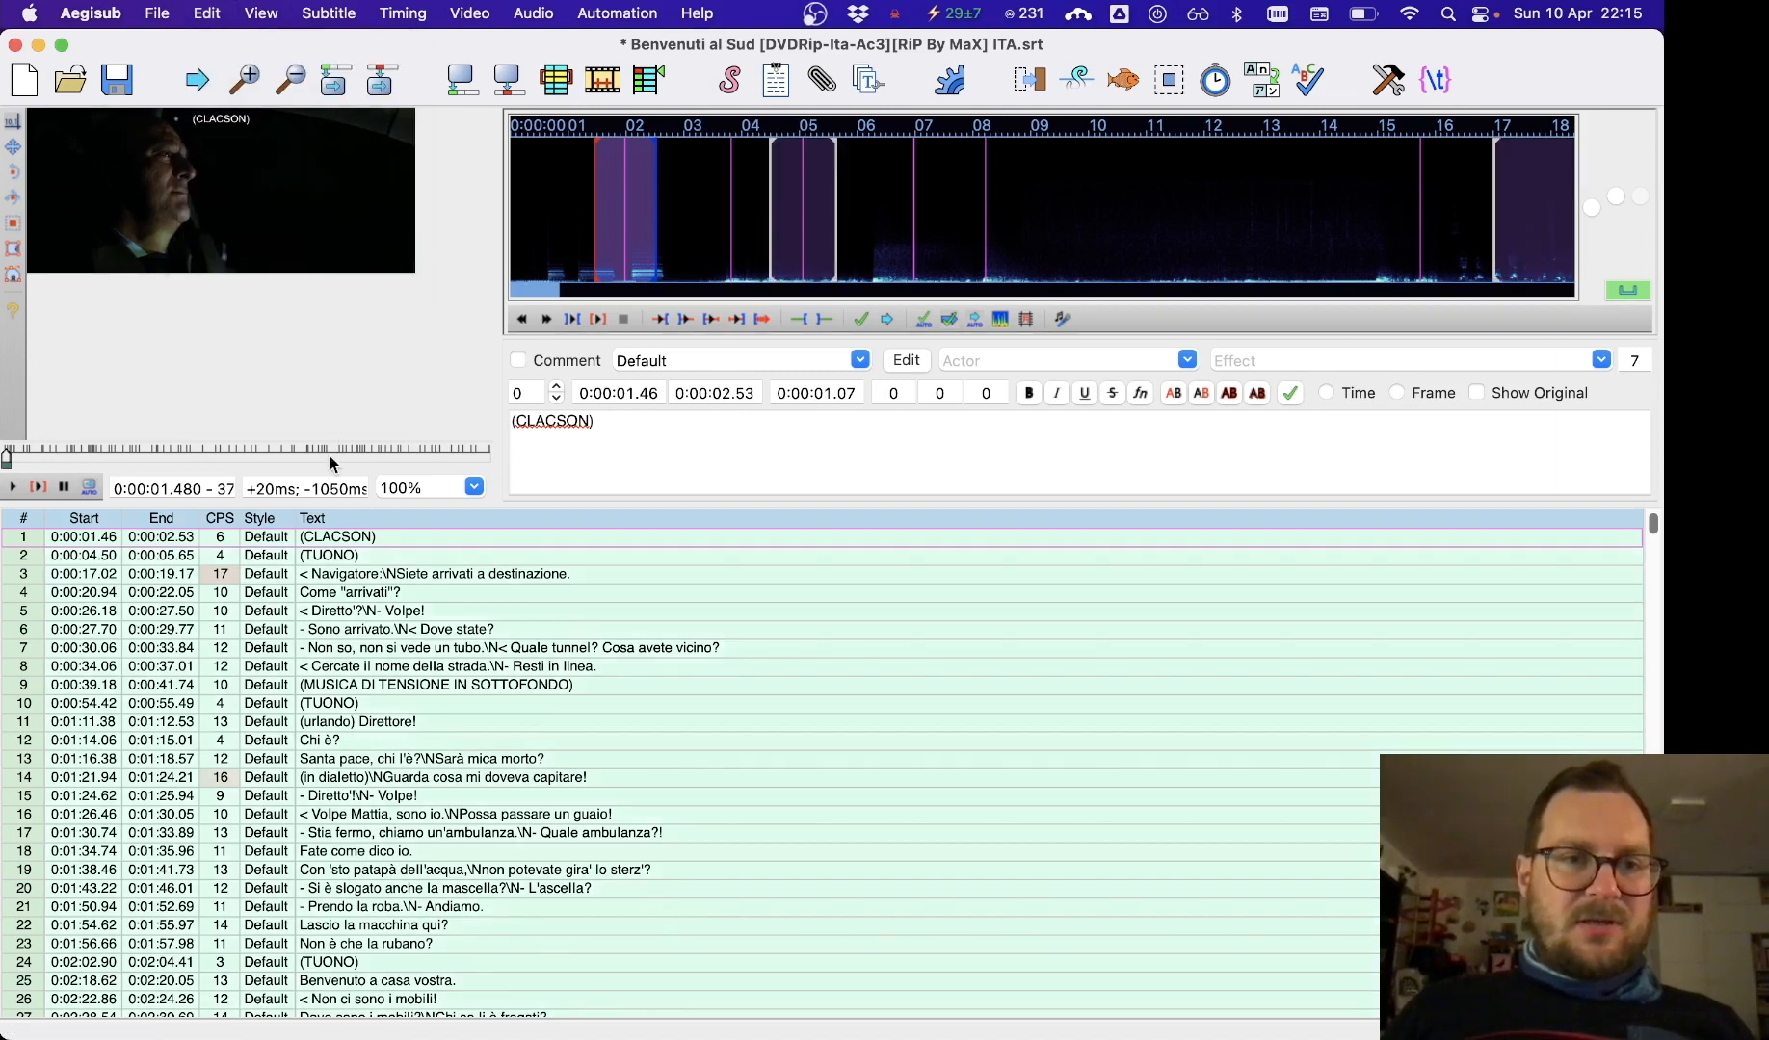
click(409, 13)
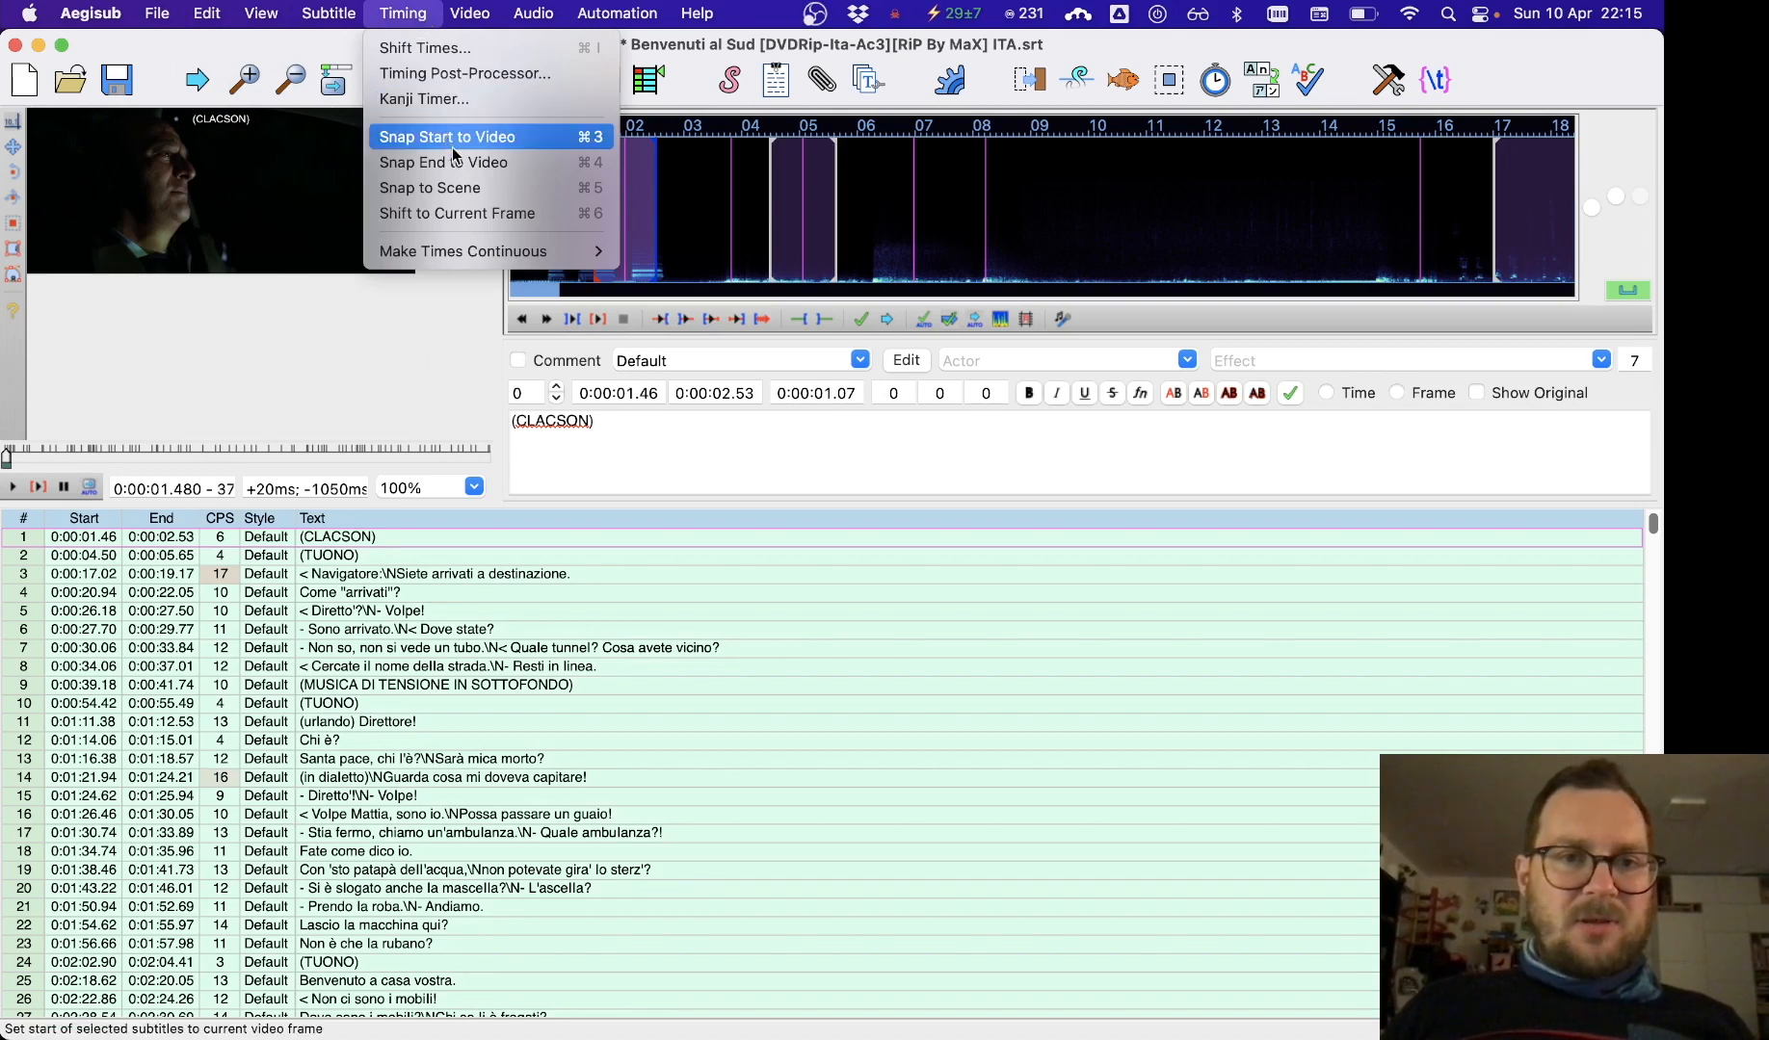
click(546, 48)
click(545, 388)
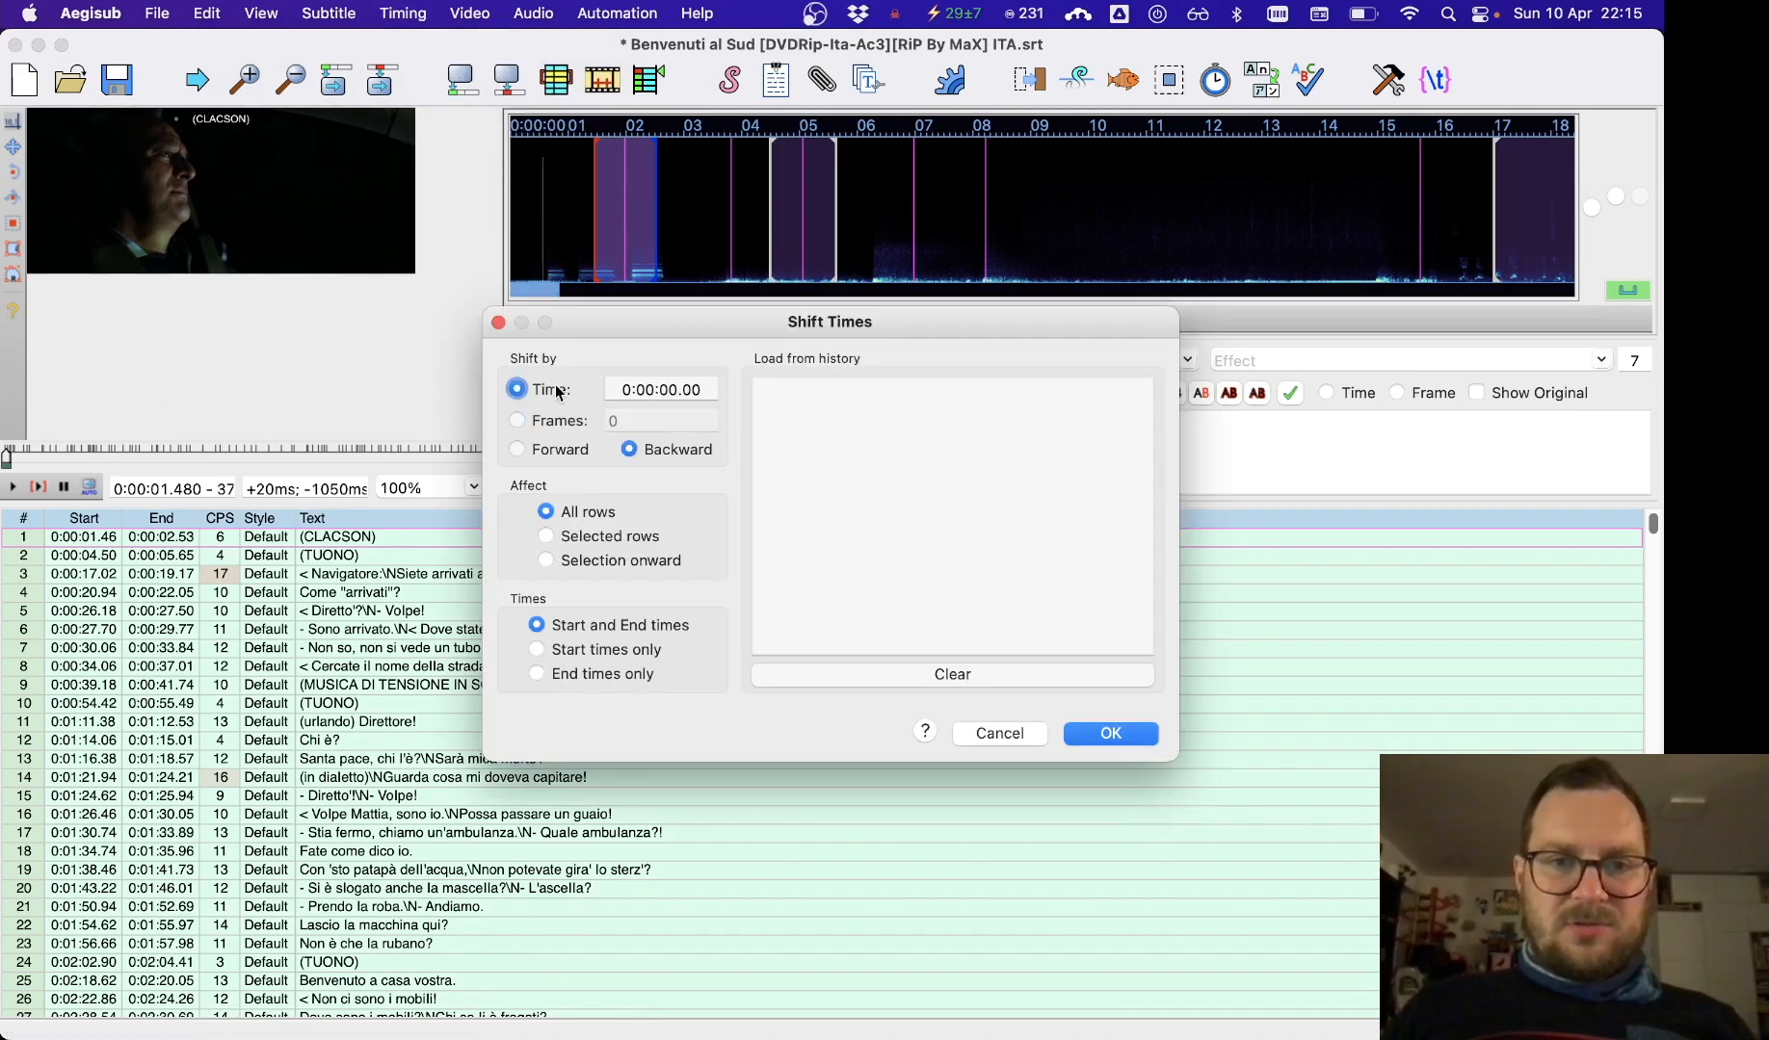
click(697, 389)
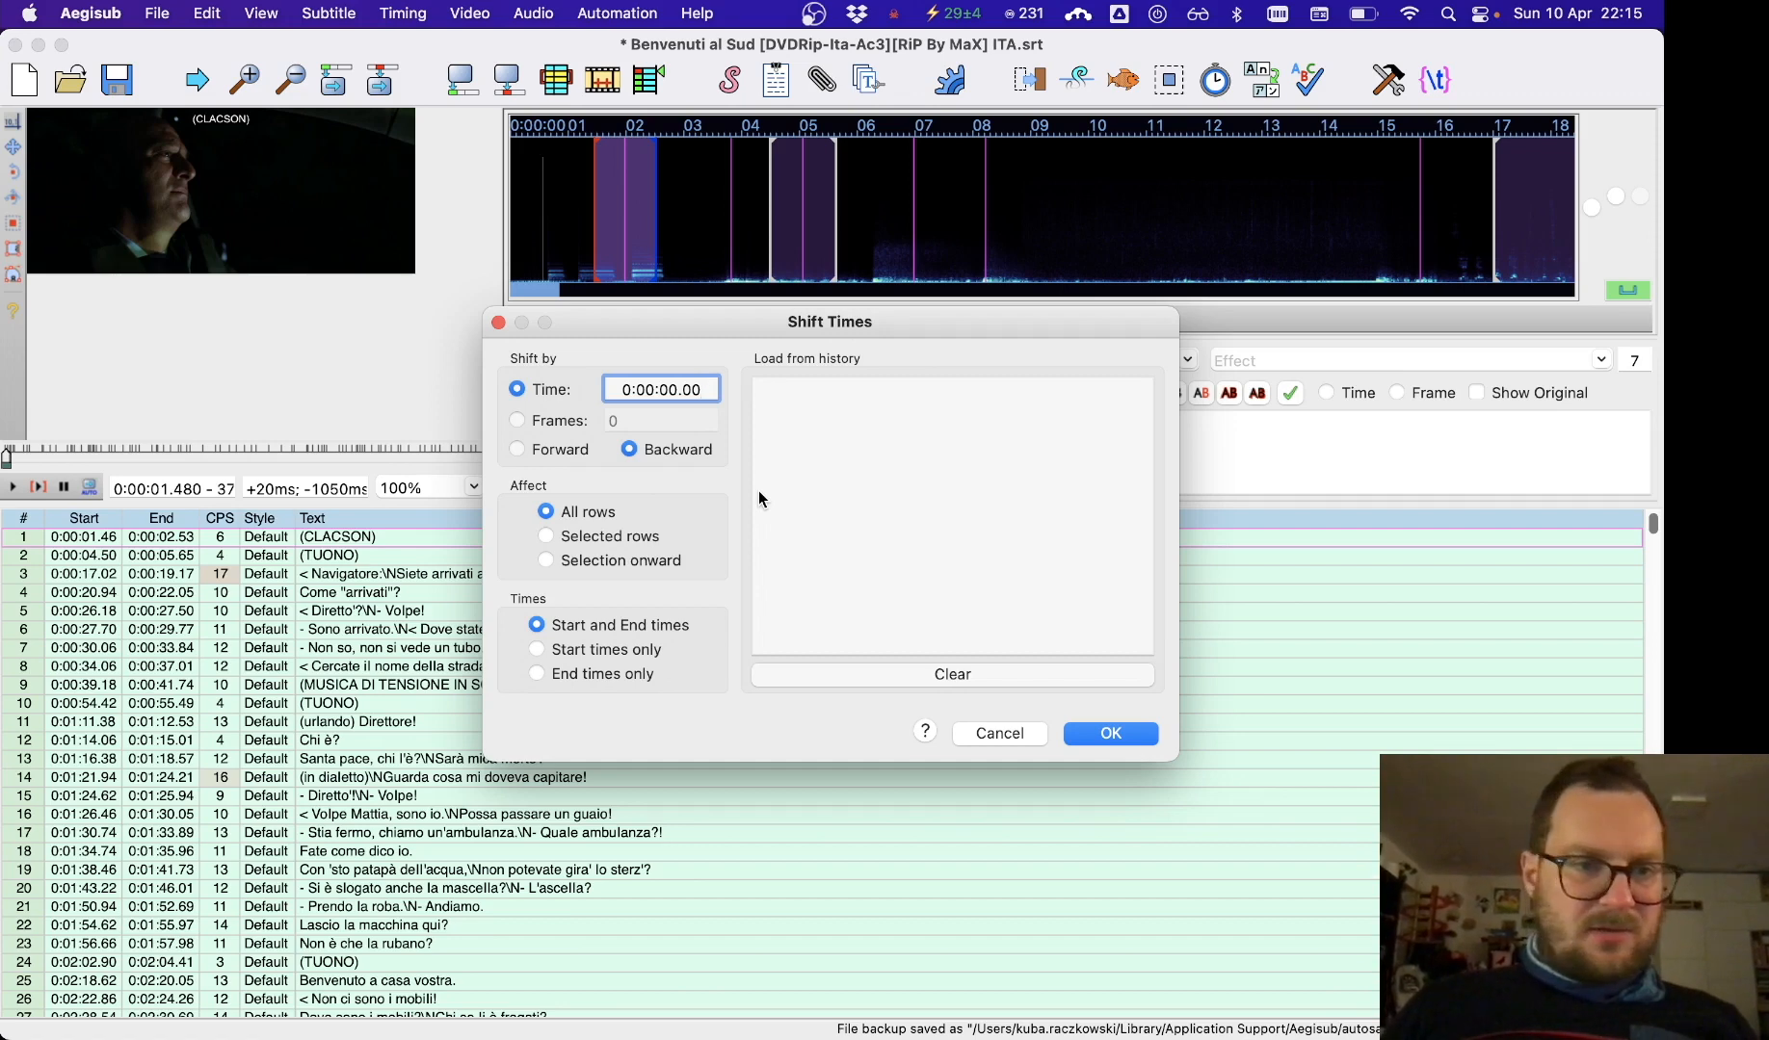
key(Left)
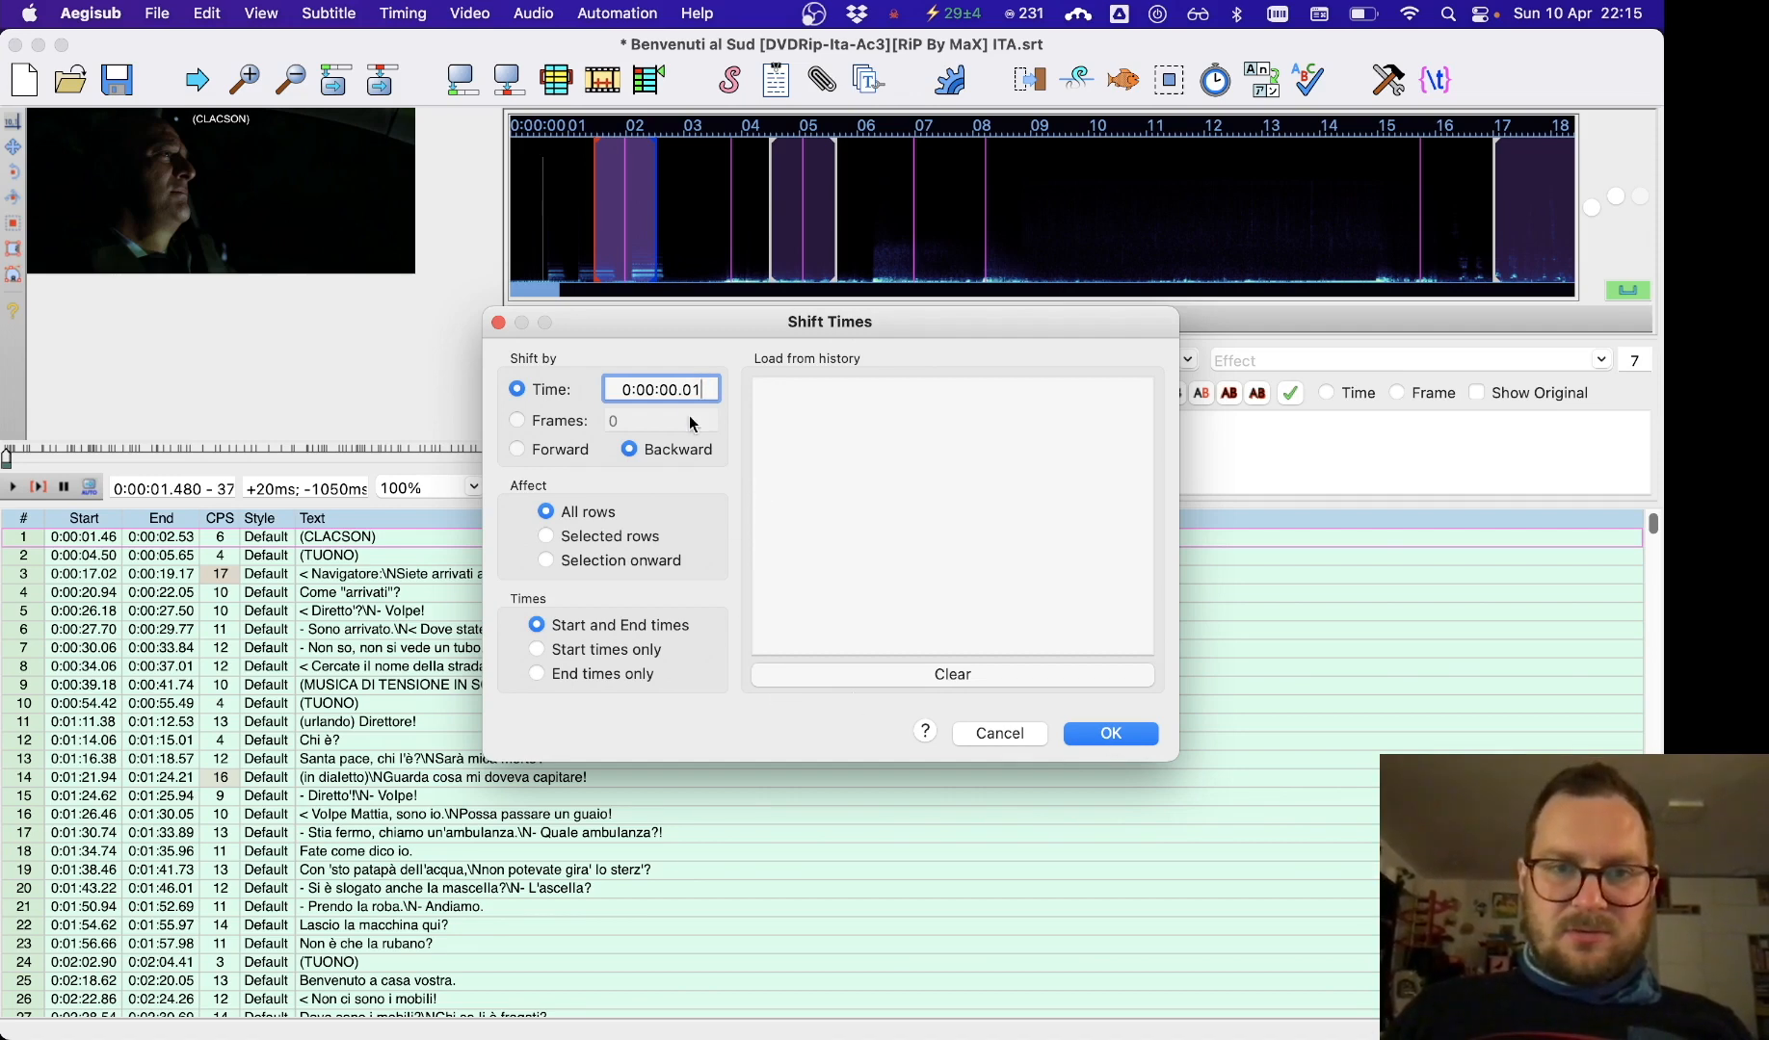
click(548, 451)
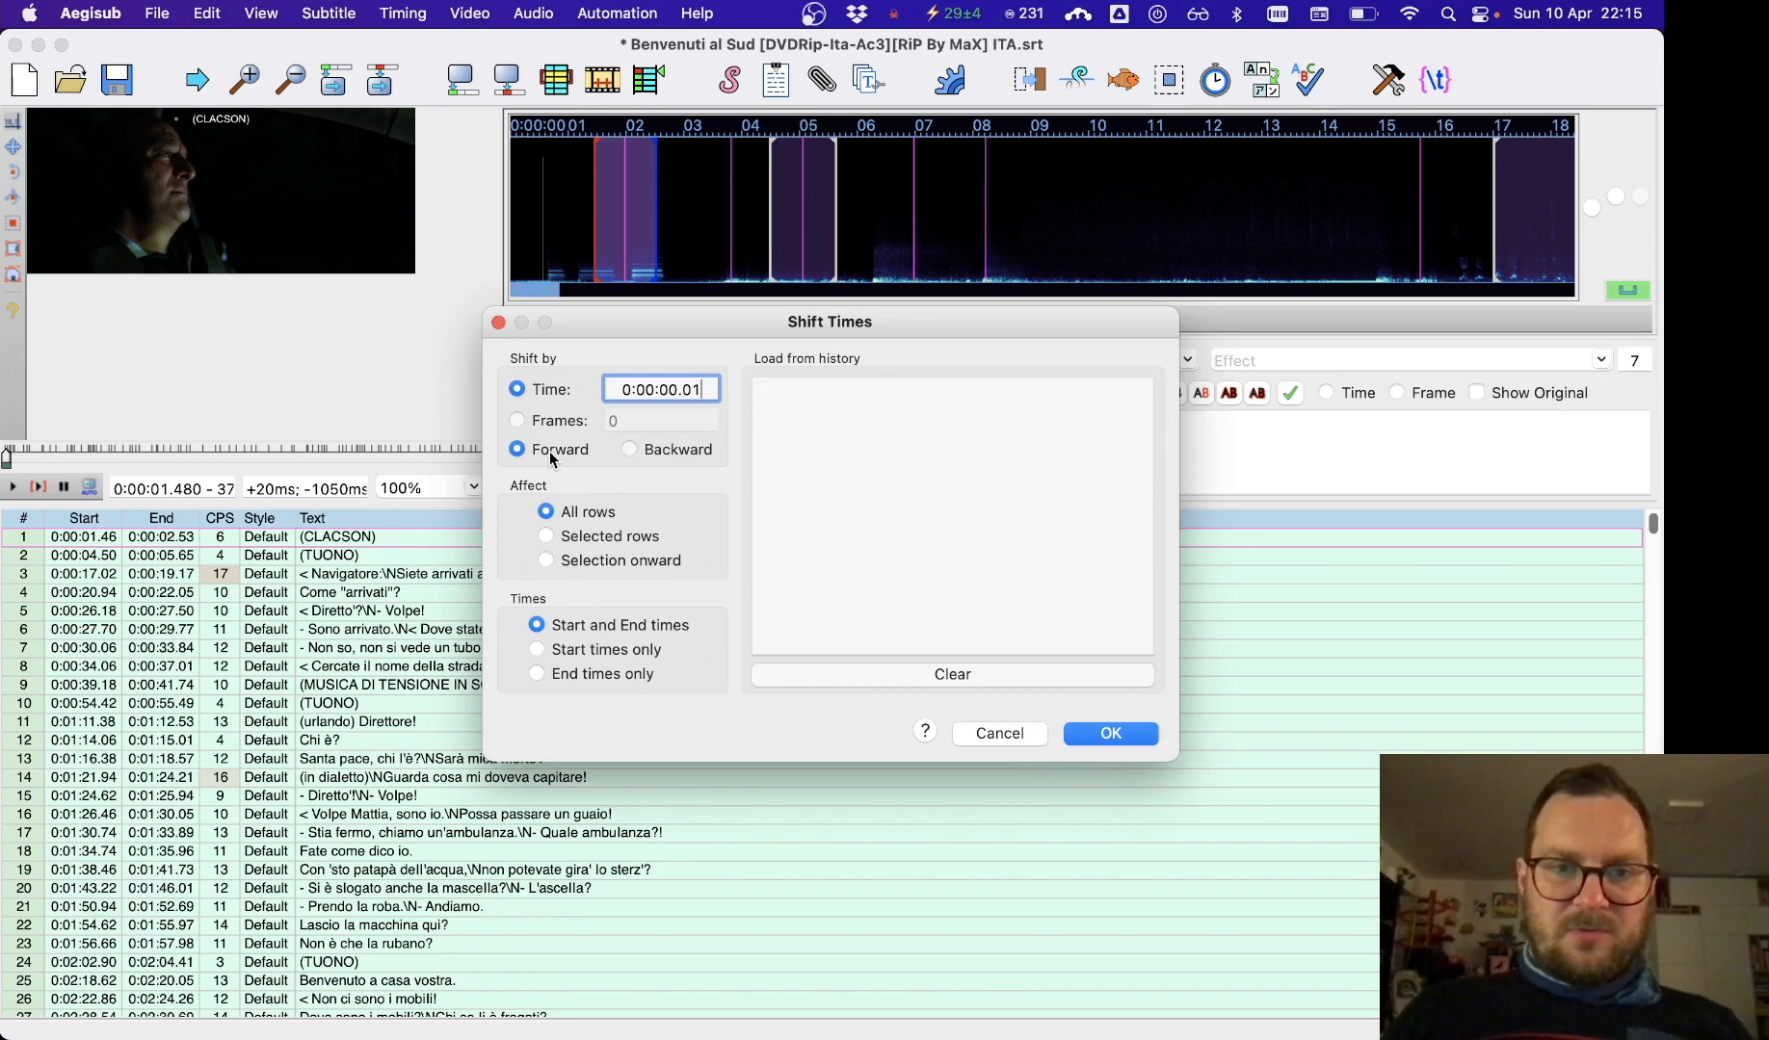
click(1092, 734)
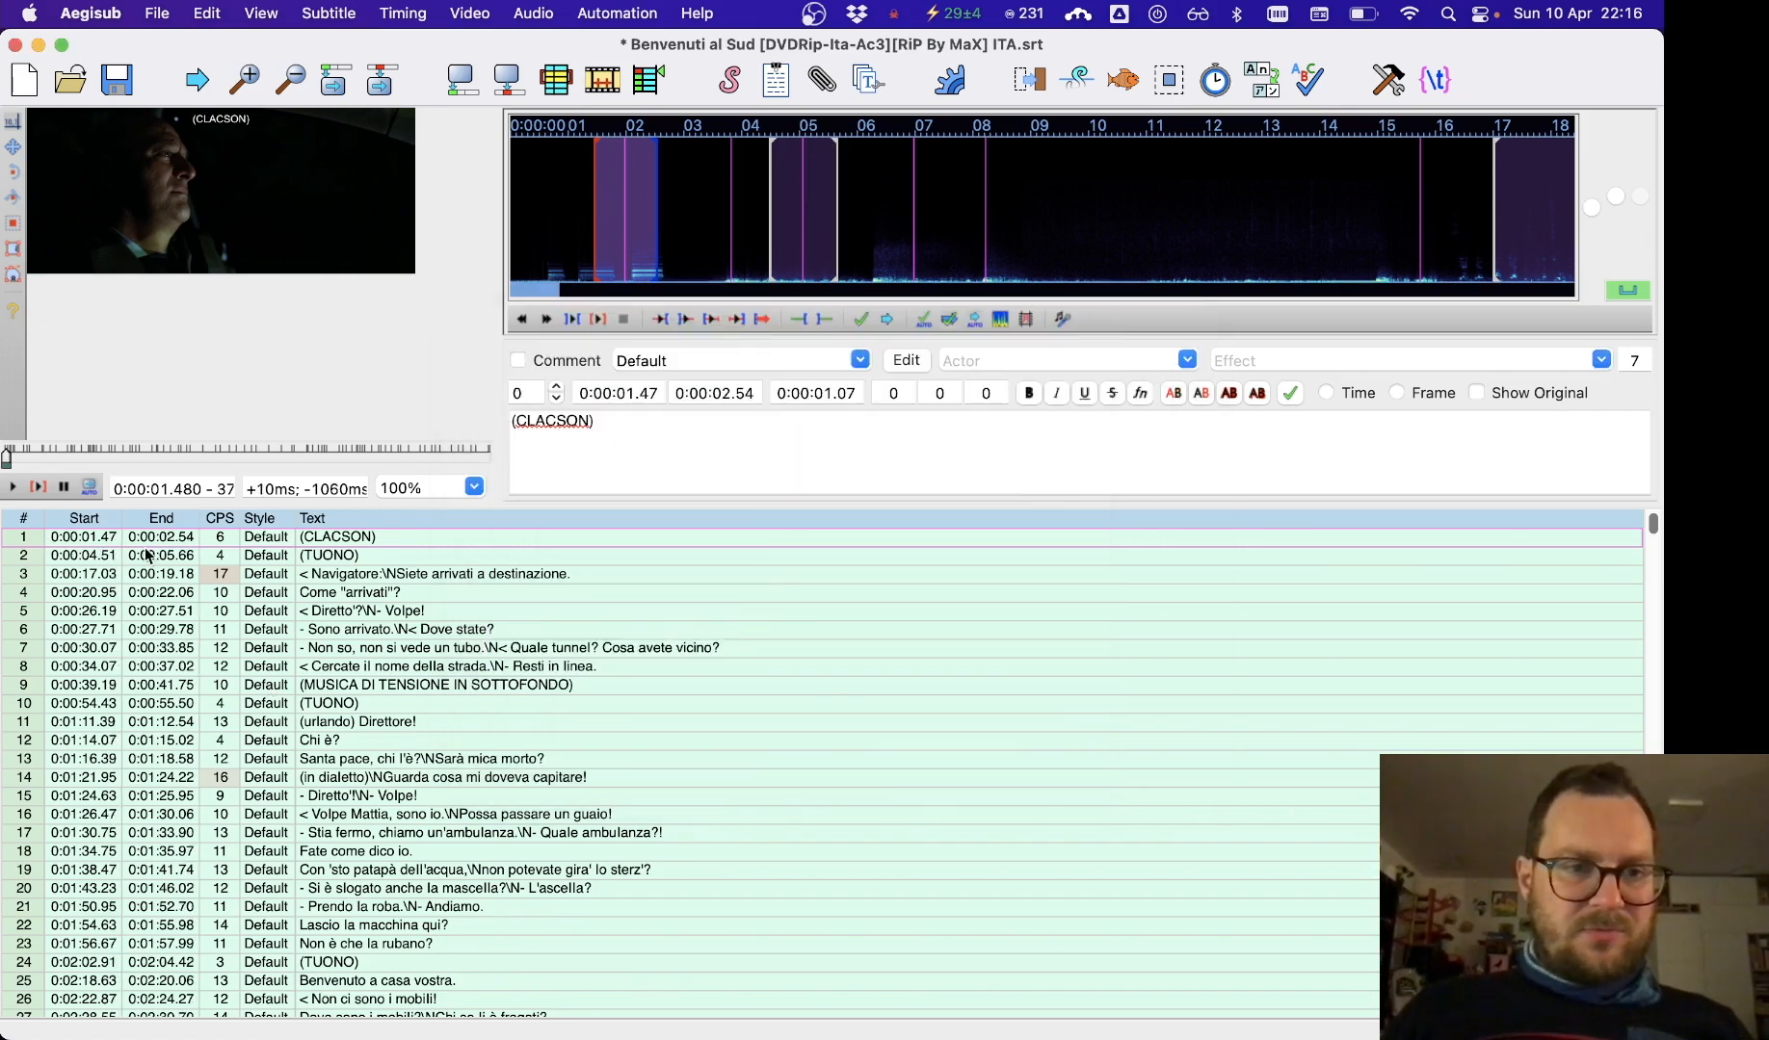
Undo and redo the time shift to compare the line times, and play the video from its beginning.
key(super+z)
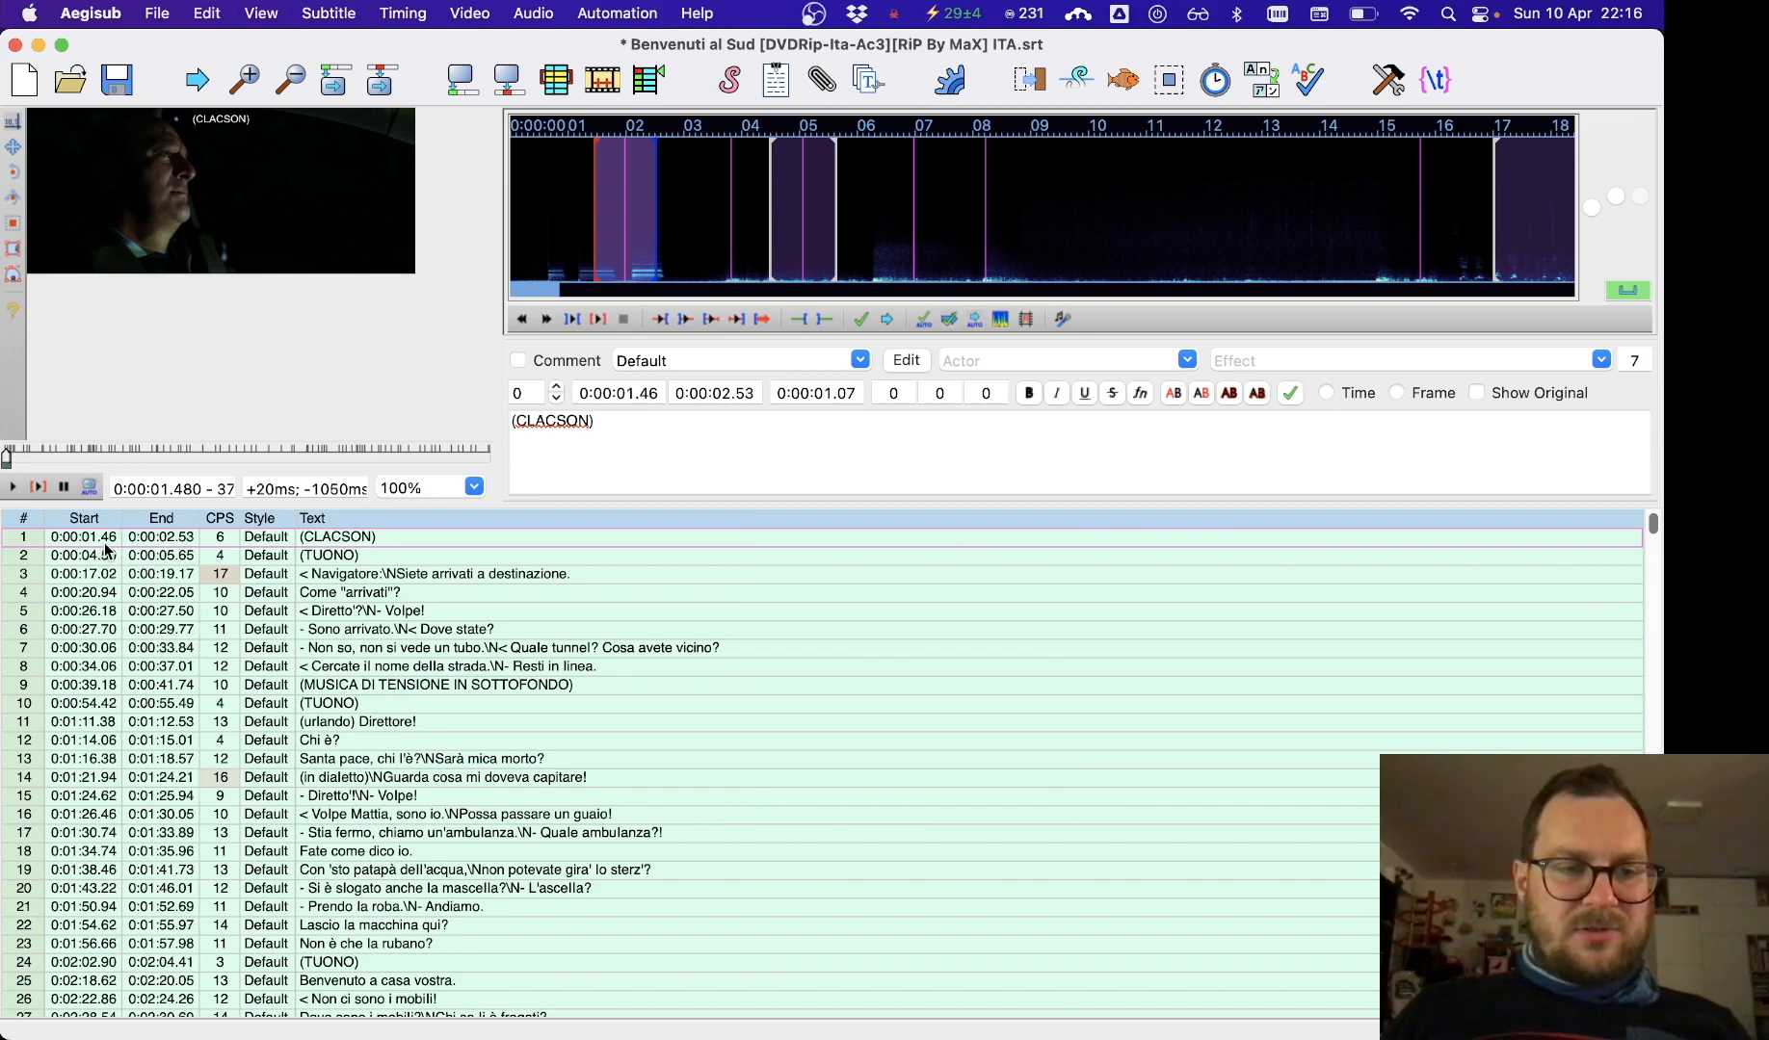
key(super+shift+z)
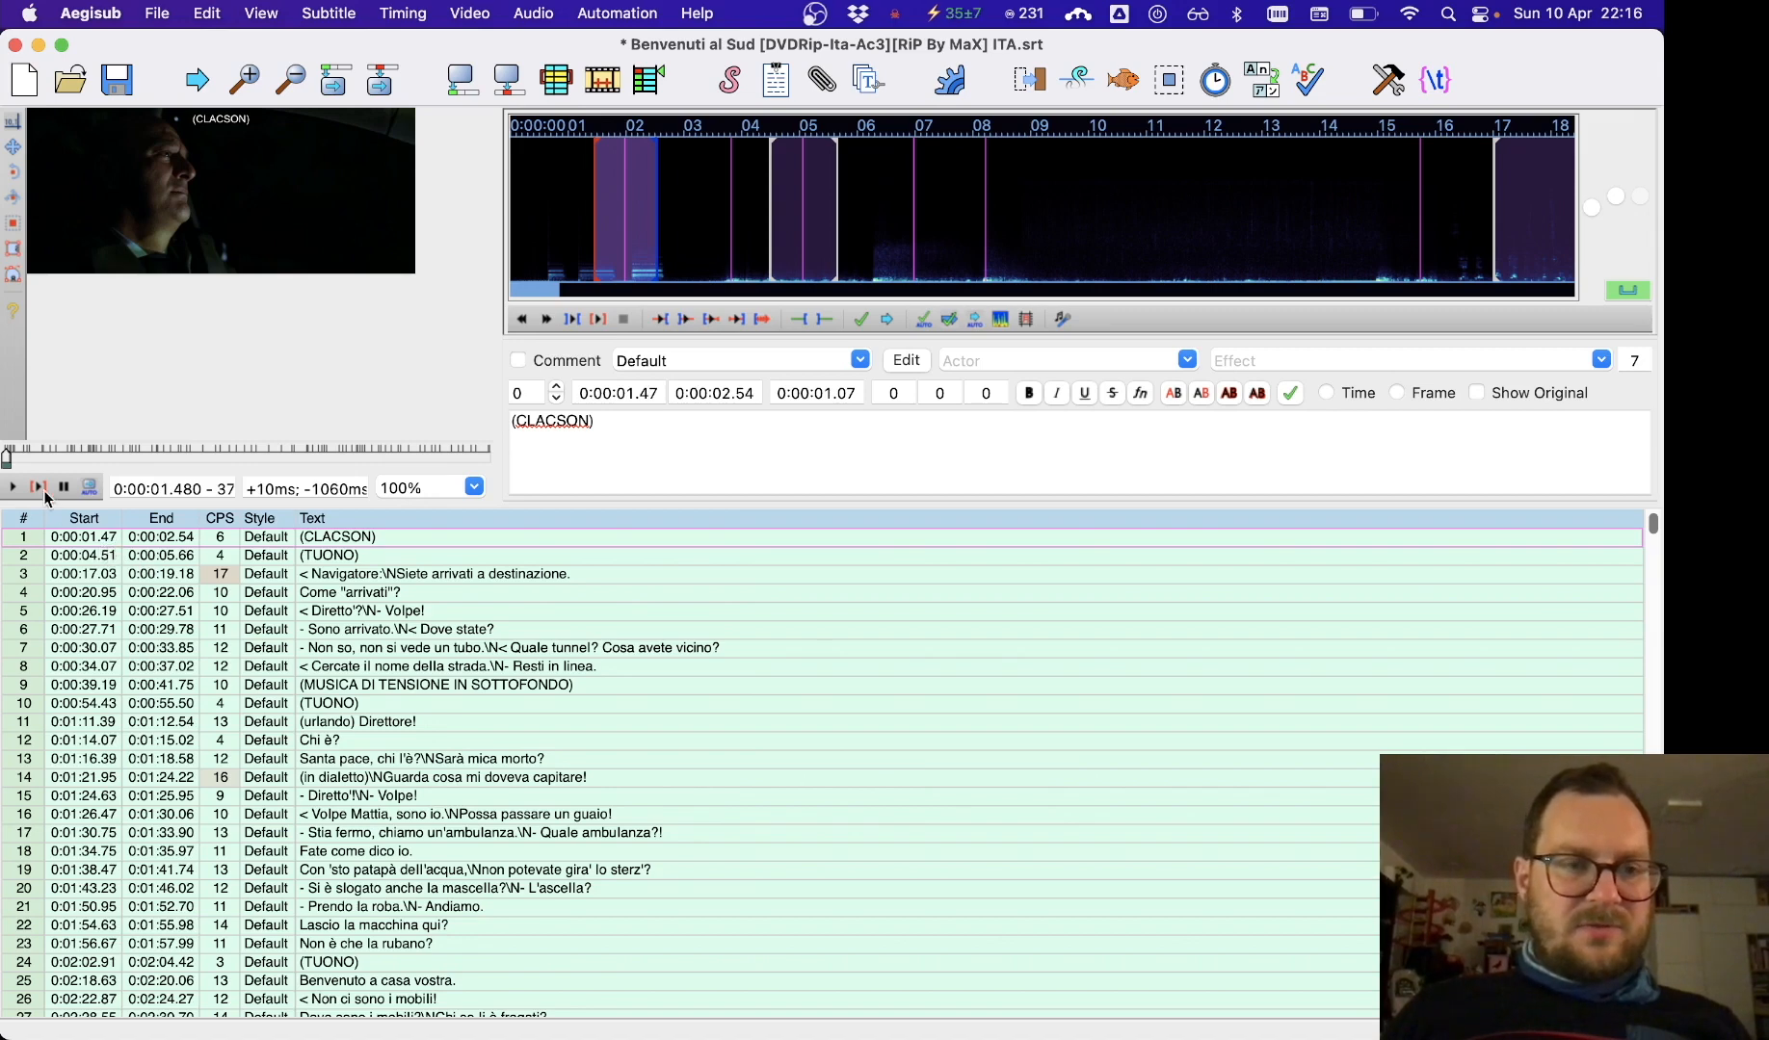
click(3, 461)
click(10, 484)
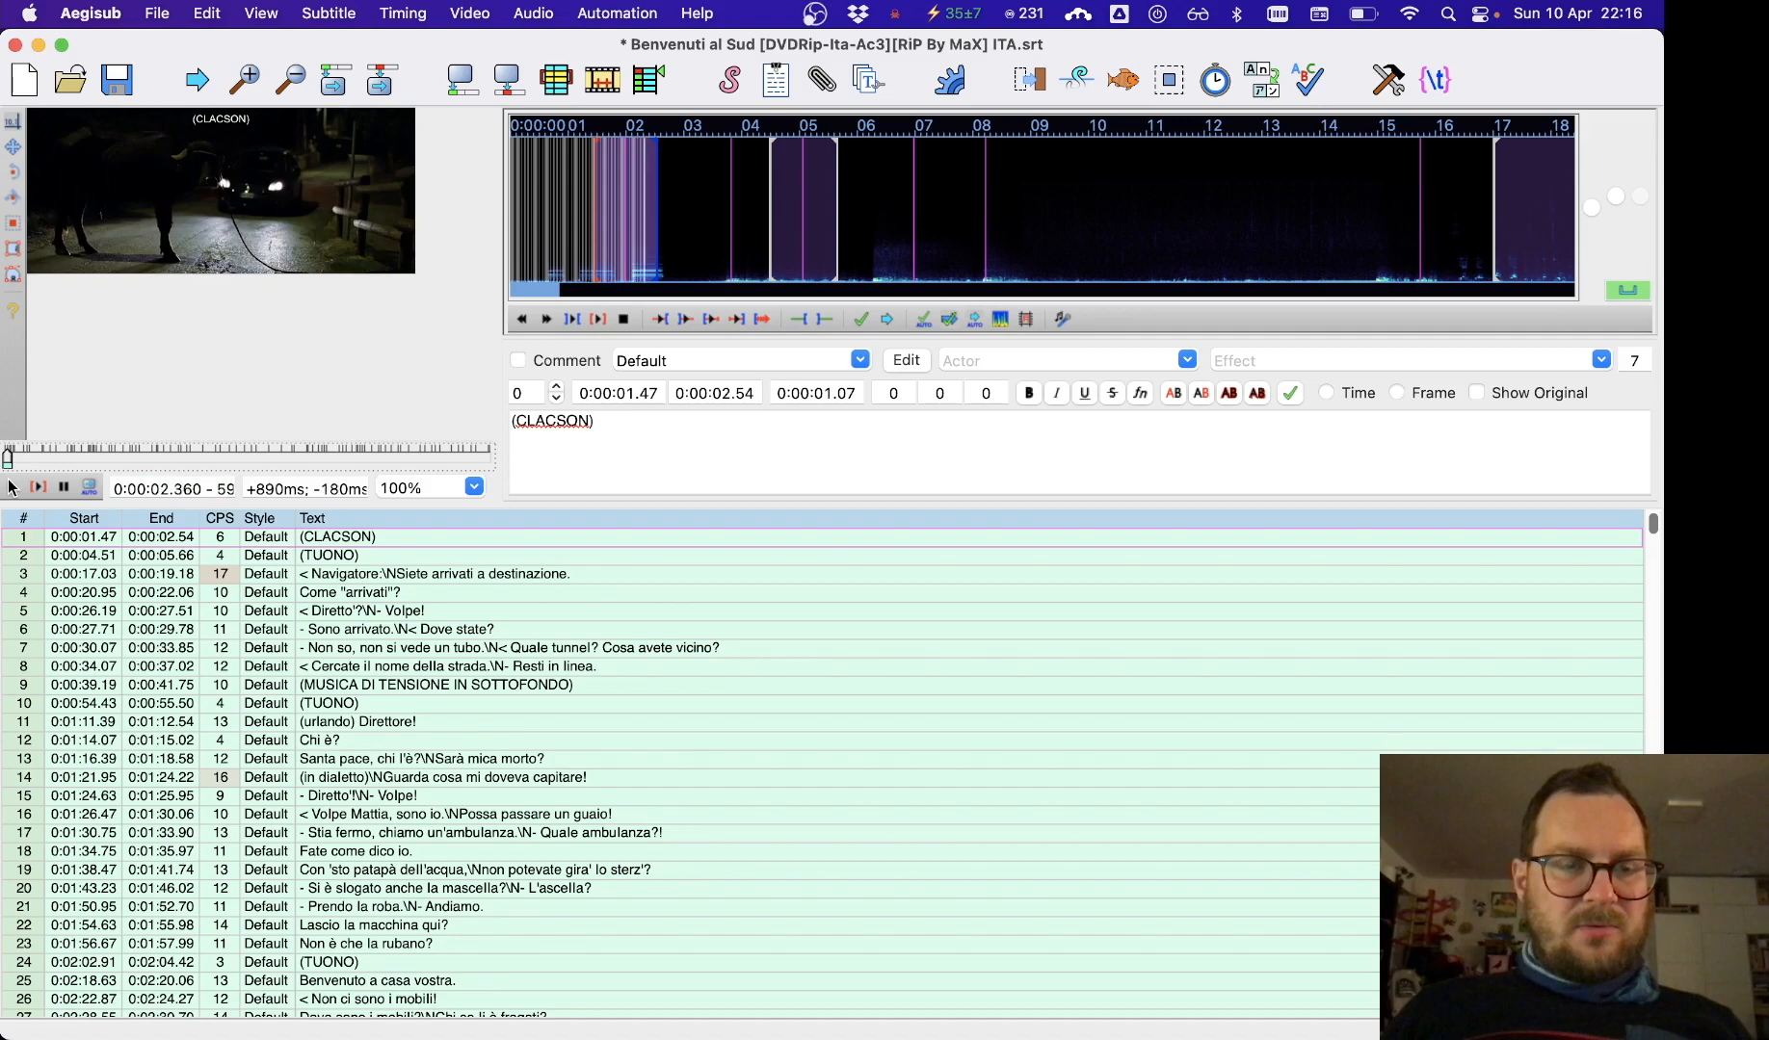
Select the first (TUONO) line and shift the start and end times of all rows backward by 0:00:00.01.
click(248, 556)
click(406, 12)
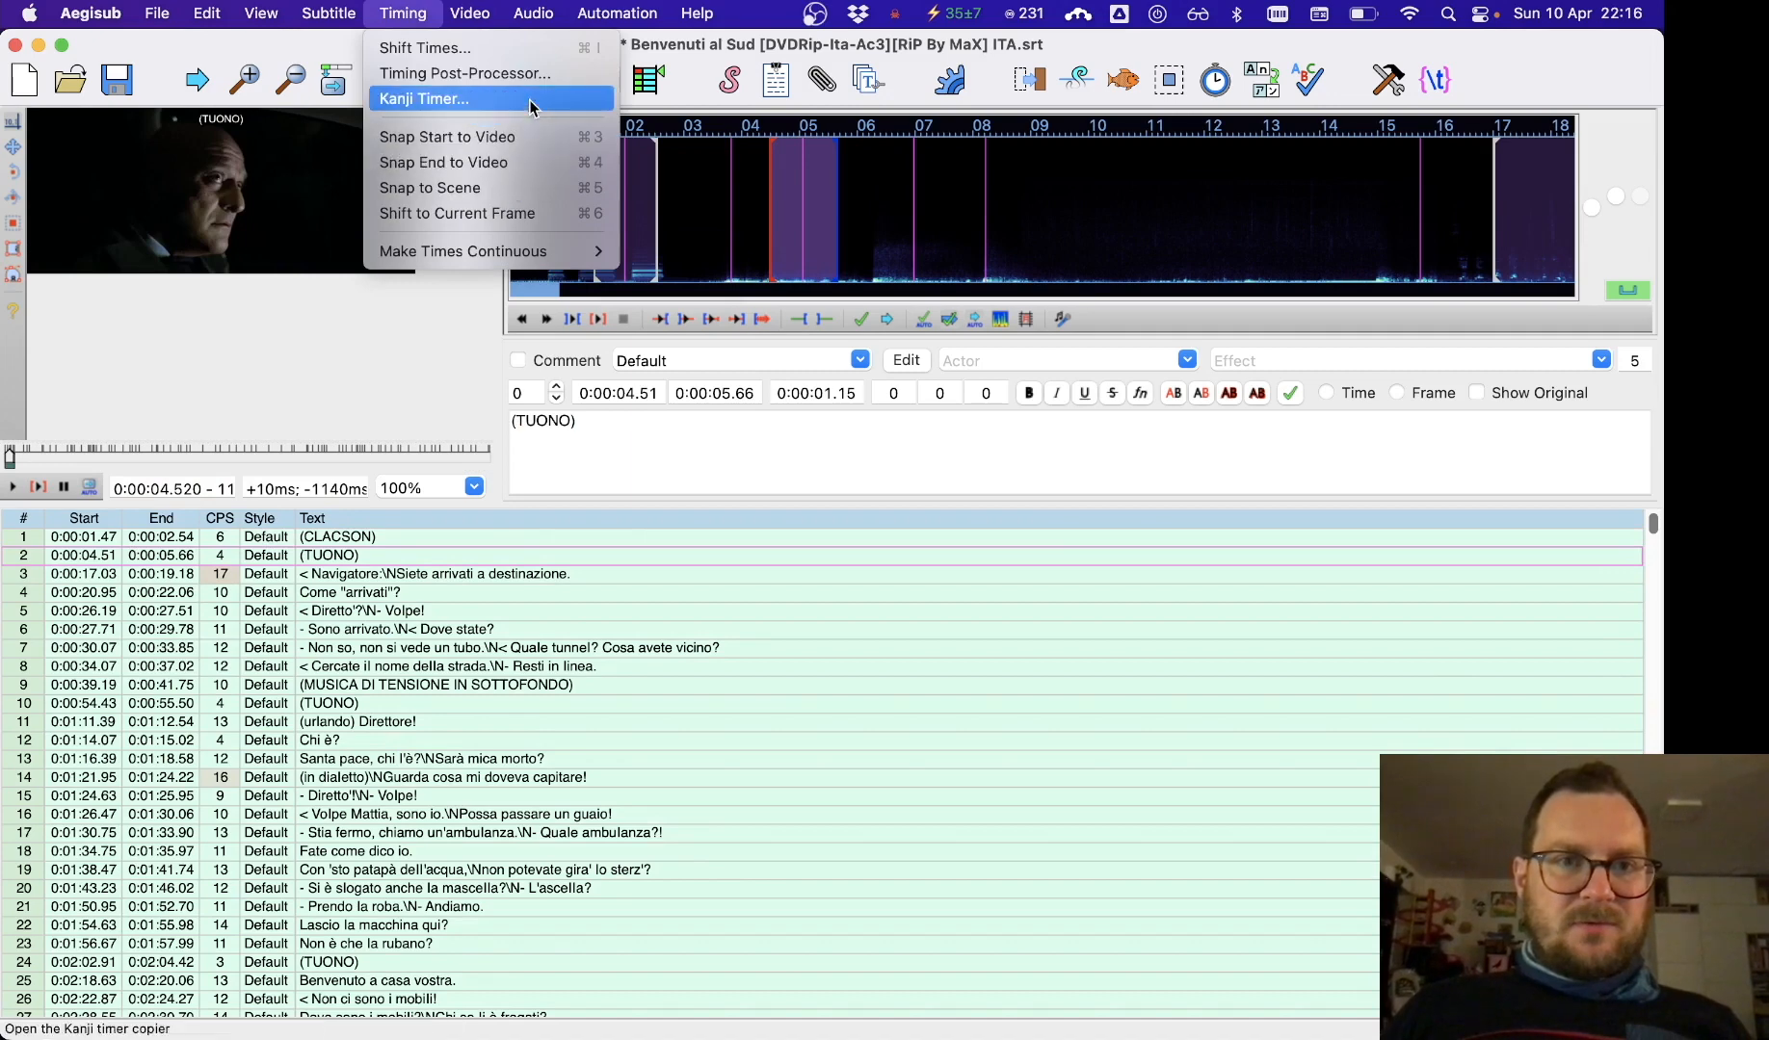
click(501, 47)
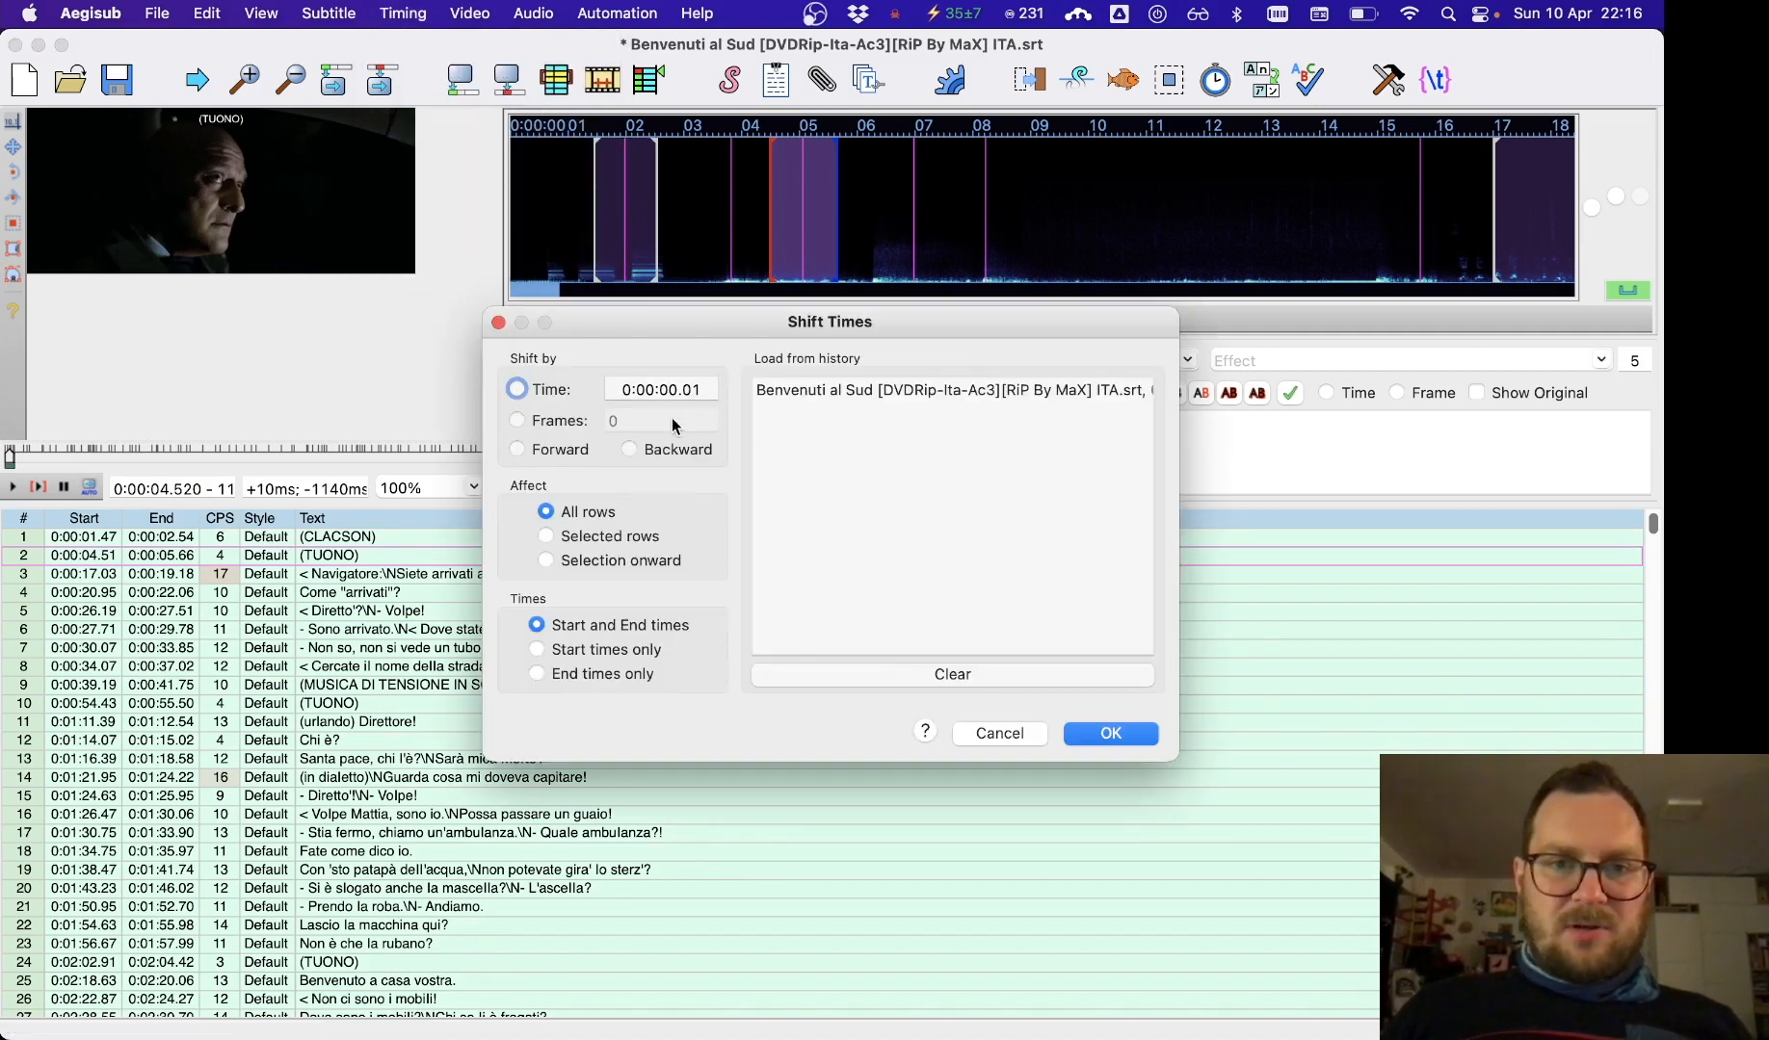
click(651, 453)
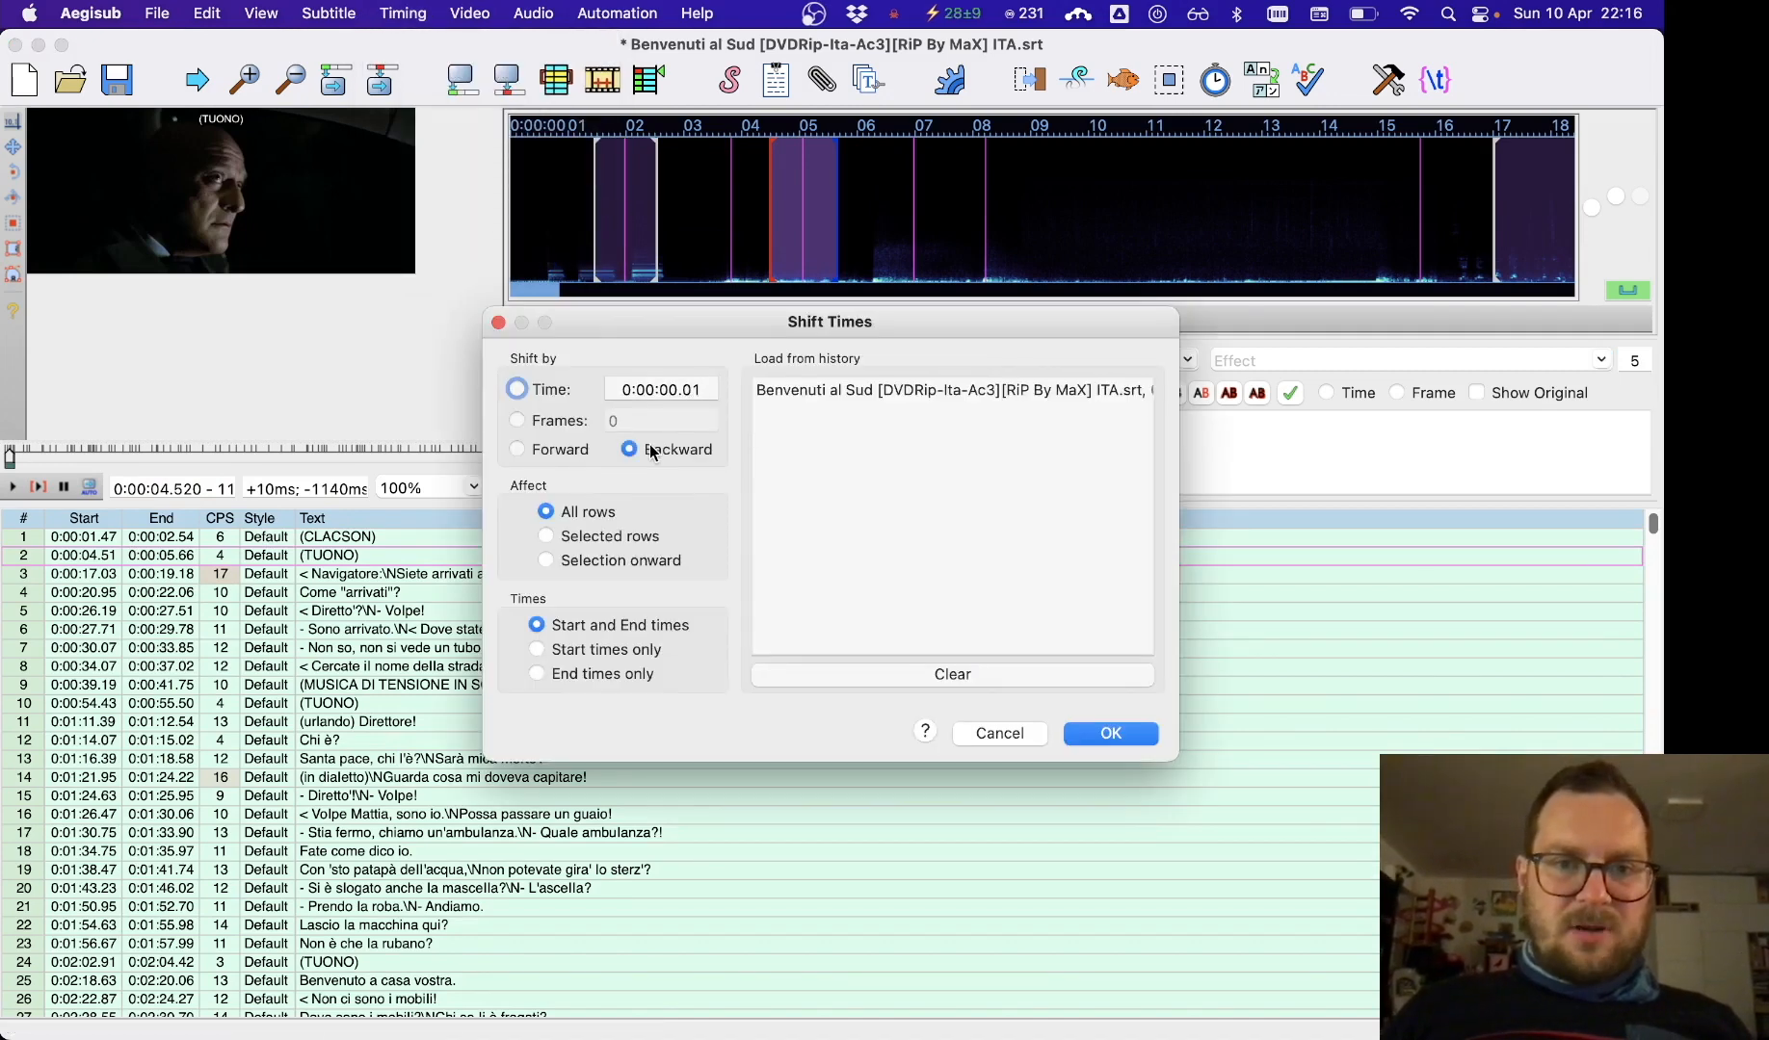
click(1084, 737)
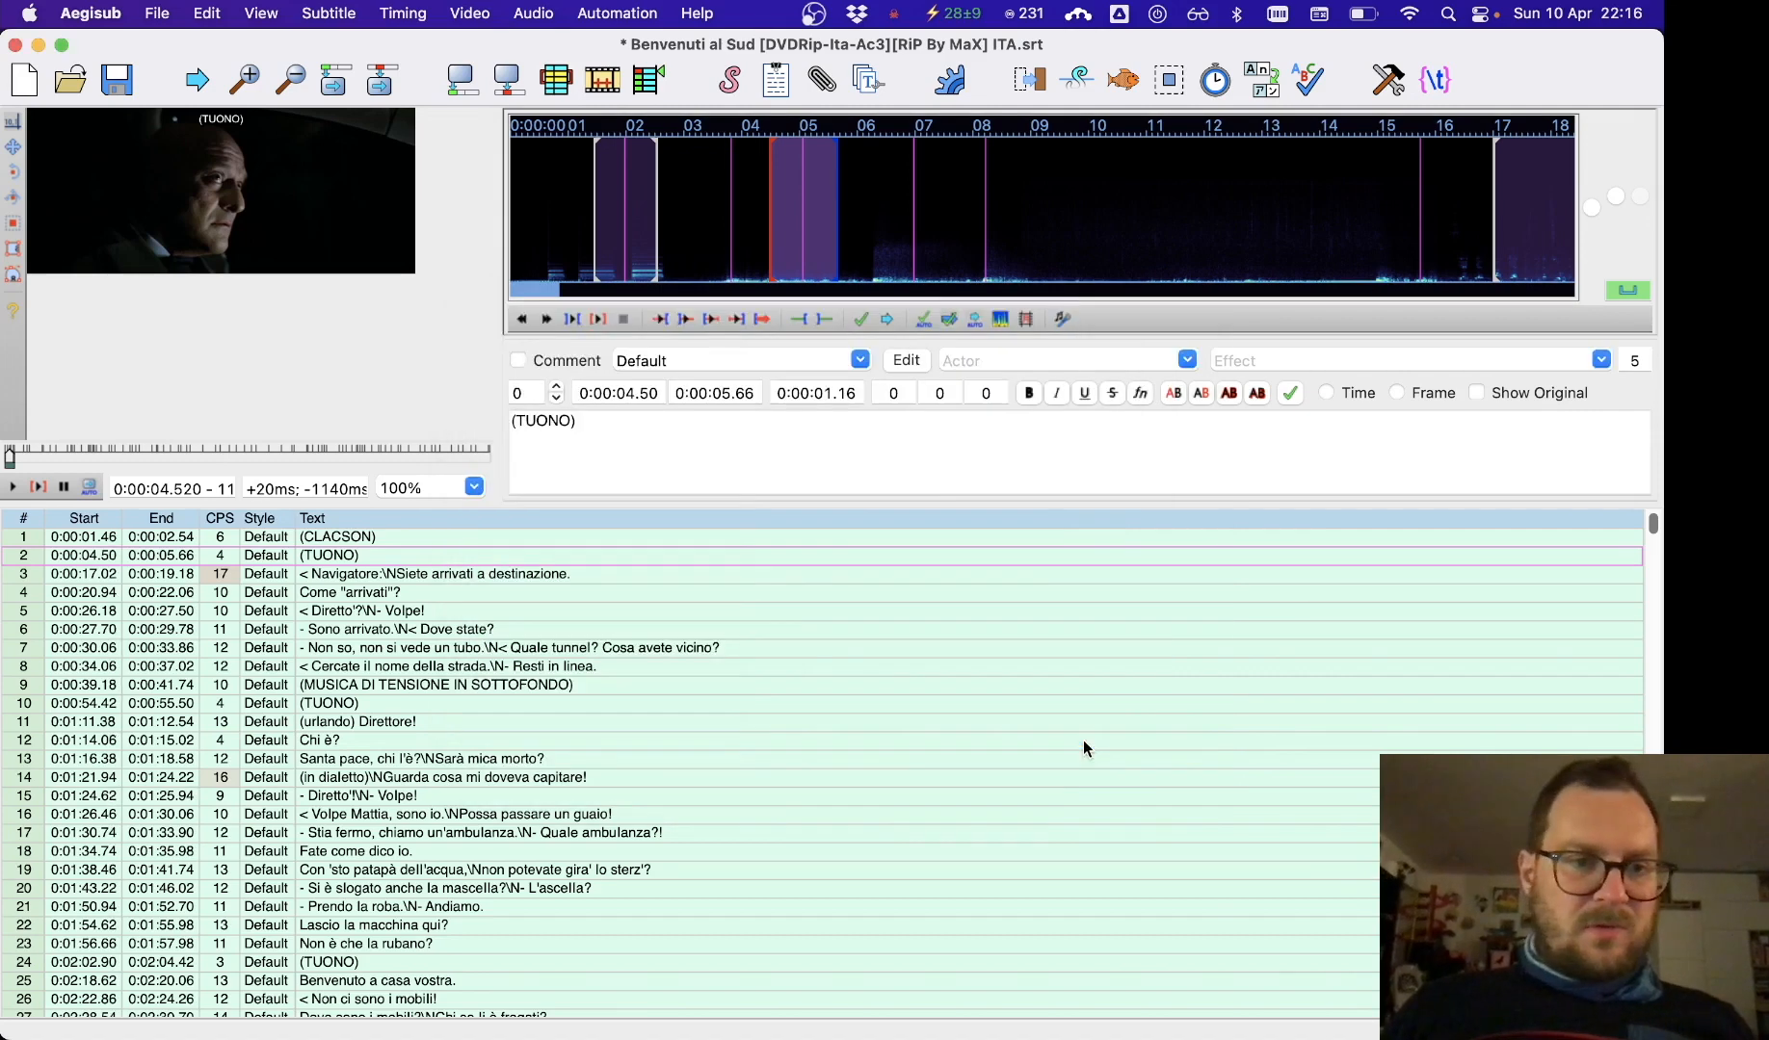
Play the opening seconds of the video to check the timing of the (CLACSON) and (TUONO) lines.
drag(13, 463, 3, 463)
click(10, 489)
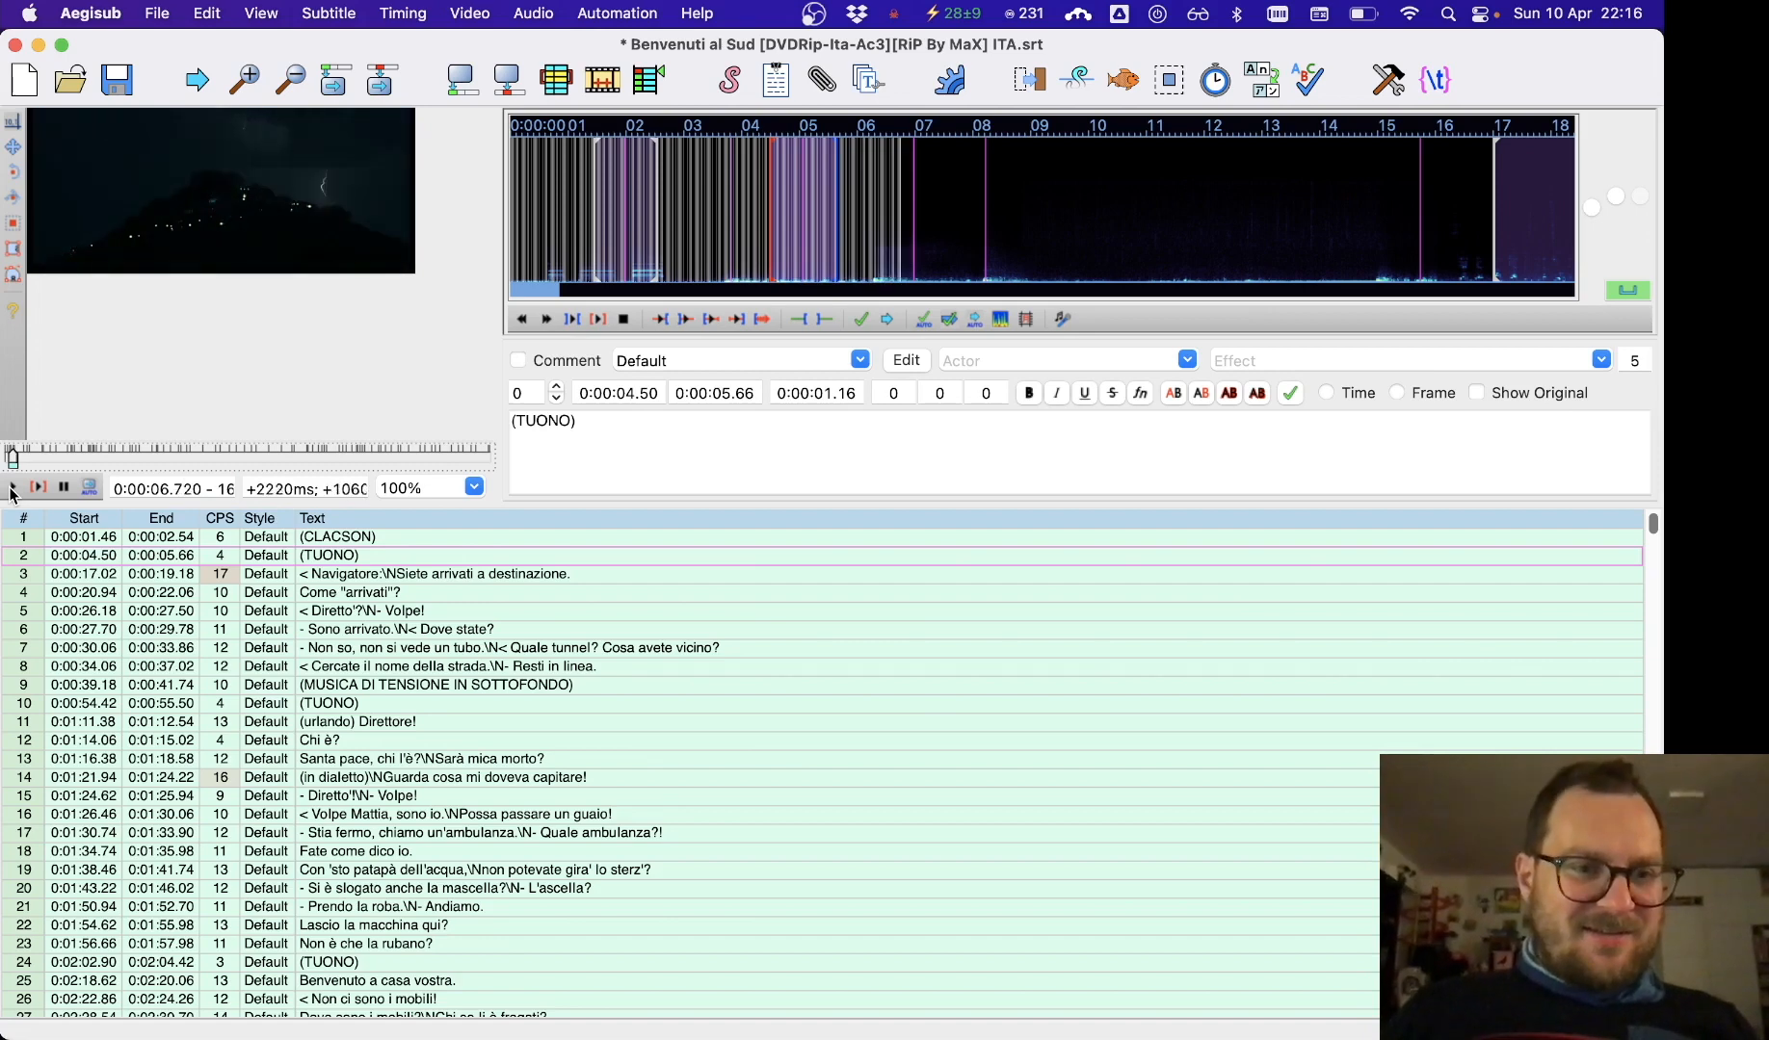
click(9, 488)
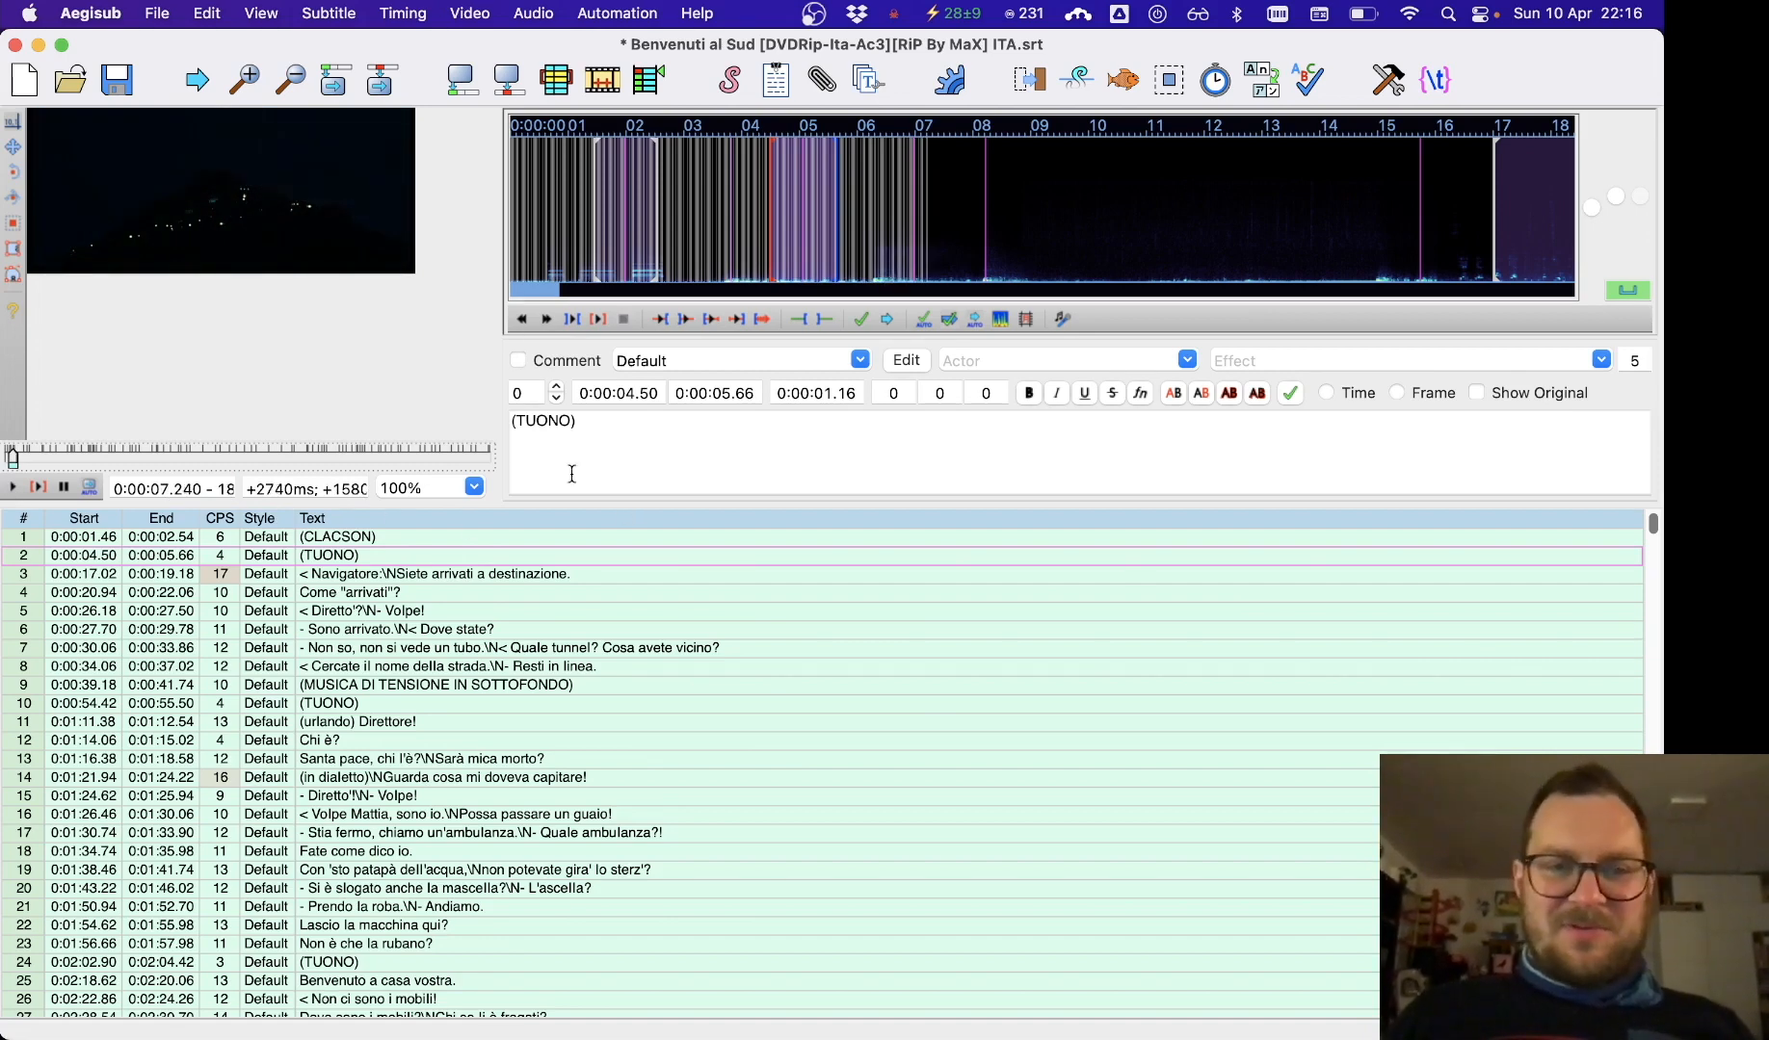
Examine the end of the clip and compare it with subtitle lines further down to locate where the scene's subtitles end.
drag(12, 463, 487, 488)
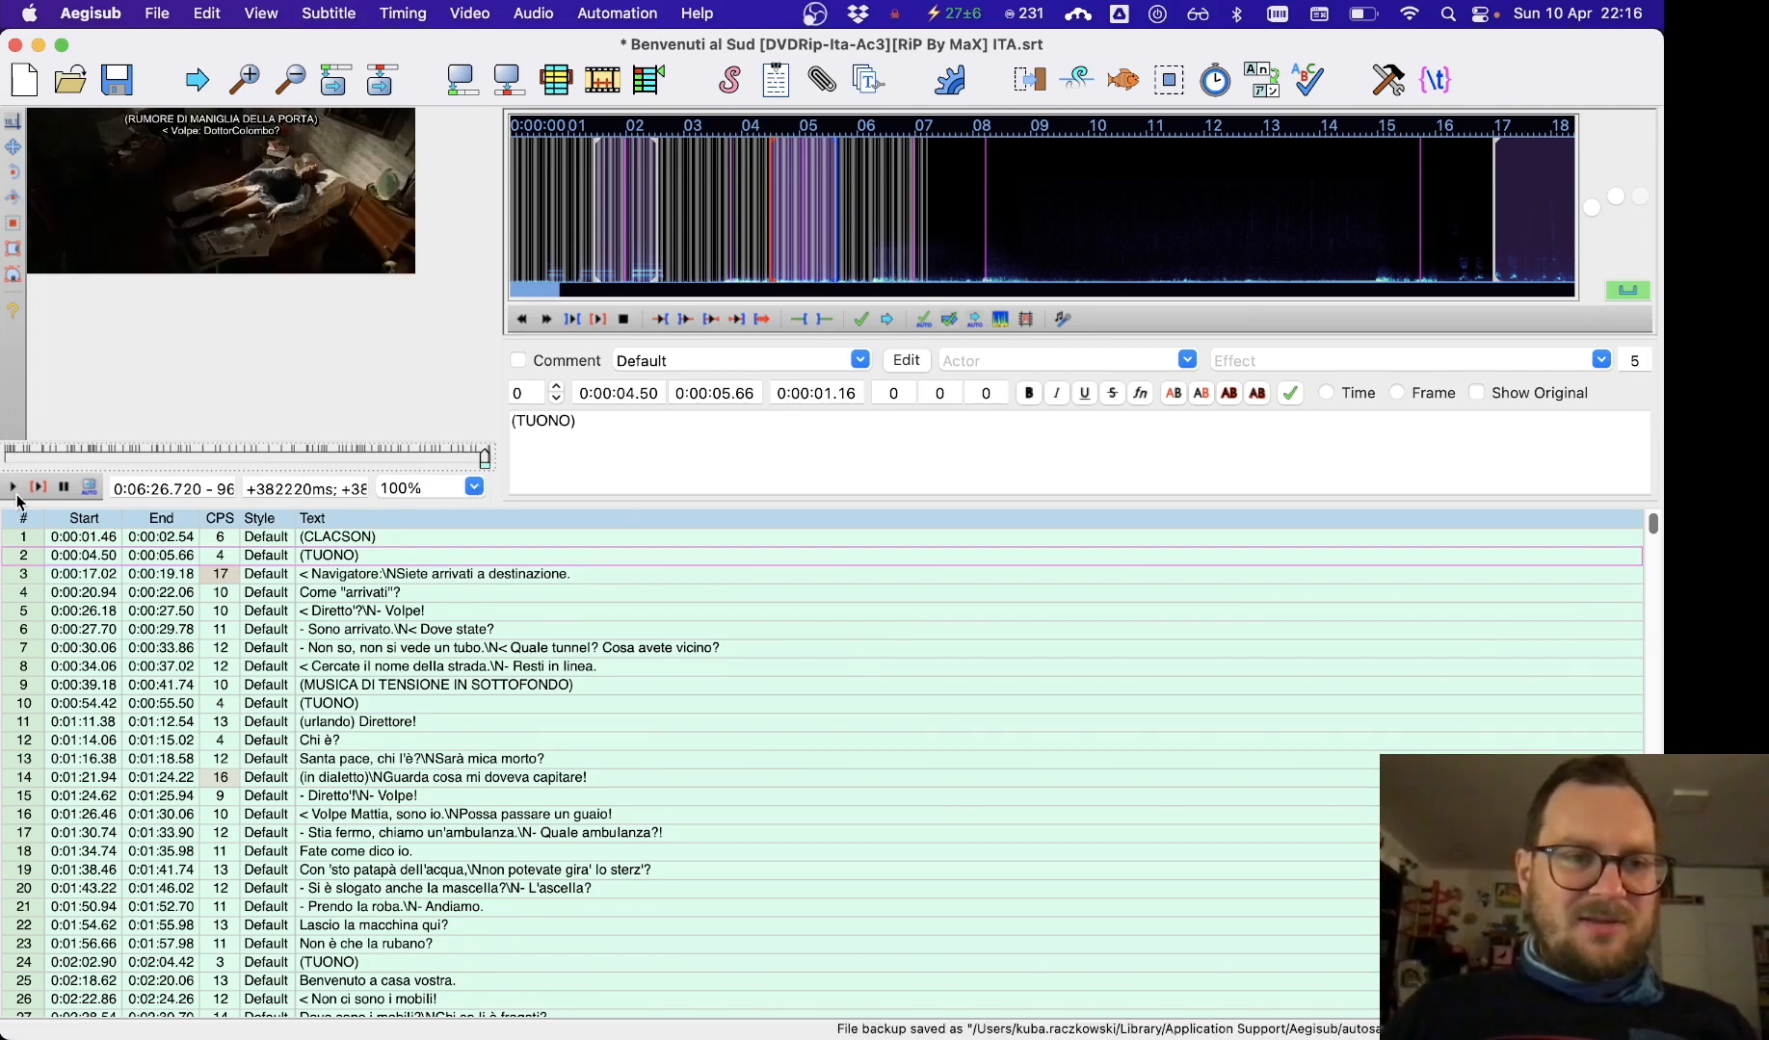
click(505, 665)
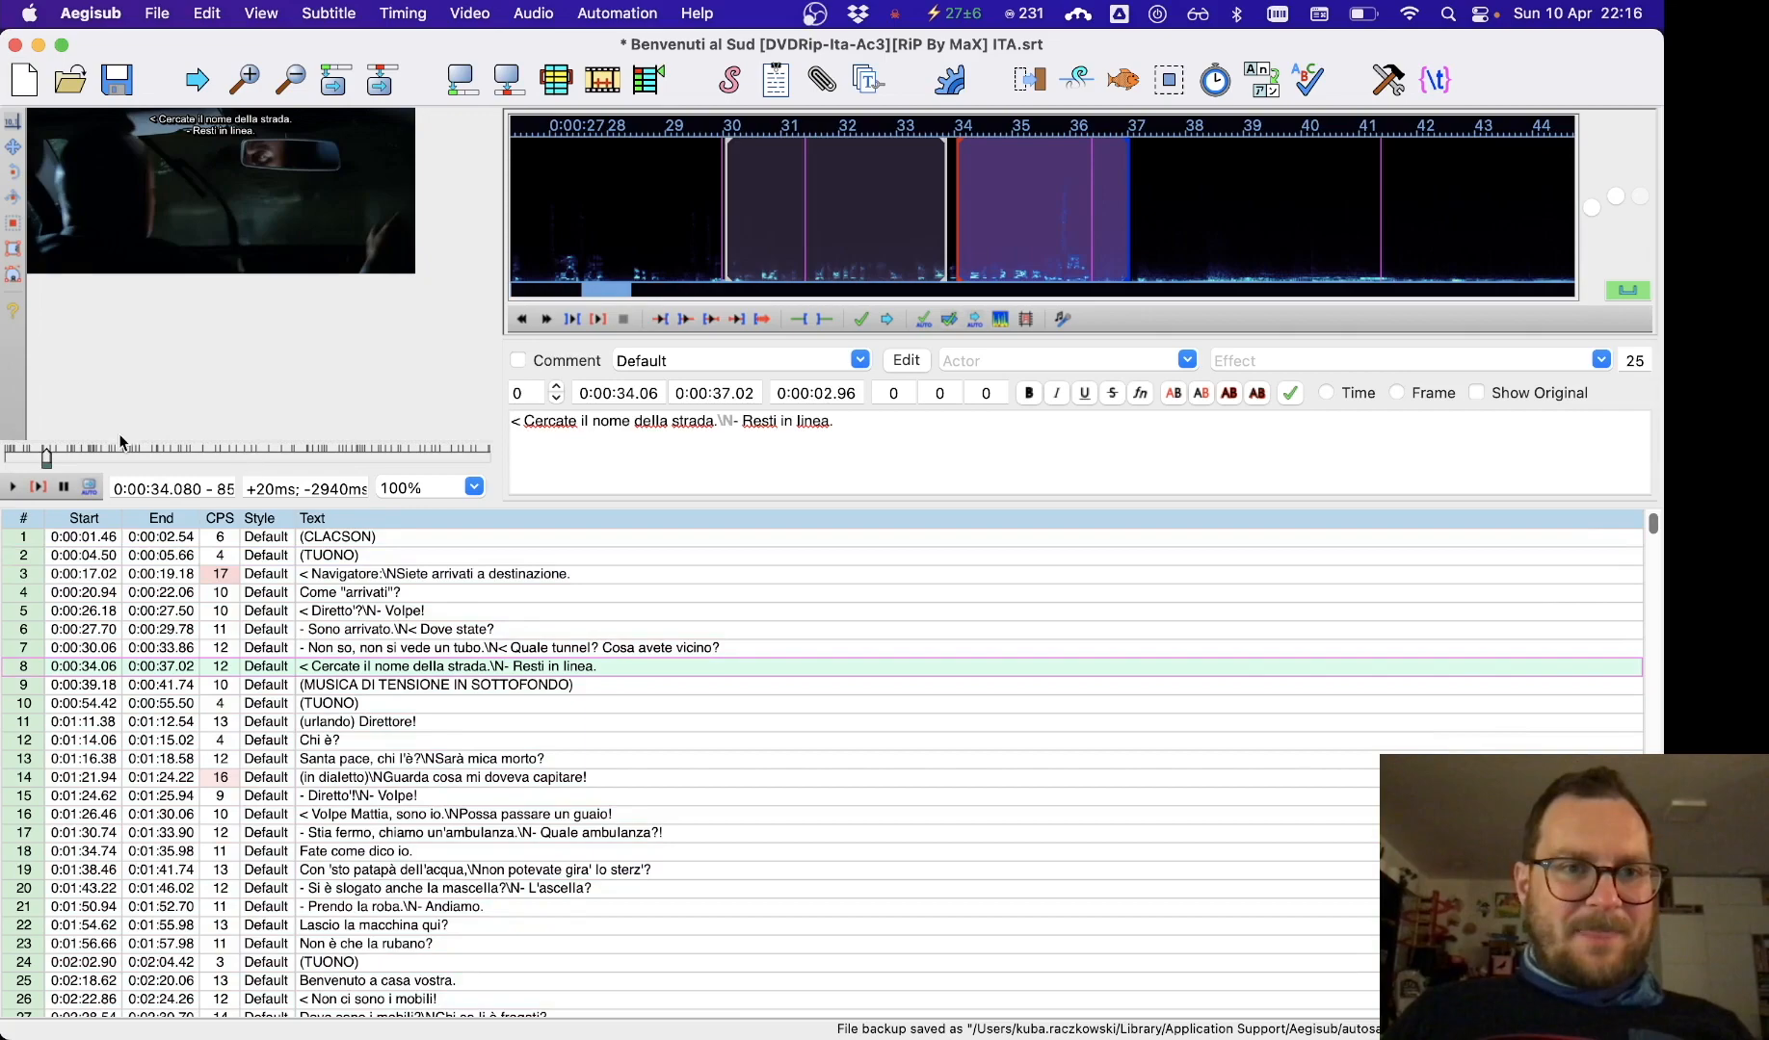
scroll(304, 633, down, 15)
click(383, 804)
scroll(382, 804, down, 12)
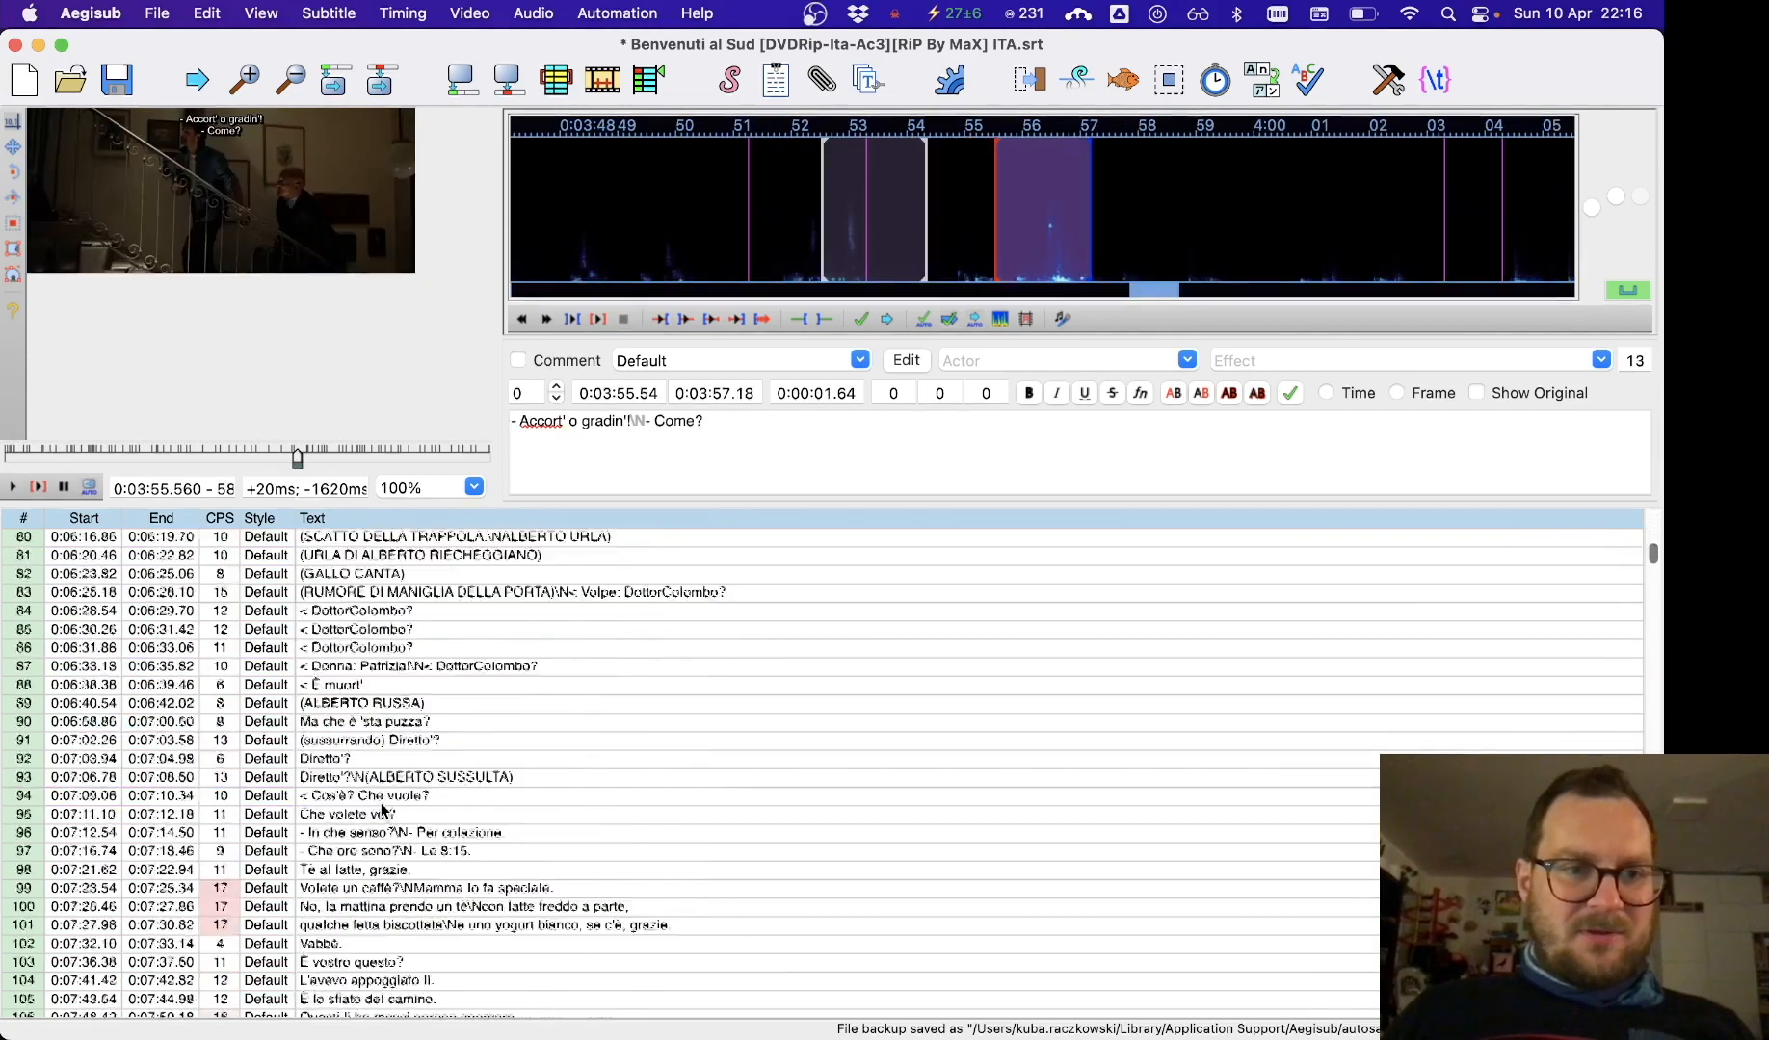
click(382, 796)
scroll(382, 812, down, 7)
scroll(401, 710, up, 7)
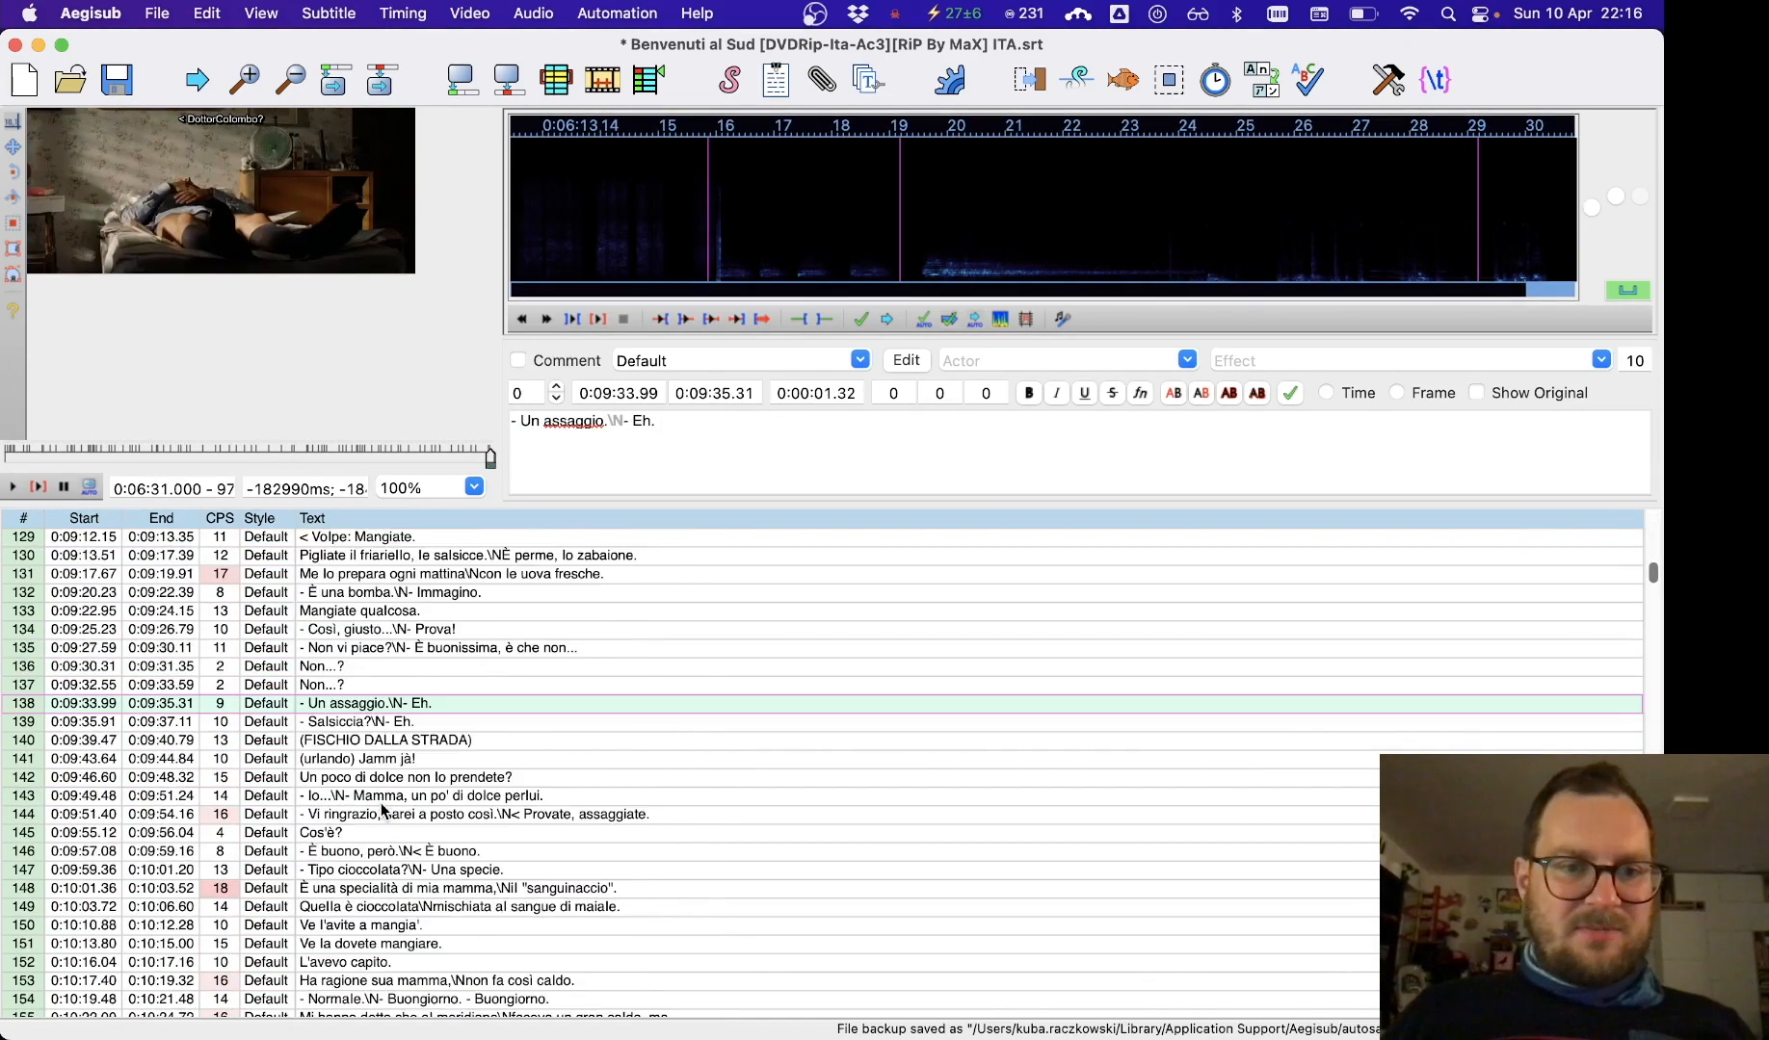
click(405, 684)
click(411, 591)
scroll(411, 591, up, 13)
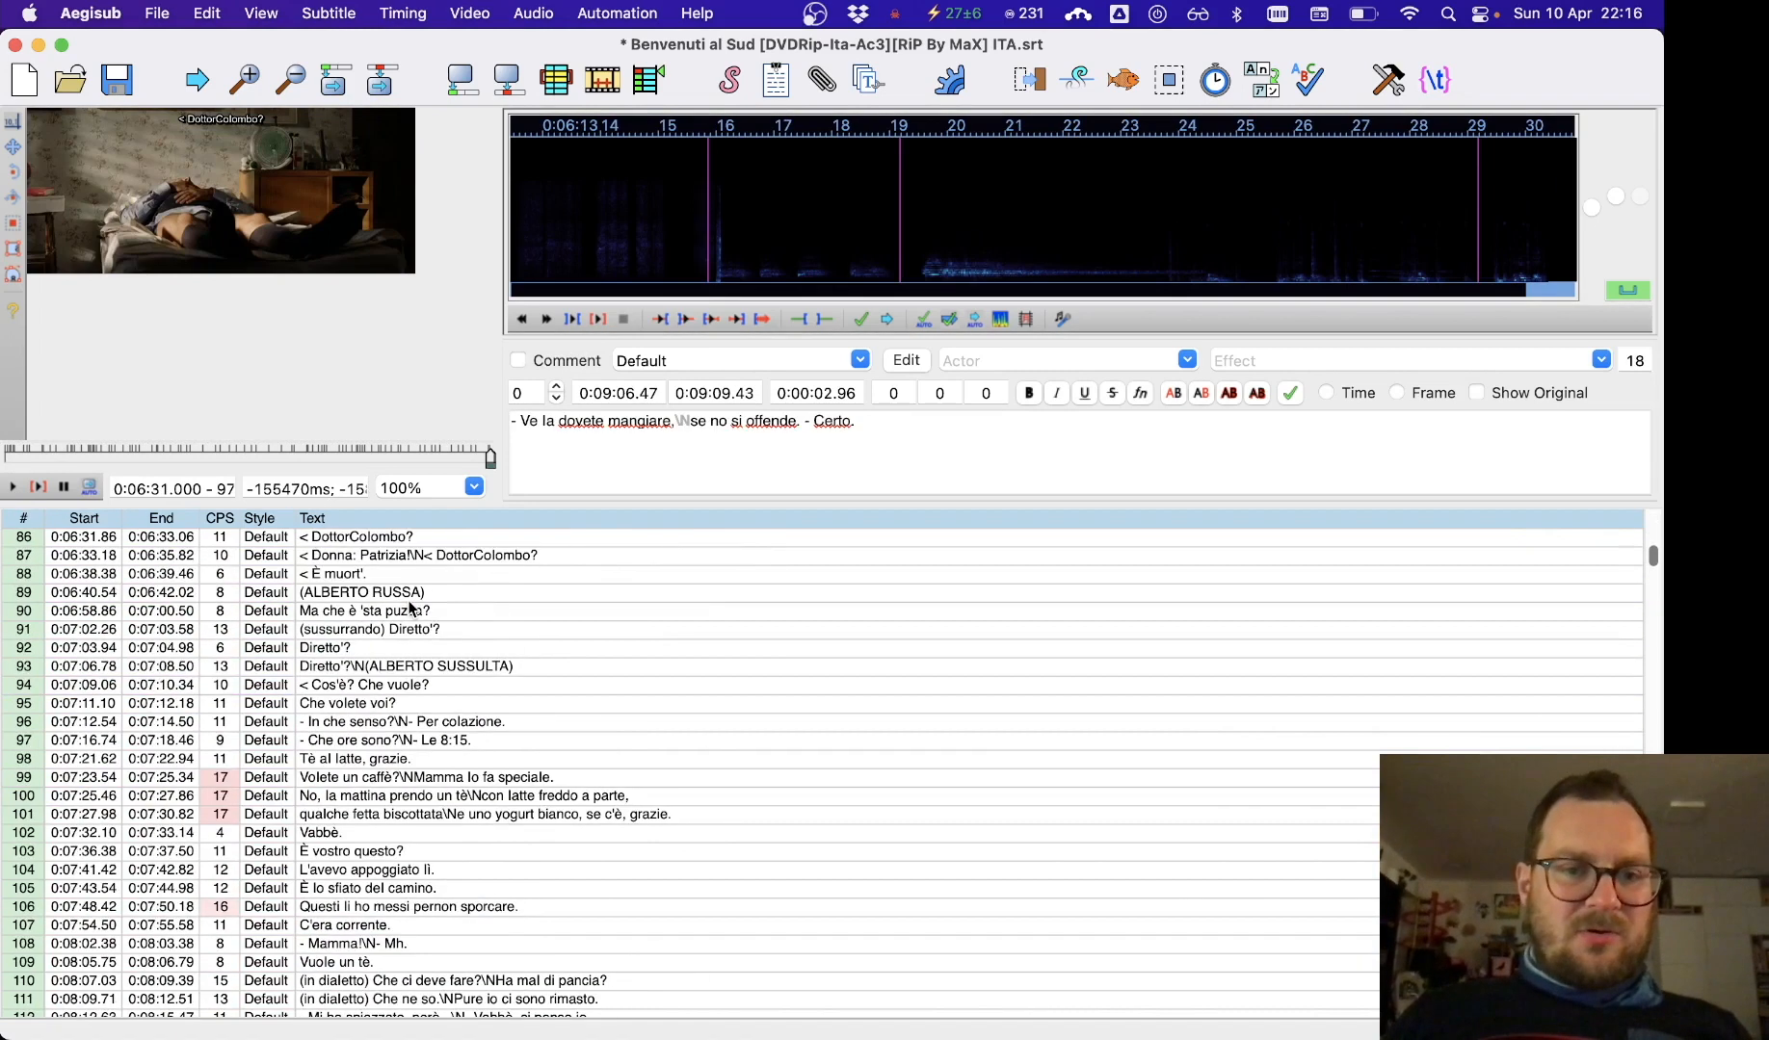
Play the last seconds of the video from about 0:06:26 and compare them with the nearby subtitle lines.
click(411, 591)
drag(490, 469, 483, 462)
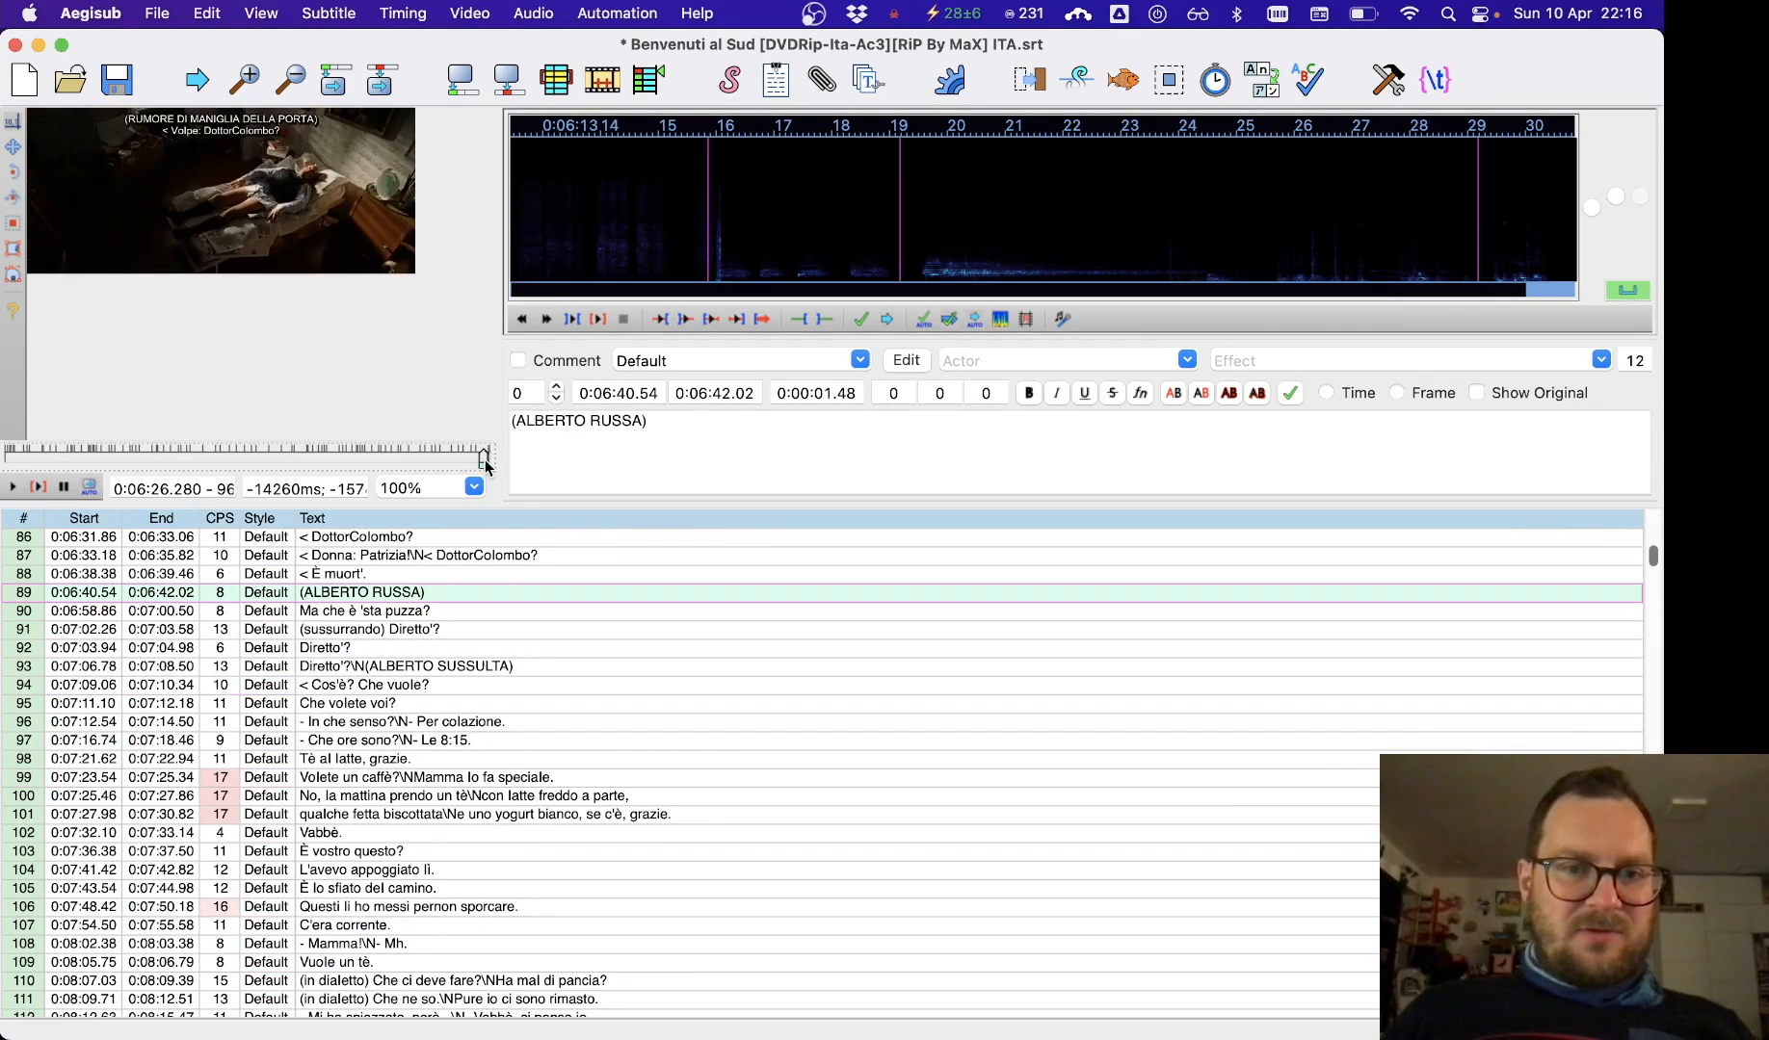
click(18, 493)
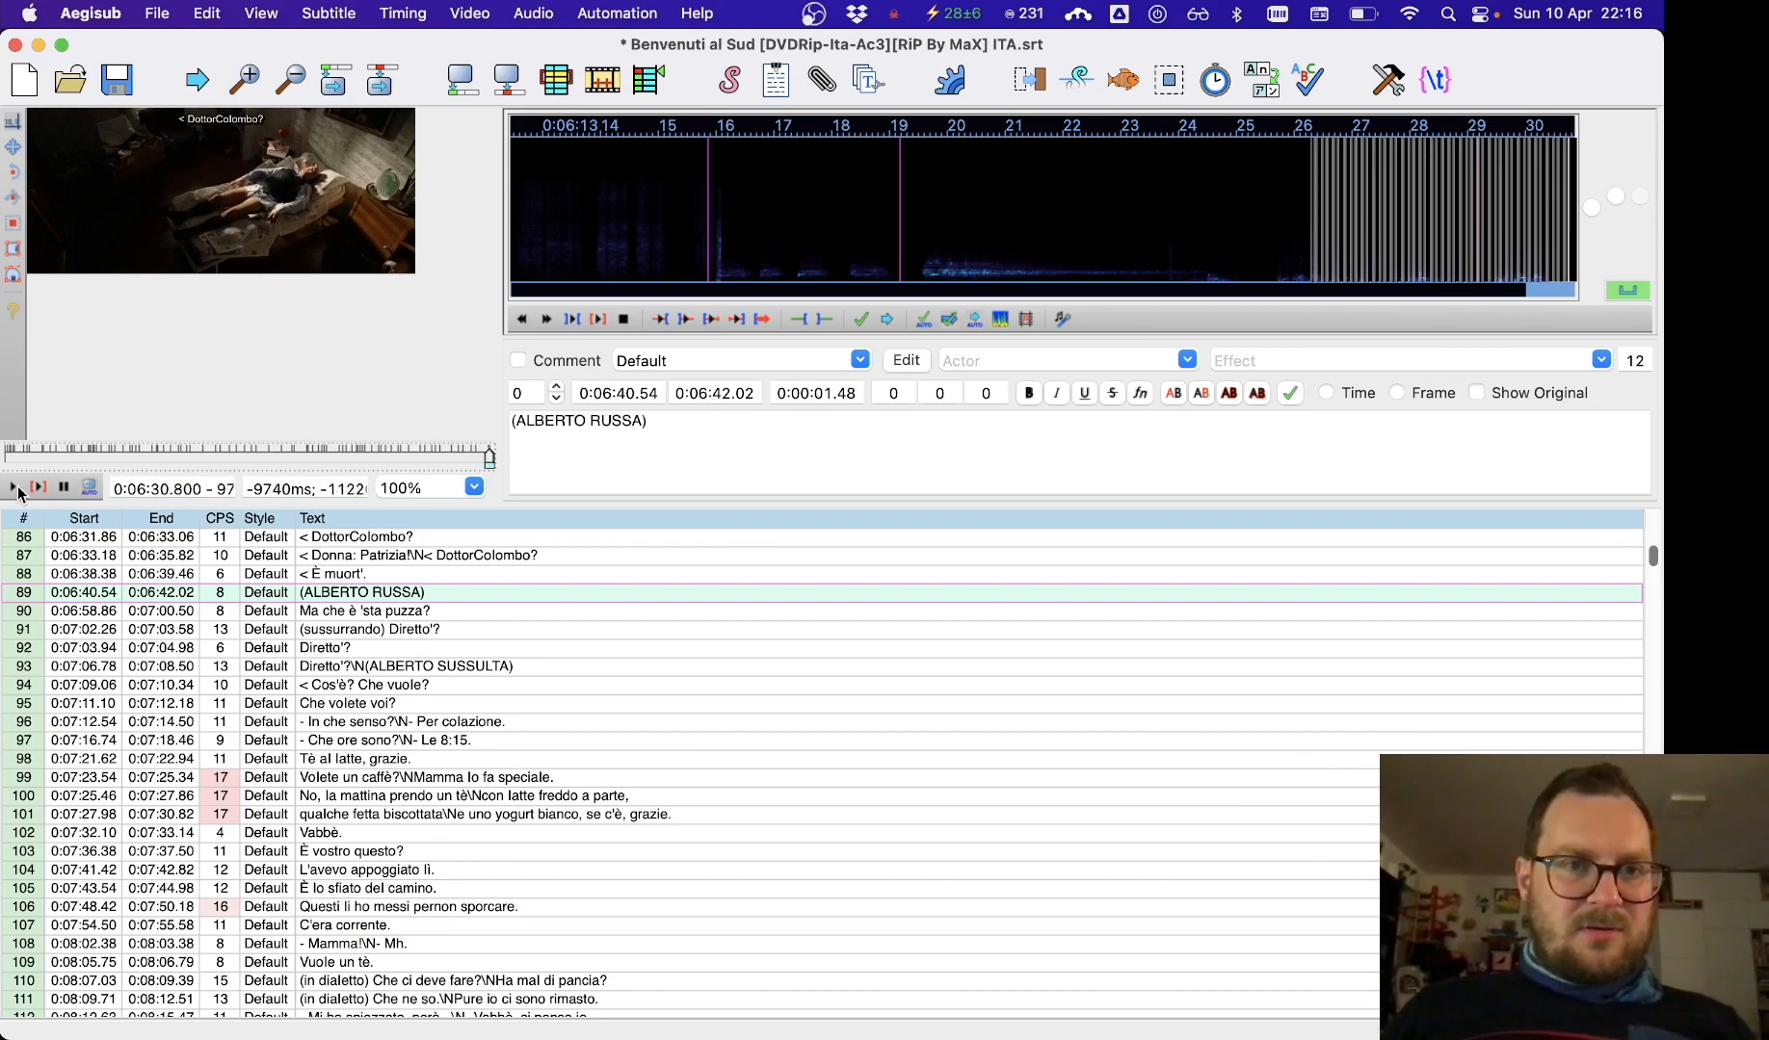
scroll(289, 681, up, 5)
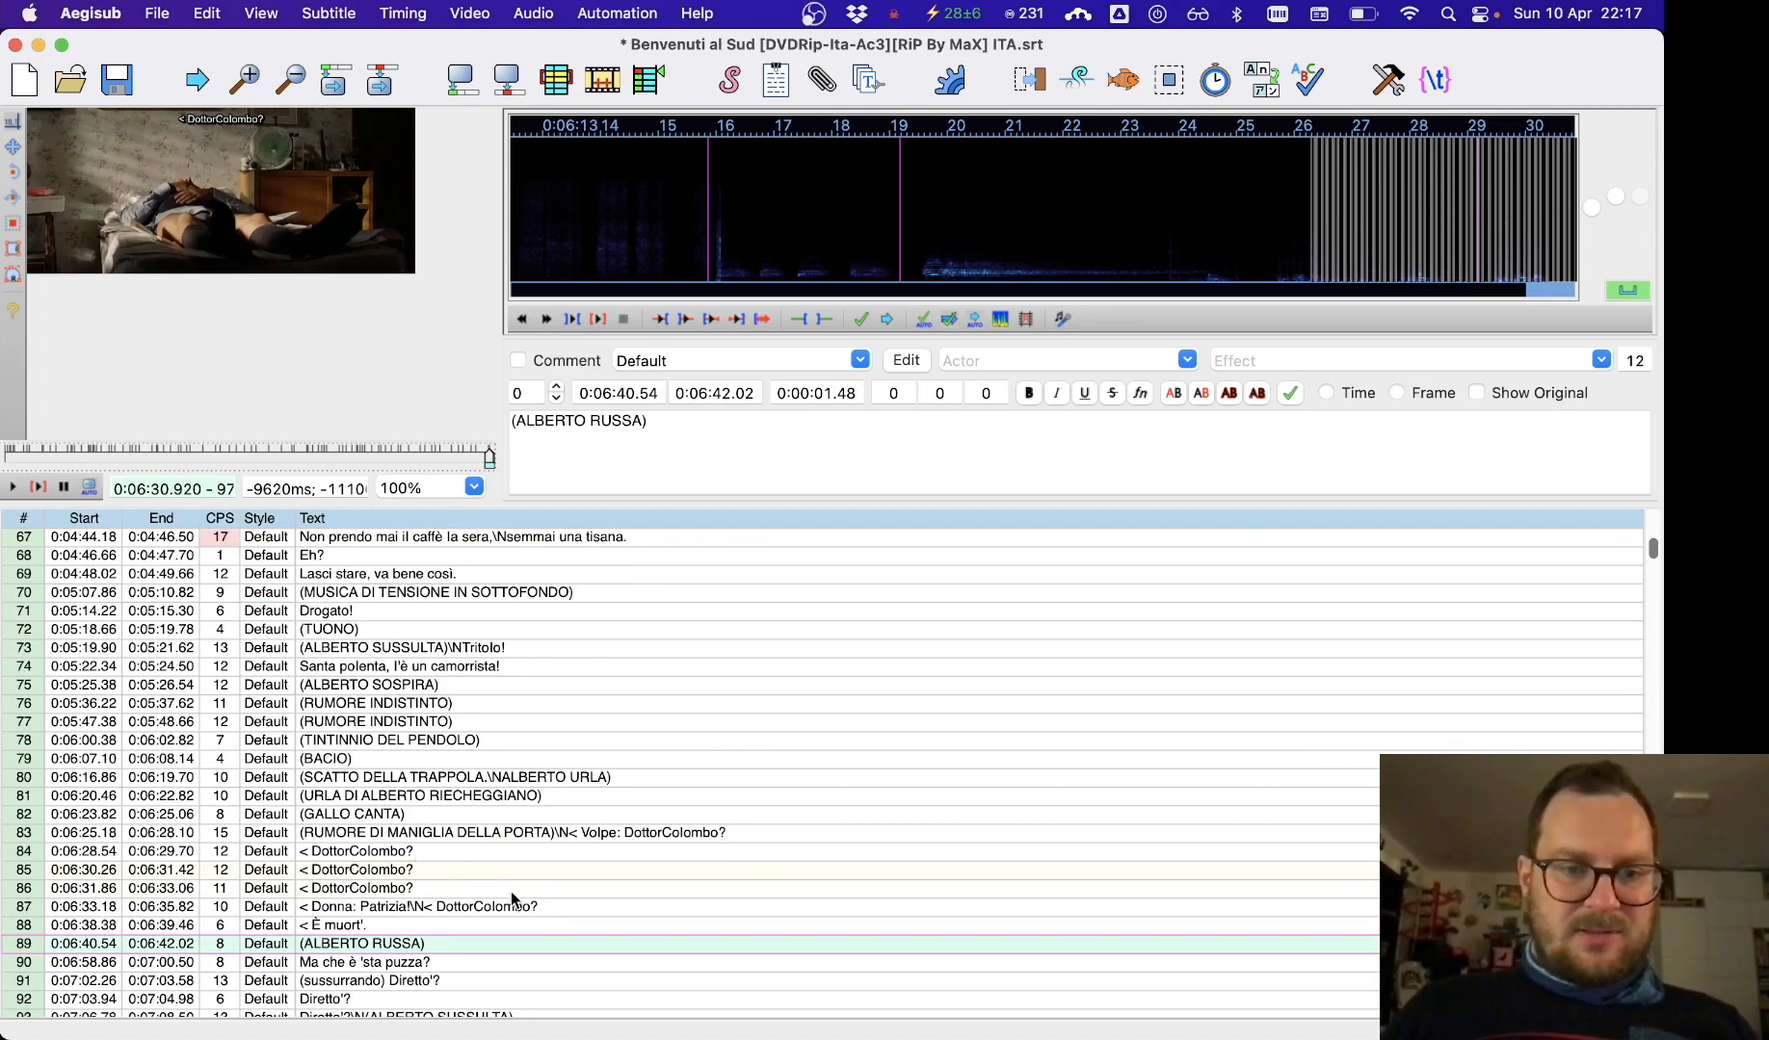
Delete all subtitle lines from (ALBERTO RUSSA) at 0:06:40.54 through the closing "Sottotitoli a cura di STUDIO ASCI - Crema" line.
click(400, 926)
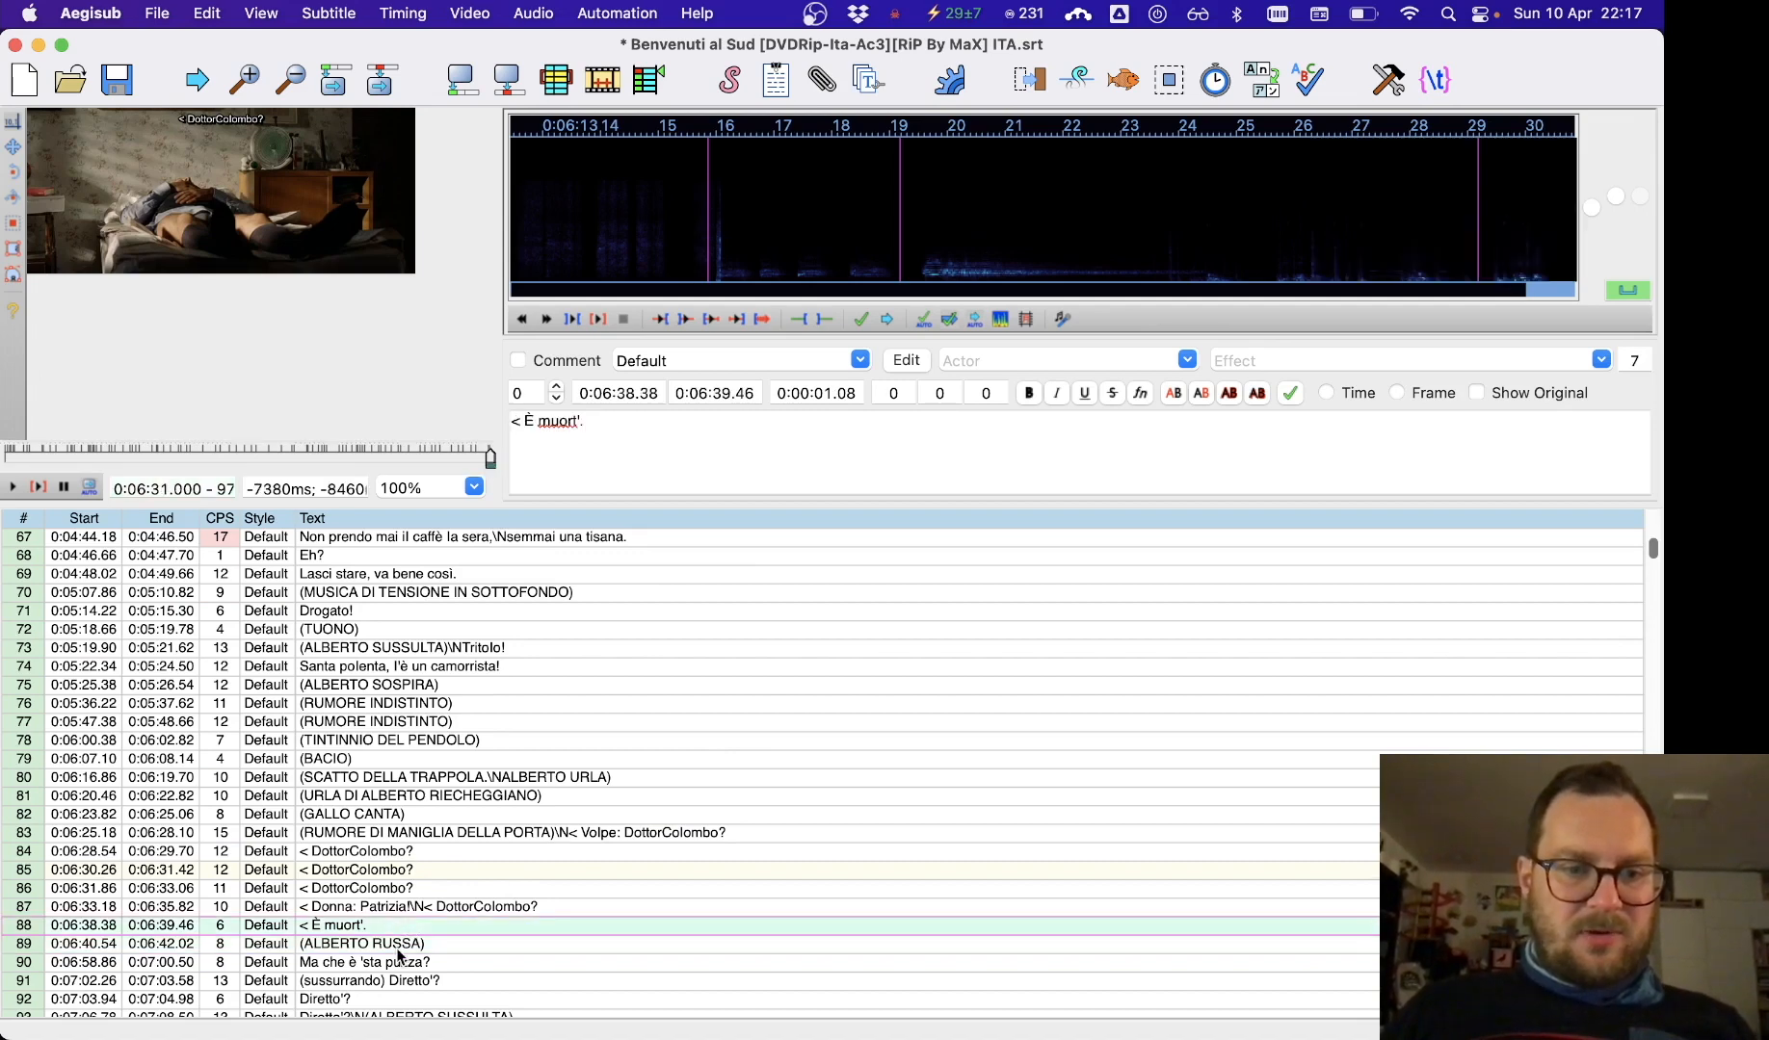
click(323, 946)
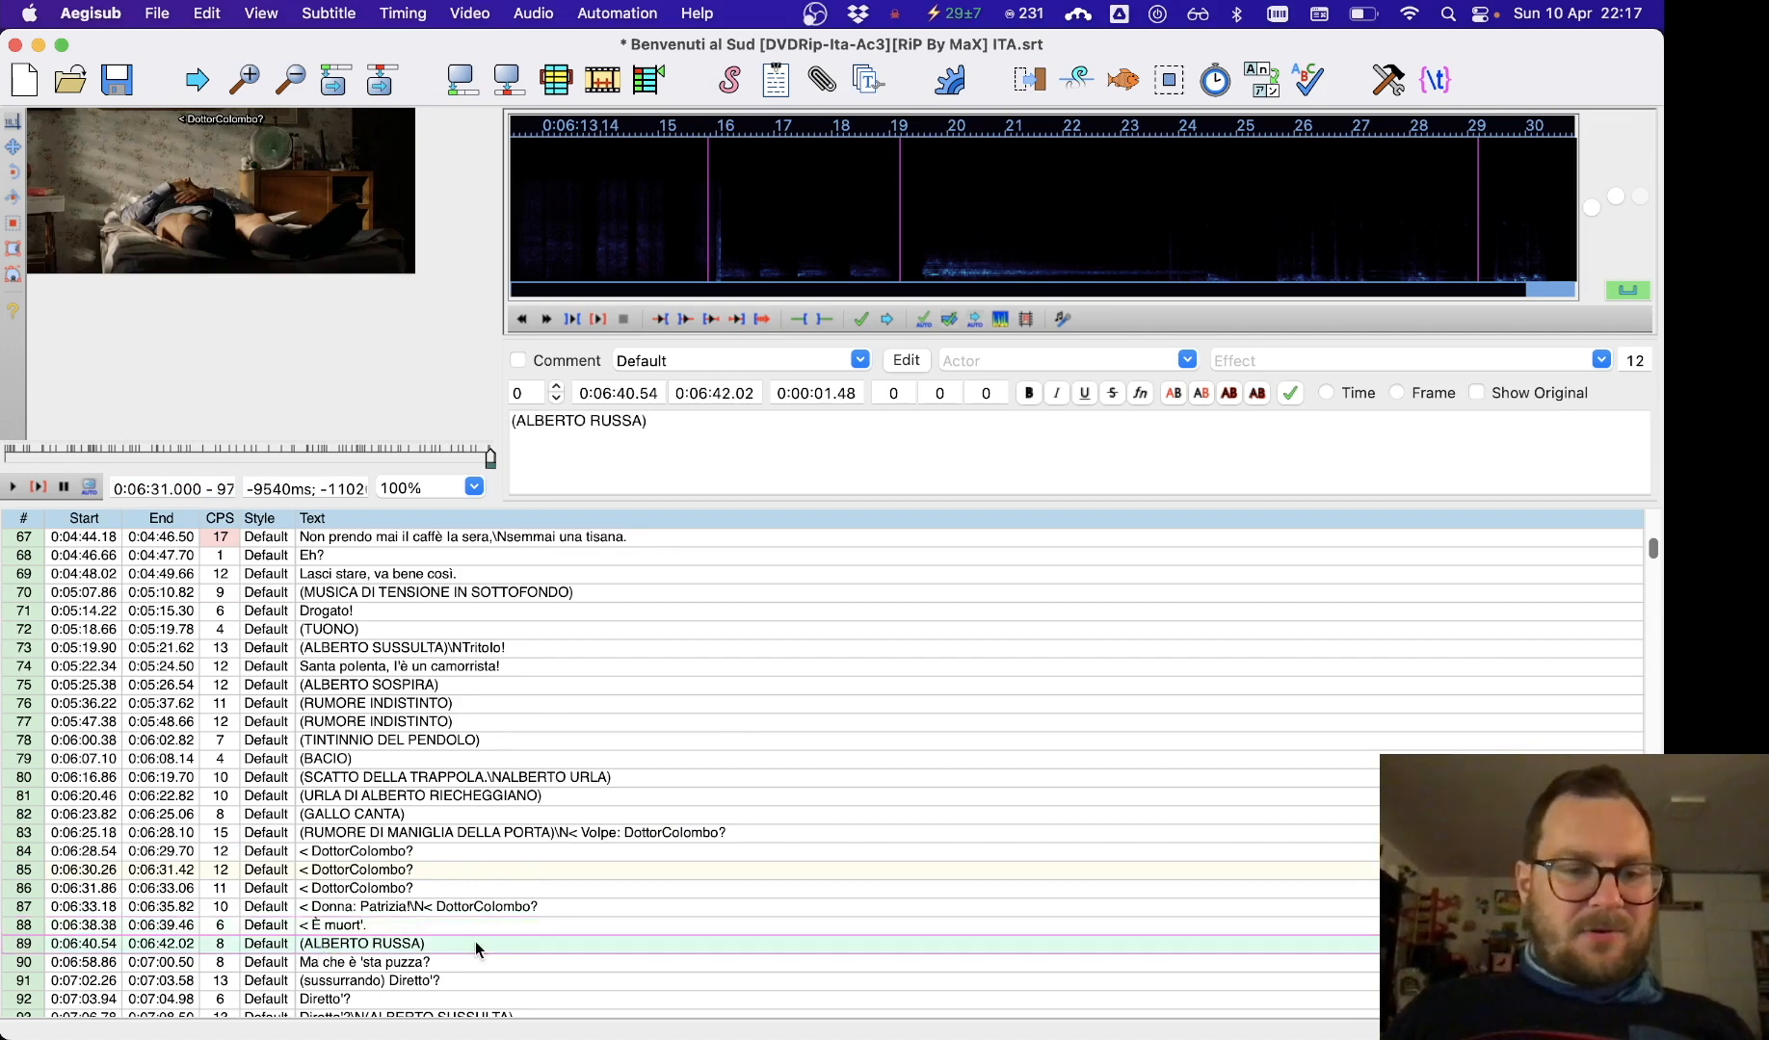
scroll(478, 949, down, 3)
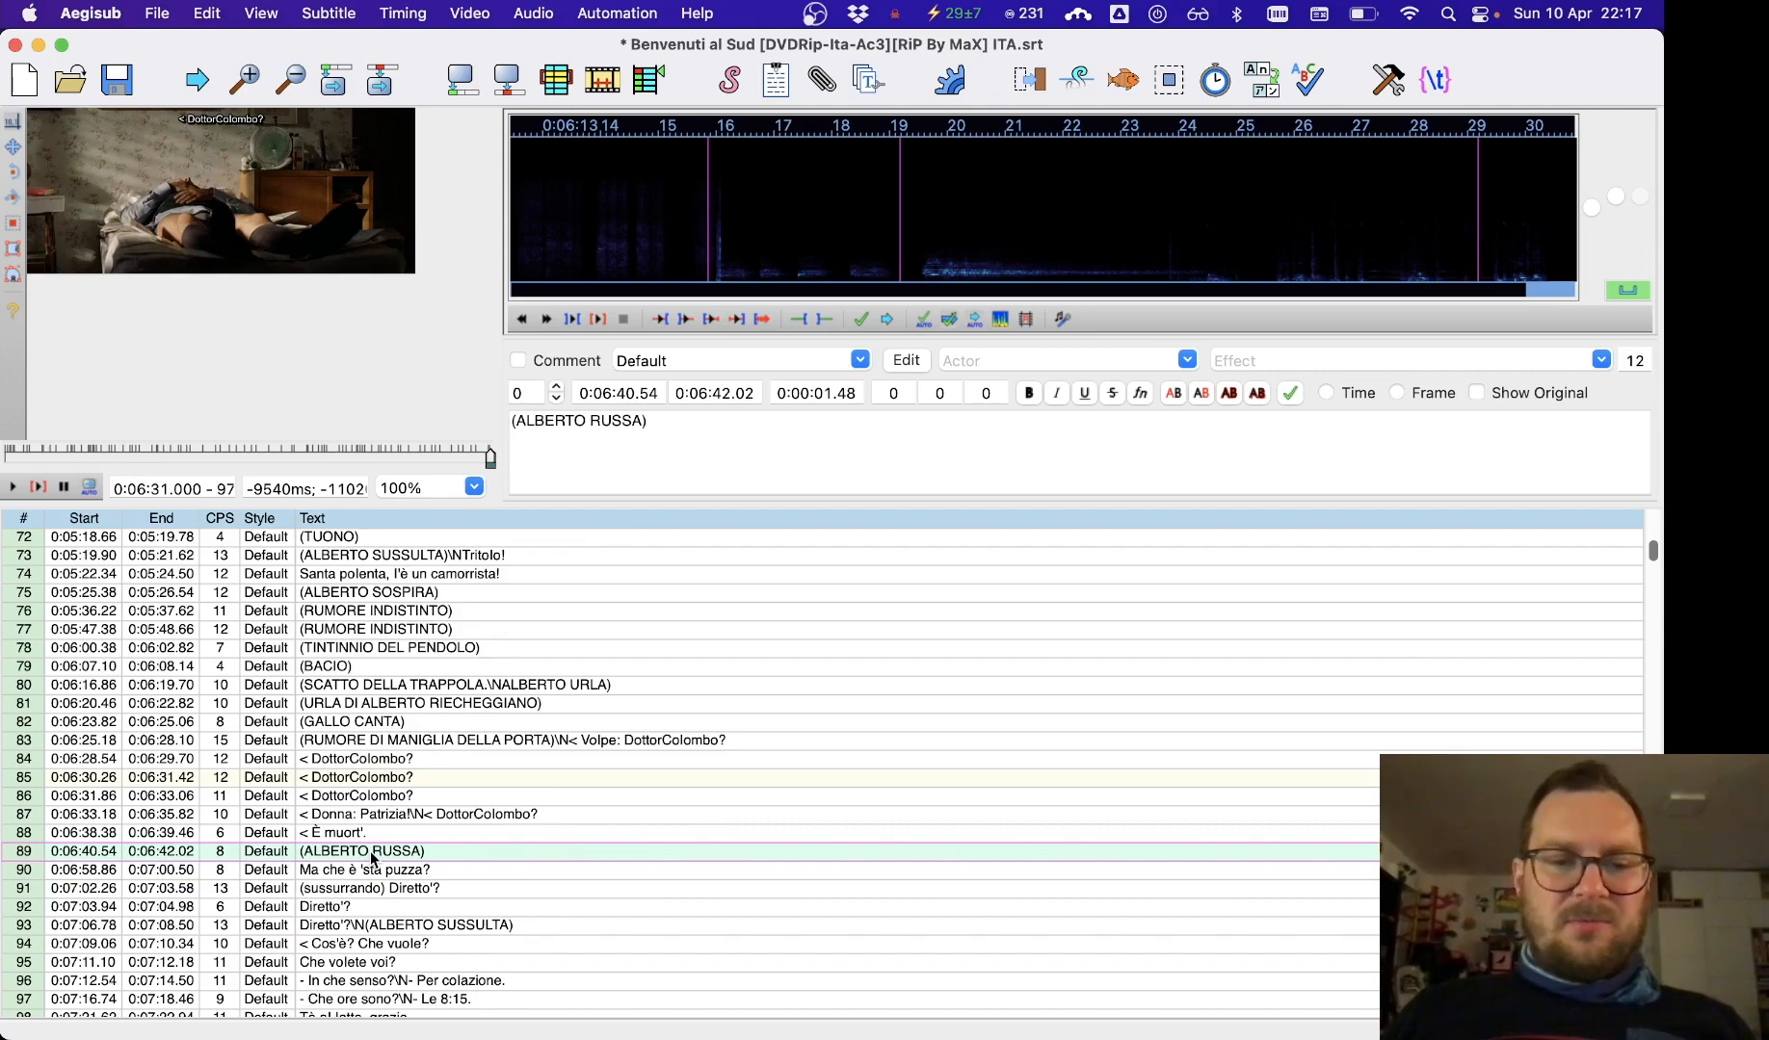
scroll(370, 851, down, 2)
scroll(371, 856, down, 20)
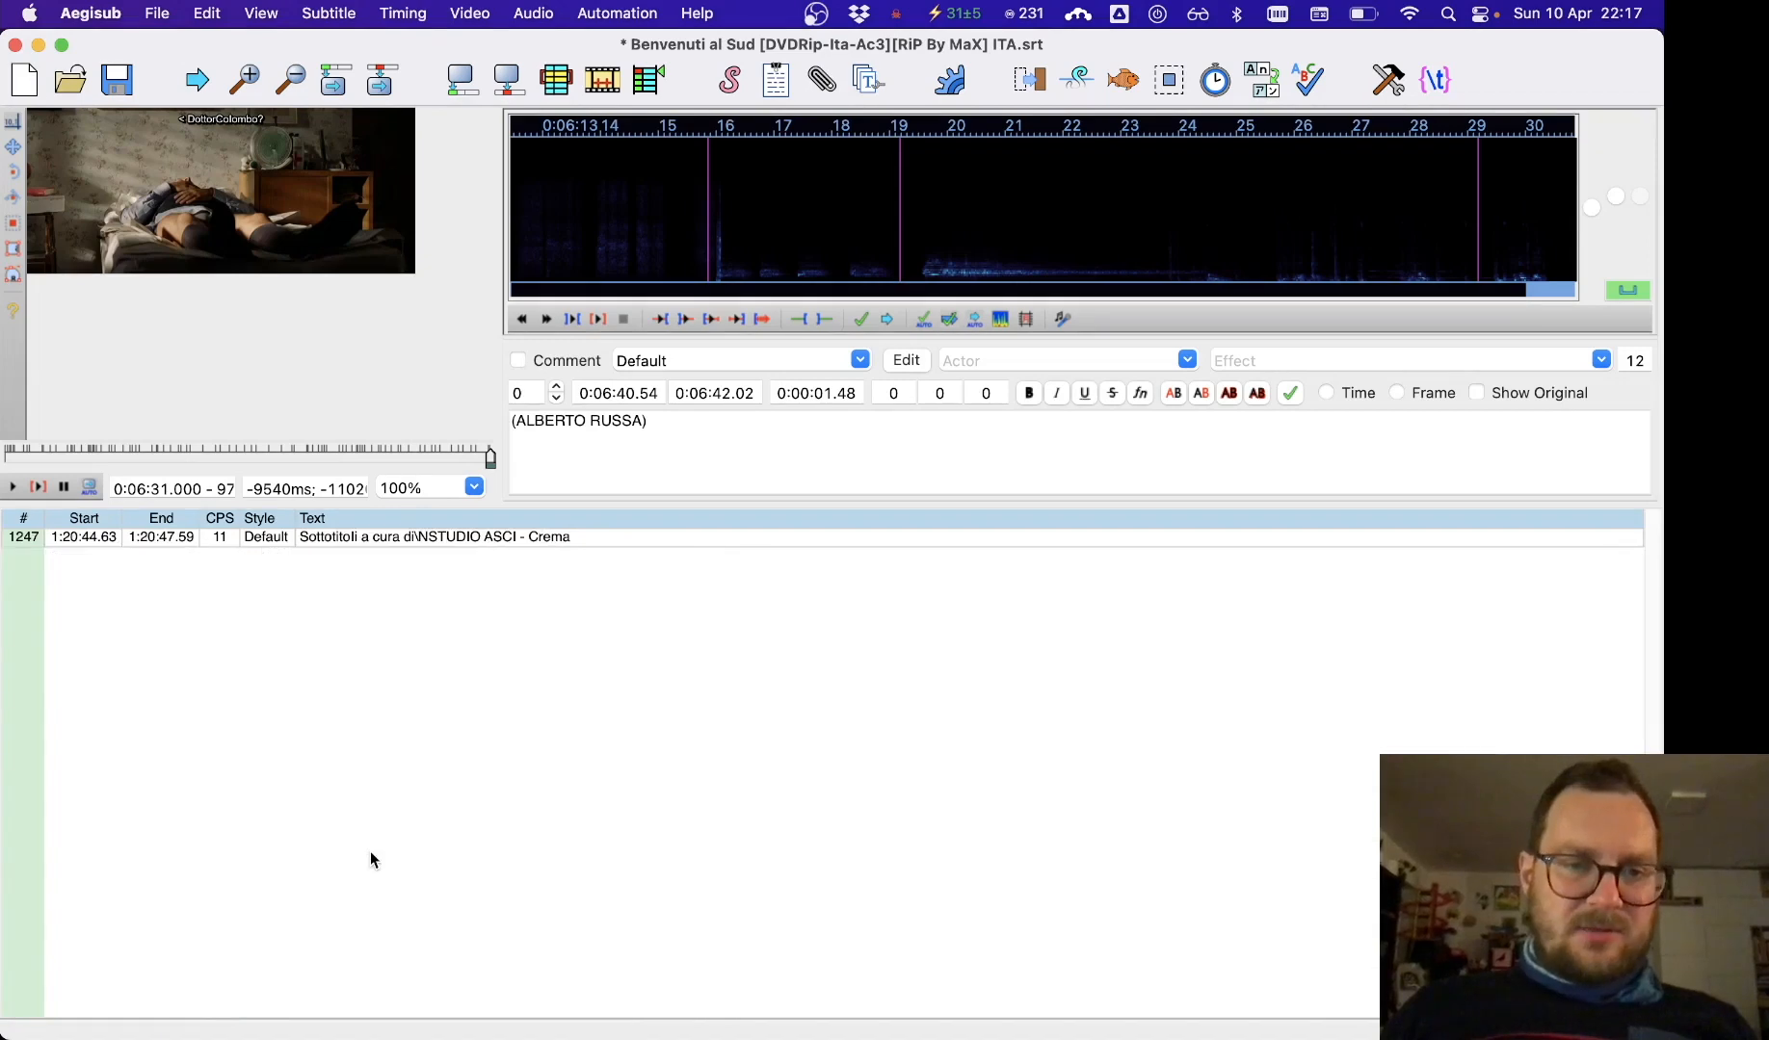
scroll(370, 851, up, 7)
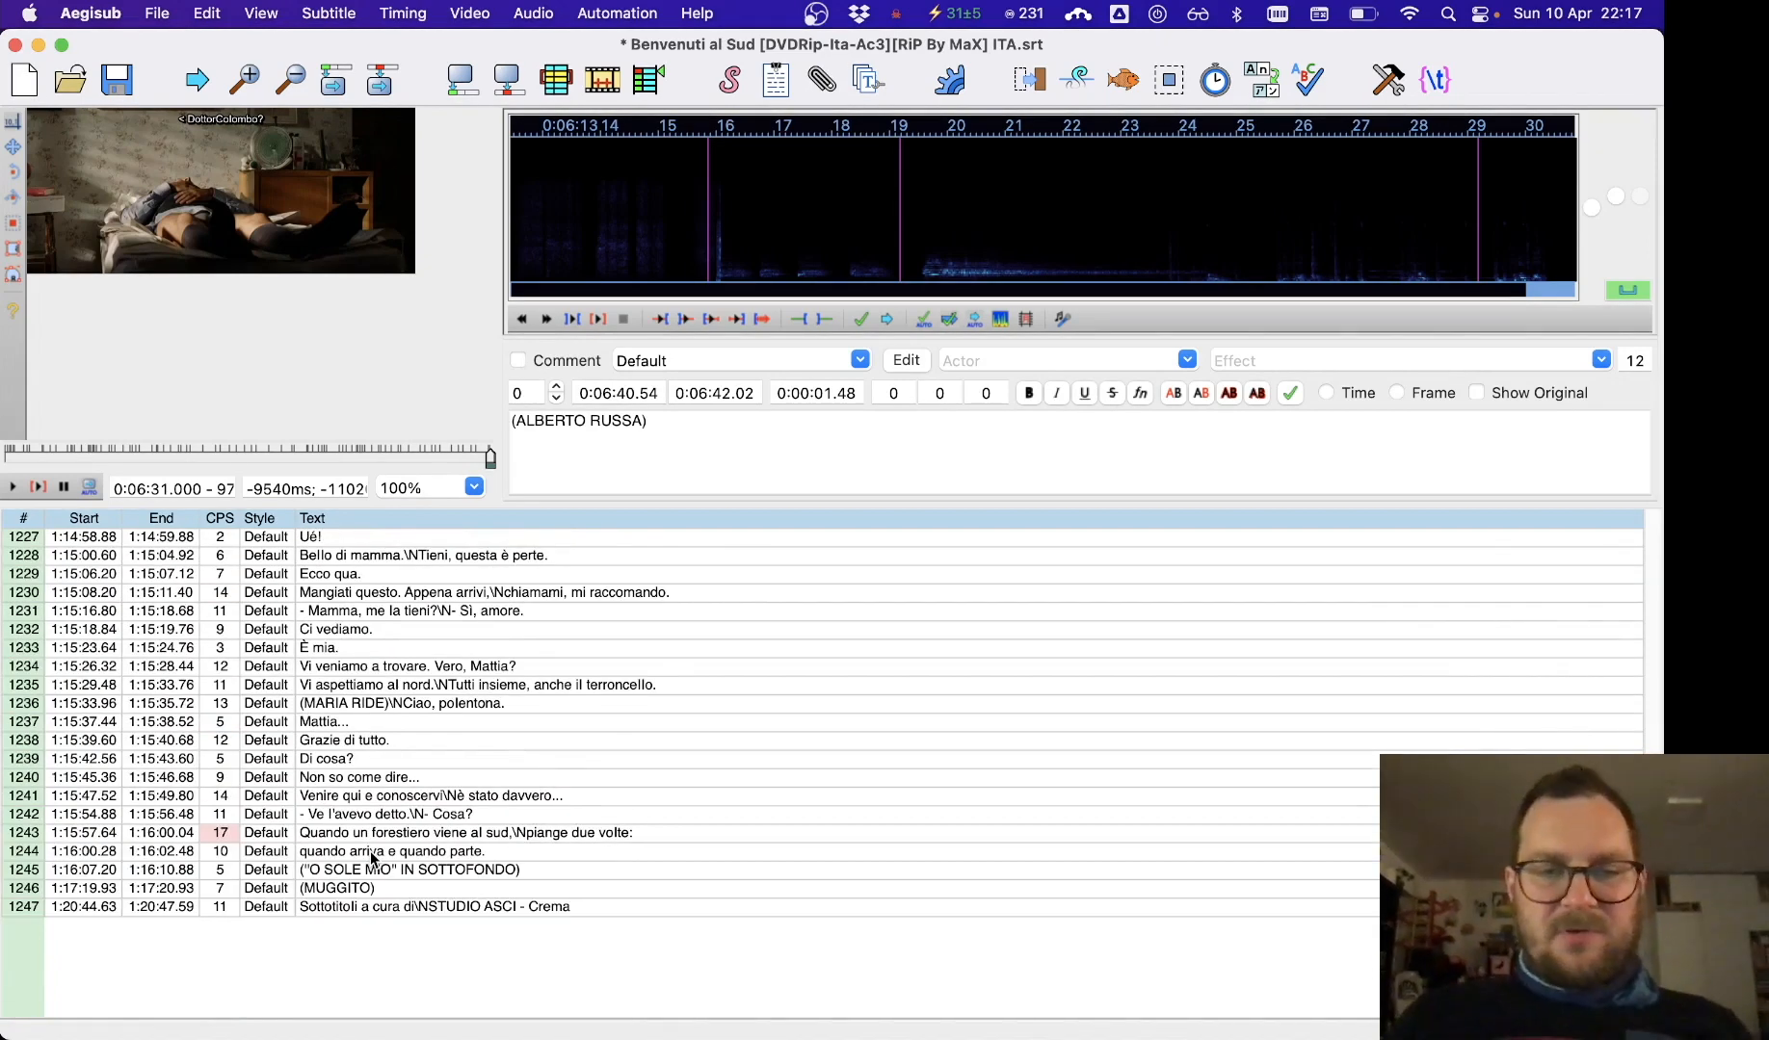
shift+click(407, 910)
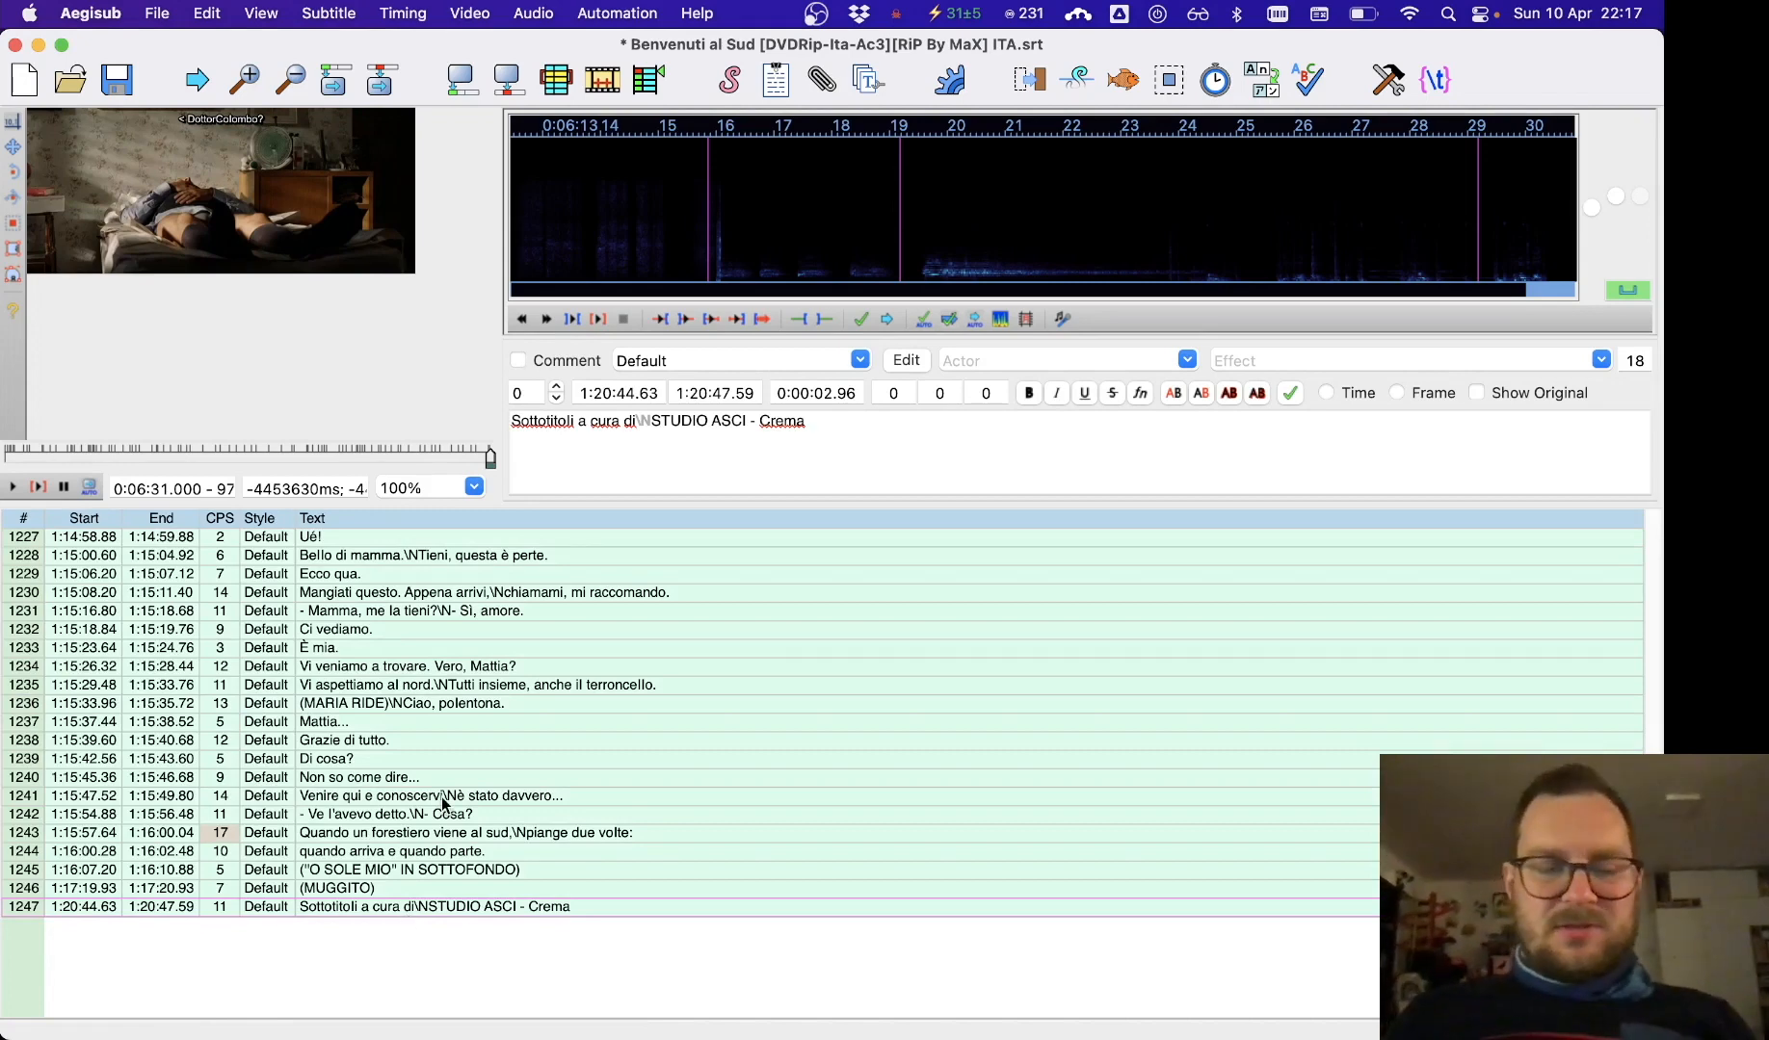
right_click(551, 557)
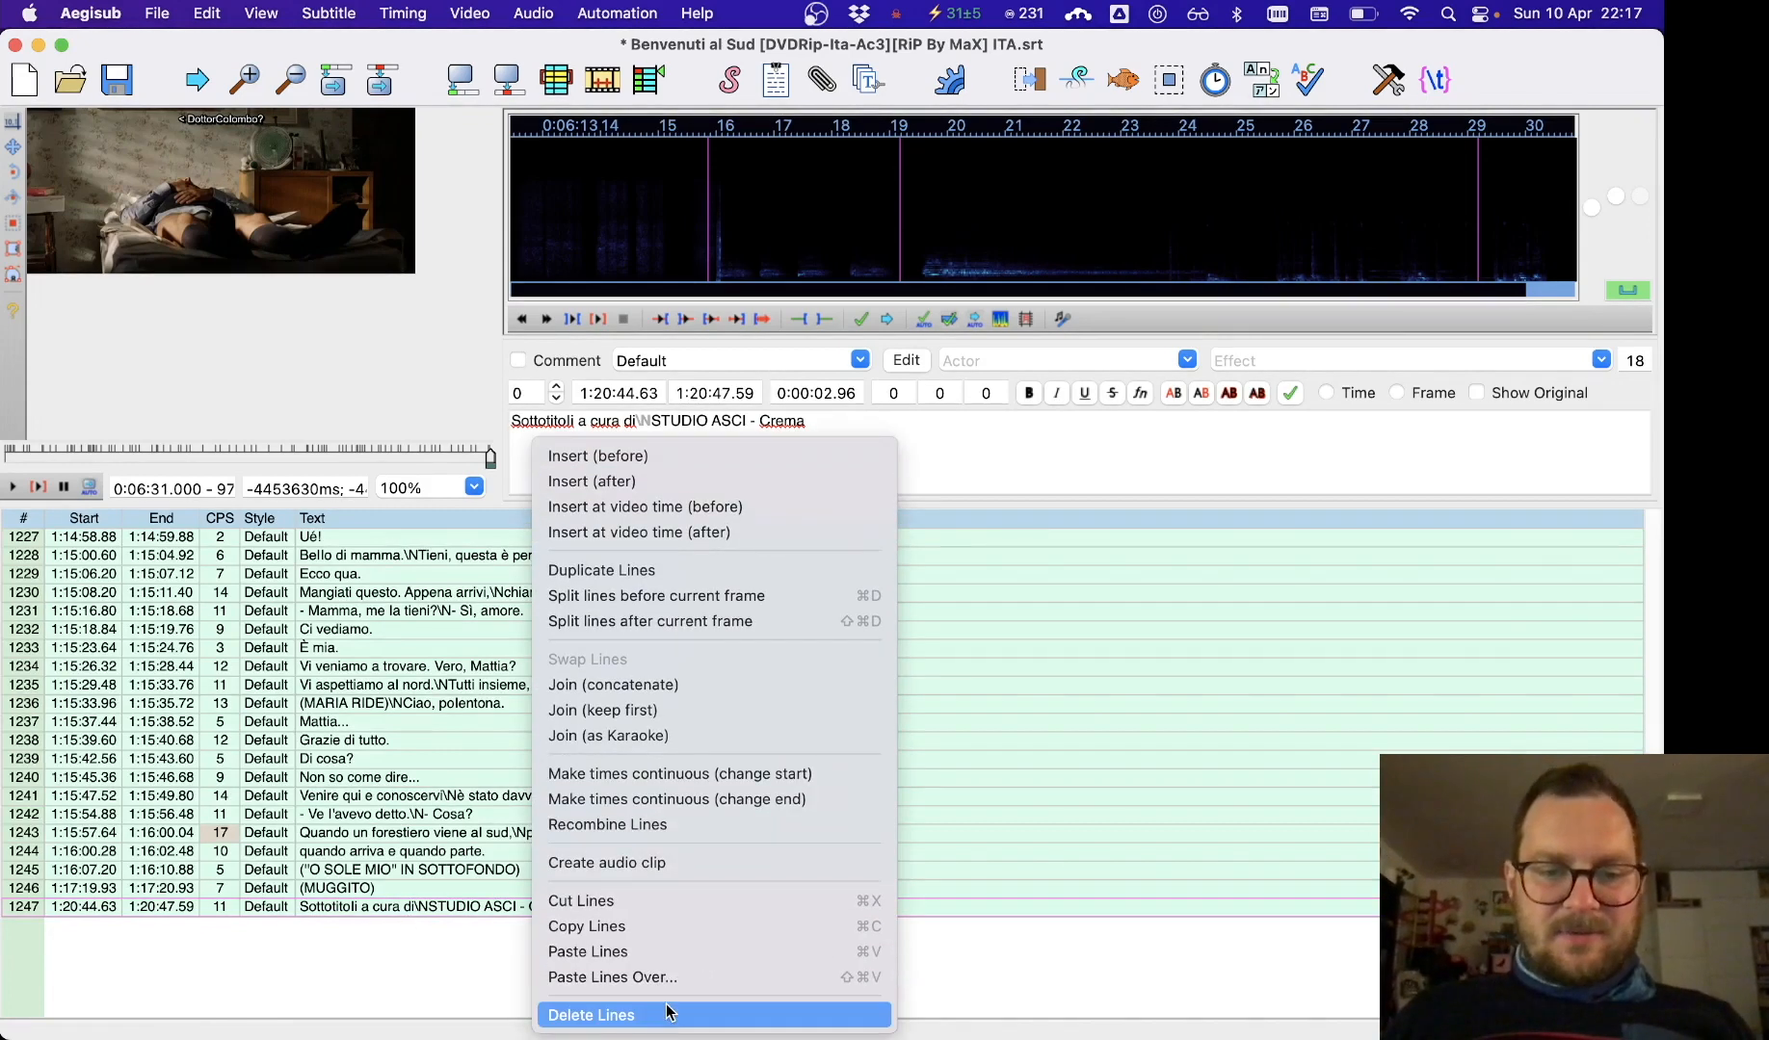
click(671, 1013)
Save the trimmed subtitles under the new name scena4.ass in the benvenuti folder.
scroll(470, 751, up, 7)
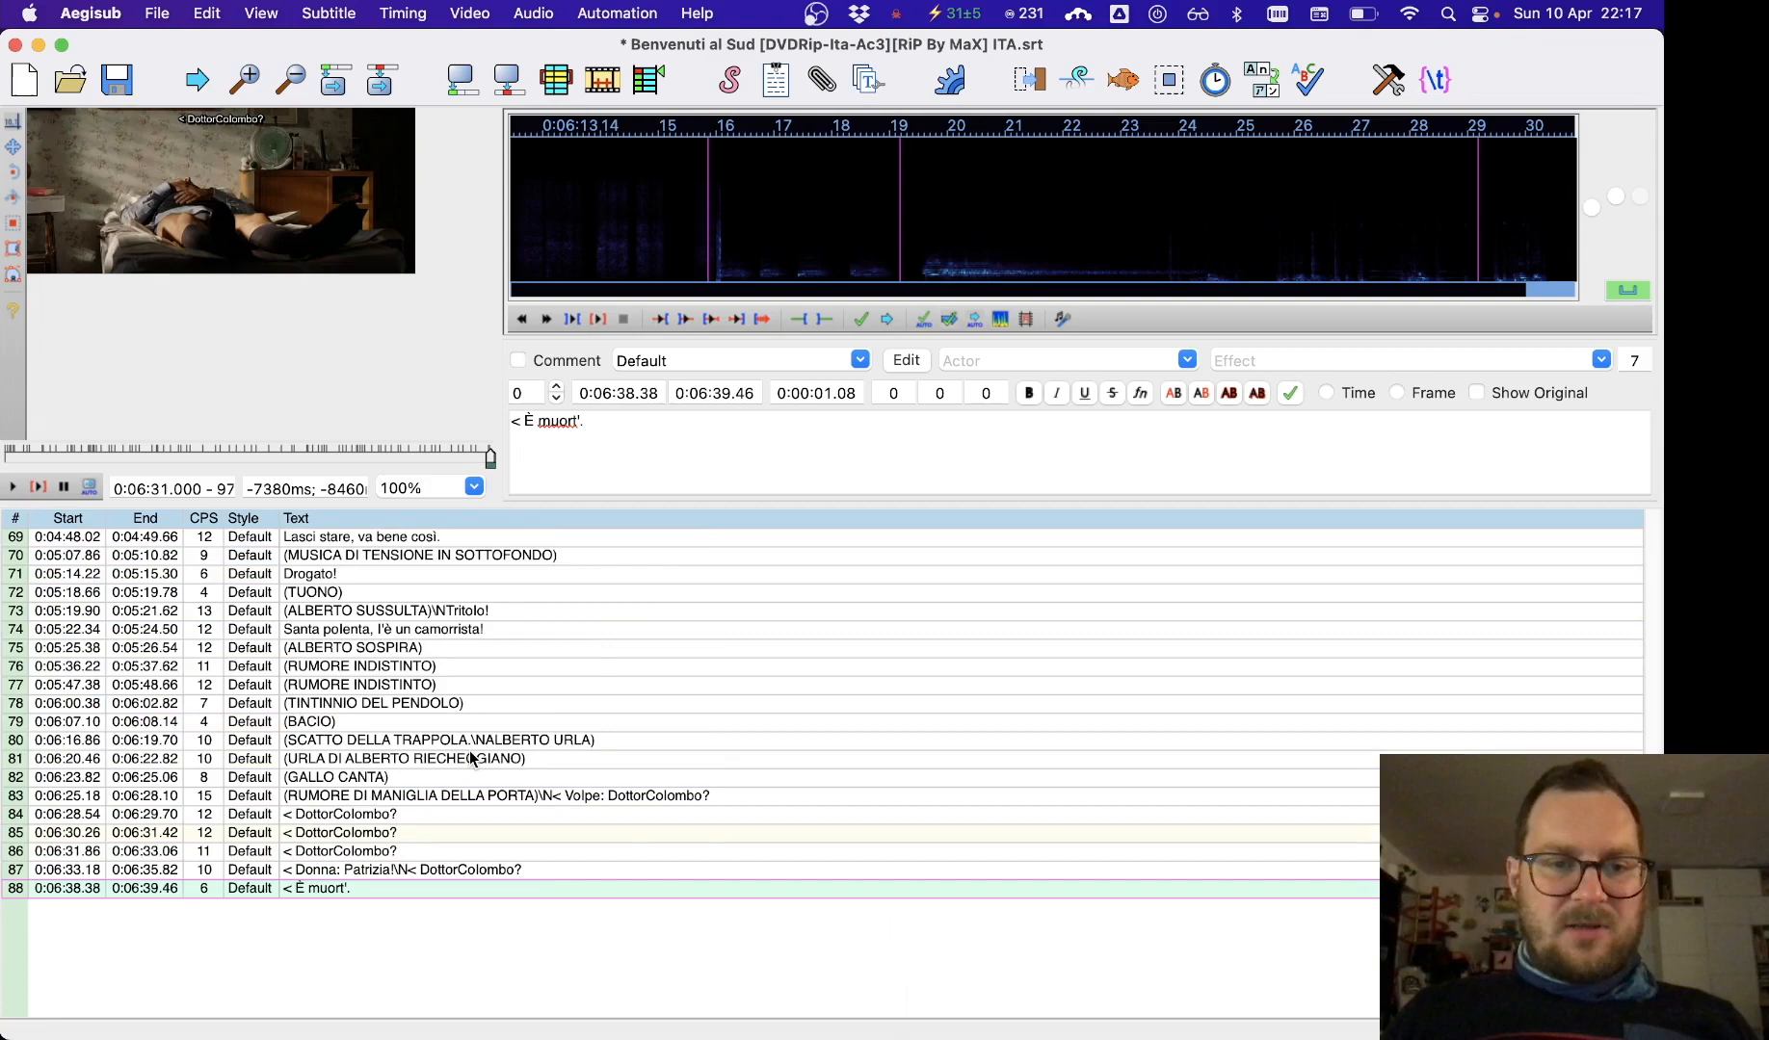
scroll(486, 719, up, 16)
scroll(486, 718, up, 5)
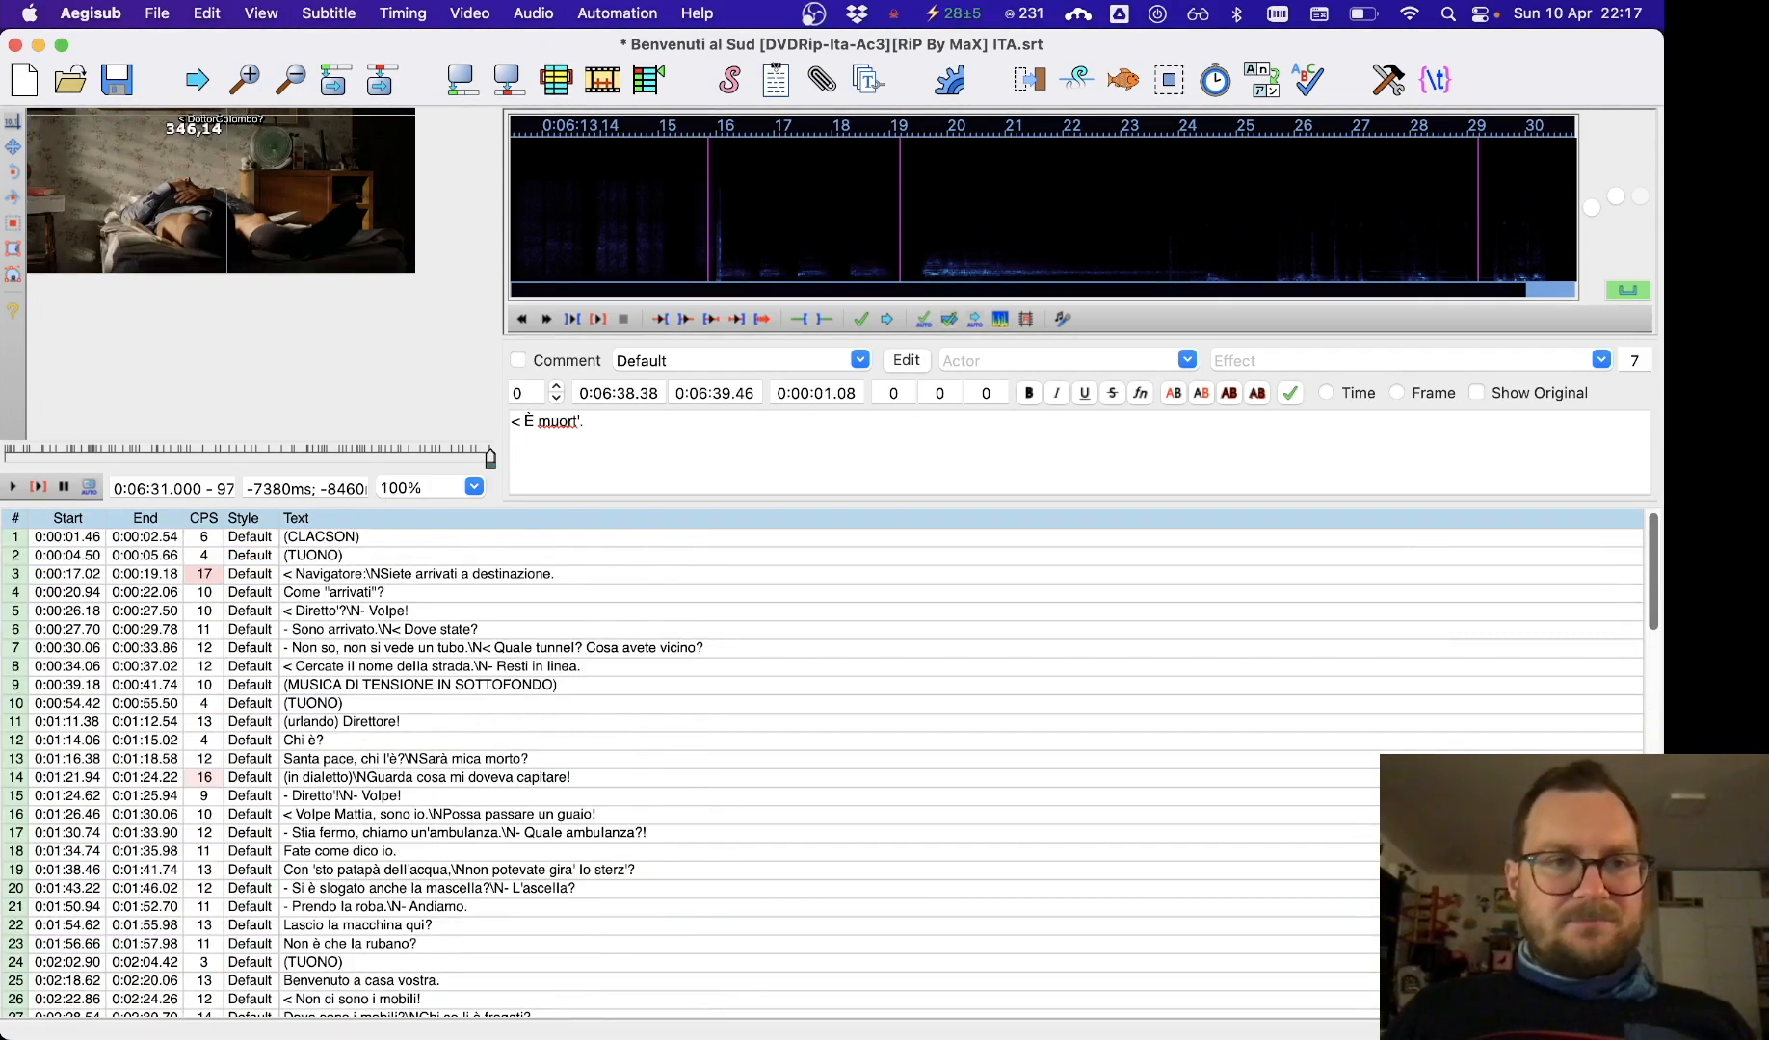
click(158, 16)
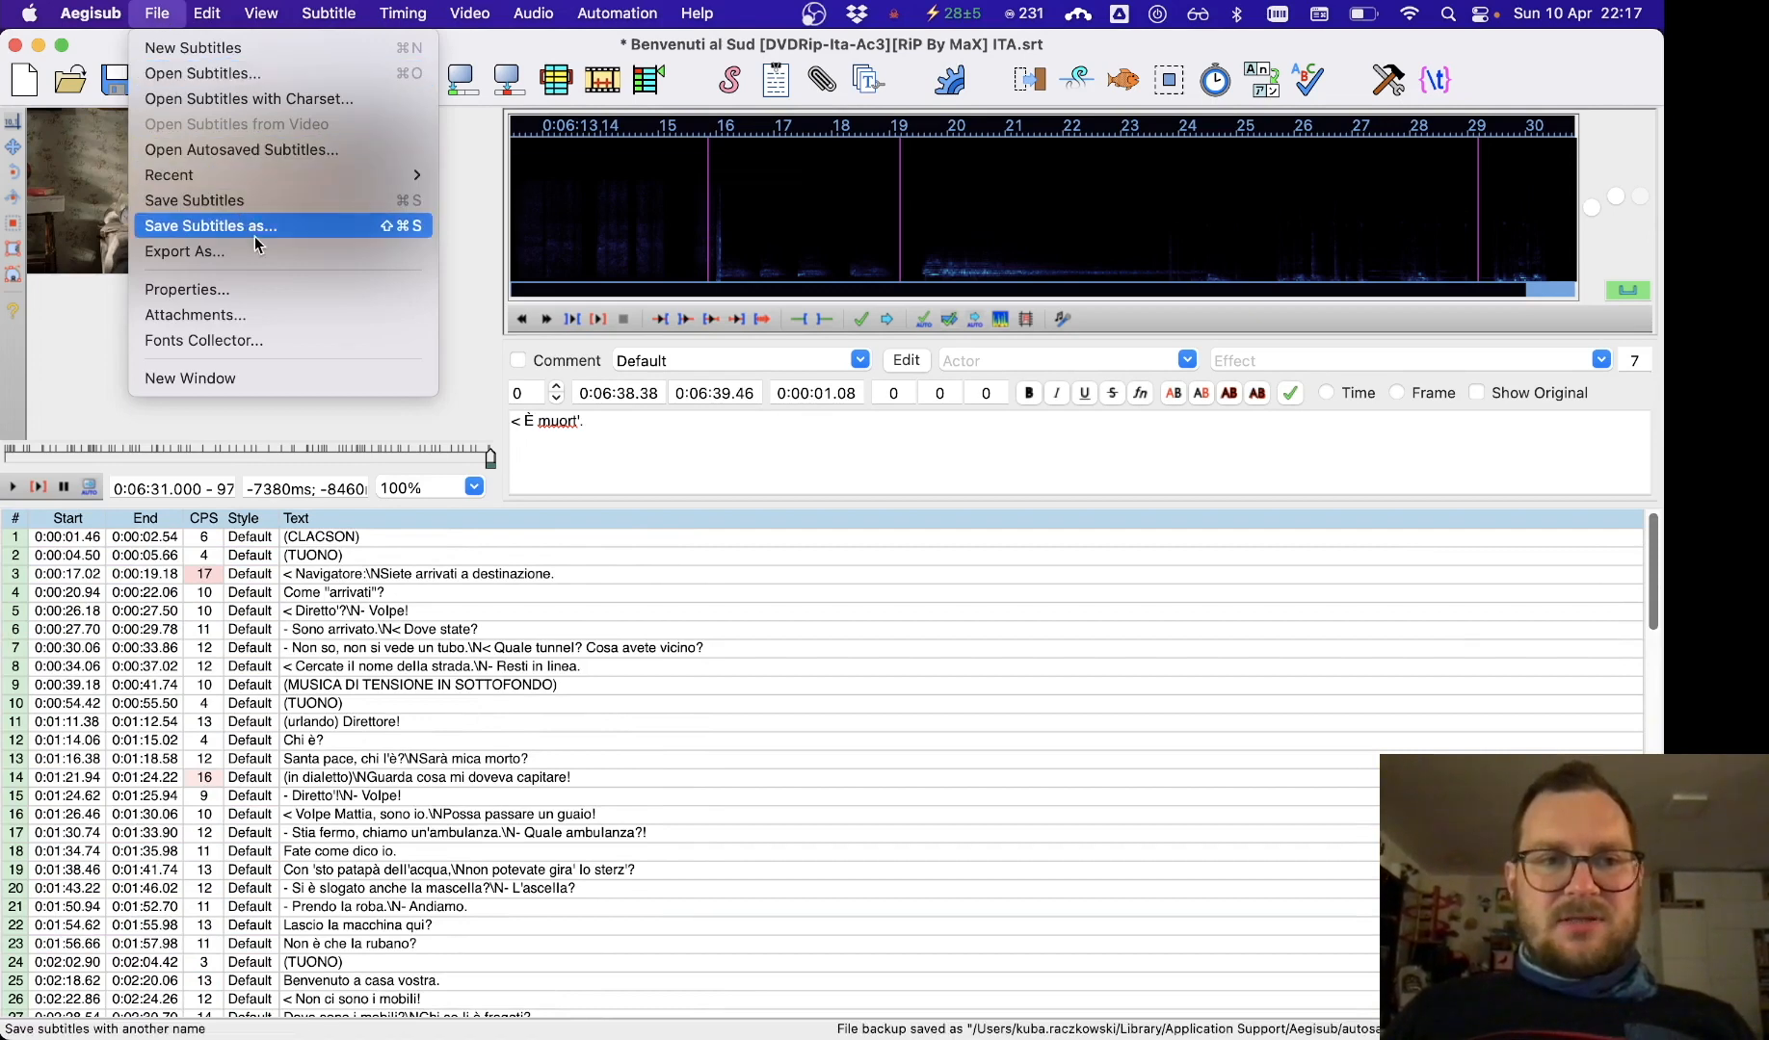
click(385, 232)
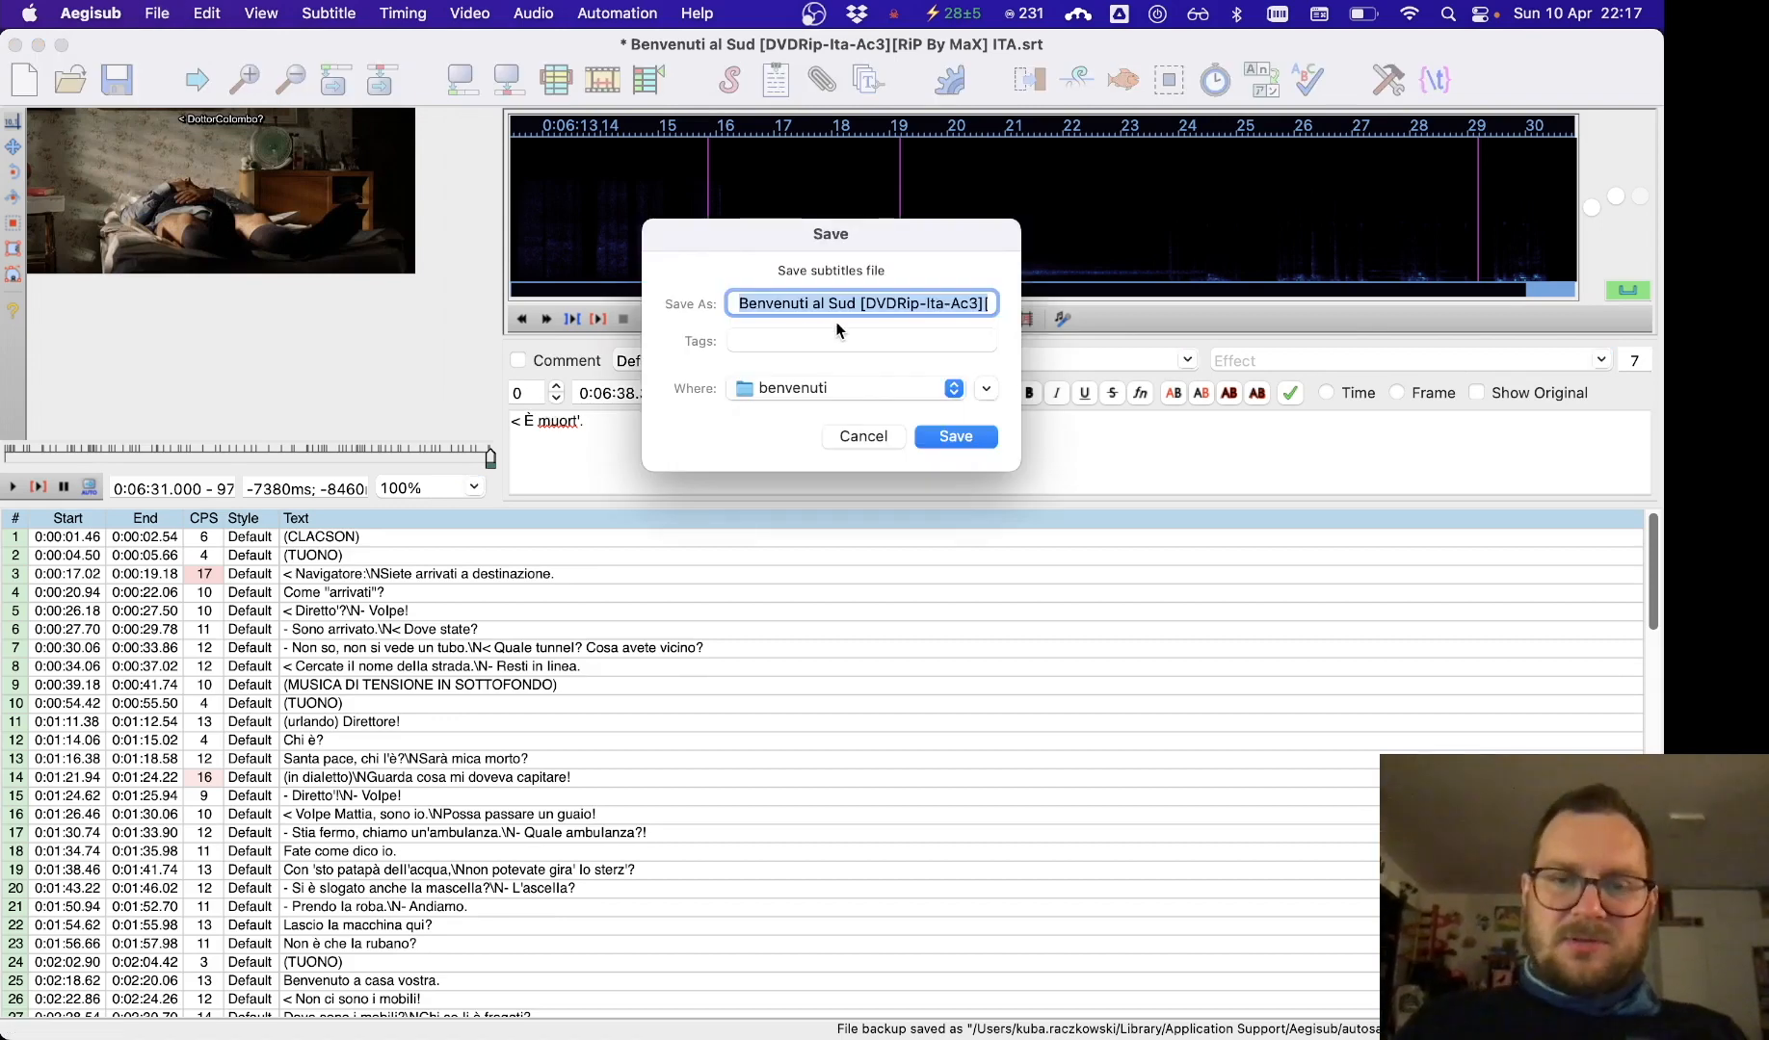
text(scena4.ass)
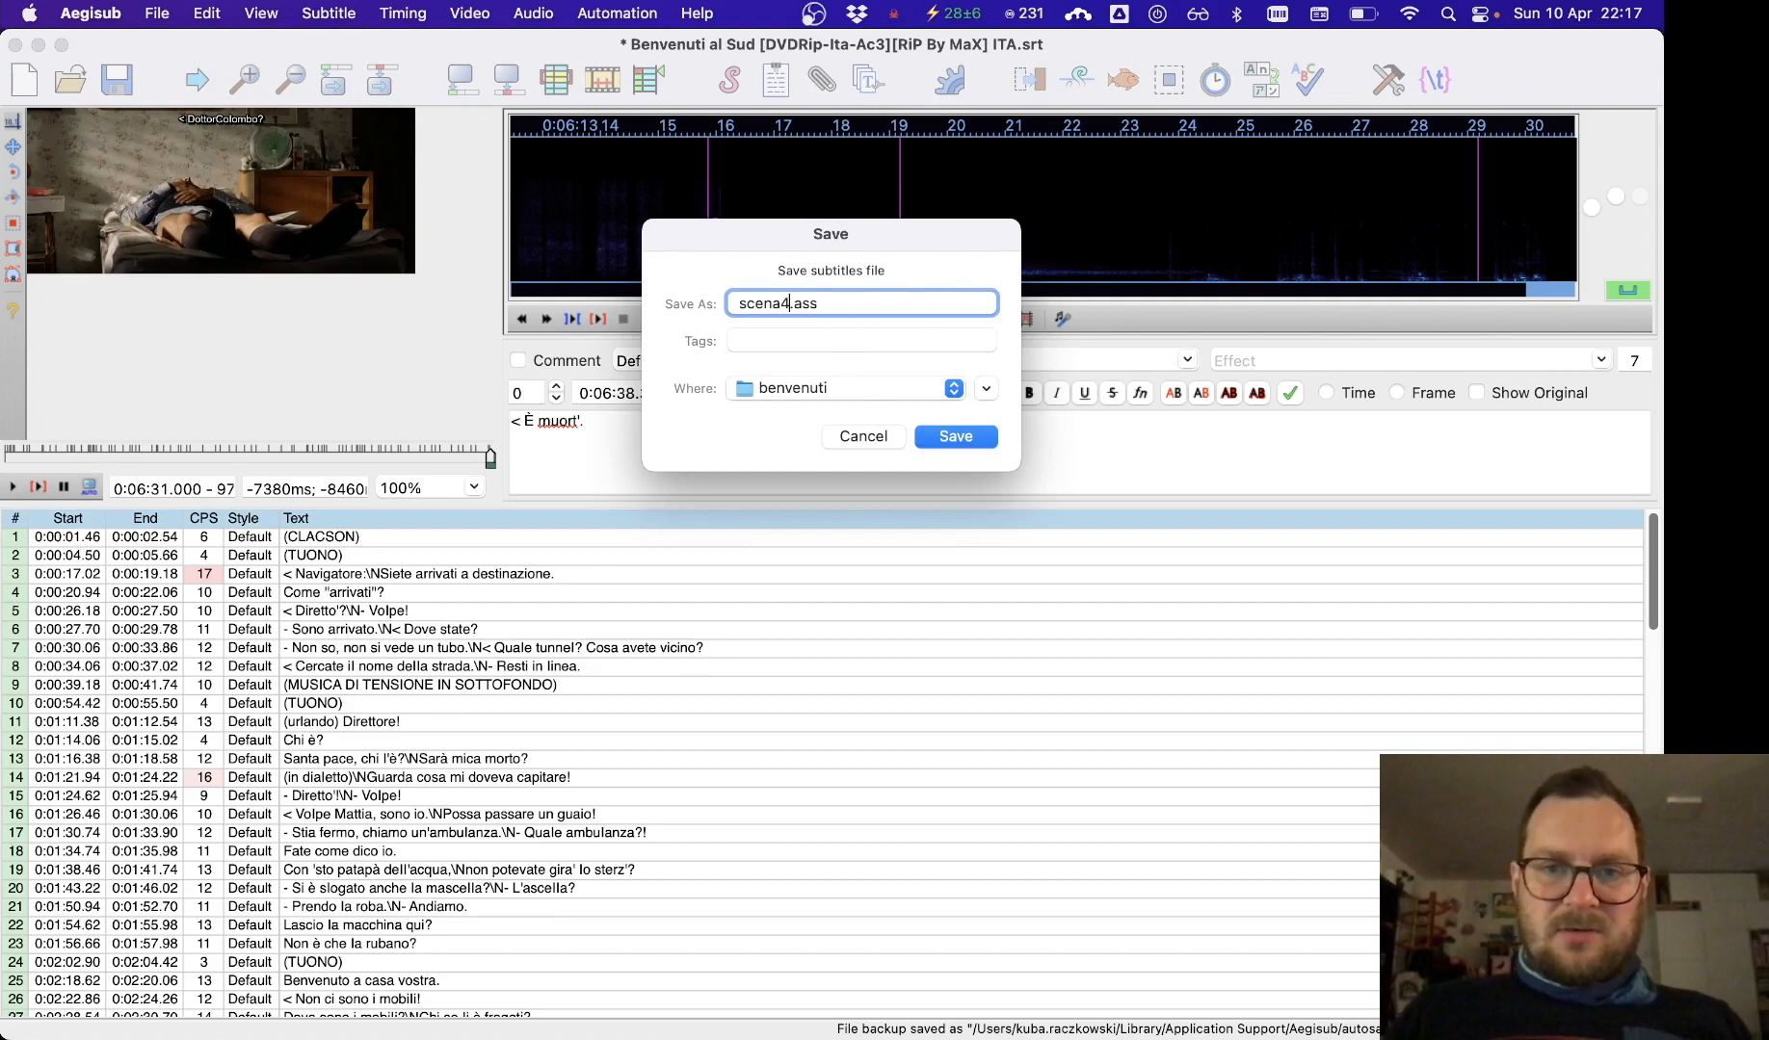
click(948, 451)
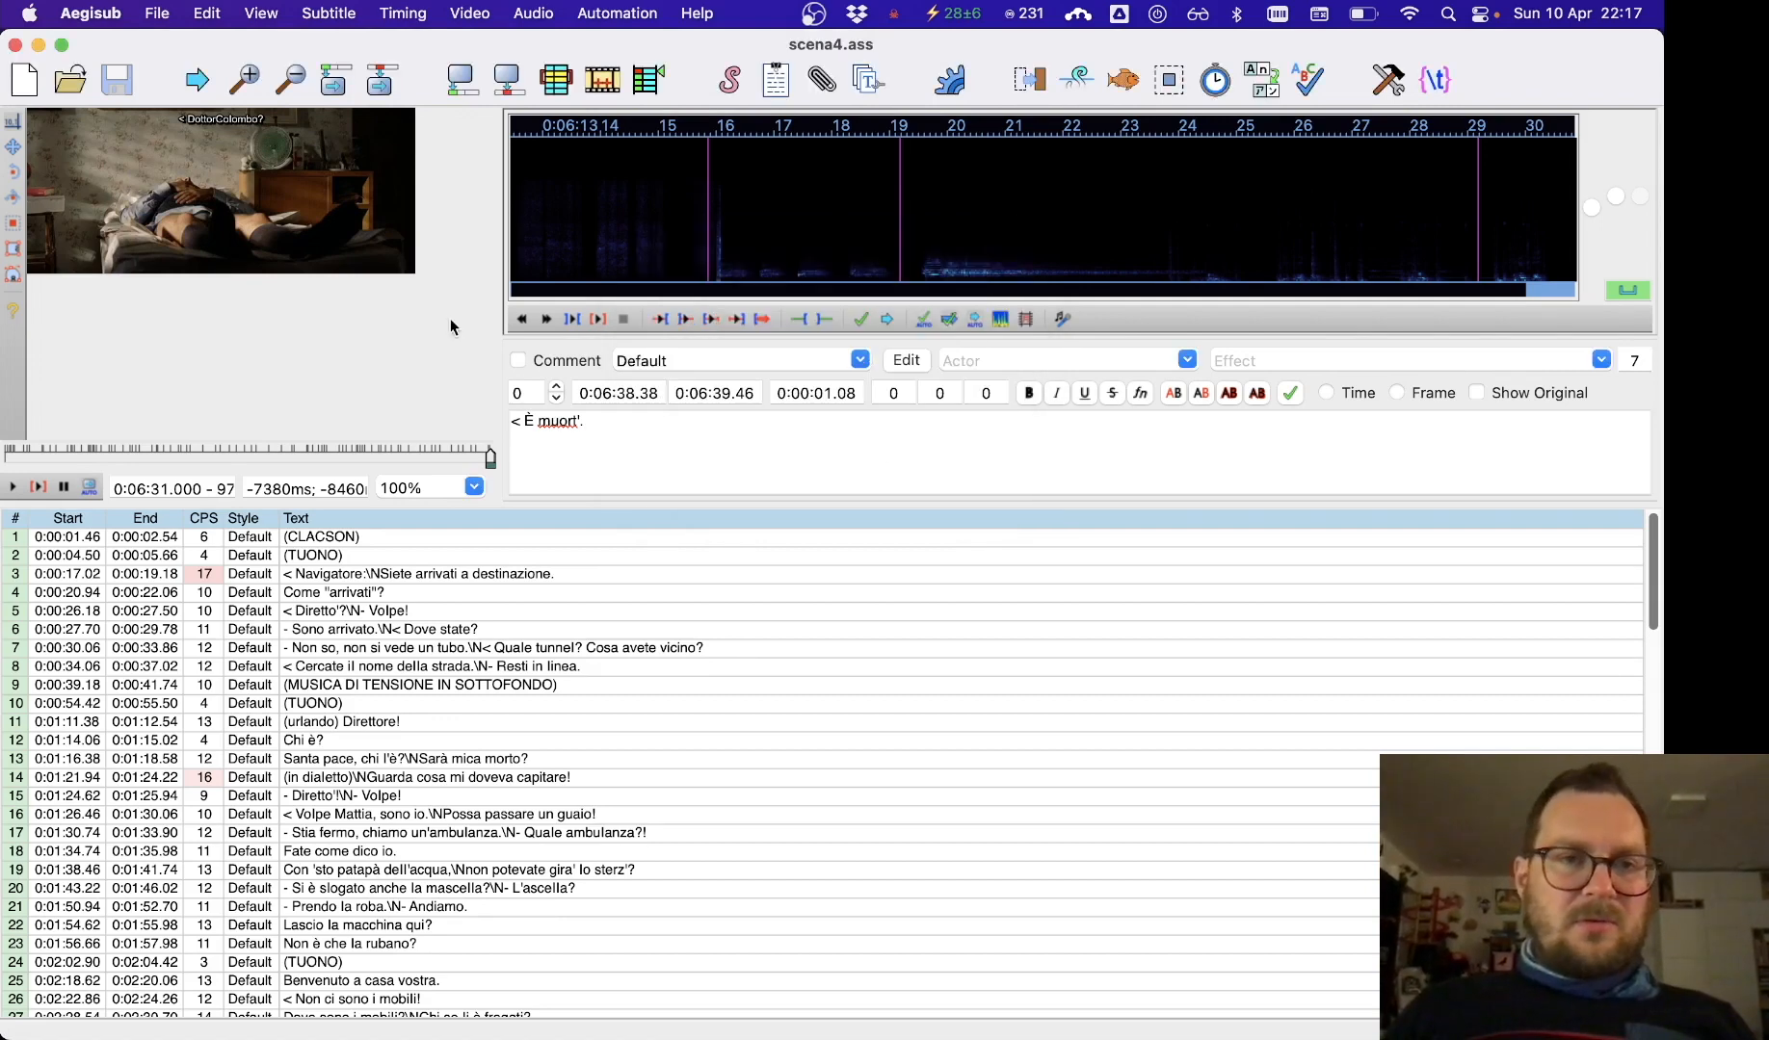
Look over the export filters and text encoding options, and leave them without exporting.
click(156, 14)
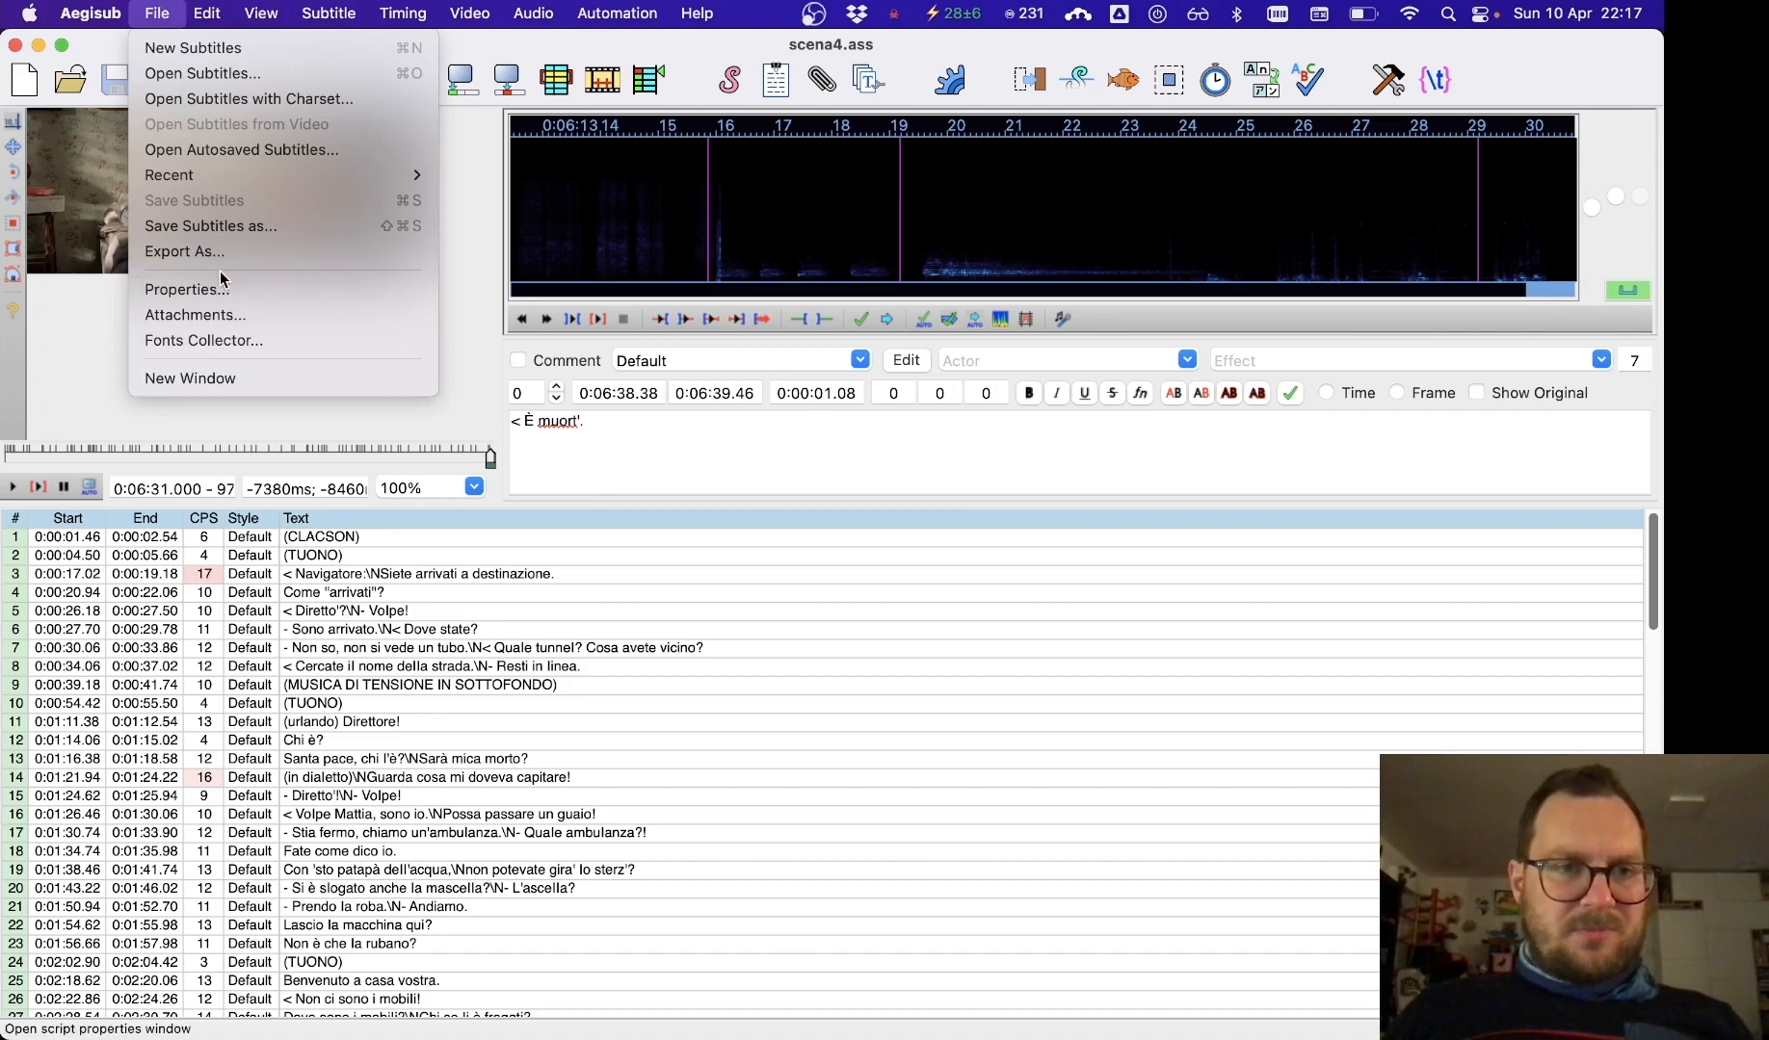
click(184, 251)
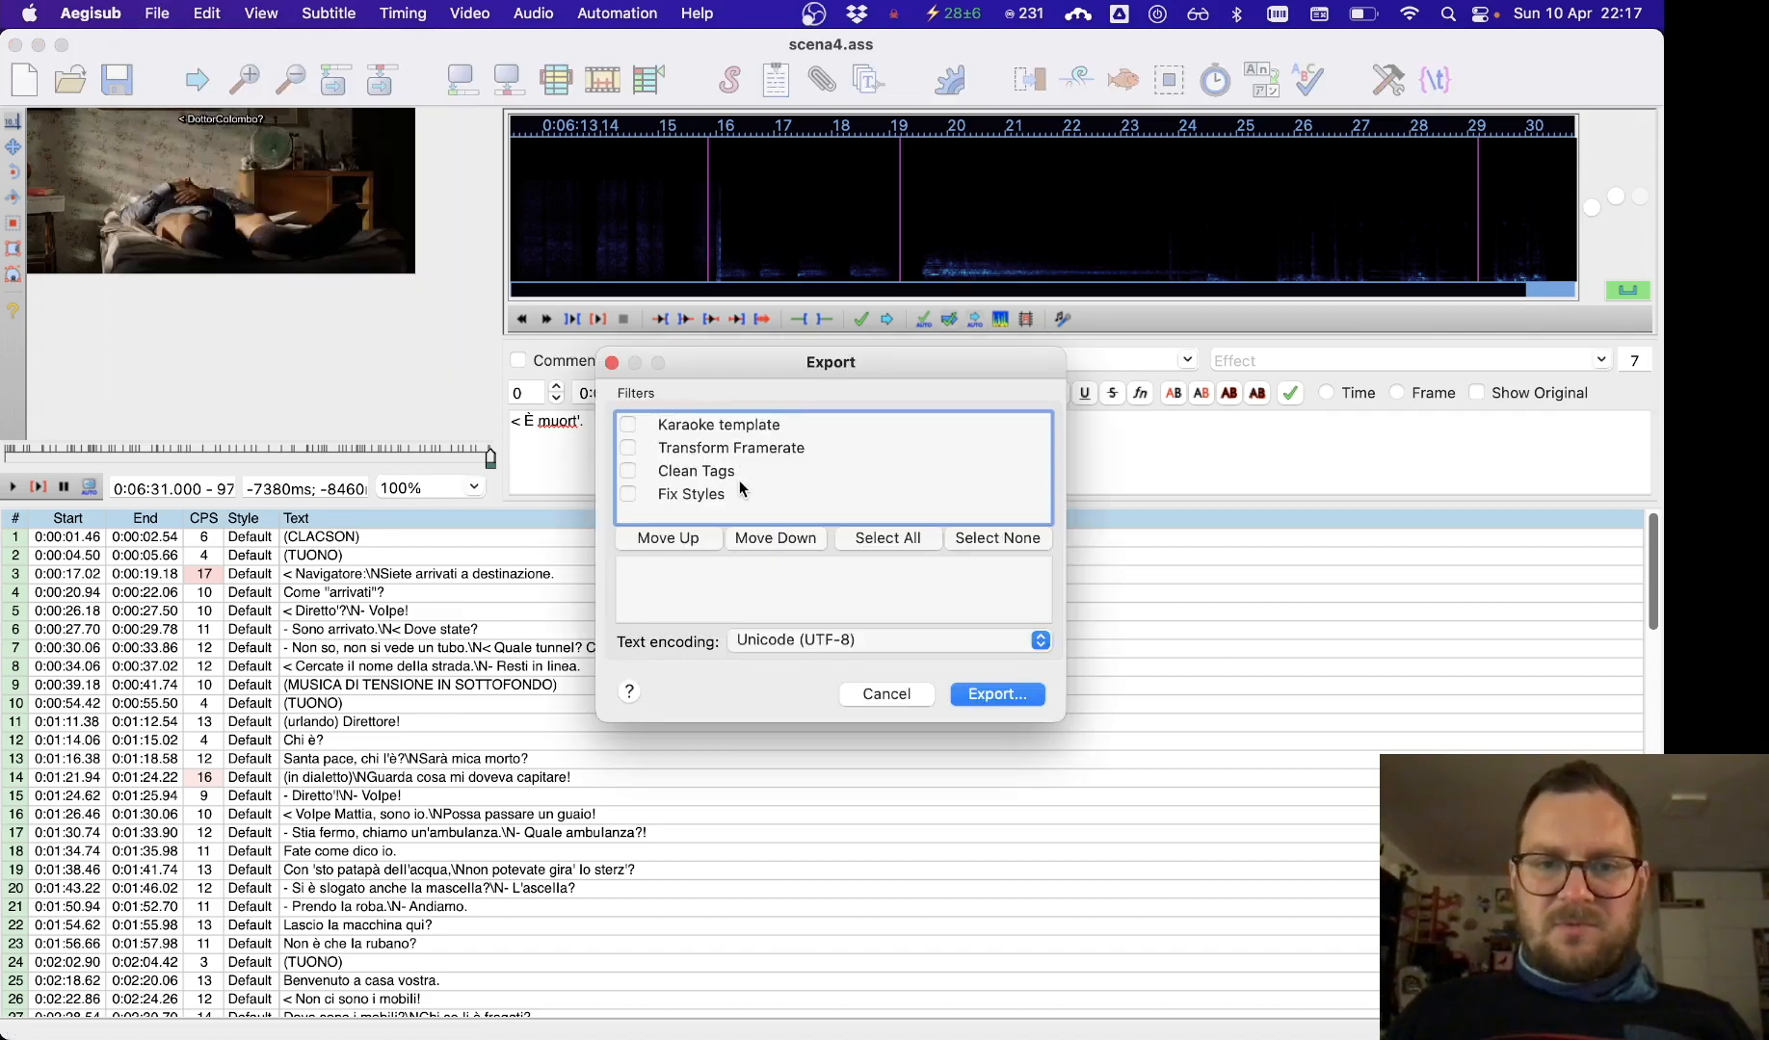
click(885, 694)
In Safari, search for handbrake and download the Universal macOS version from handbrake.fr, allowing downloads from the site.
mouse_move(932, 1035)
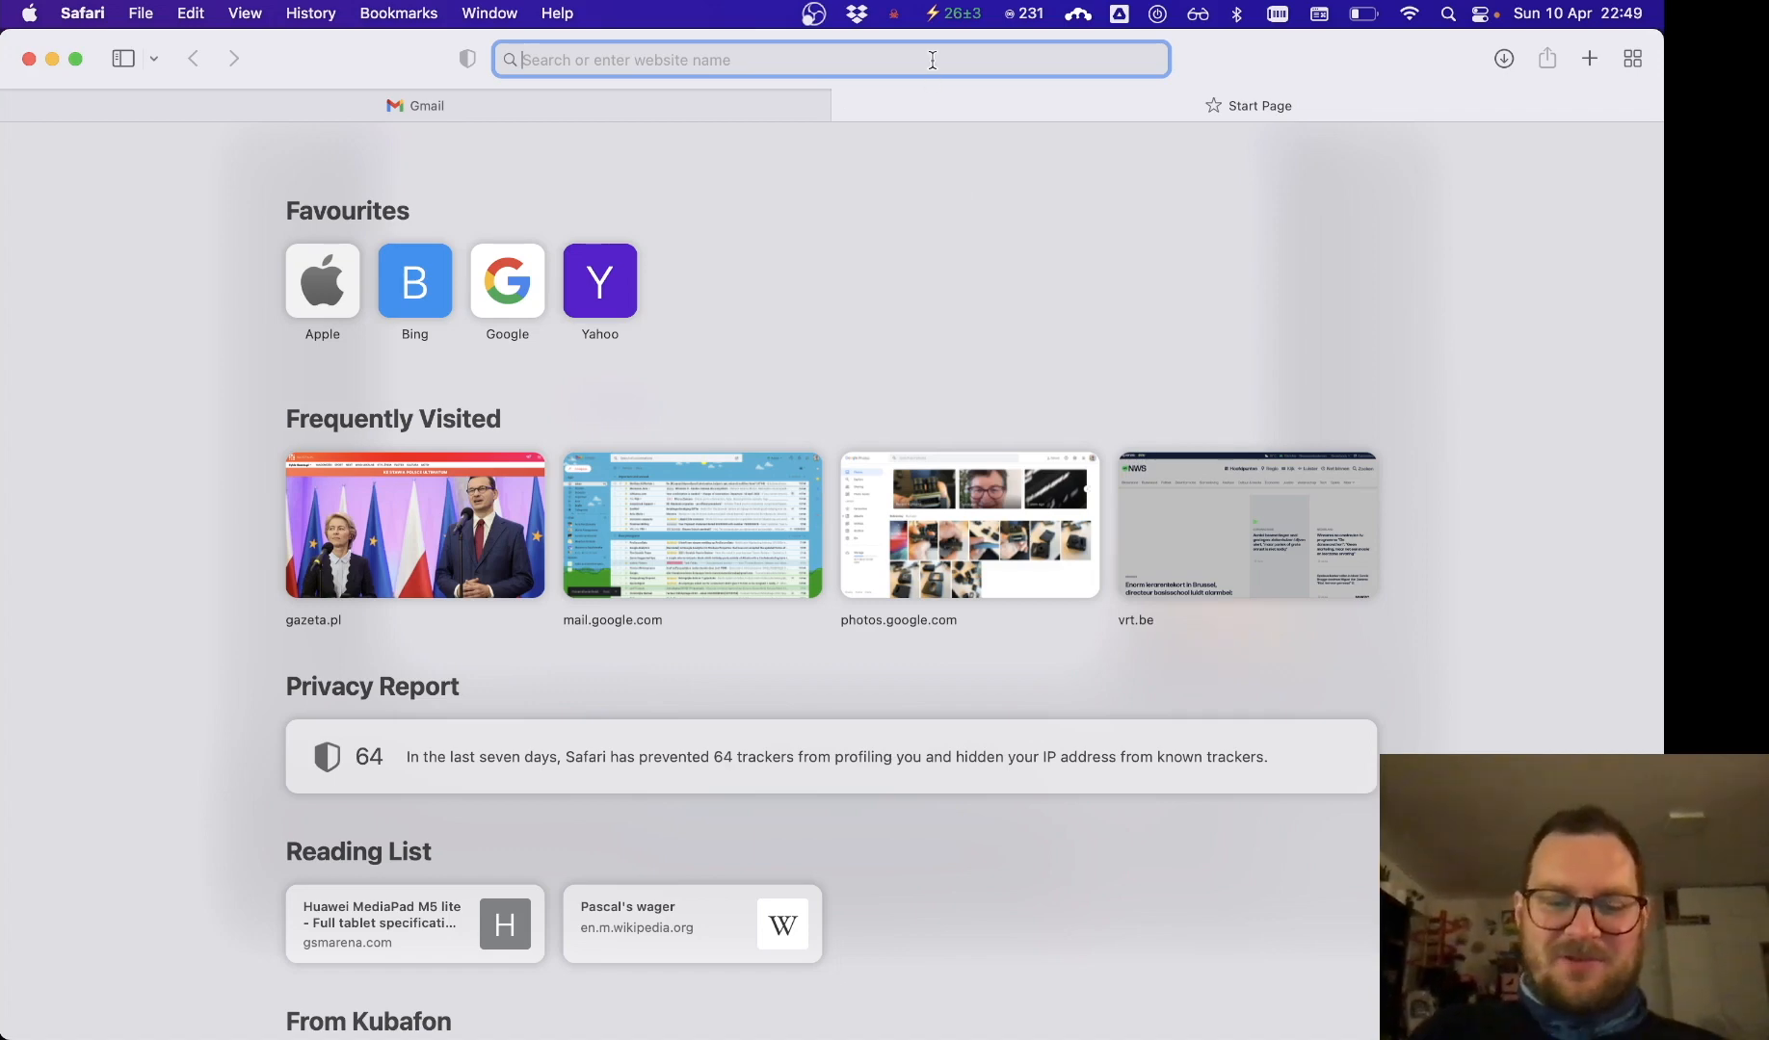
text(handbrake)
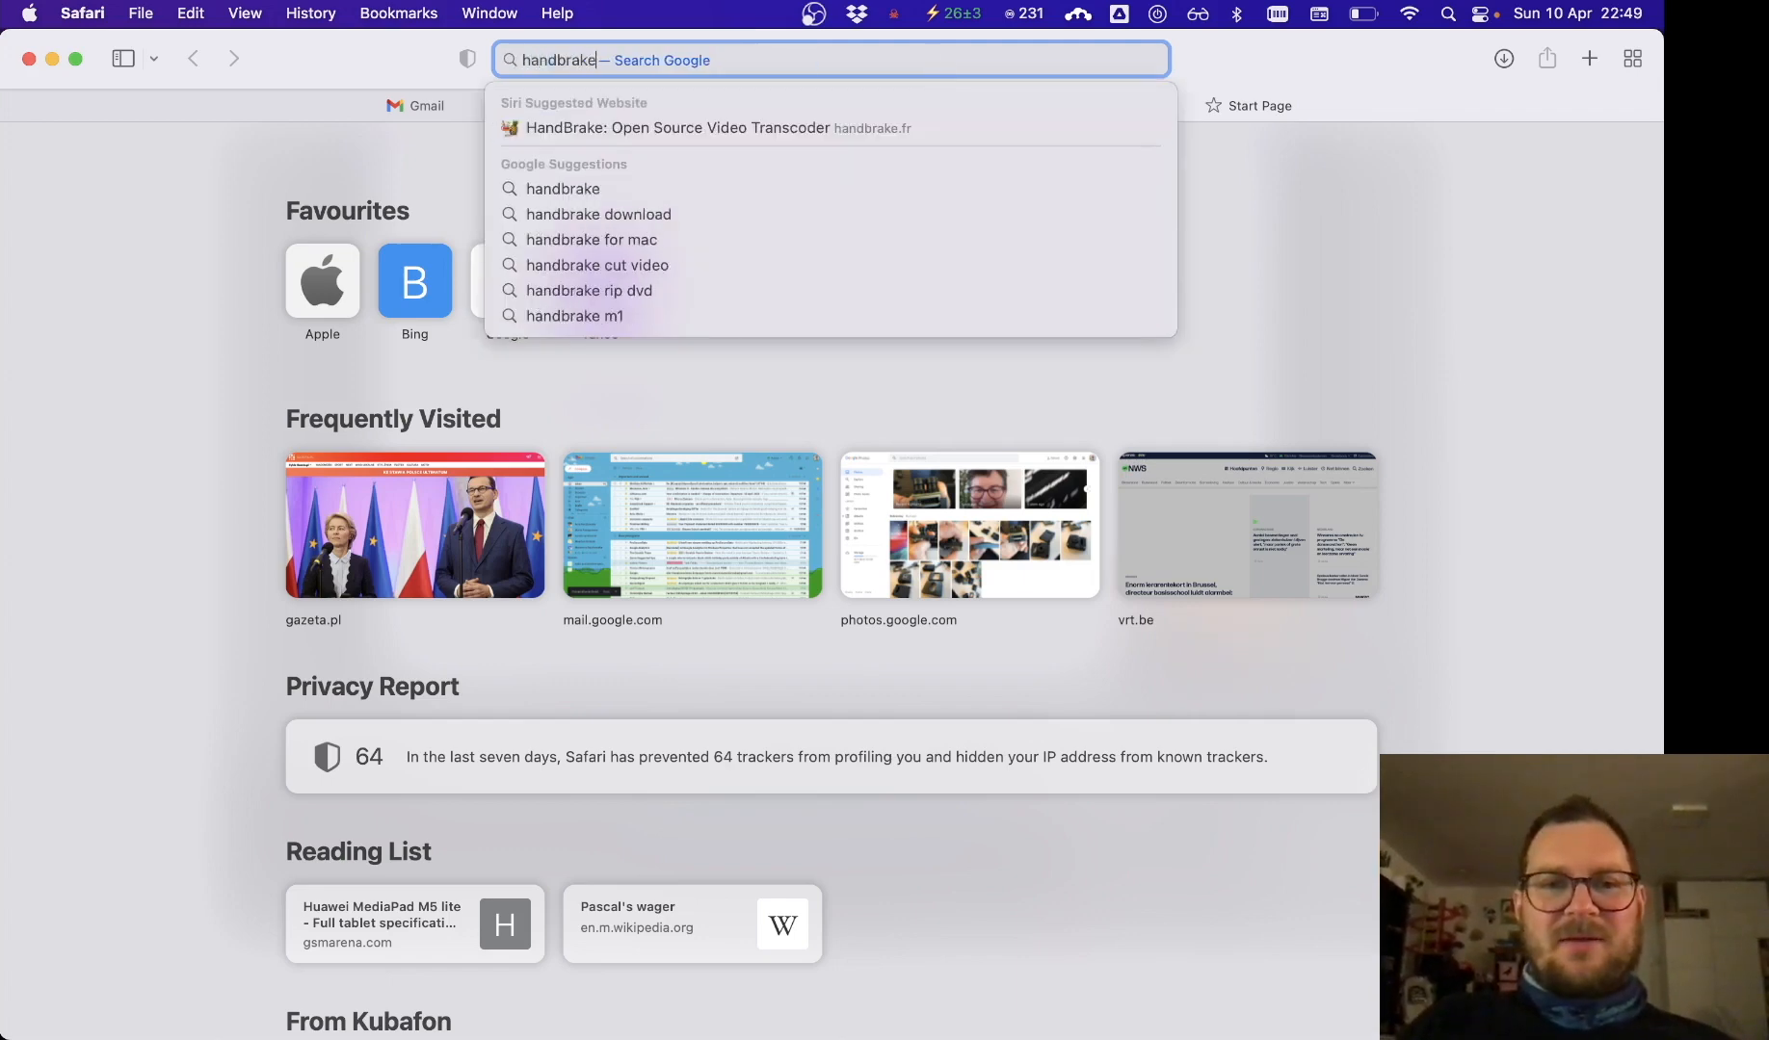
key(Return)
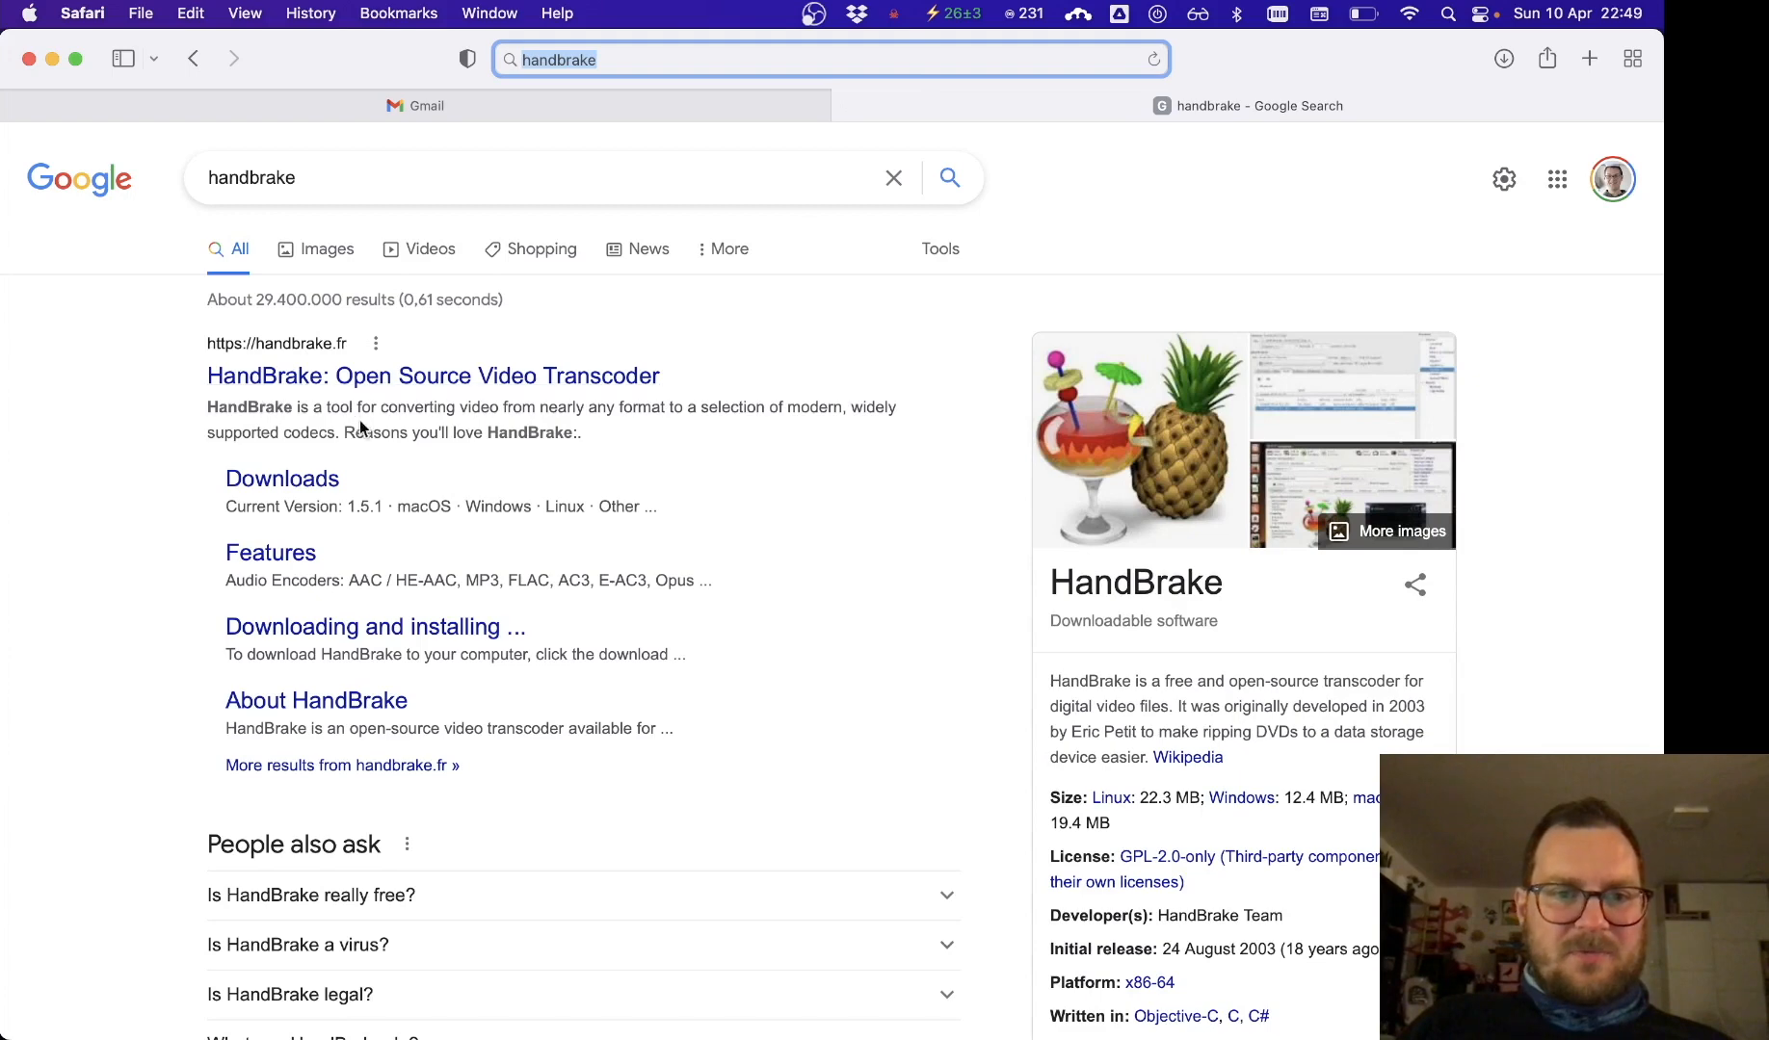
click(297, 486)
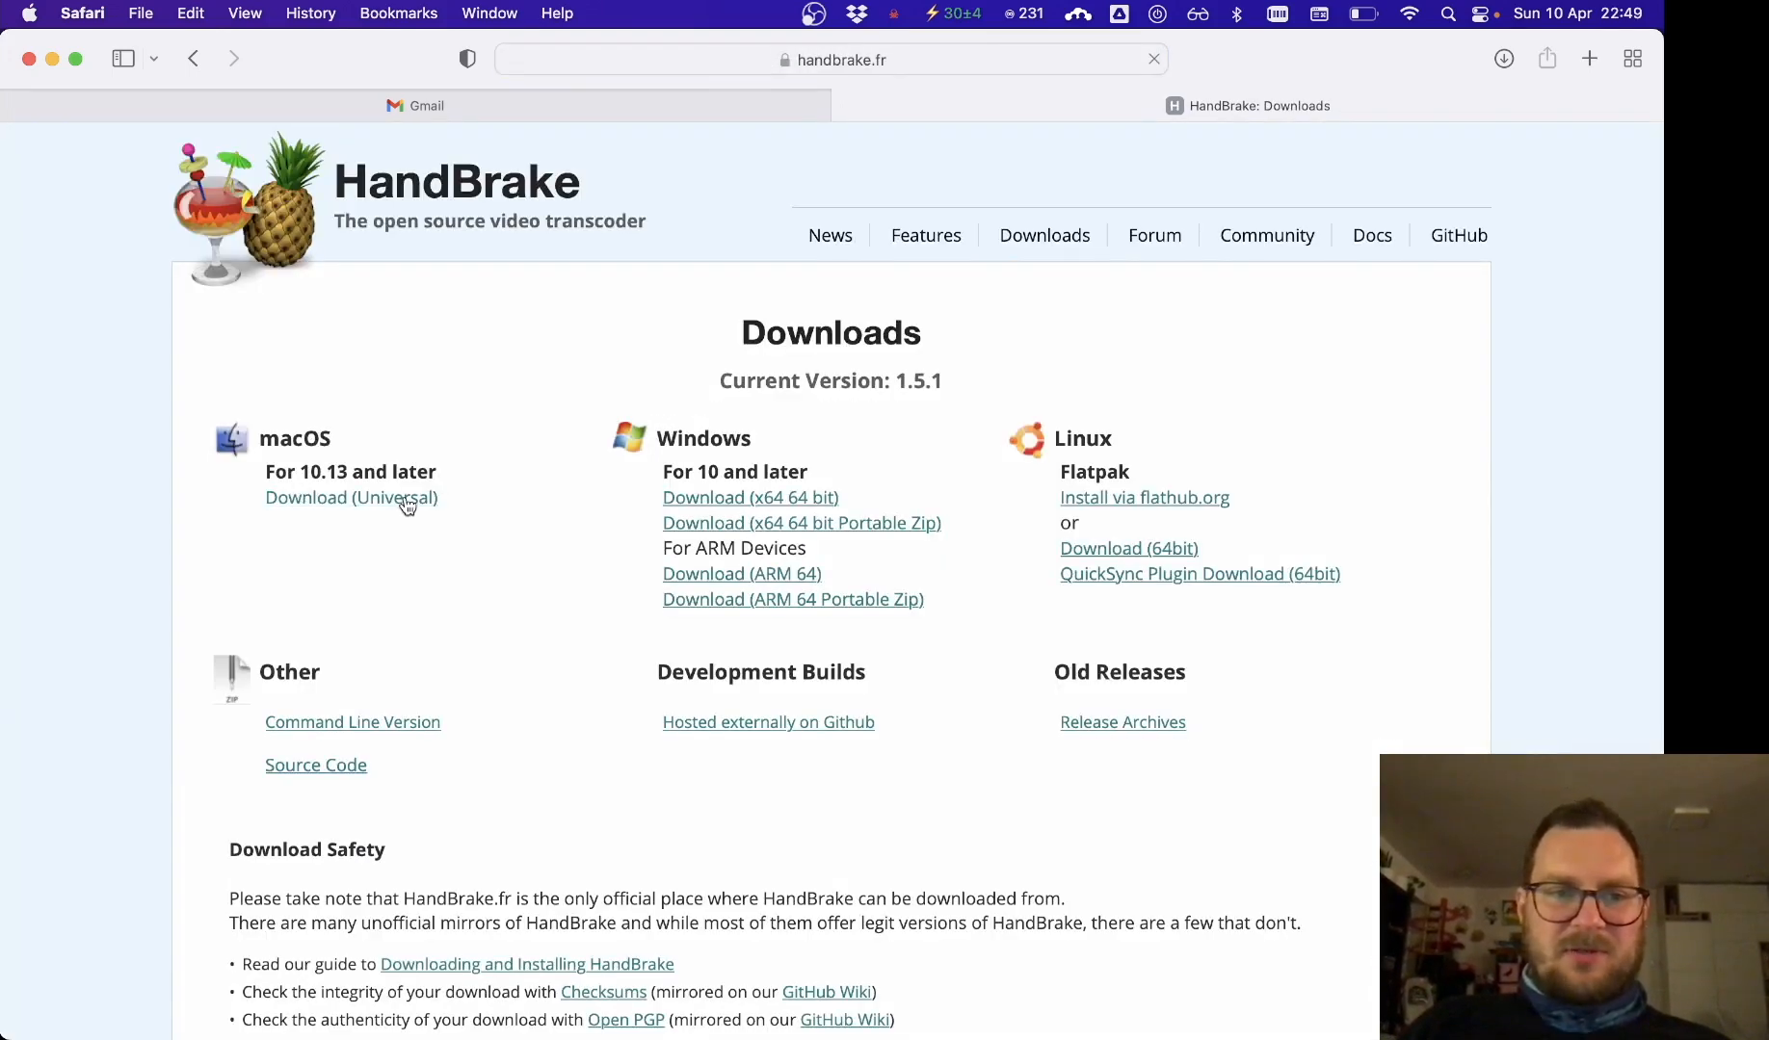
click(388, 560)
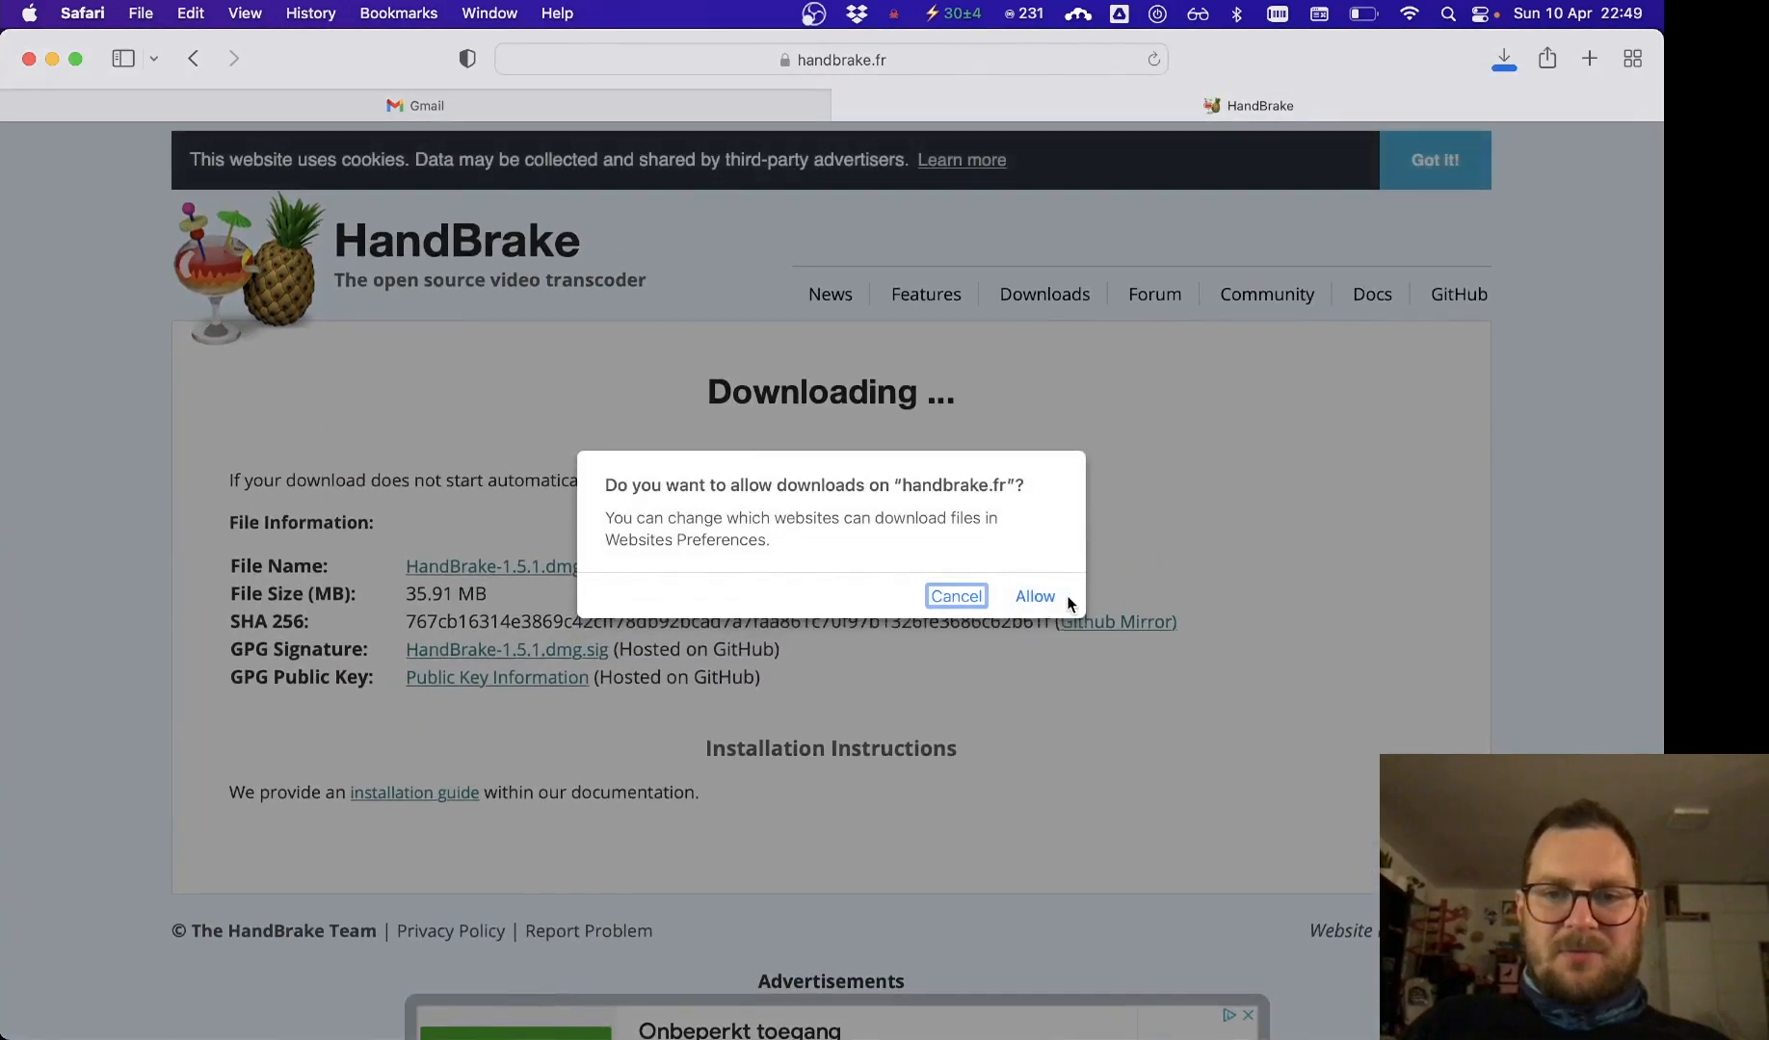
click(1053, 607)
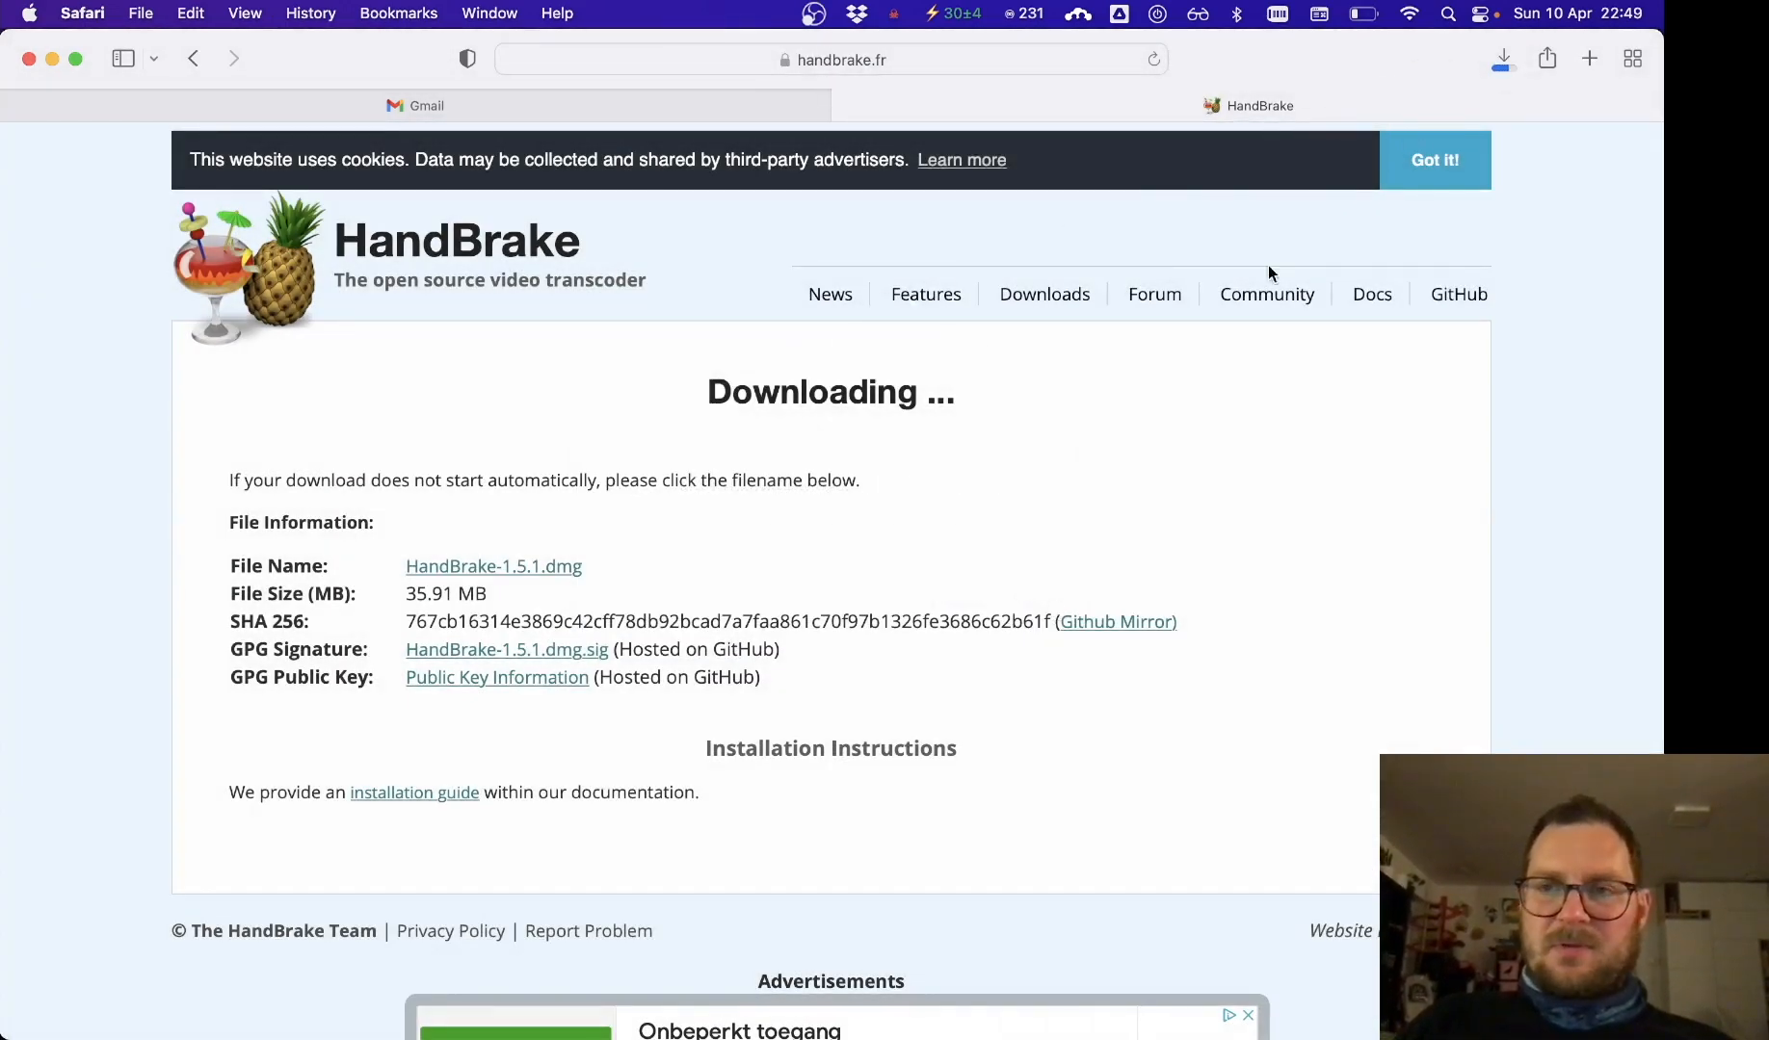
Open the downloaded HandBrake-1.5.1.dmg and launch HandBrake from it, allowing it to open and declining automatic update checks.
click(1502, 59)
double_click(1419, 168)
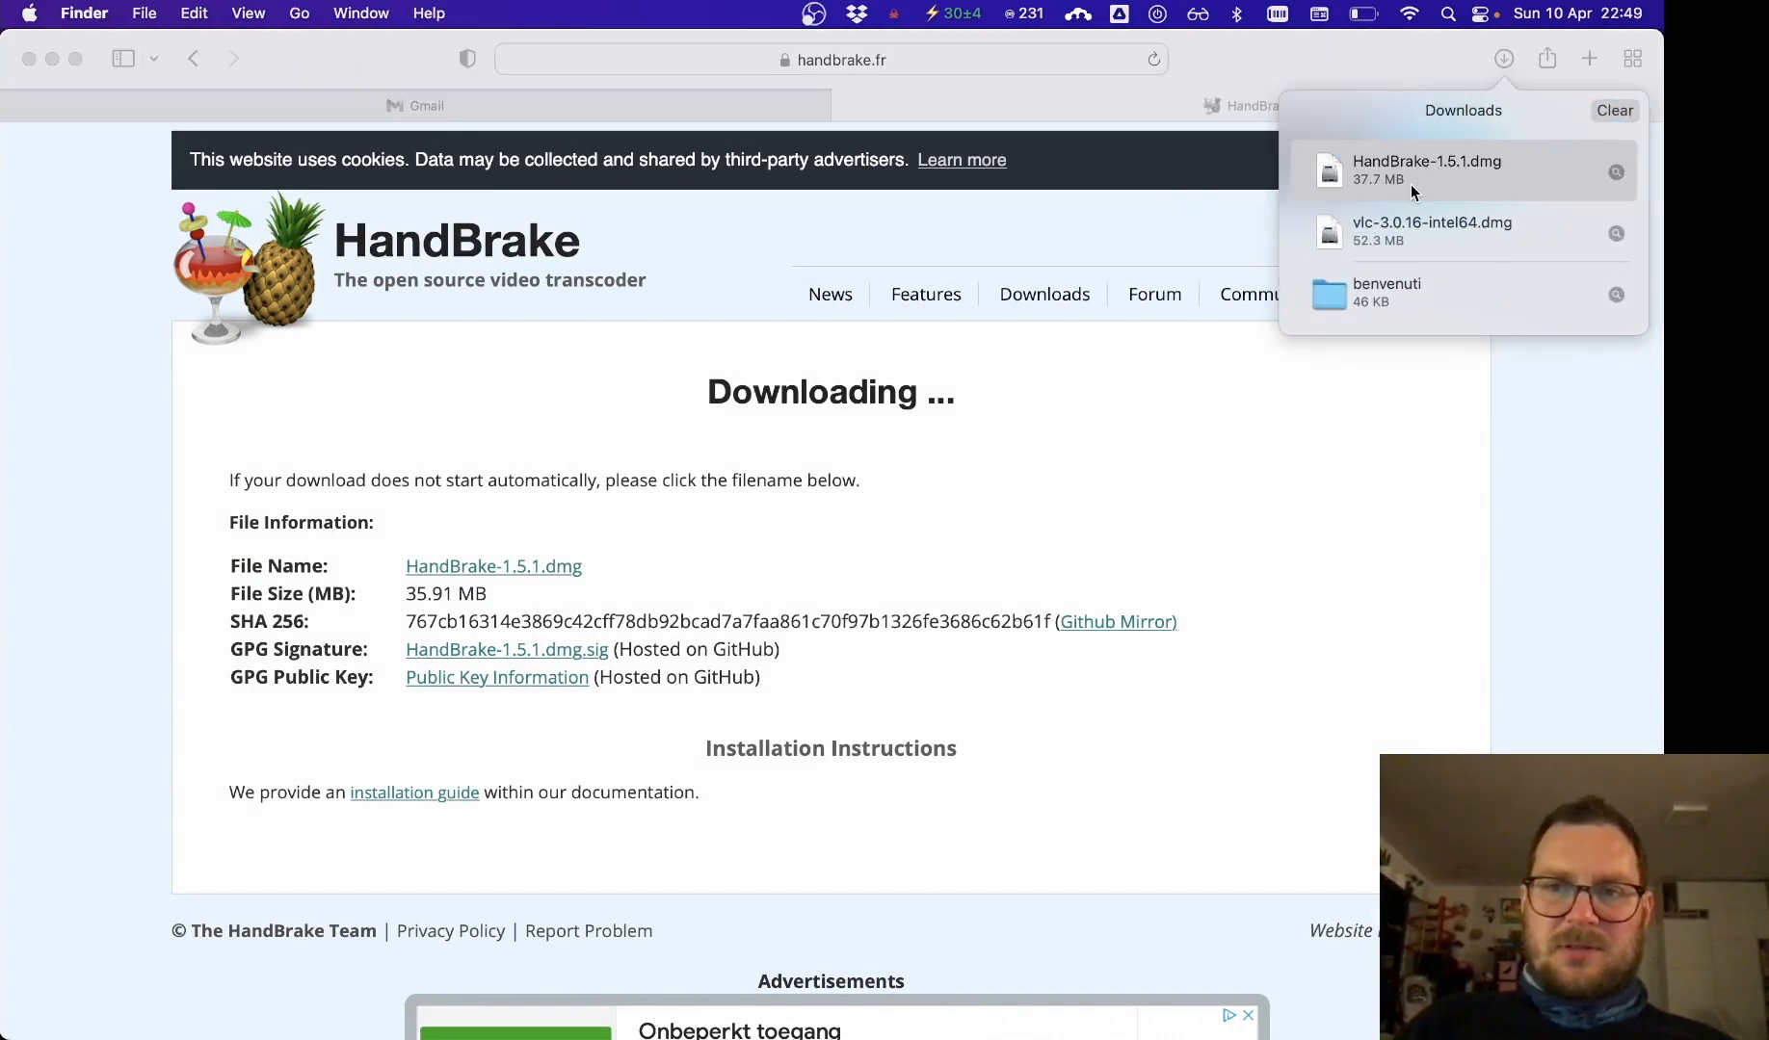
click(894, 489)
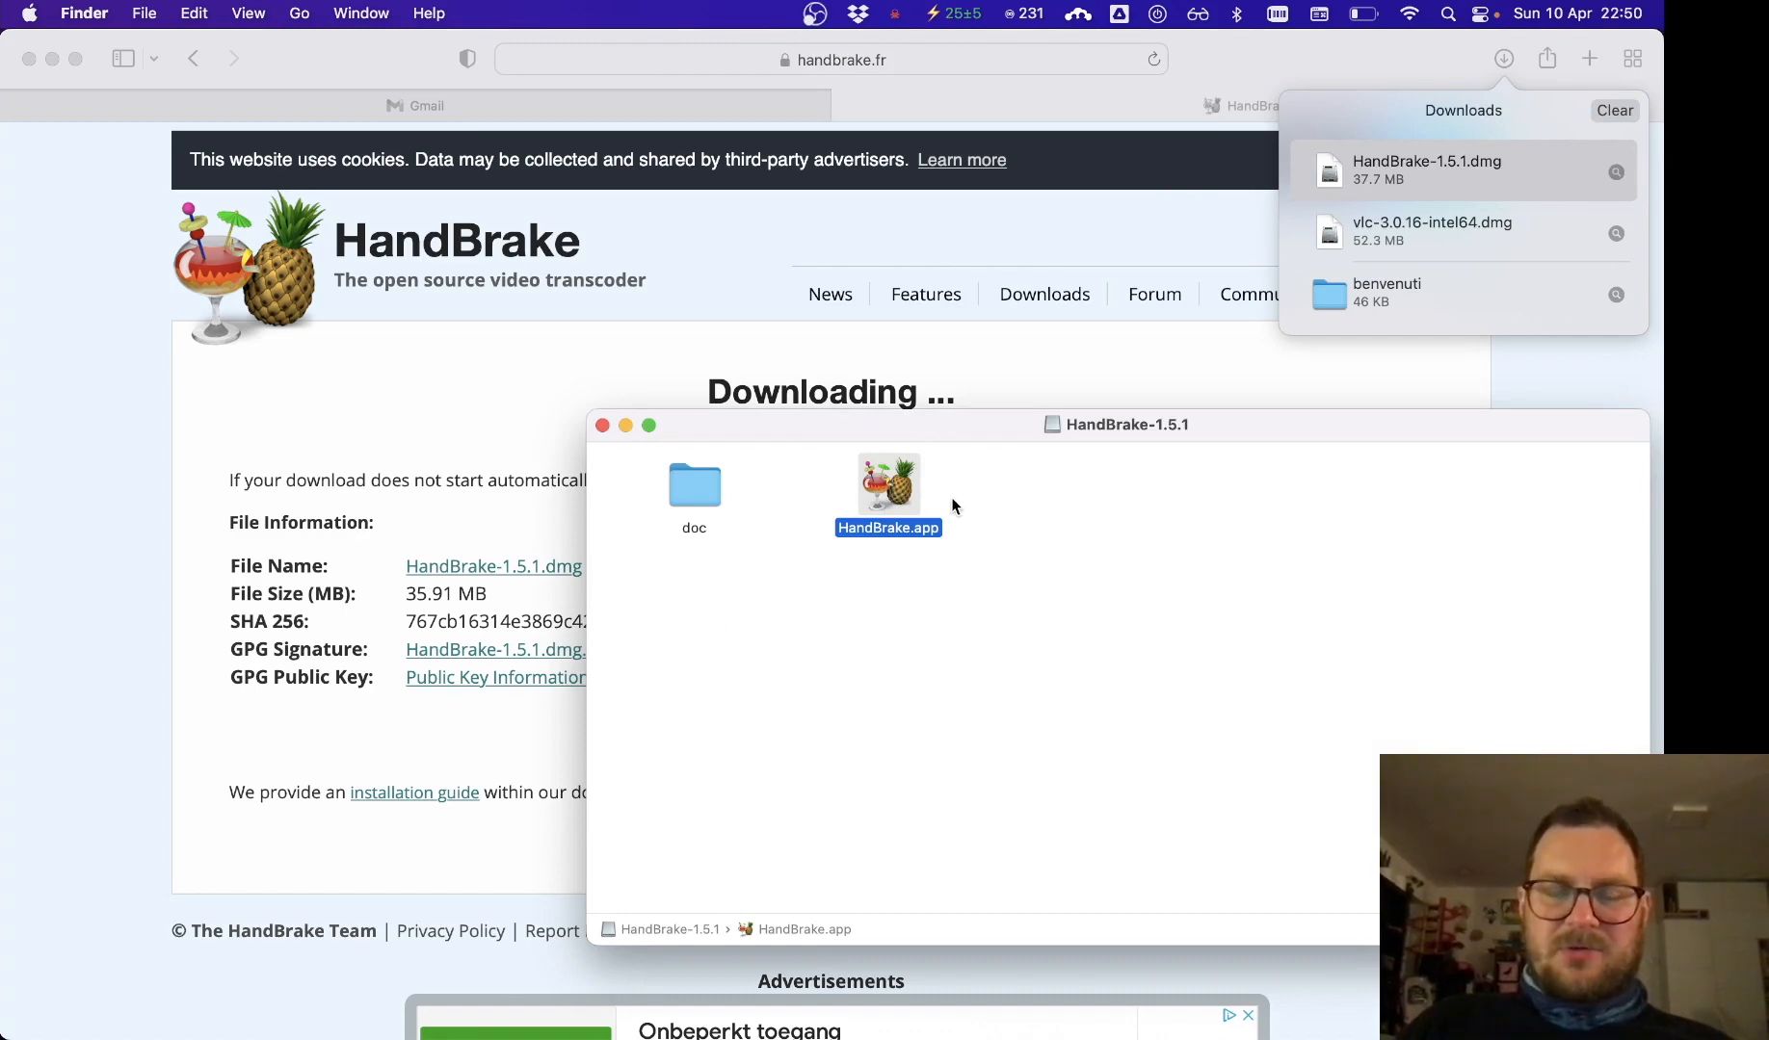
key(super+o)
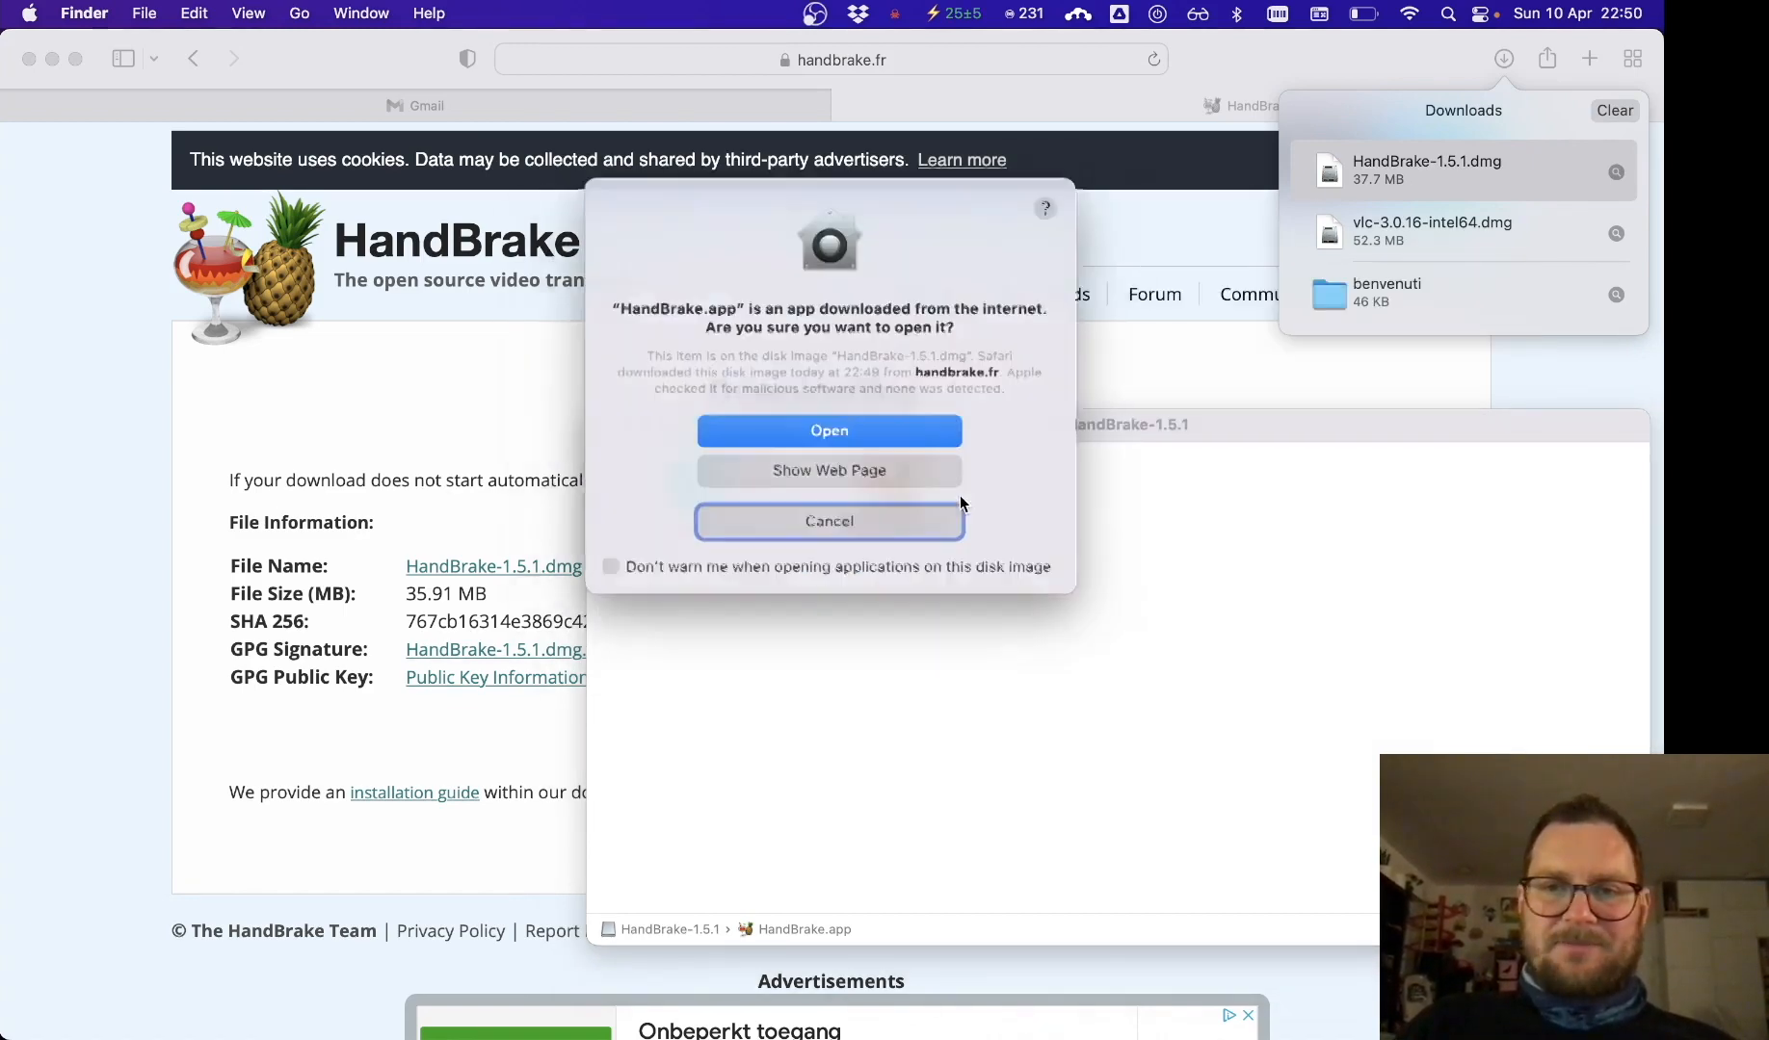
click(860, 433)
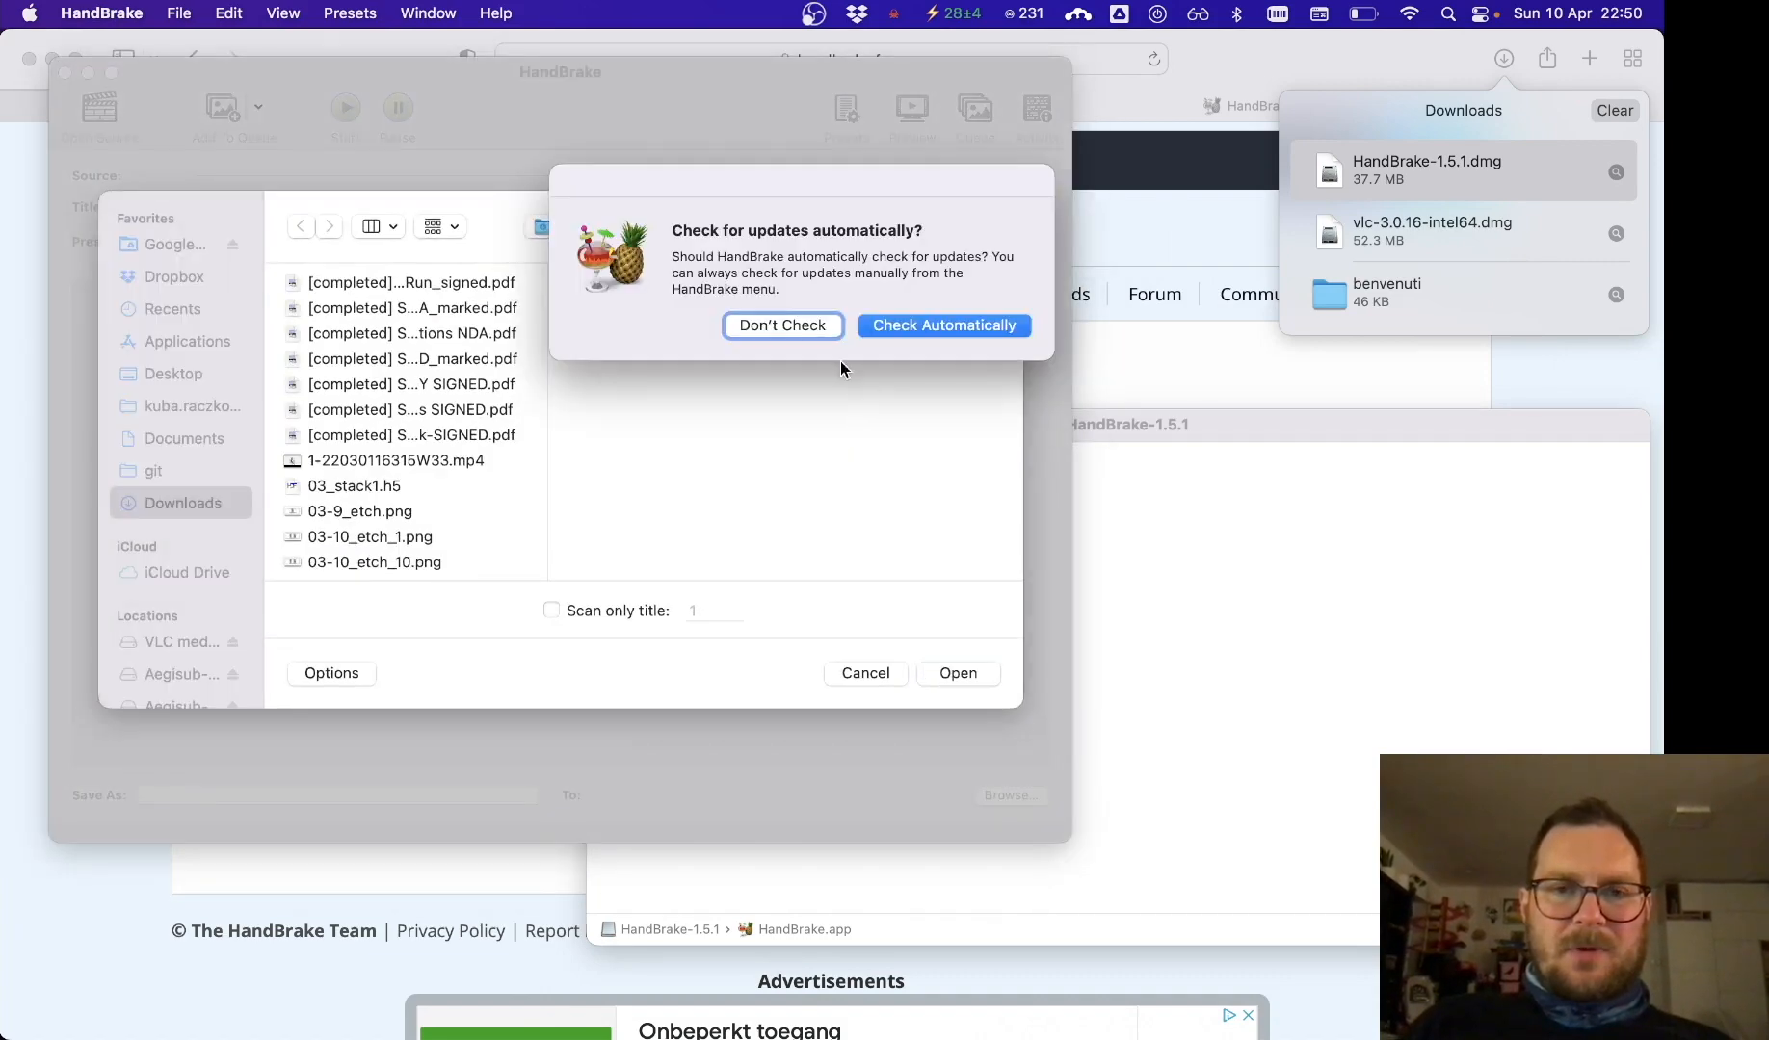
click(799, 325)
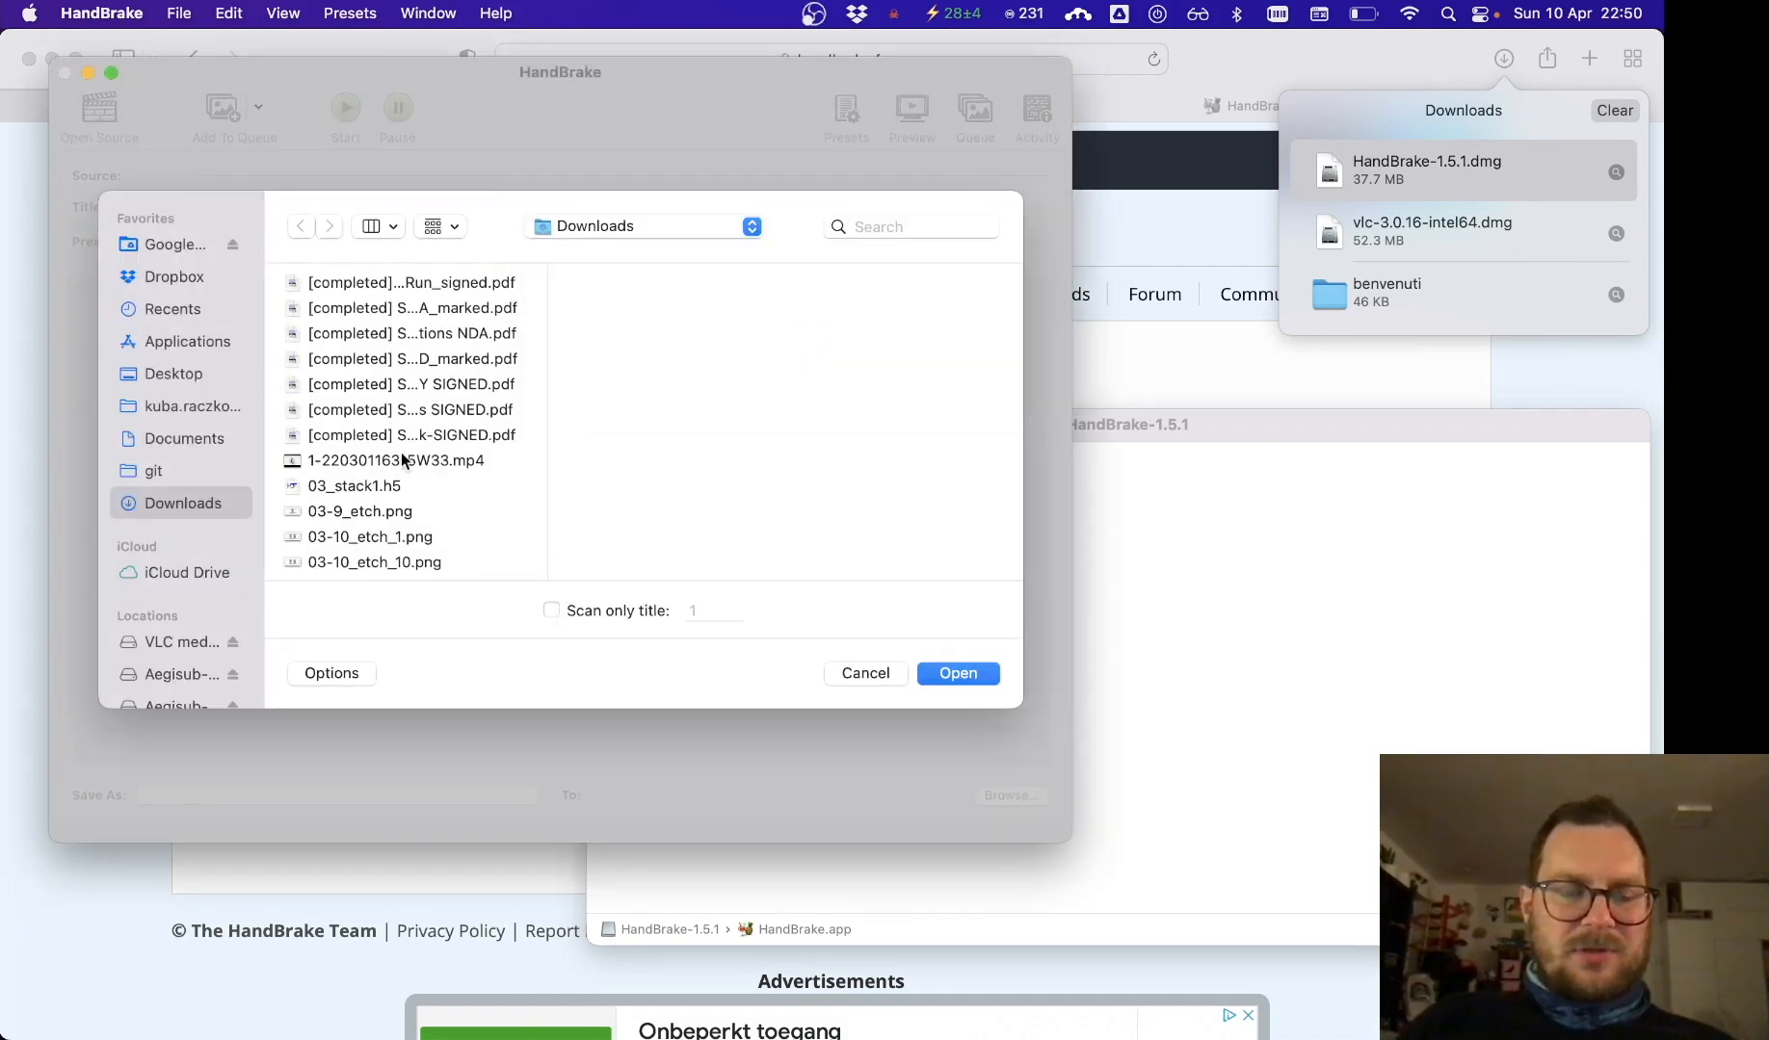
Search the files for scena and load Scena 4.mp4 as the source video.
click(883, 225)
text(scena)
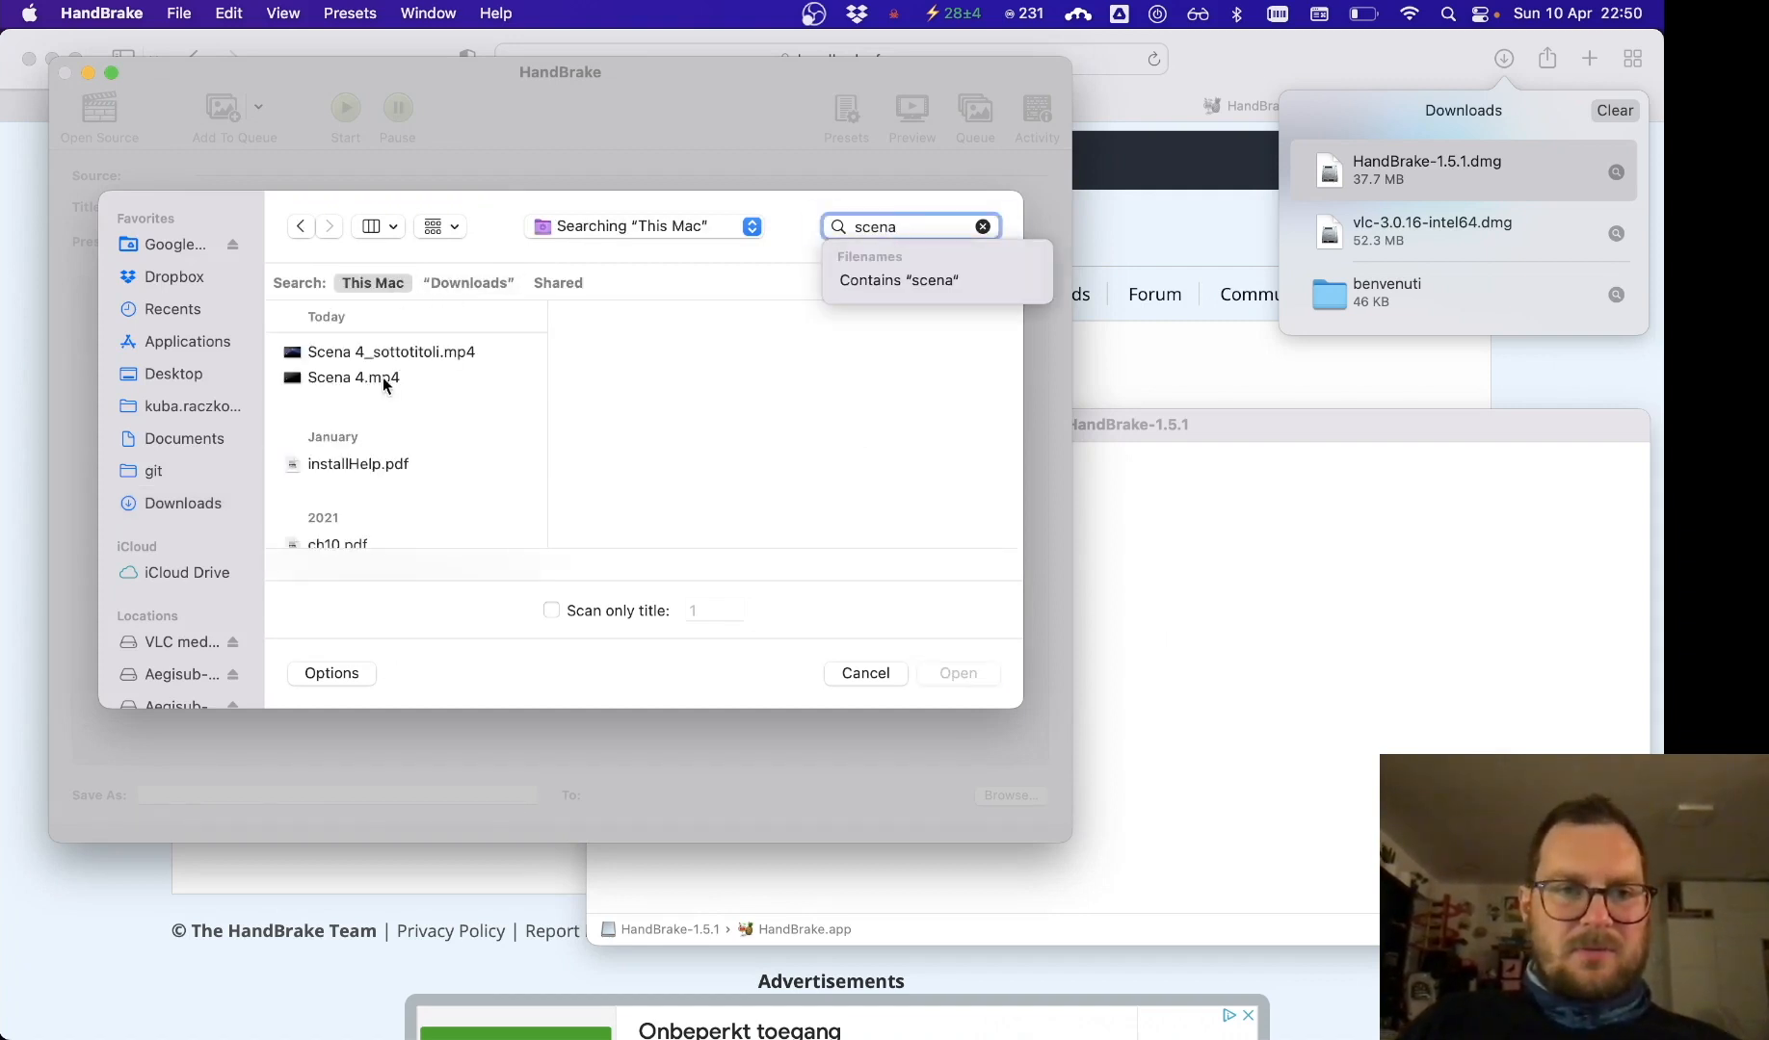
click(383, 378)
click(960, 674)
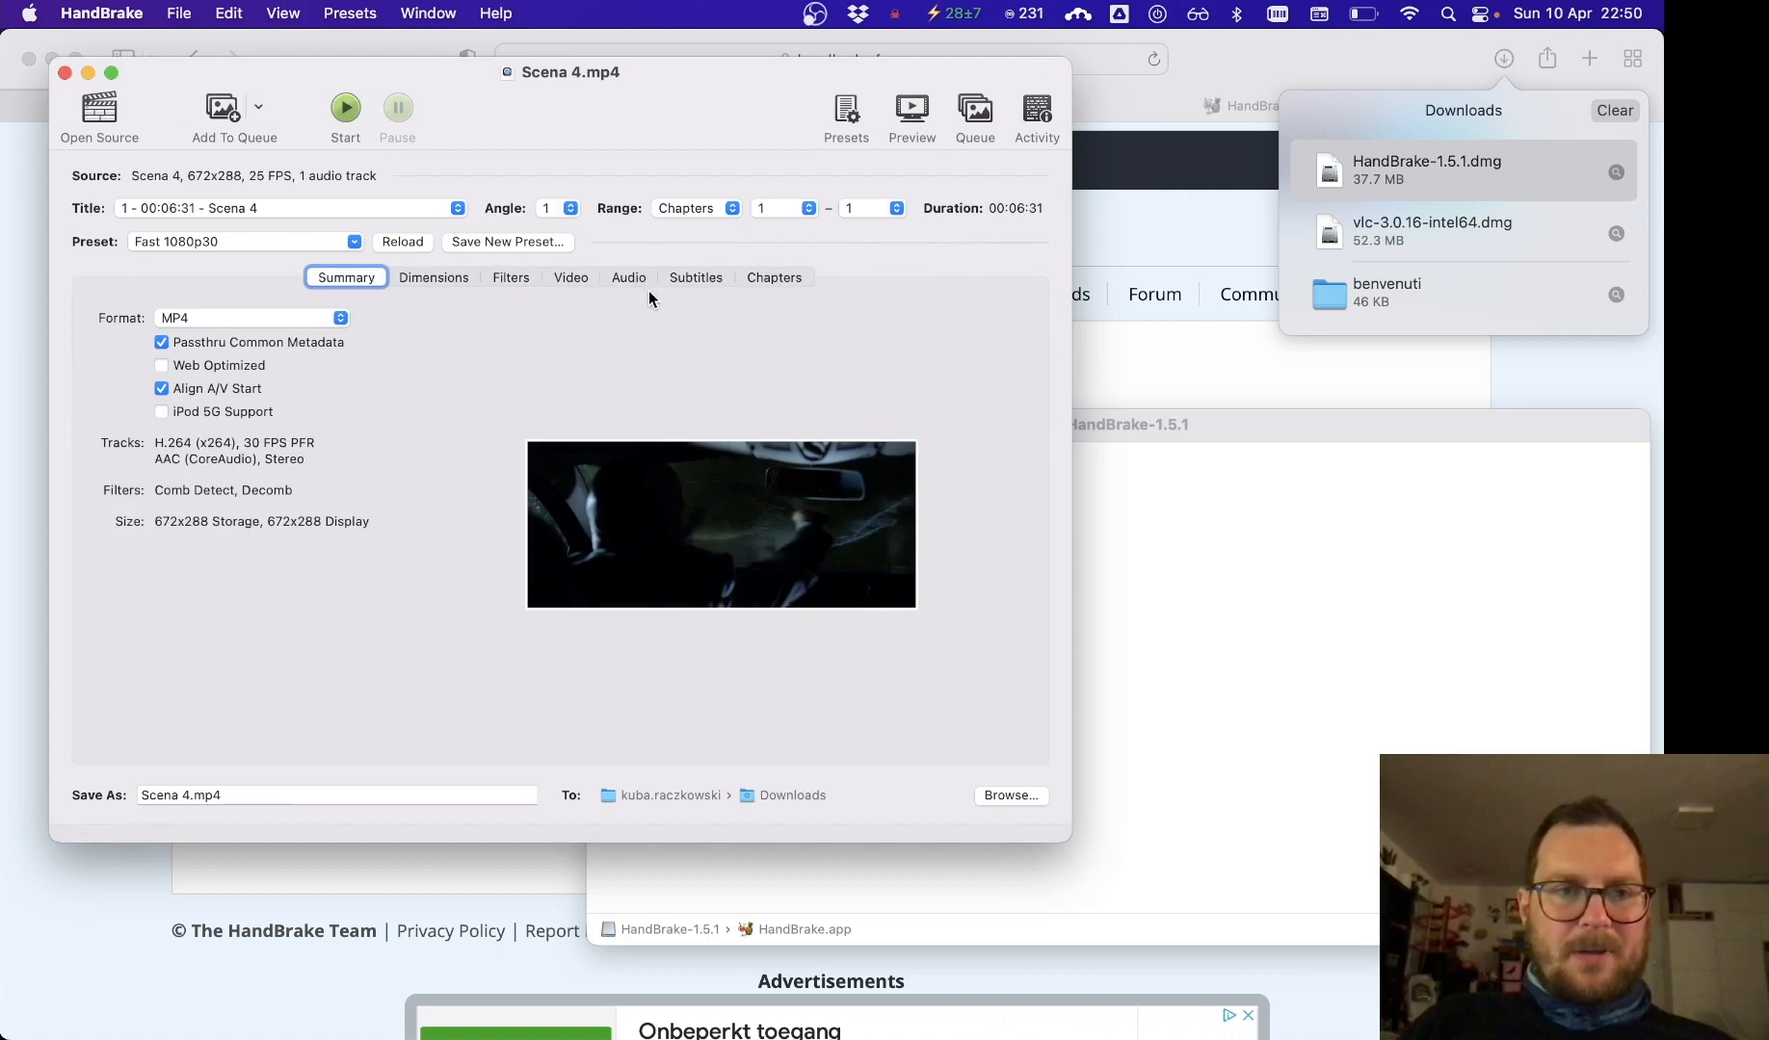
Add scena4.ass from the benvenuti folder as an external subtitle track and set it to be burned in.
click(696, 277)
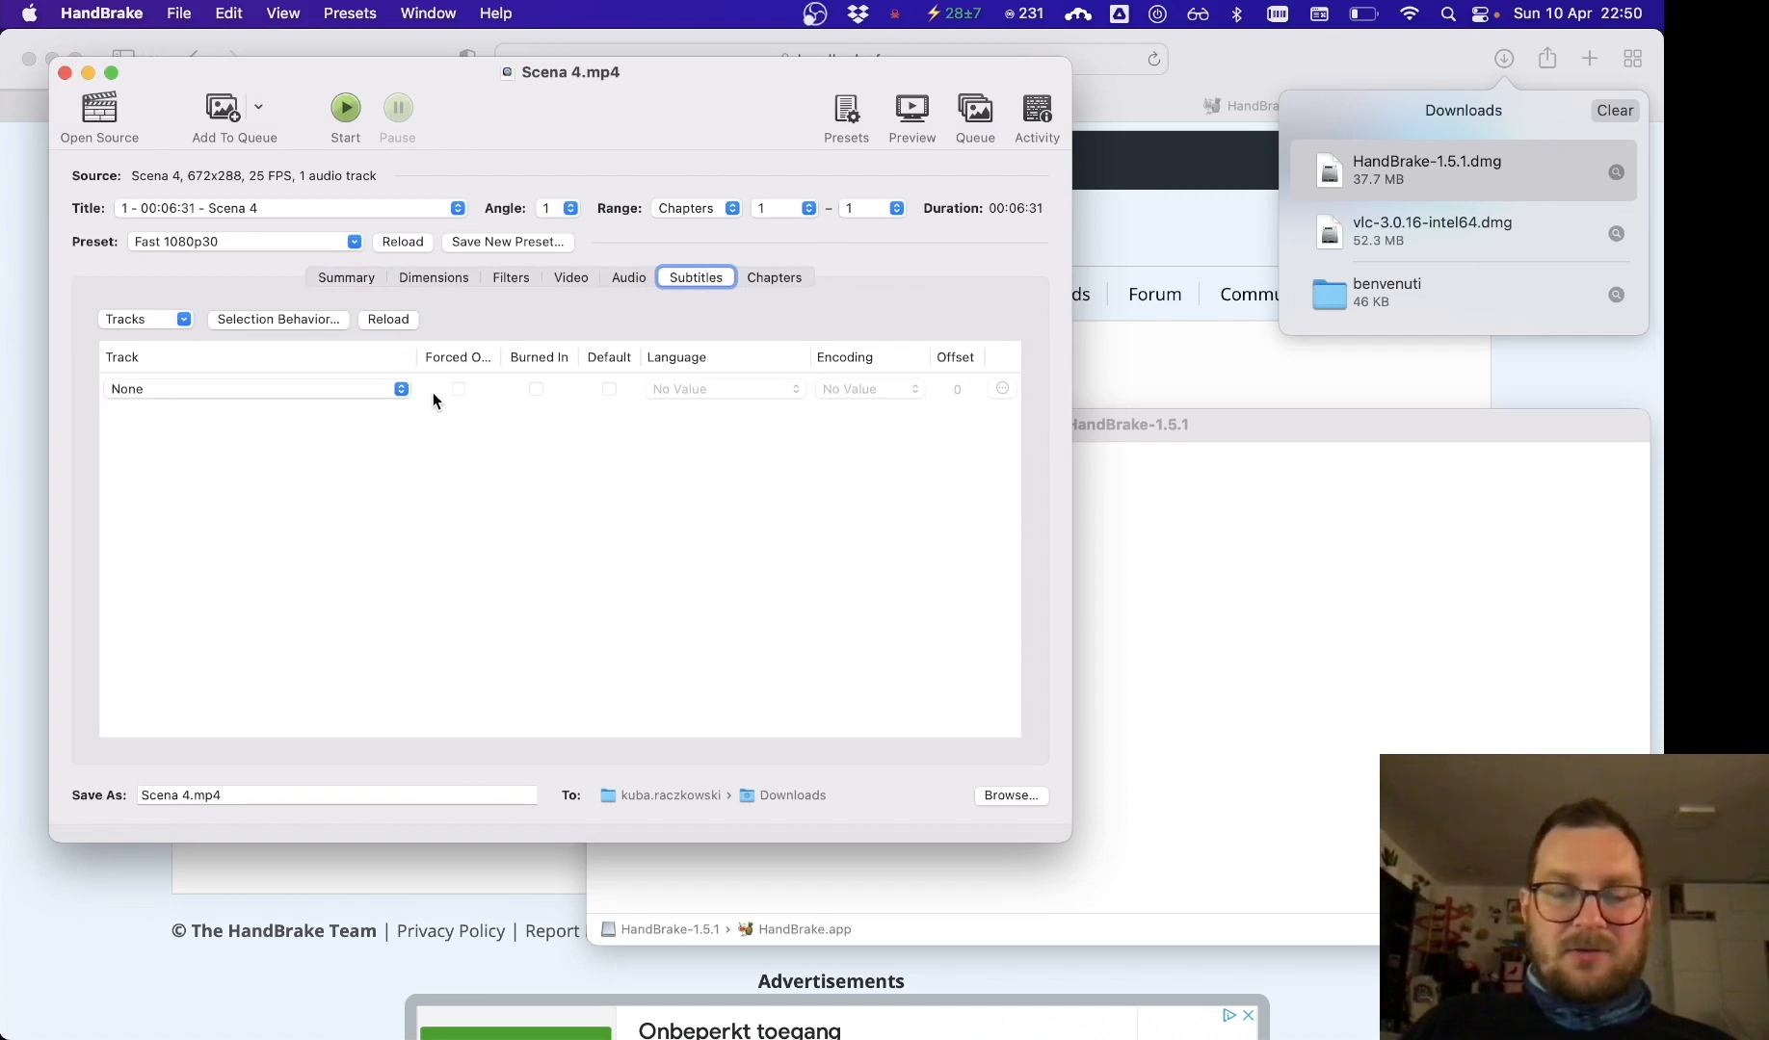
right_click(432, 392)
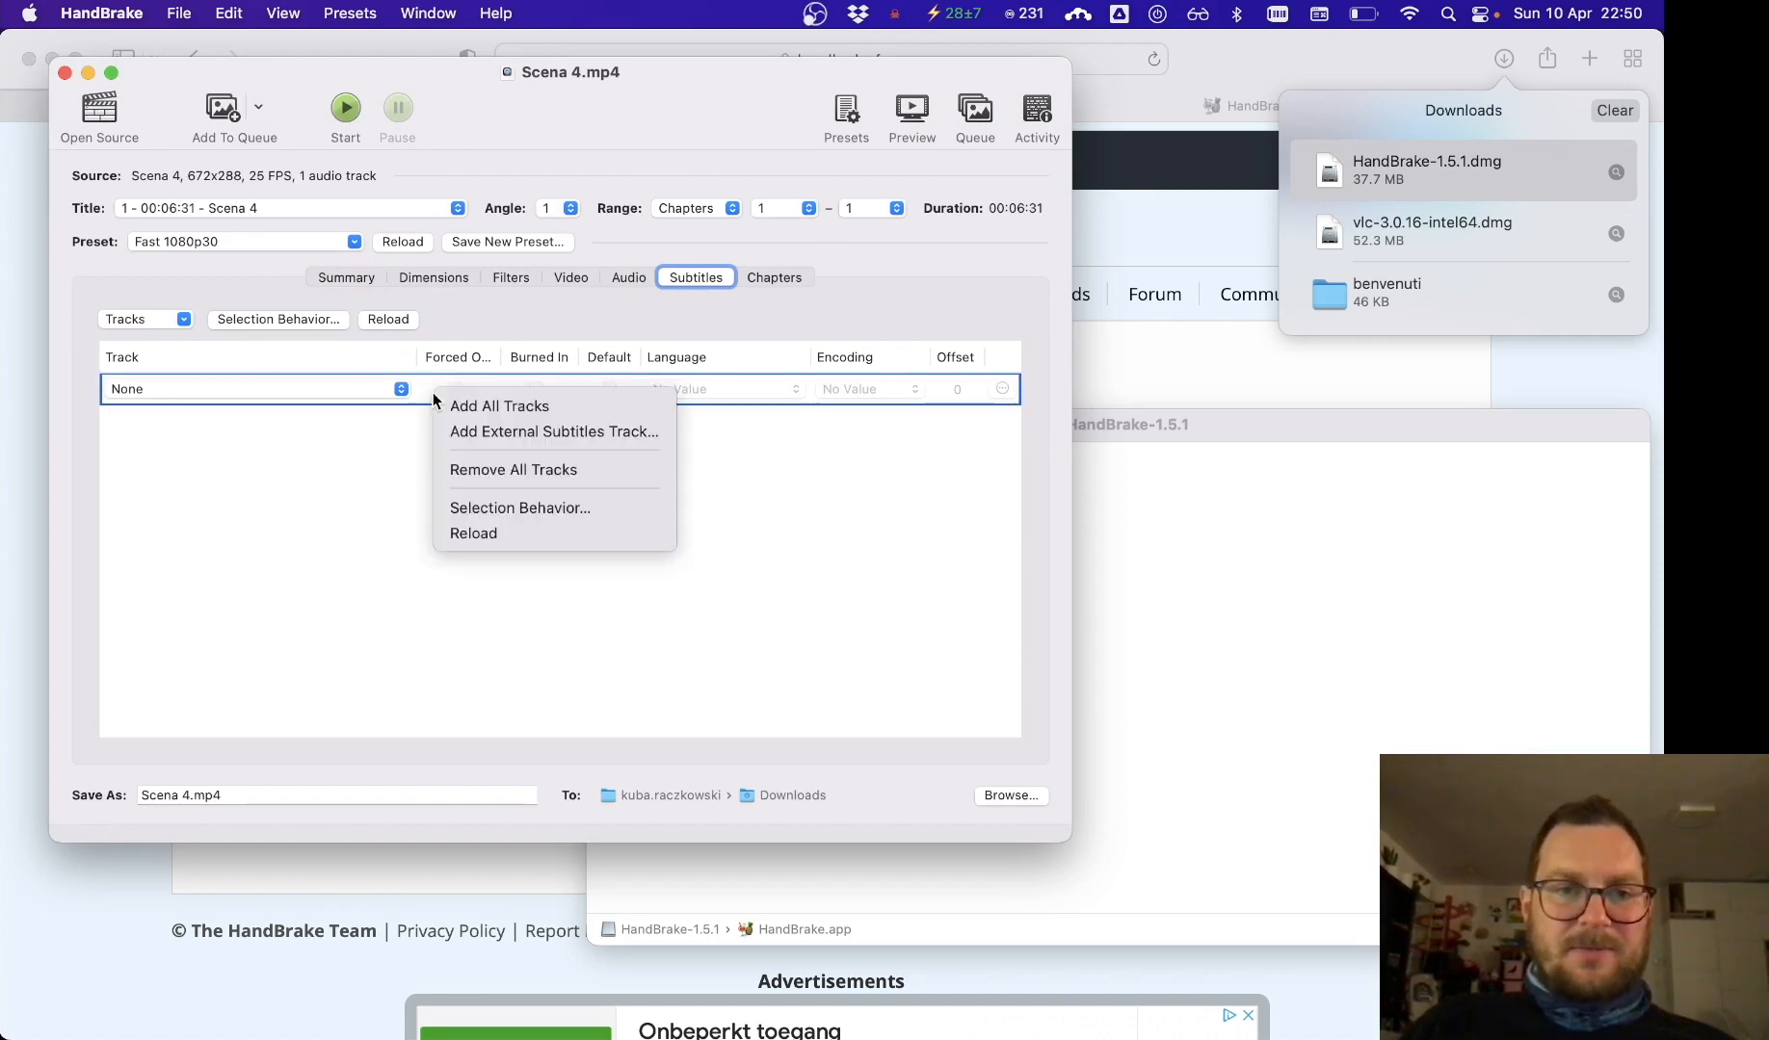
click(461, 433)
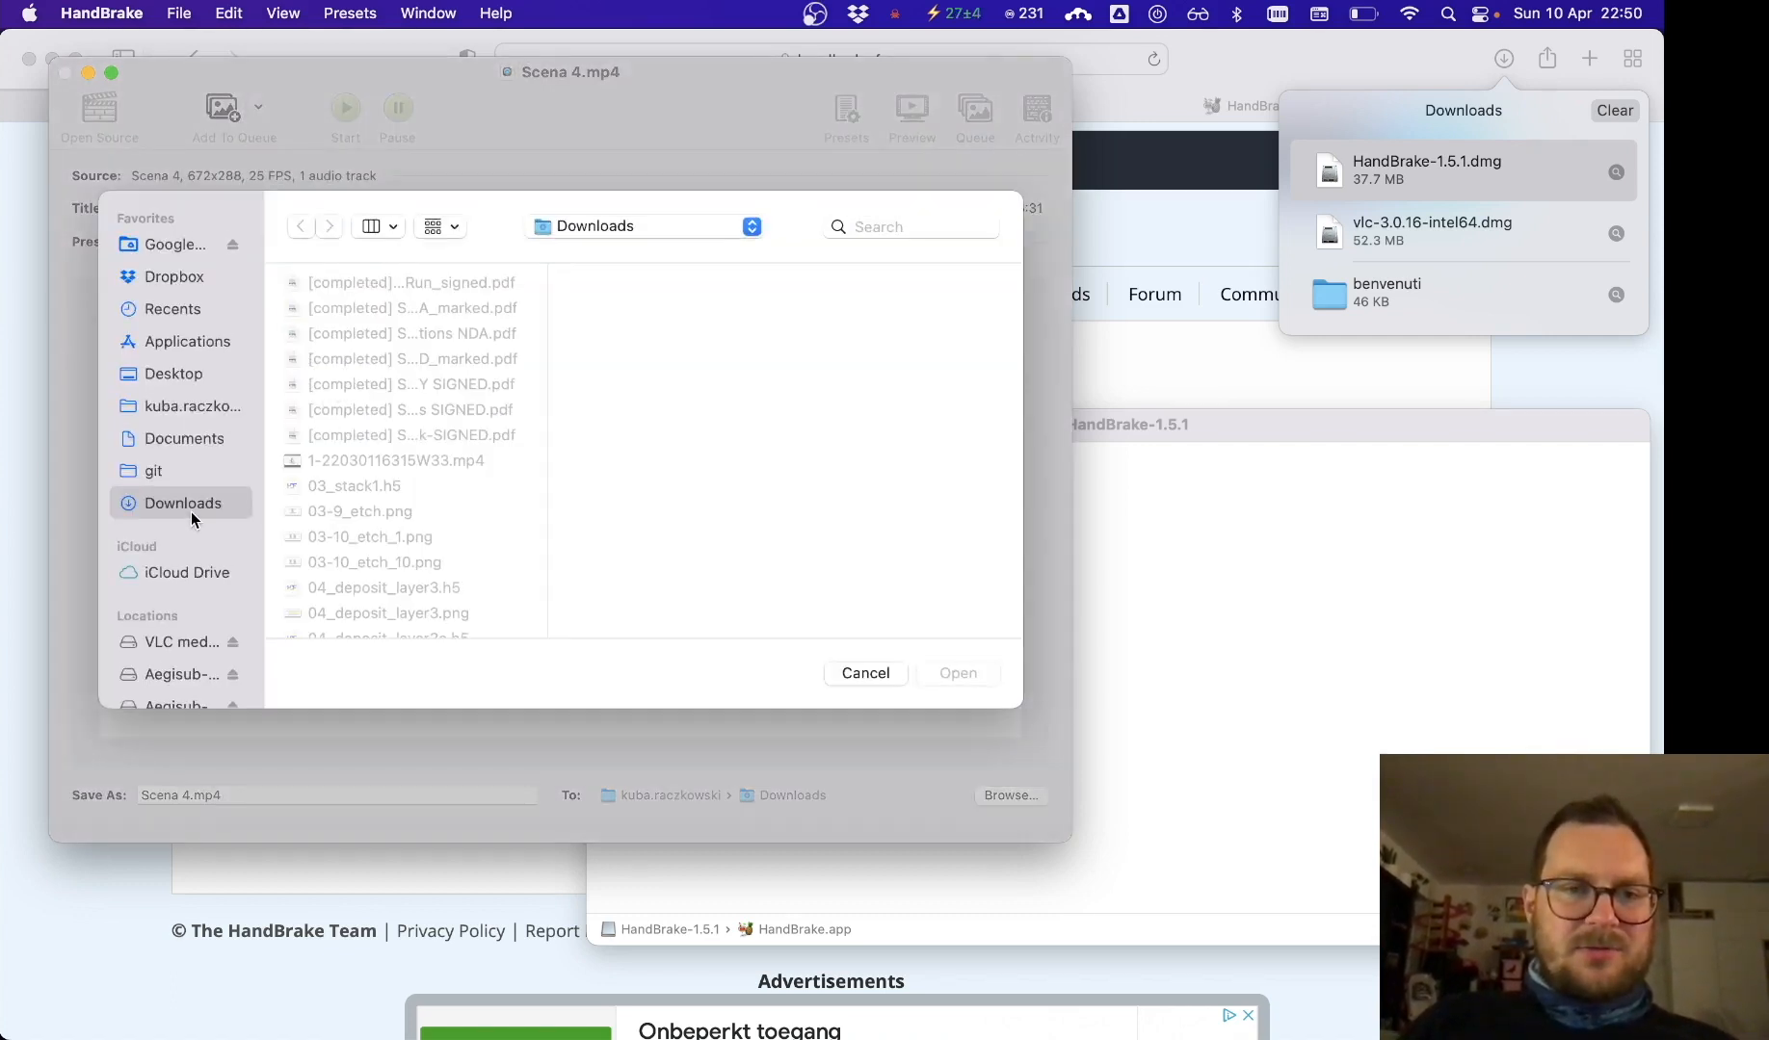
text(be)
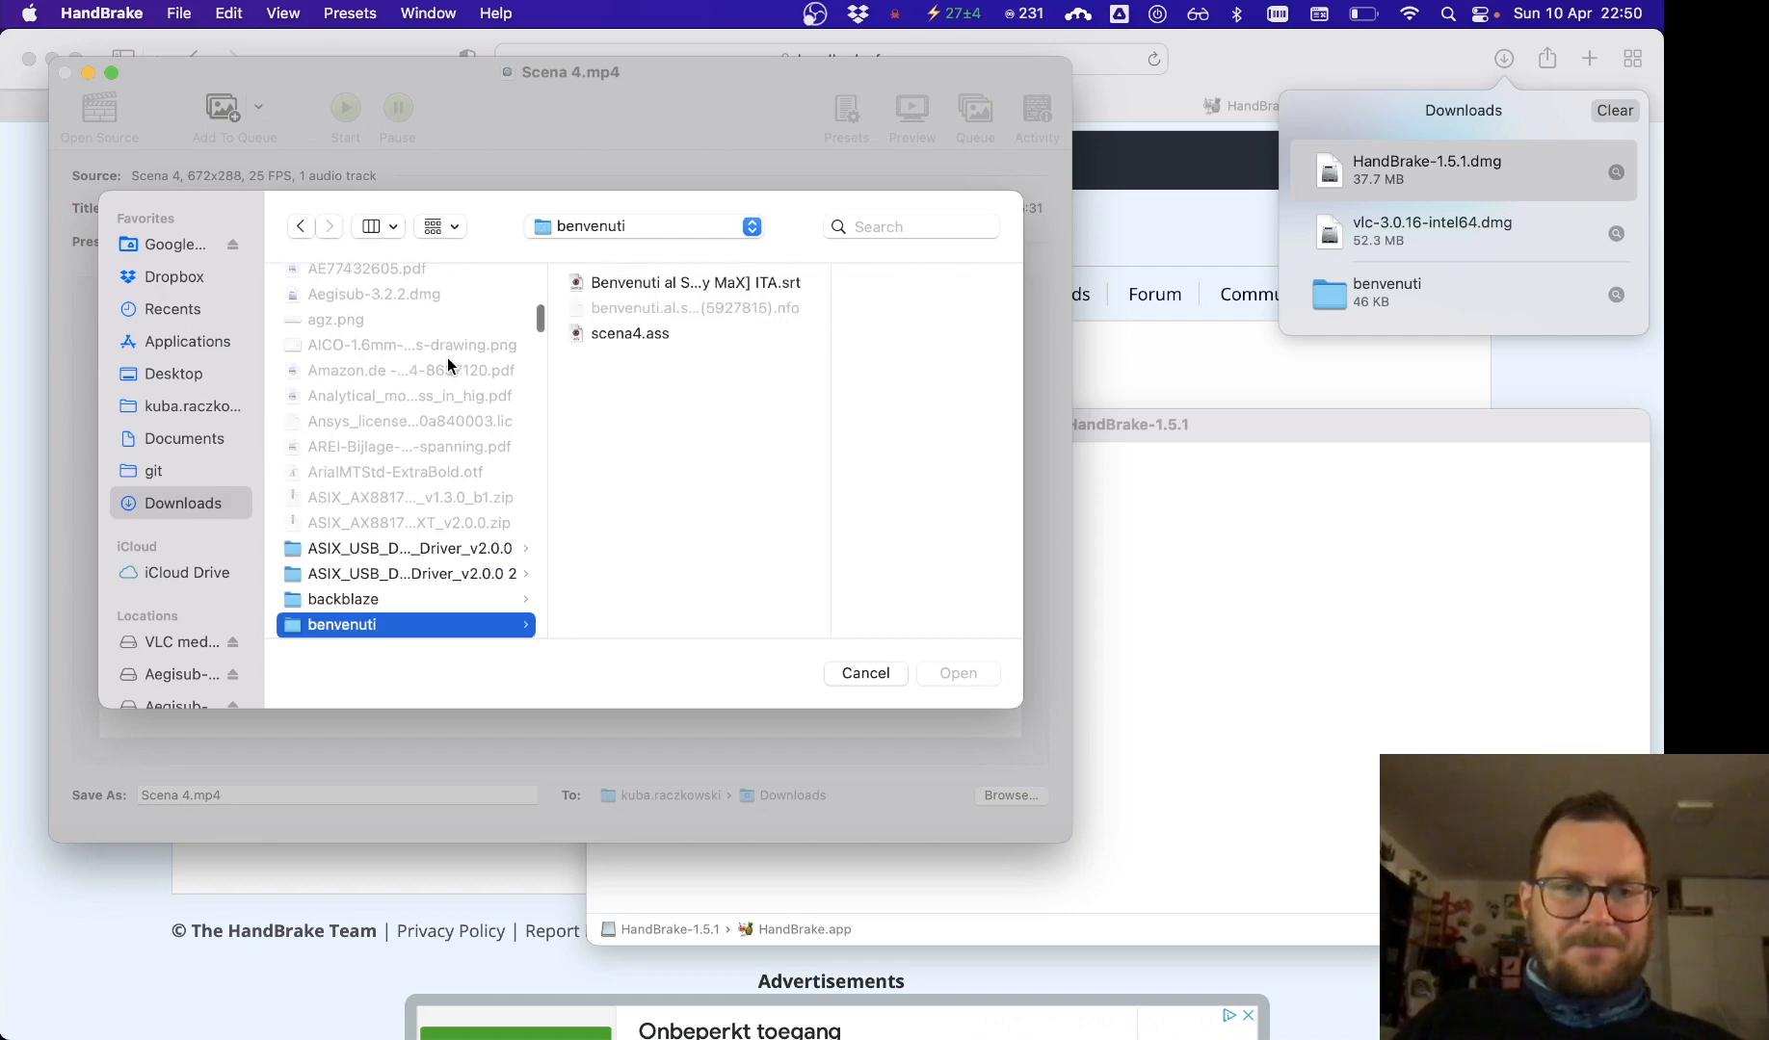
click(694, 333)
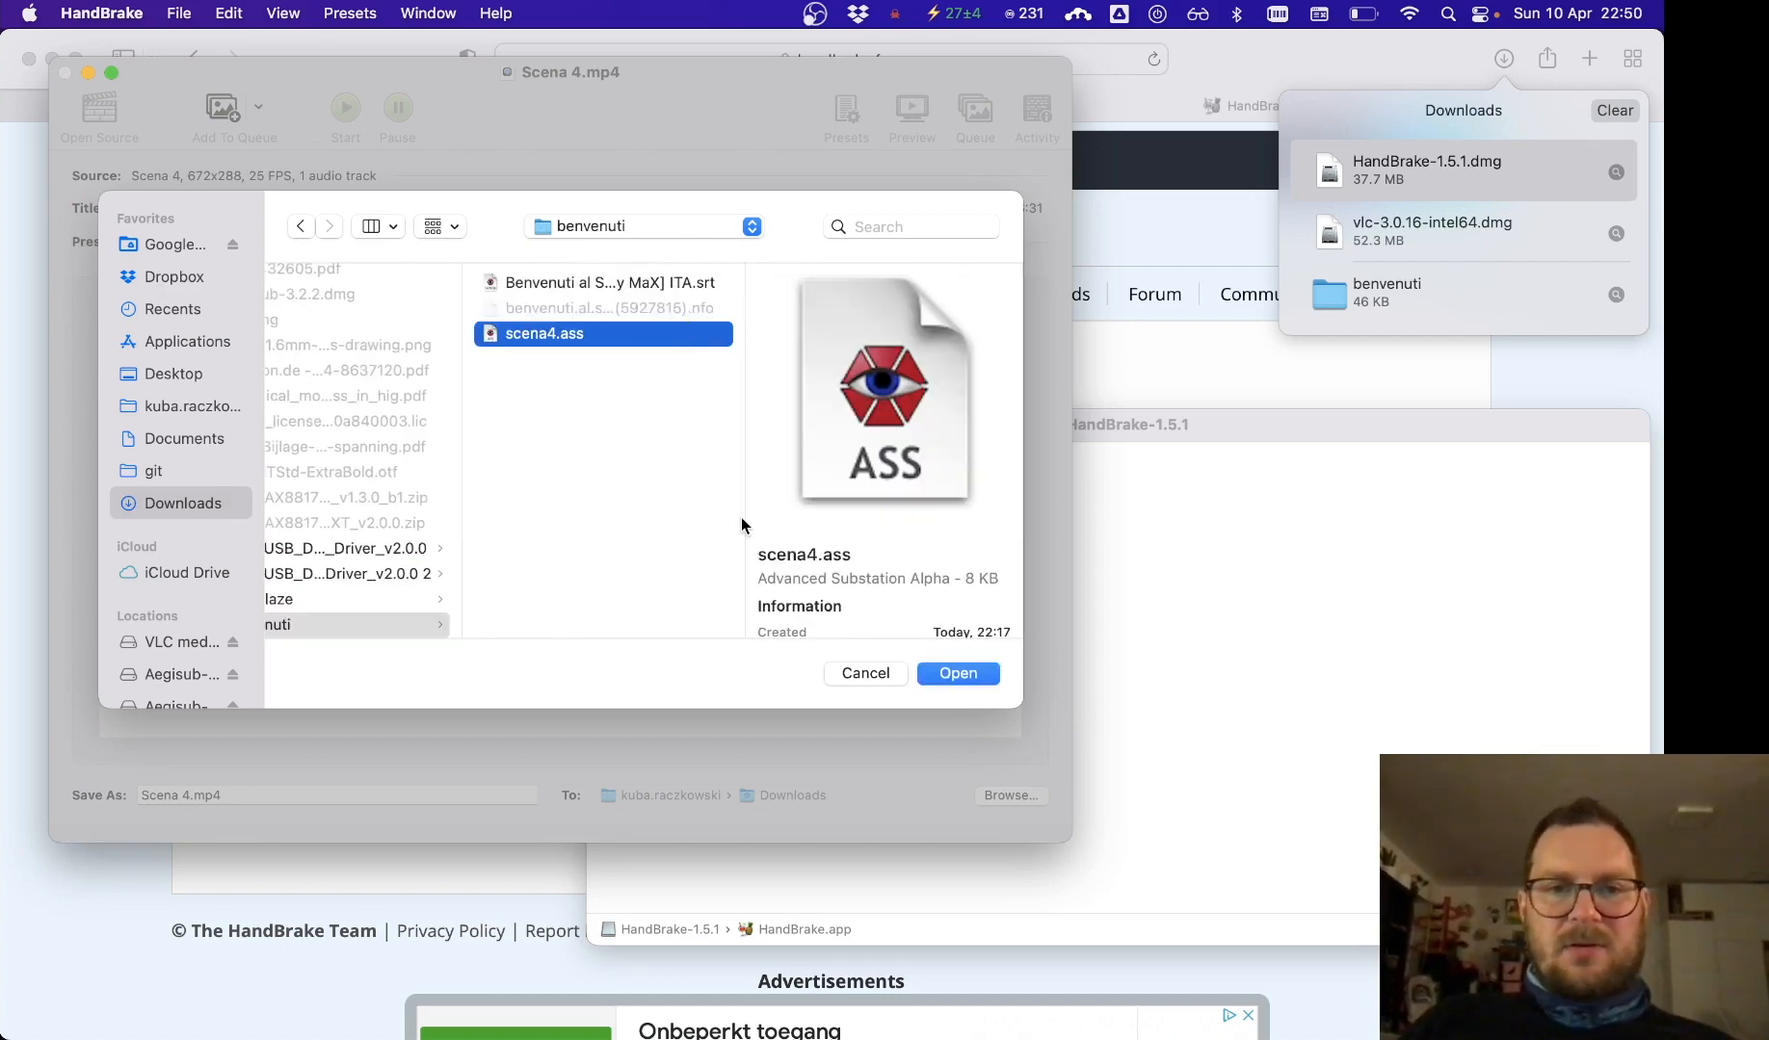
click(946, 674)
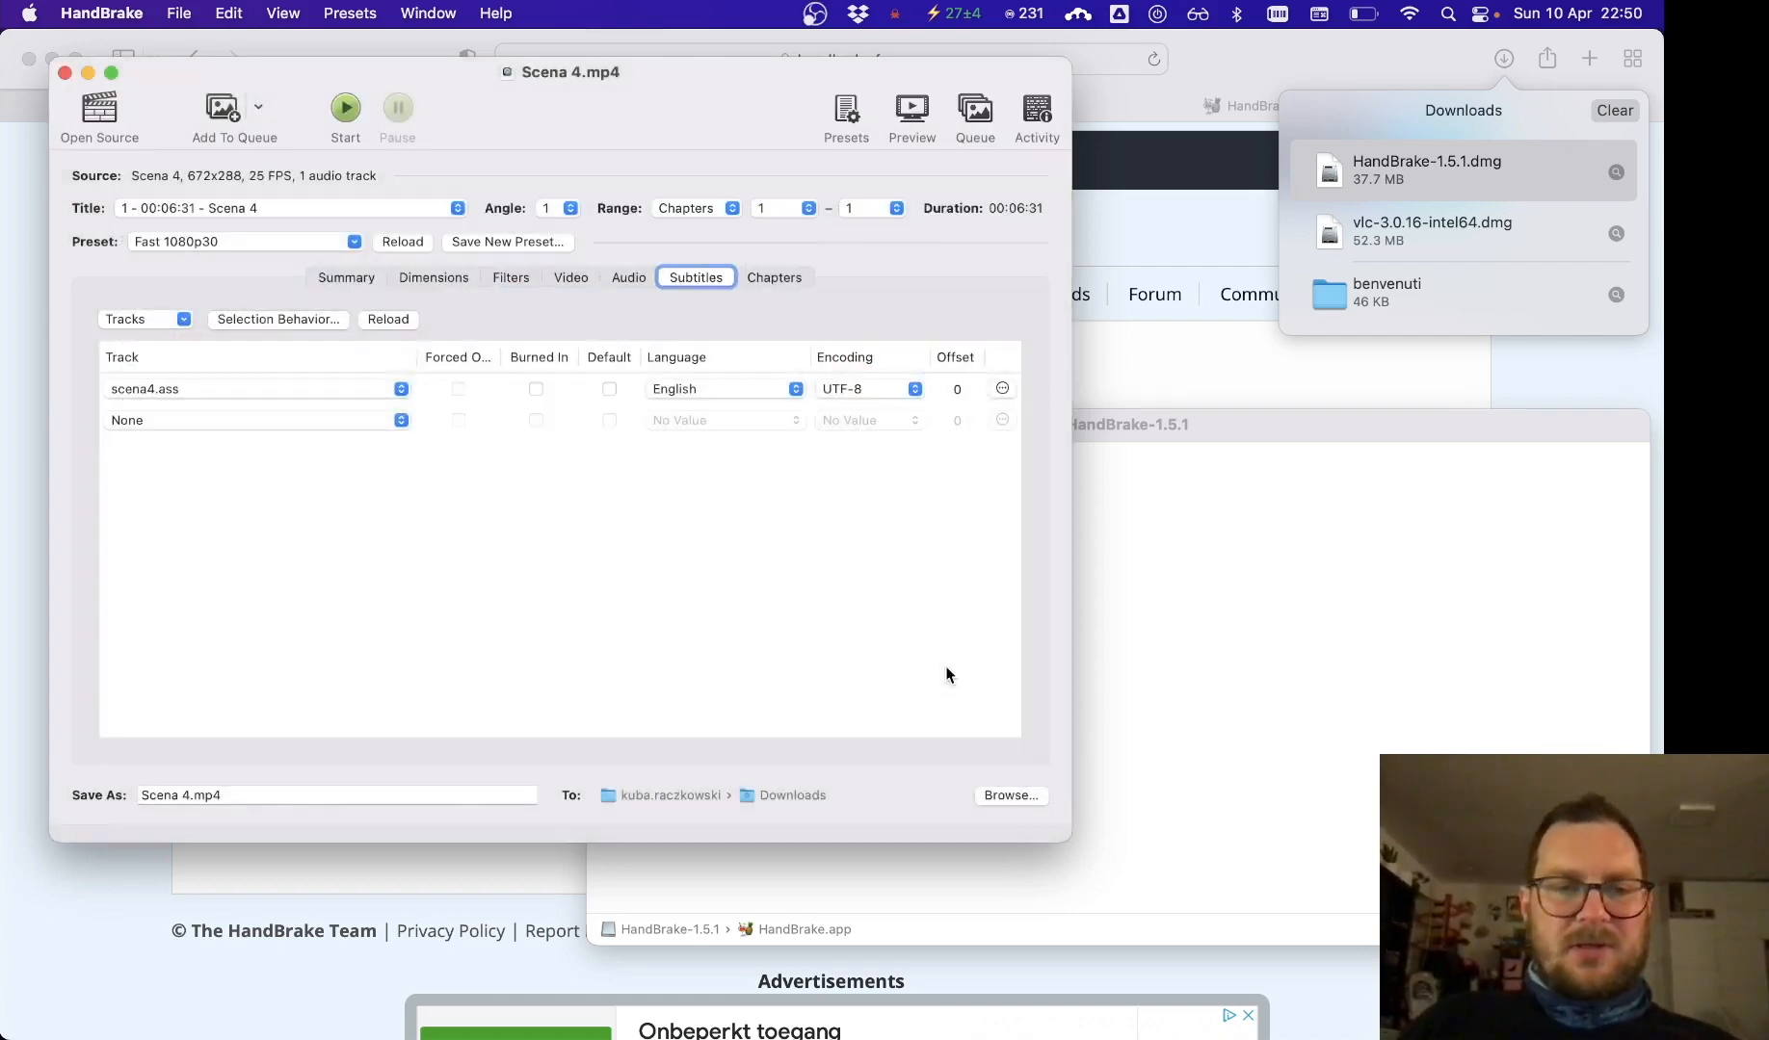
click(536, 389)
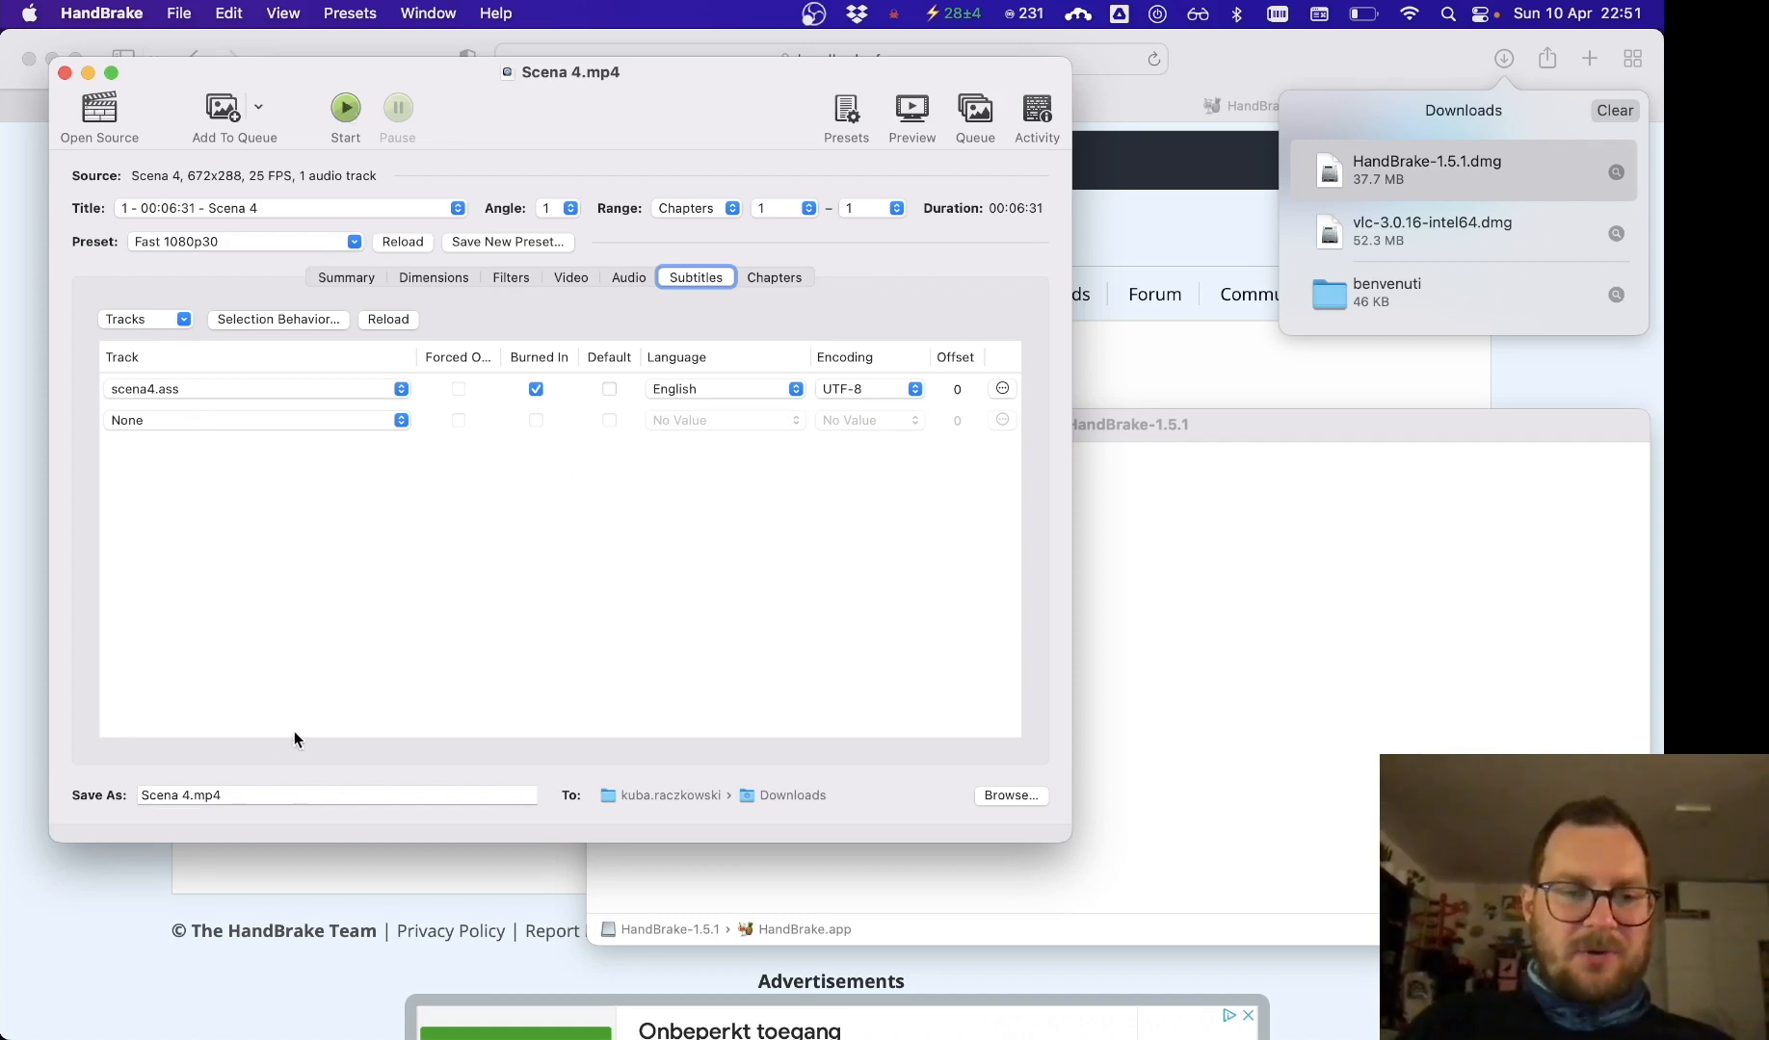
Name the output file Scena 4_sub.mp4 and start the encode.
click(270, 803)
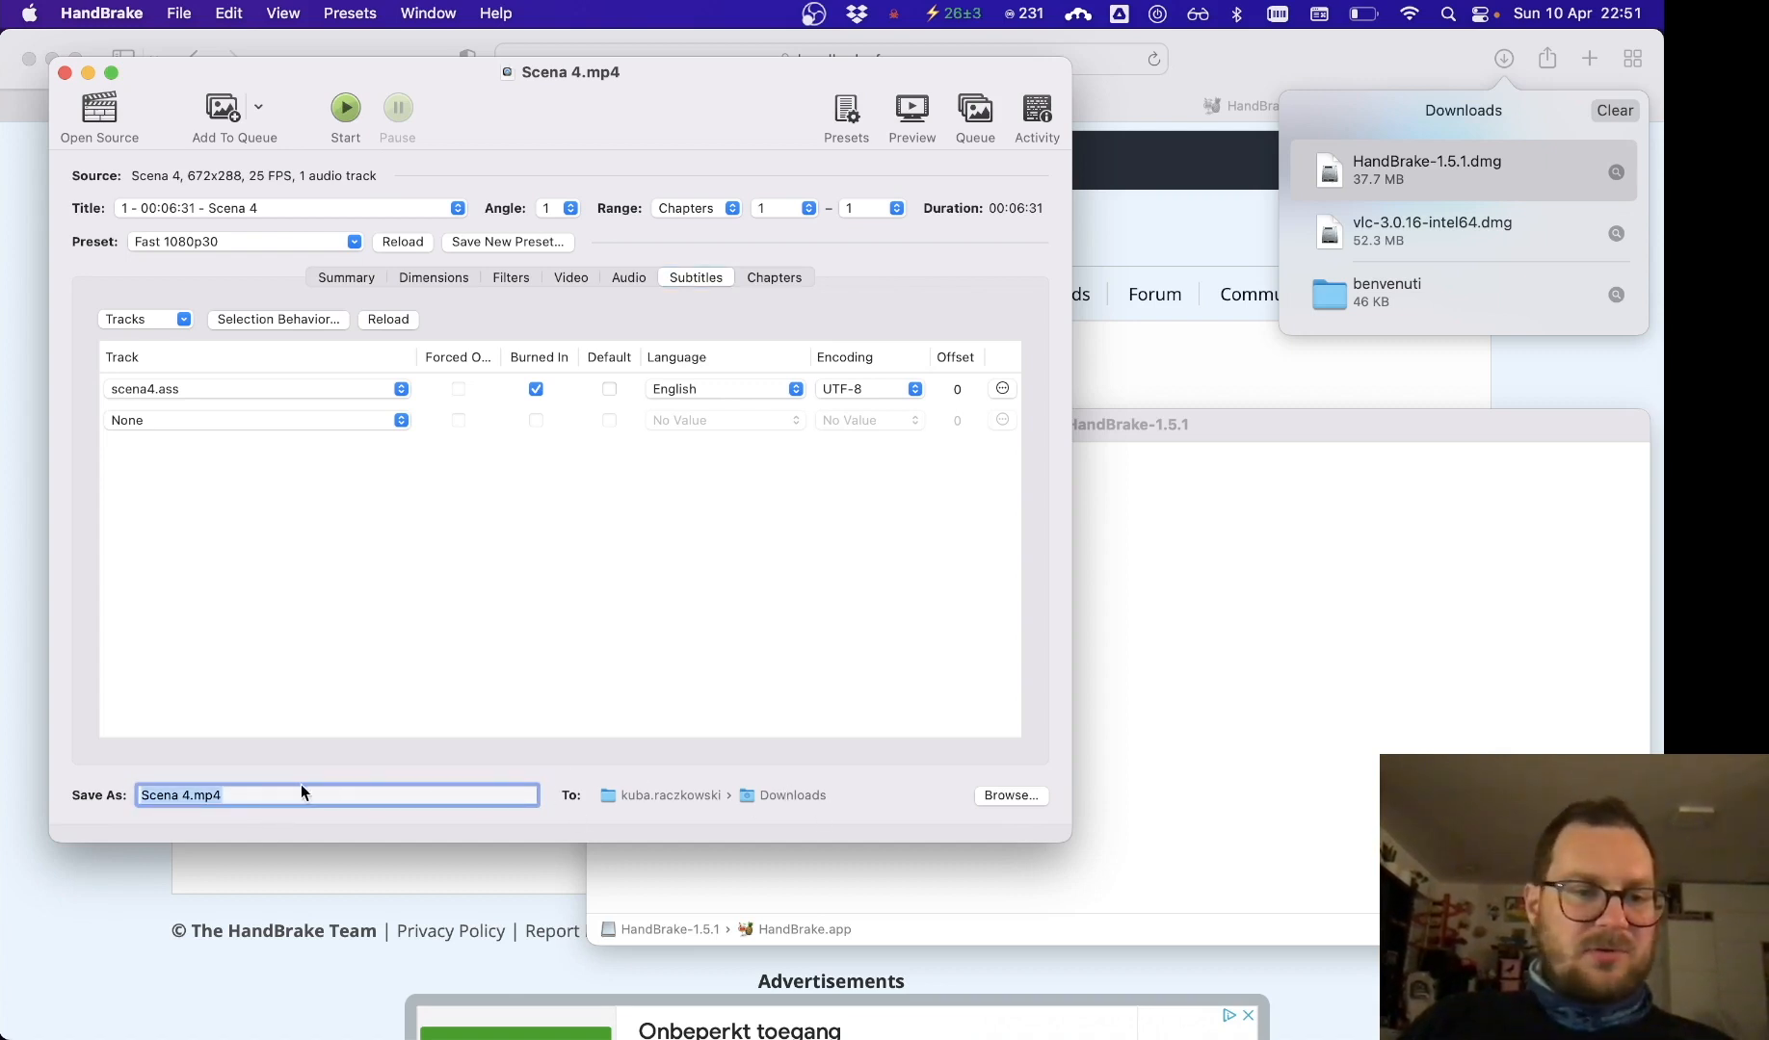
click(191, 796)
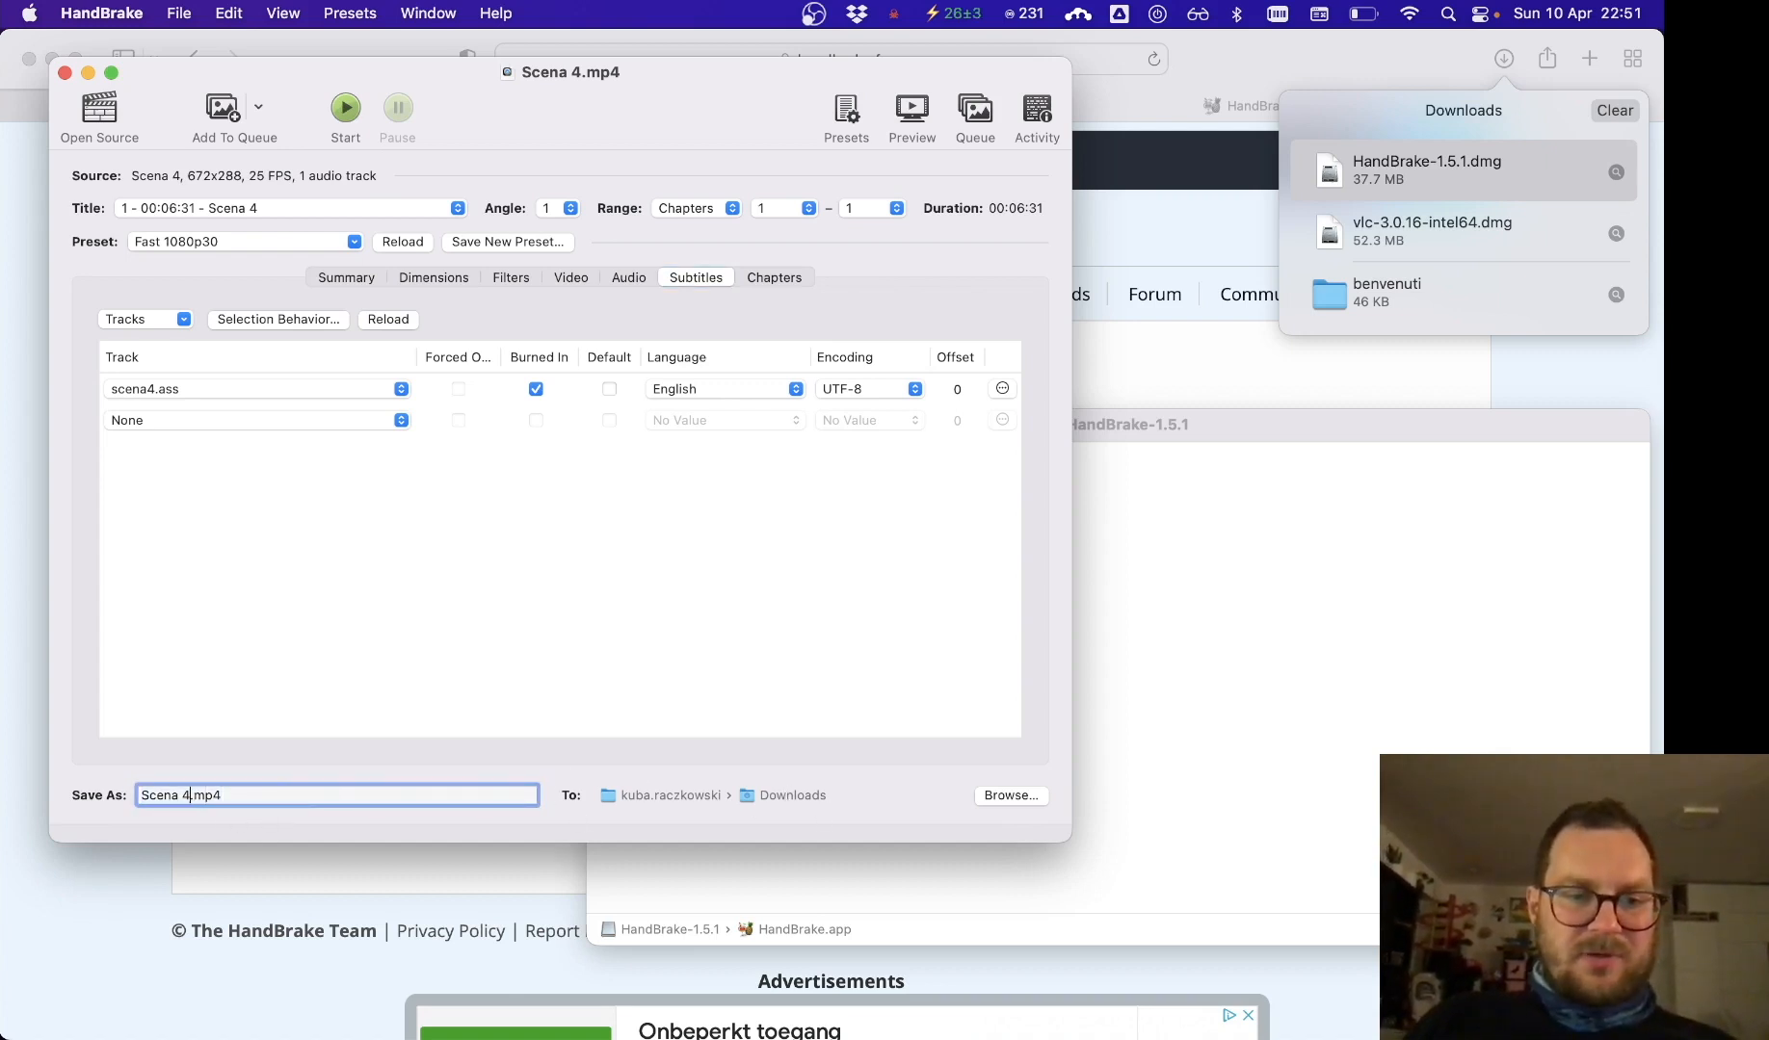
text(_sub)
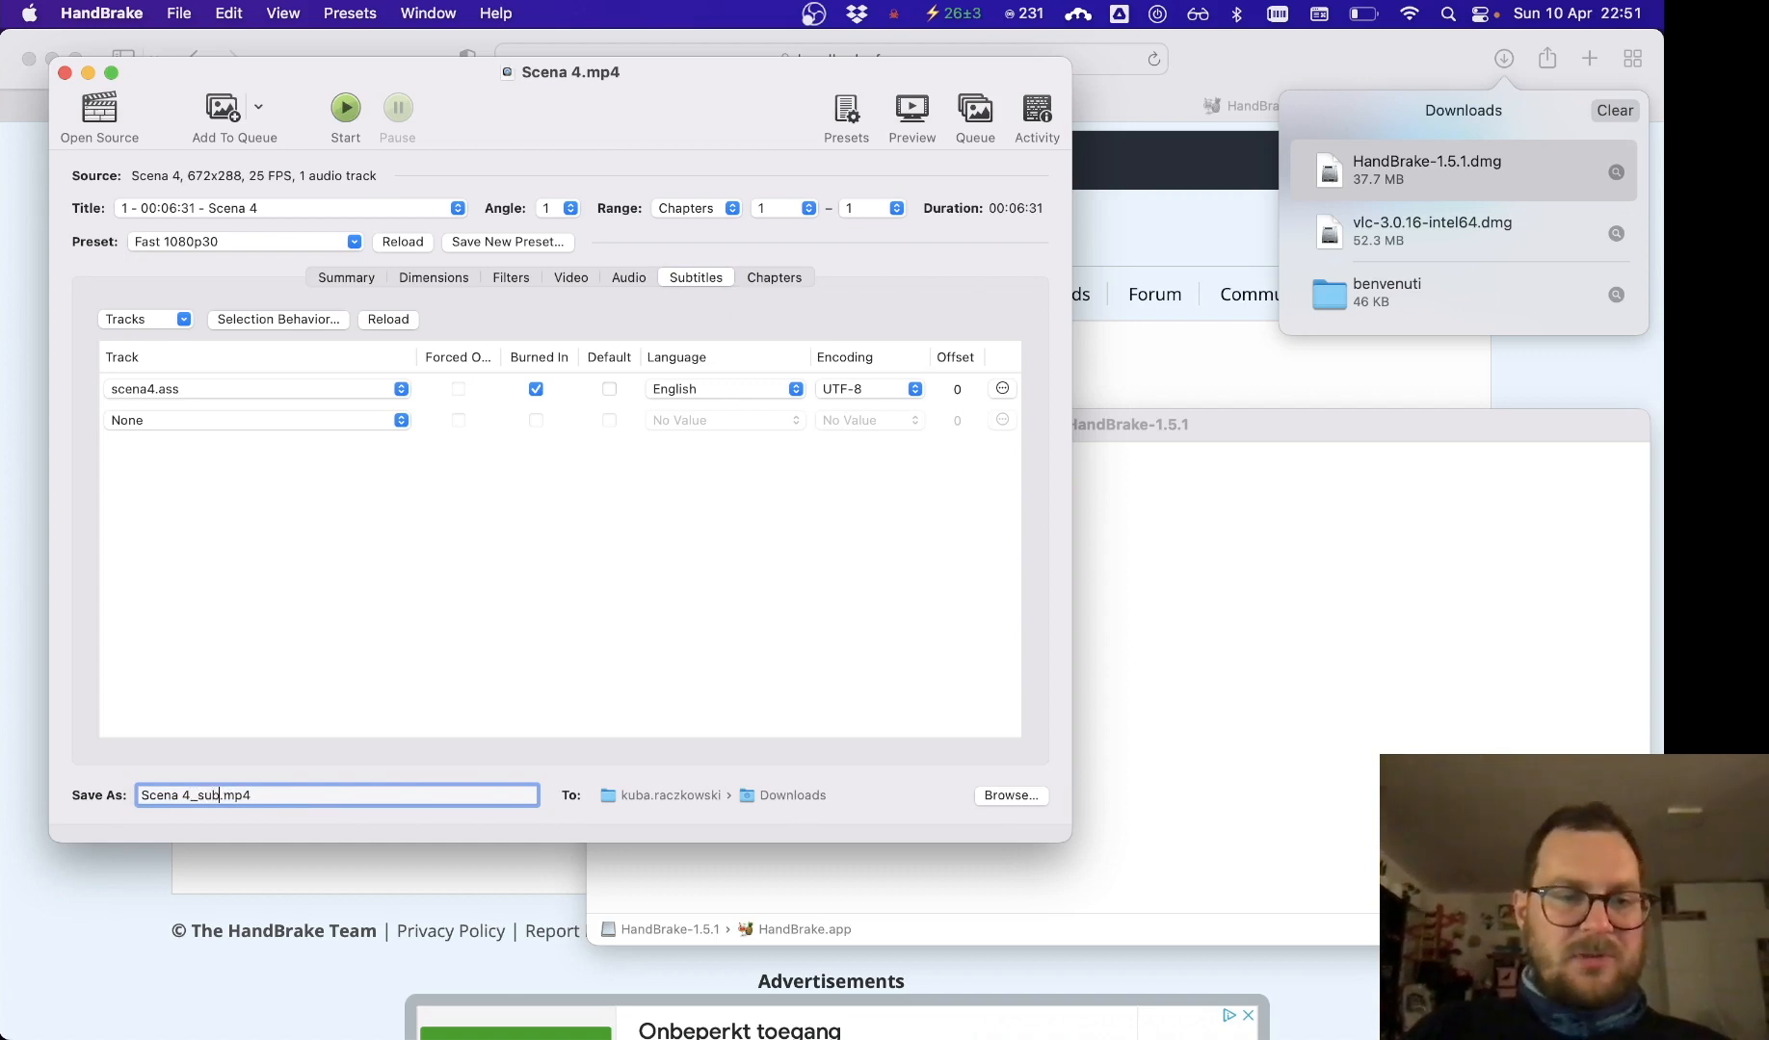
click(561, 585)
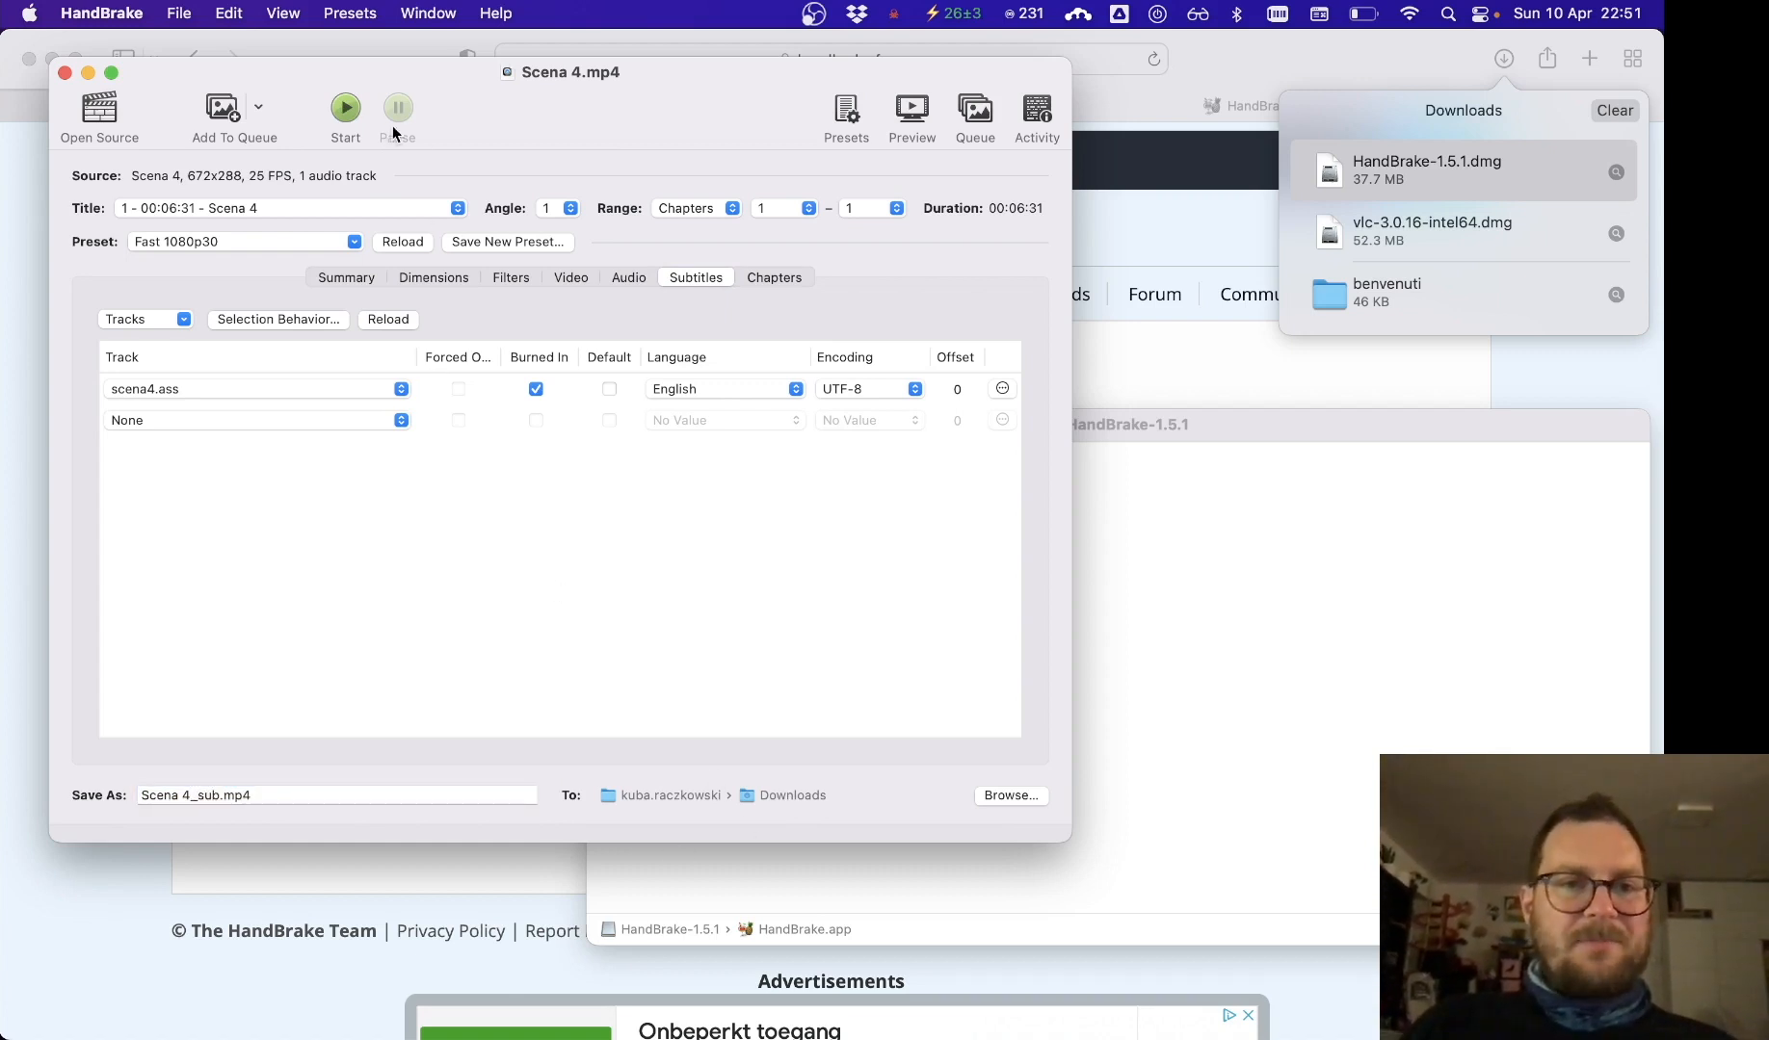
click(350, 115)
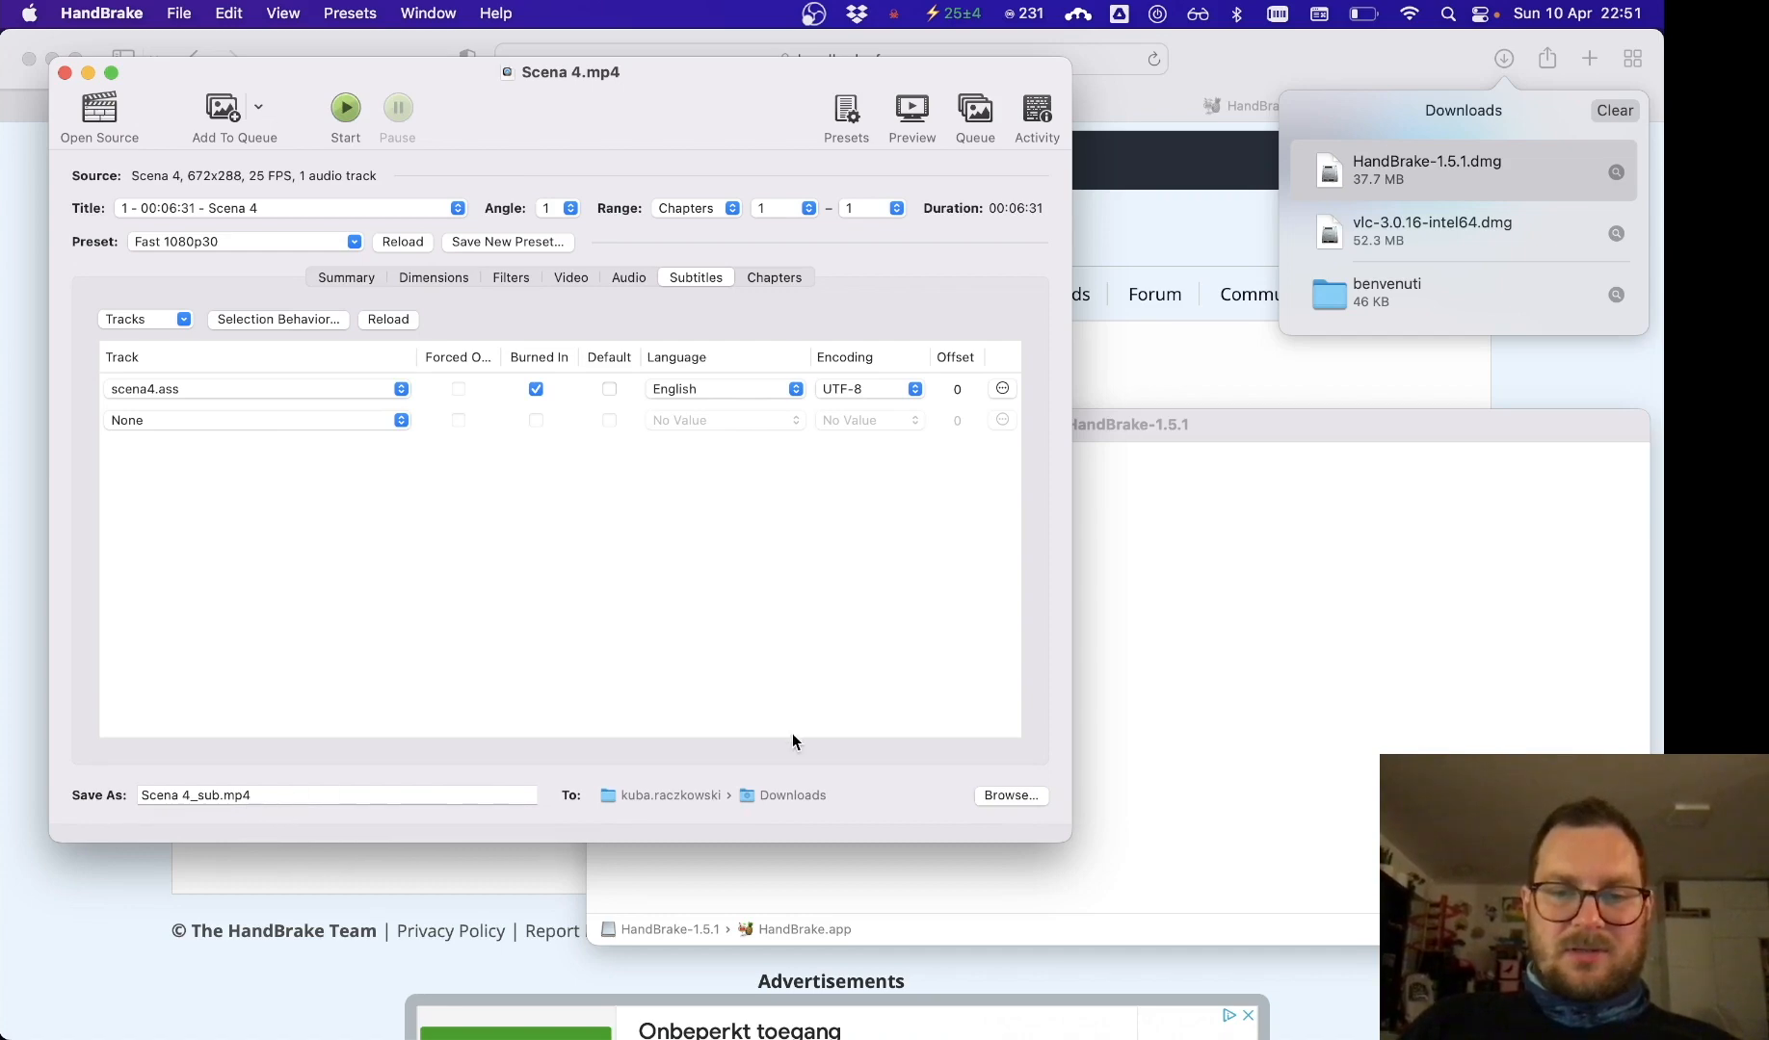
In Finder, preview Scena 4_sub.mp4 from the Downloads folder, check the burned-in subtitles from about 02:21, and close the preview.
click(298, 1018)
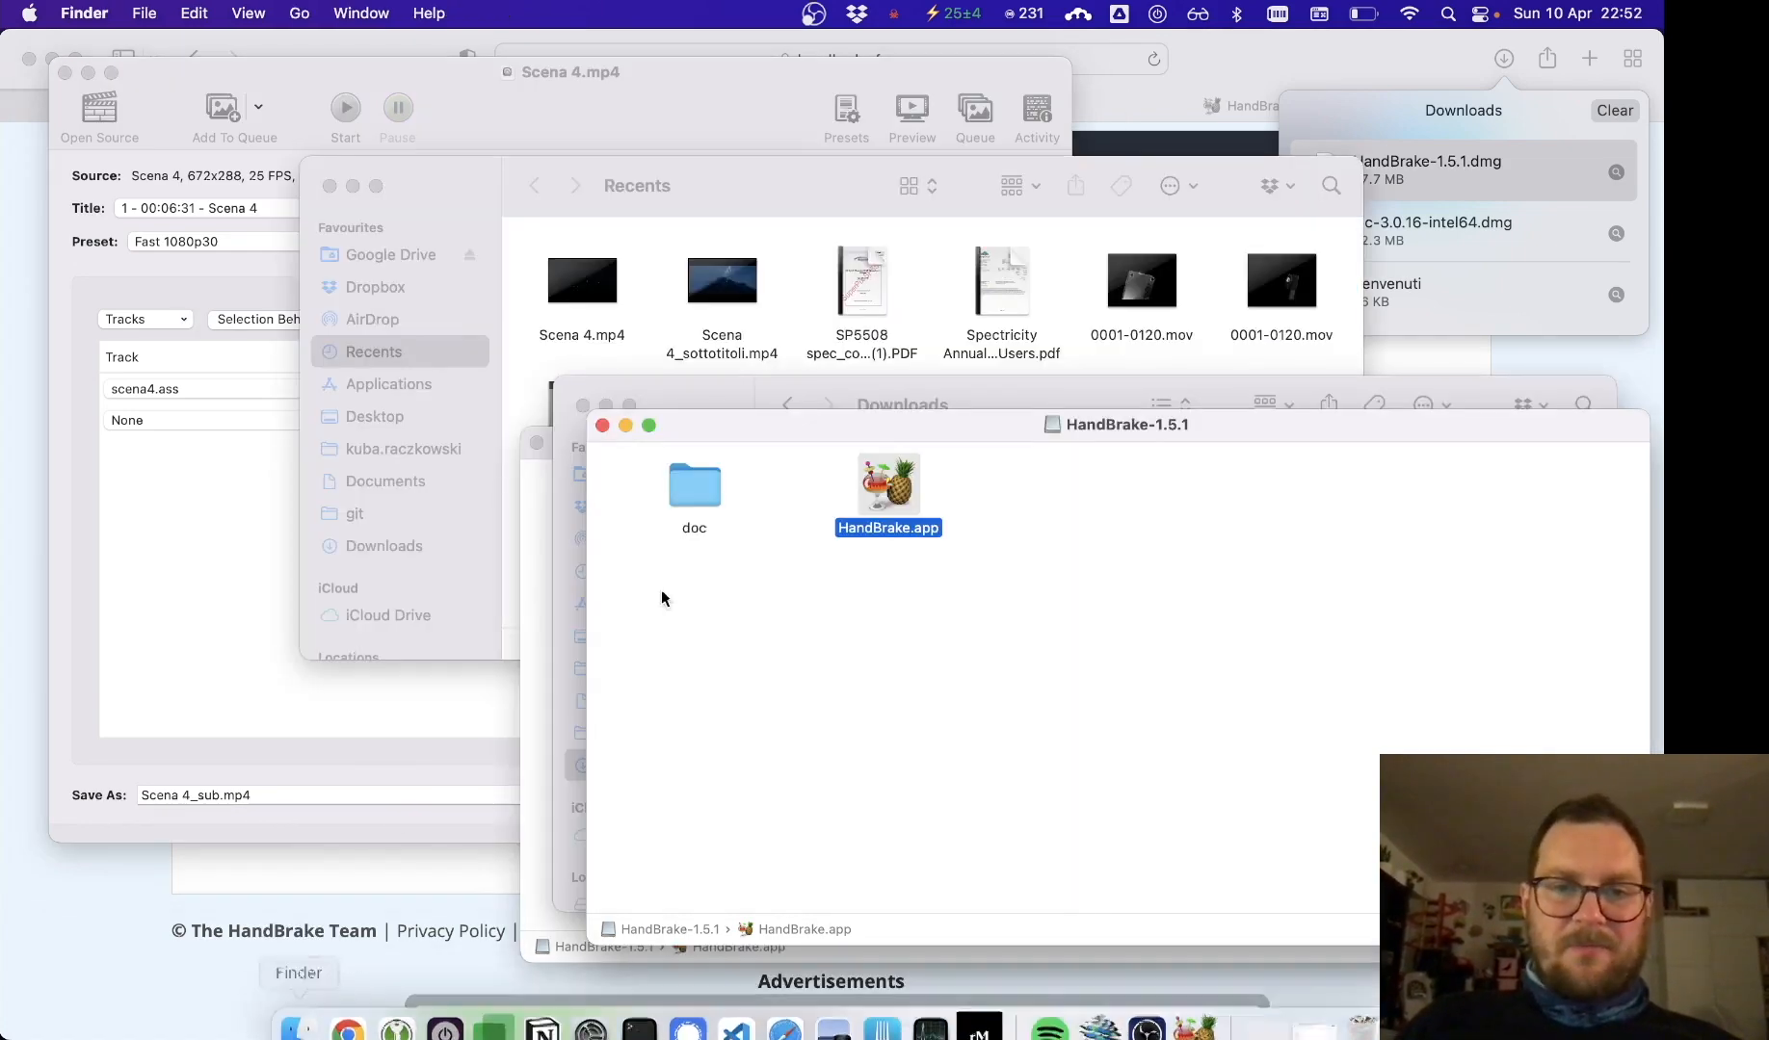
click(859, 406)
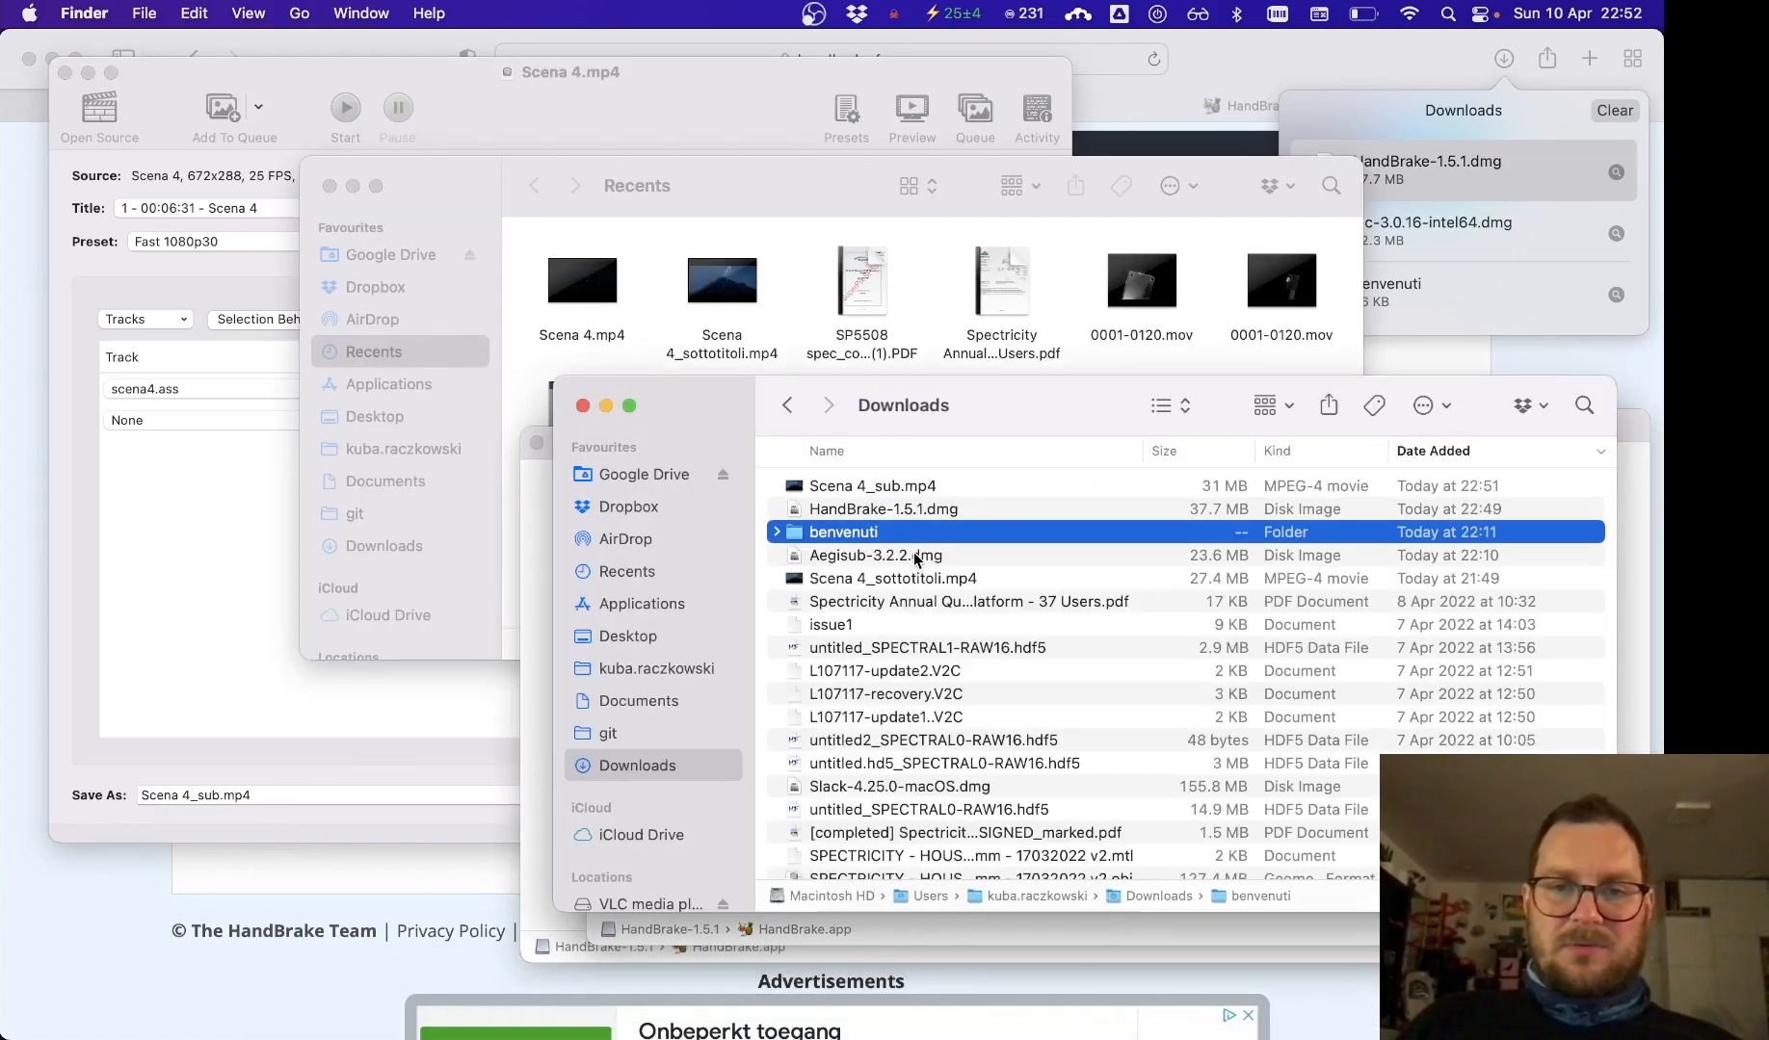
click(930, 491)
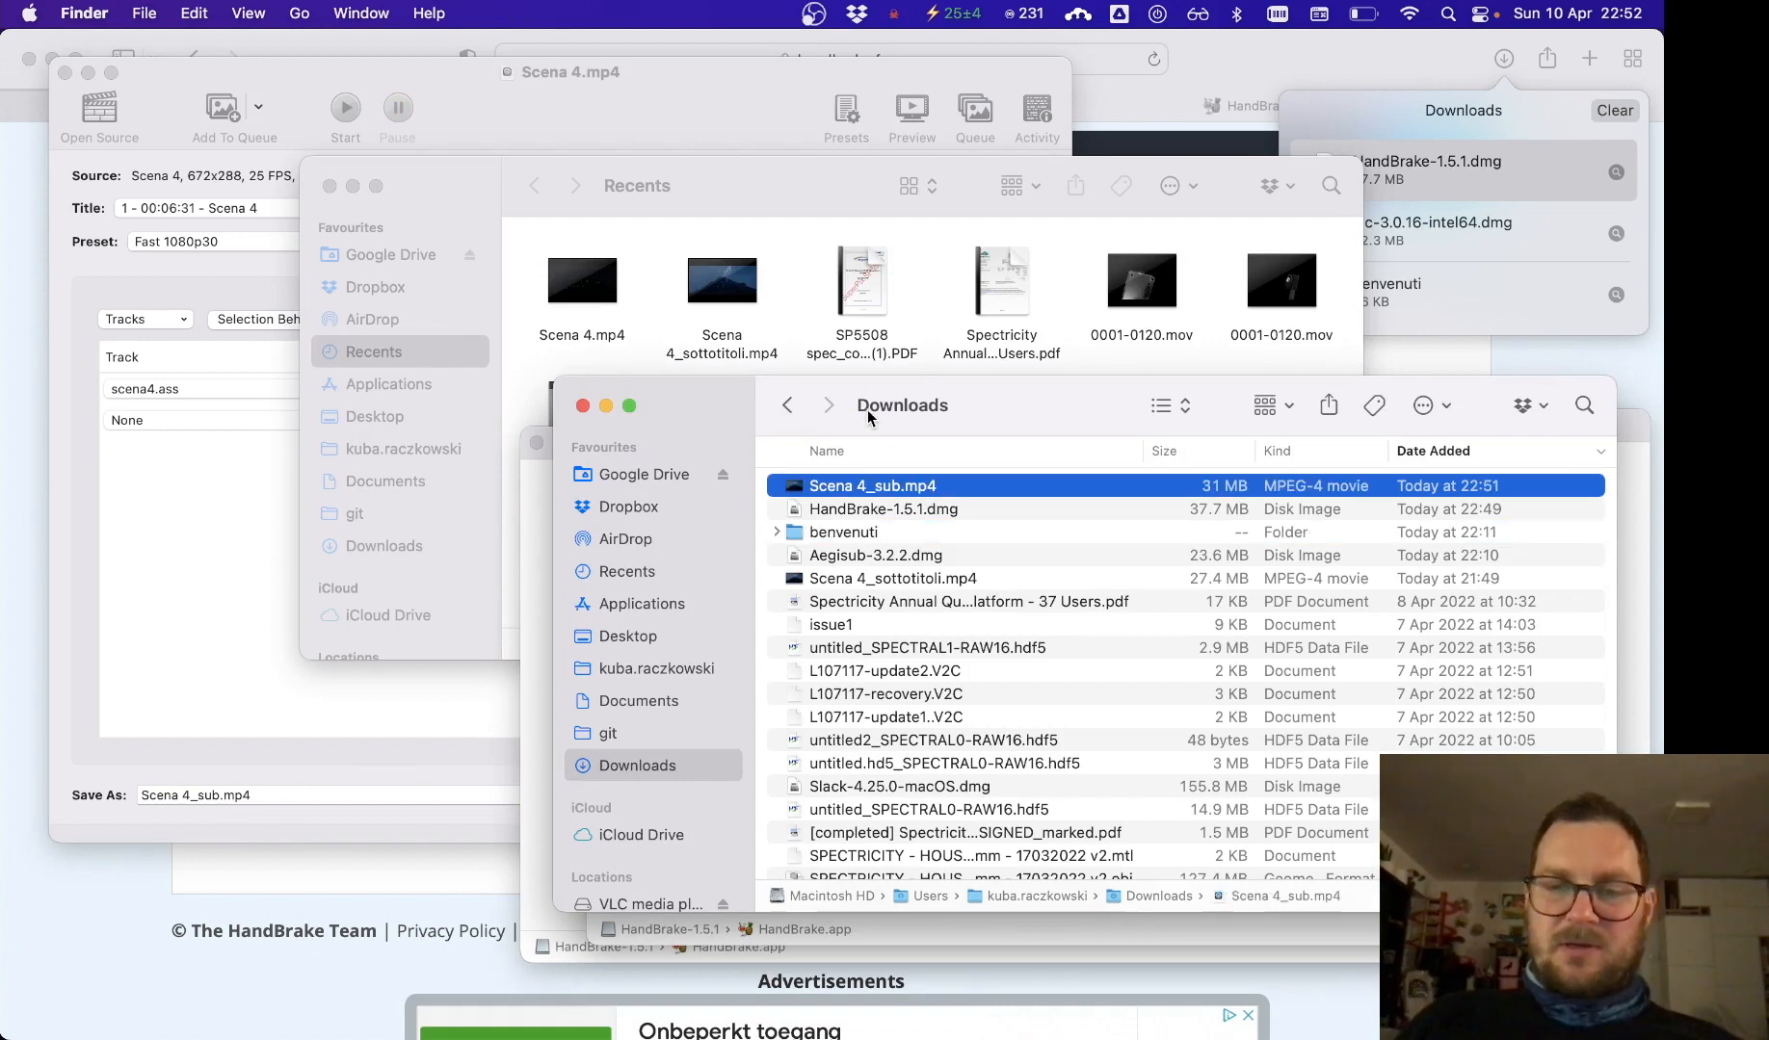
key(space)
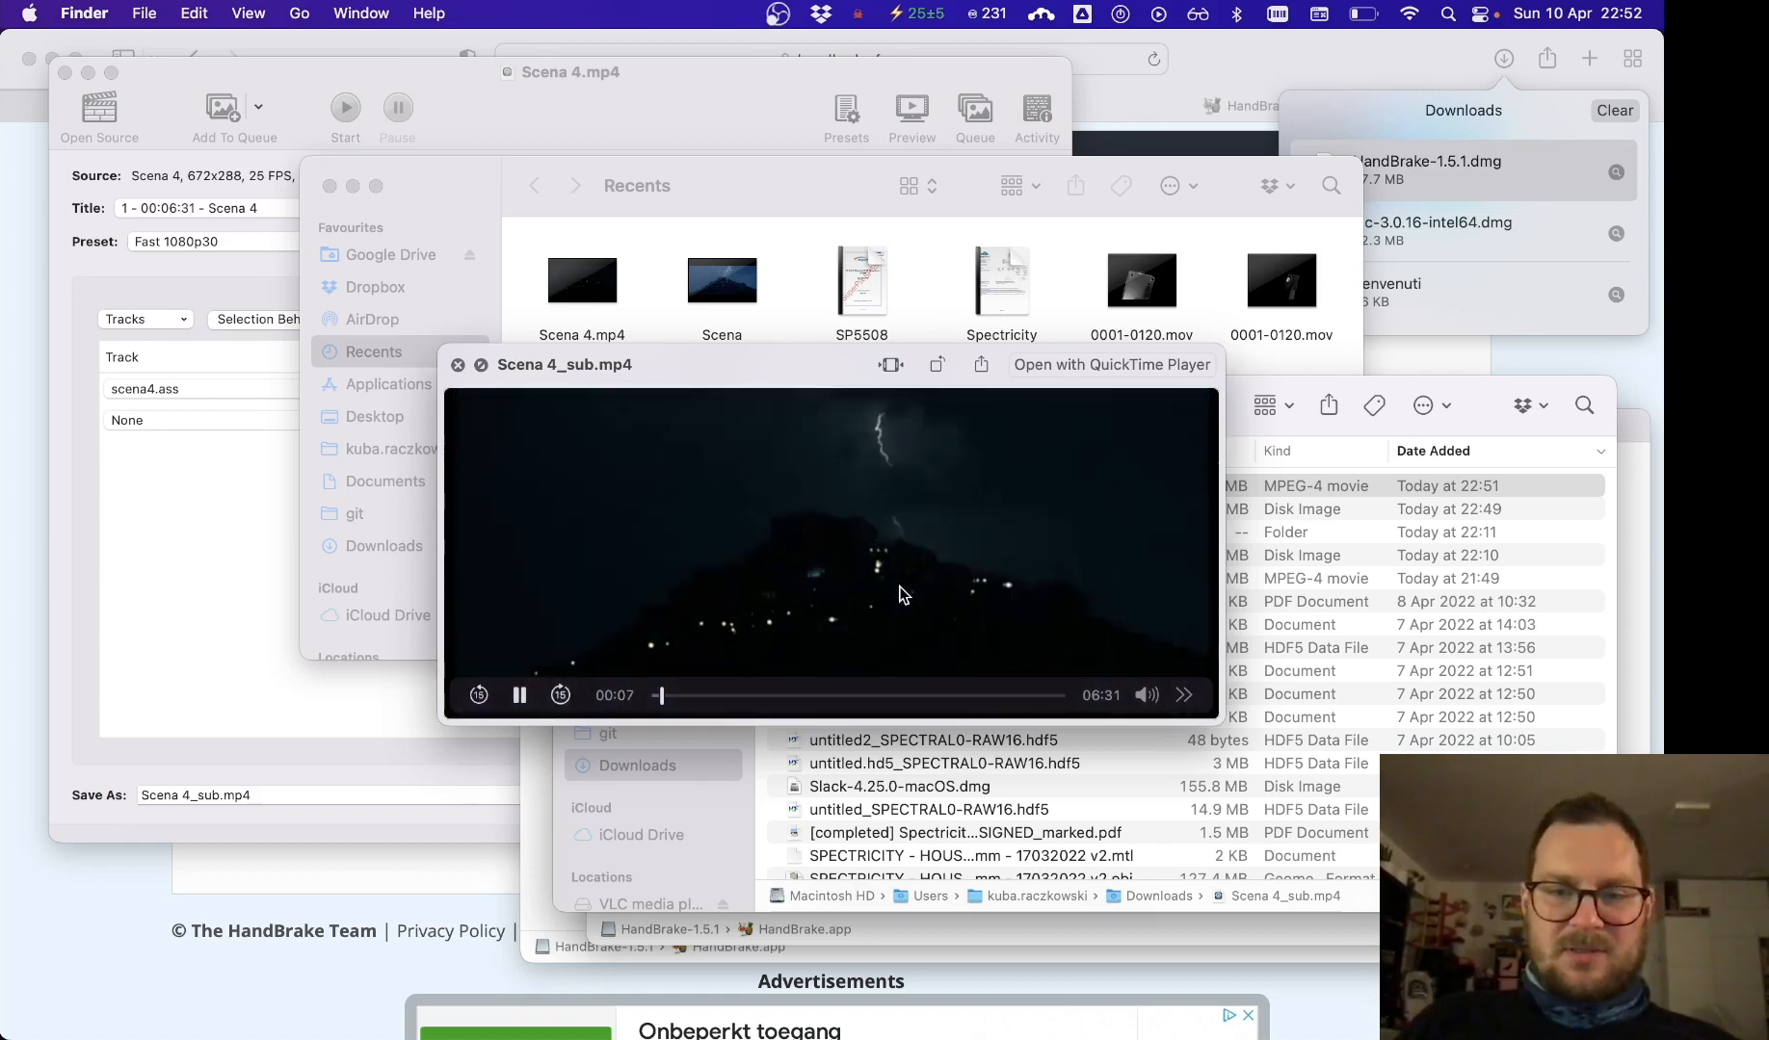
click(798, 697)
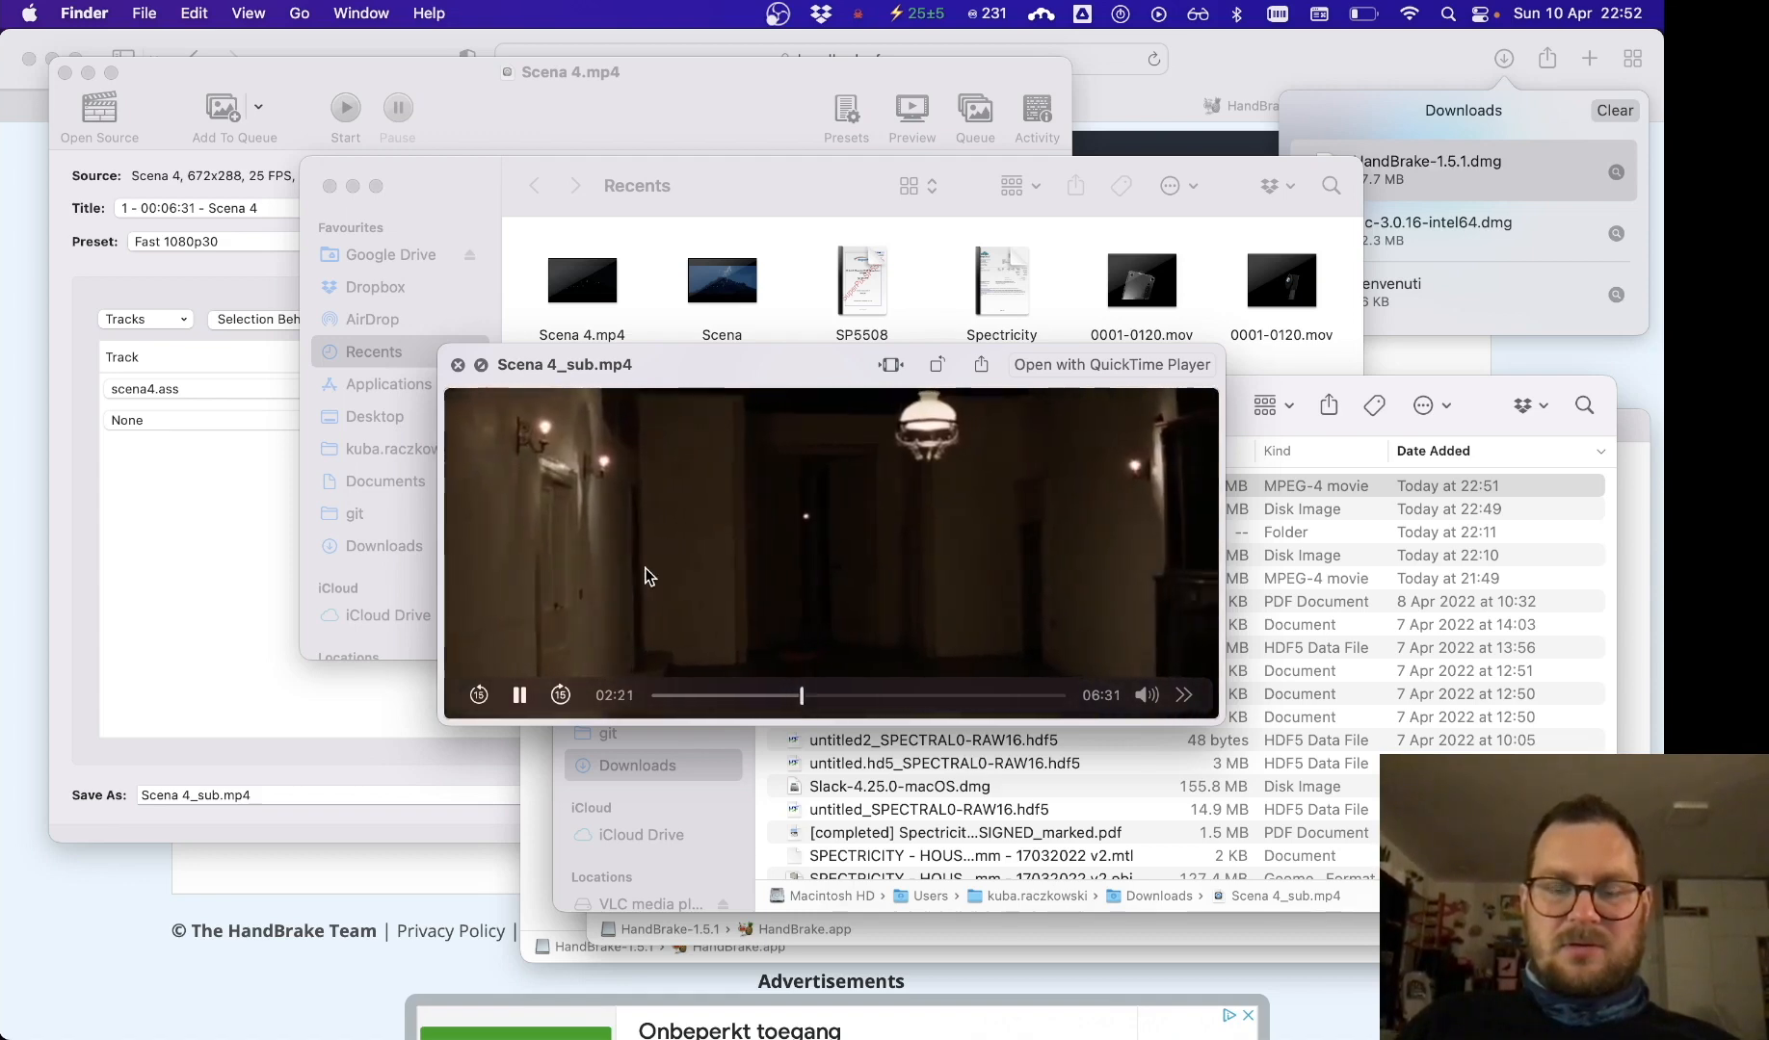
click(519, 694)
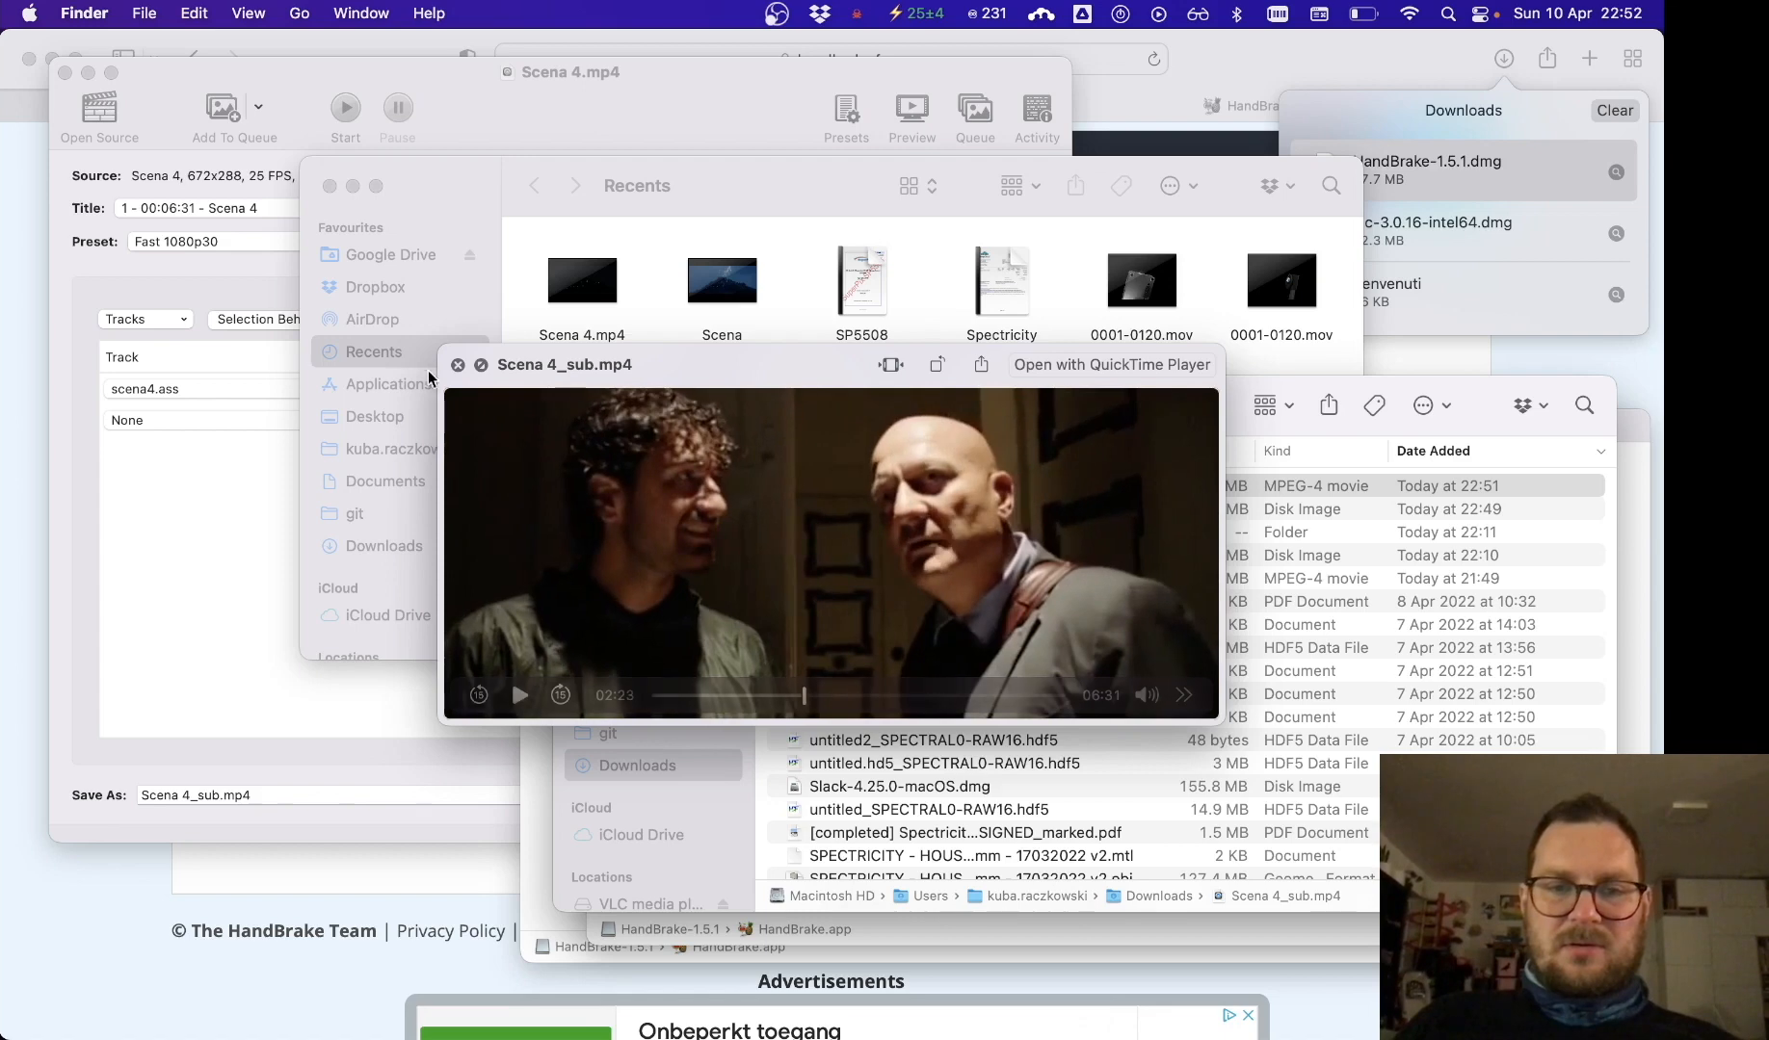
click(459, 365)
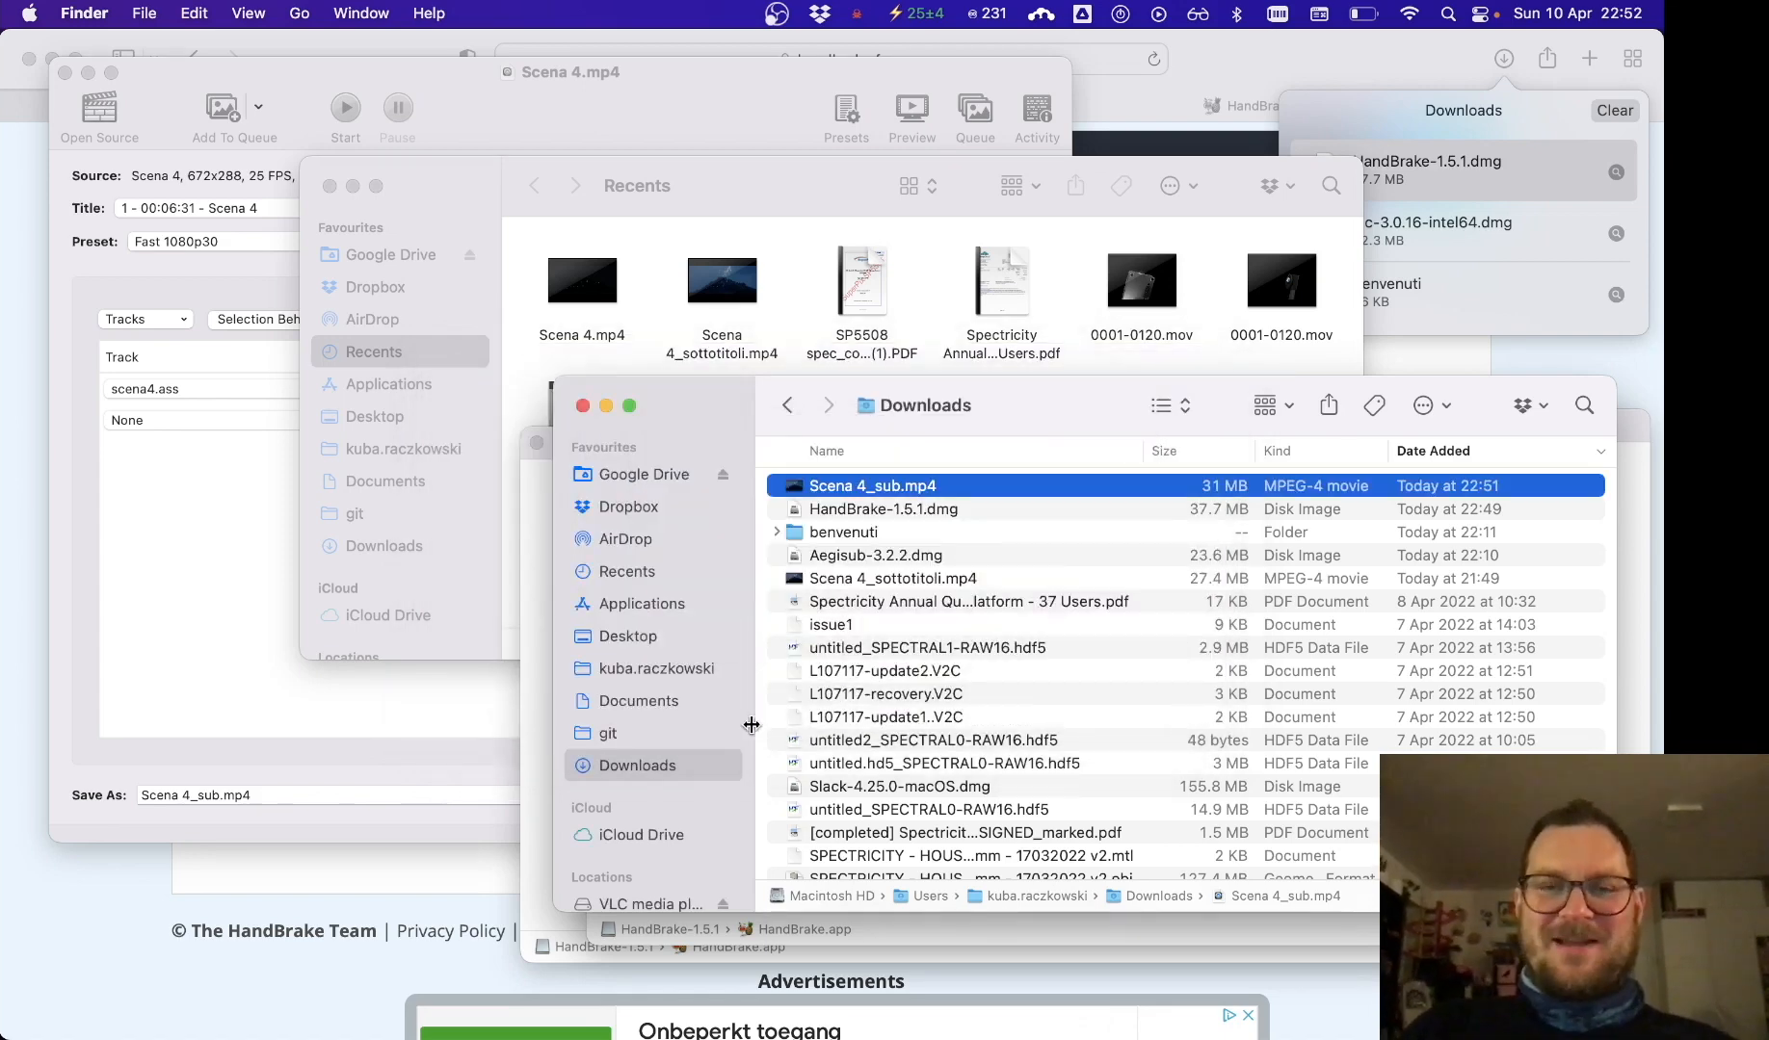
mouse_move(734, 1023)
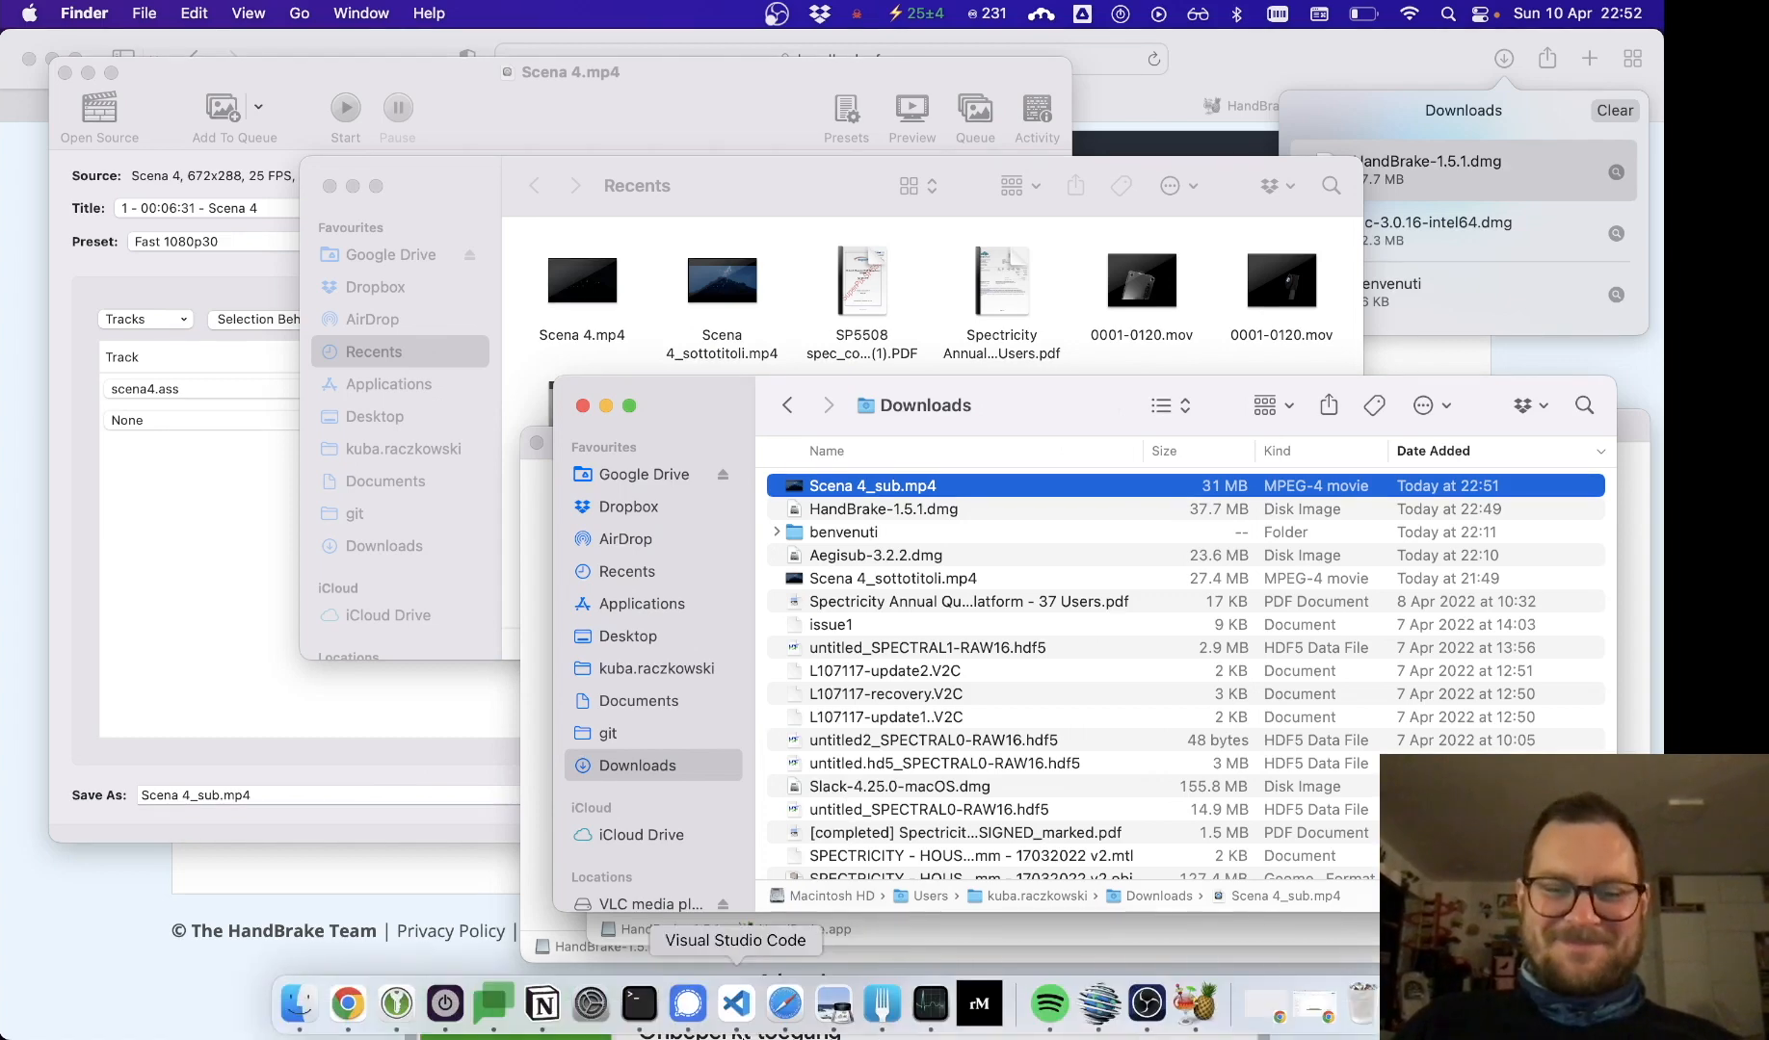
click(1146, 1004)
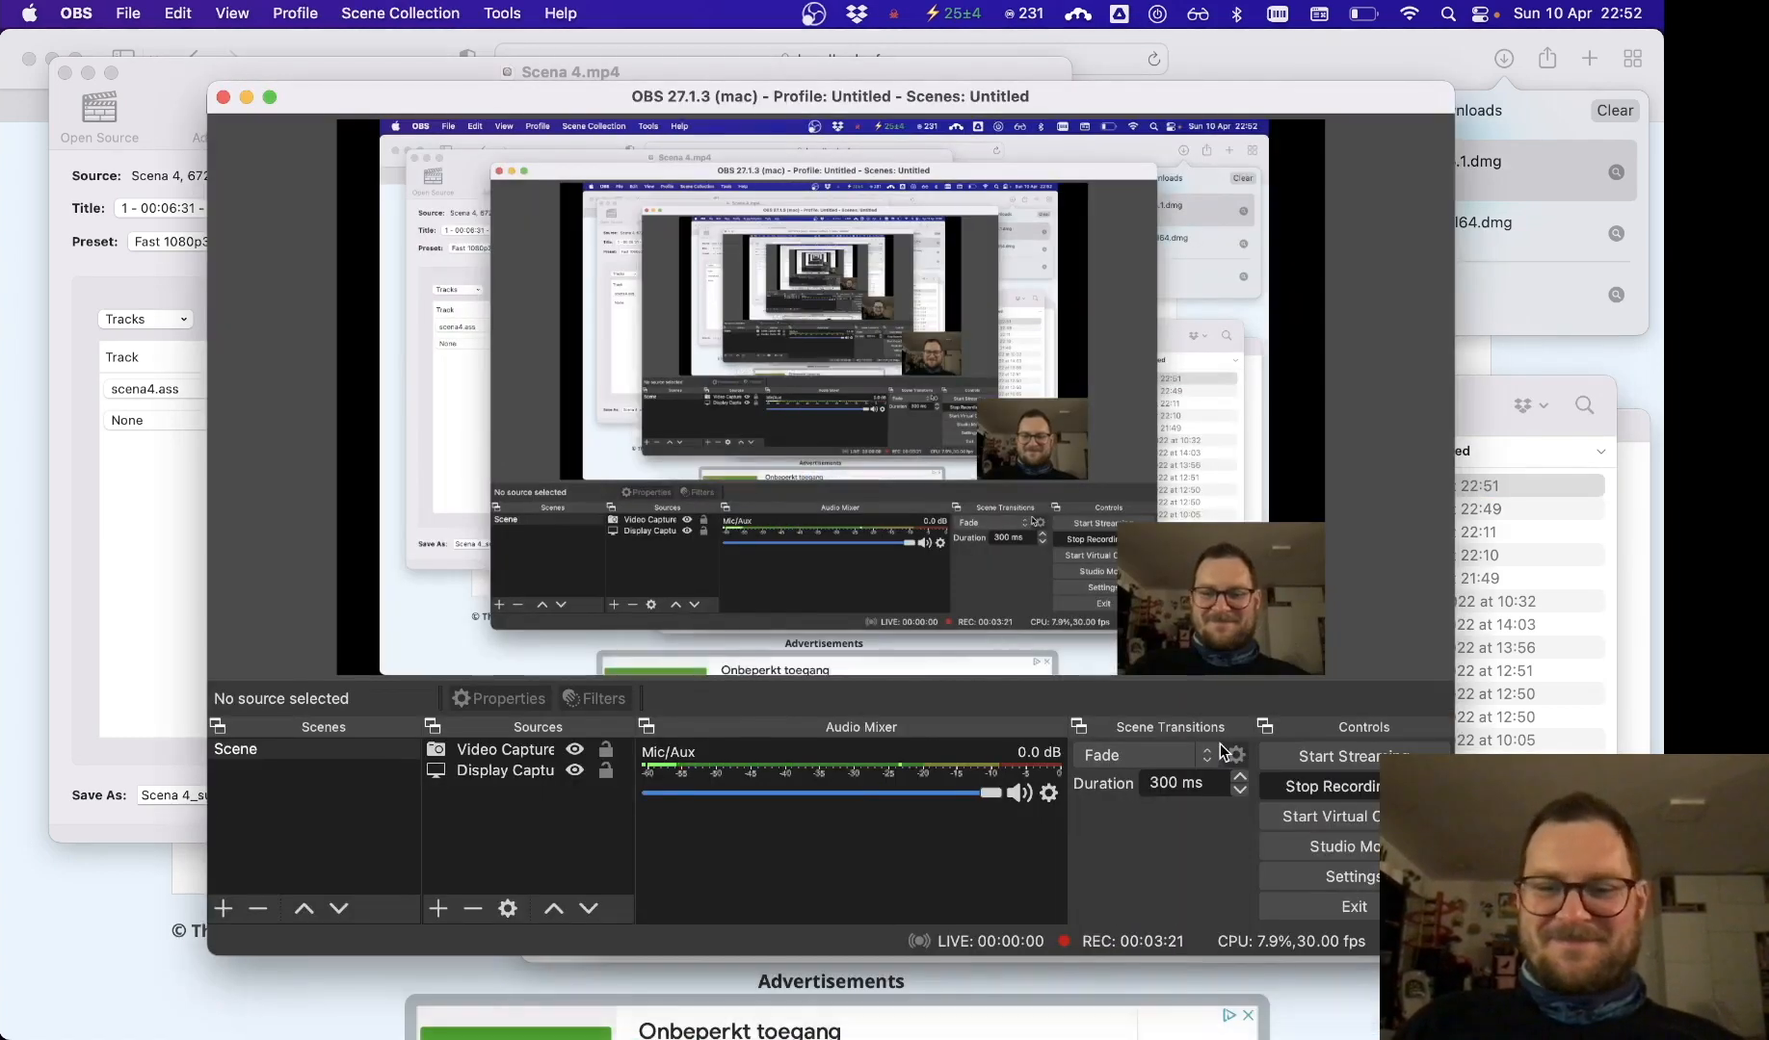